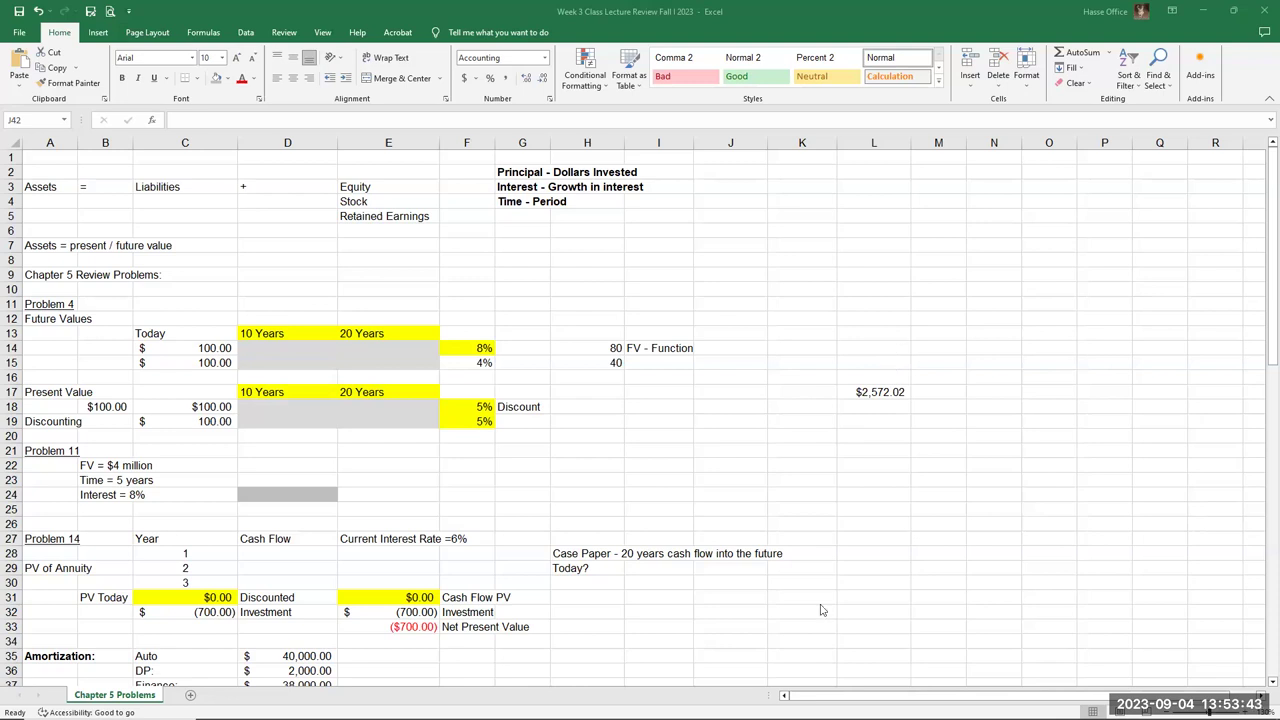
- Review the $100 amount in C14 and the 8% rate in F14, then select D14
{"action": "left_click", "coordinate": [198, 352]}
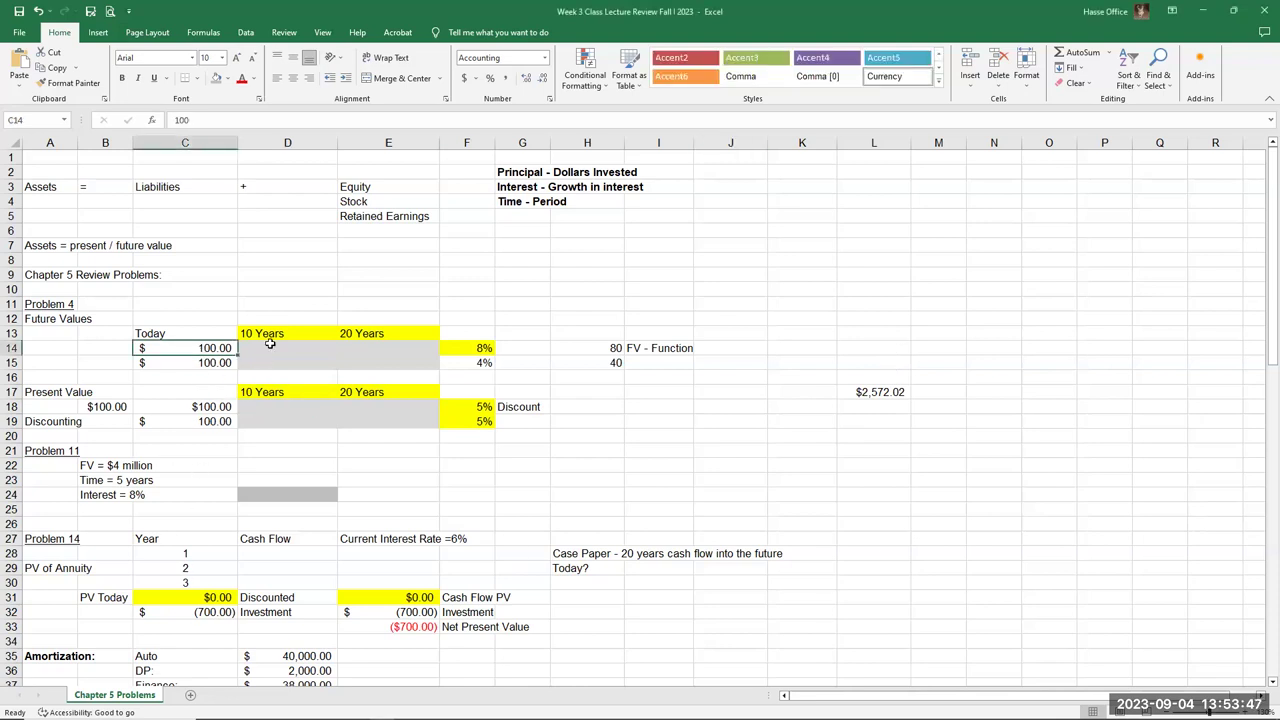
{"action": "left_click", "coordinate": [269, 345]}
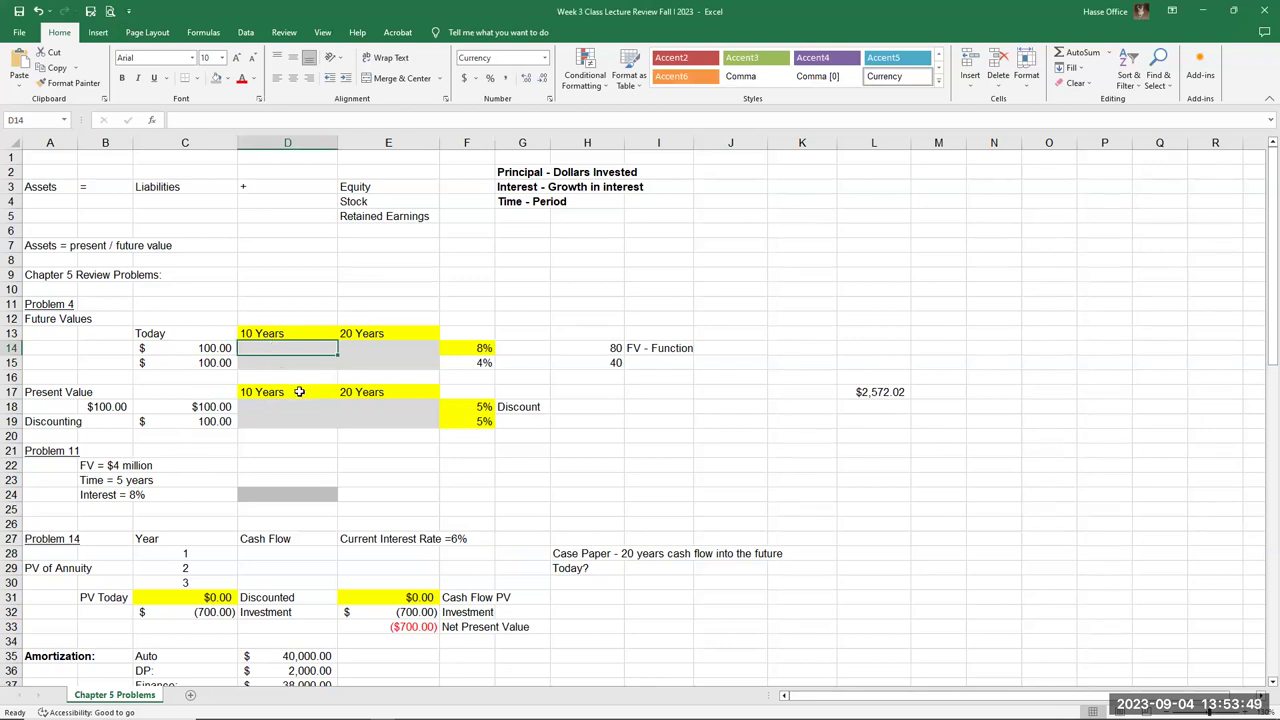
{"action": "left_click", "coordinate": [473, 348]}
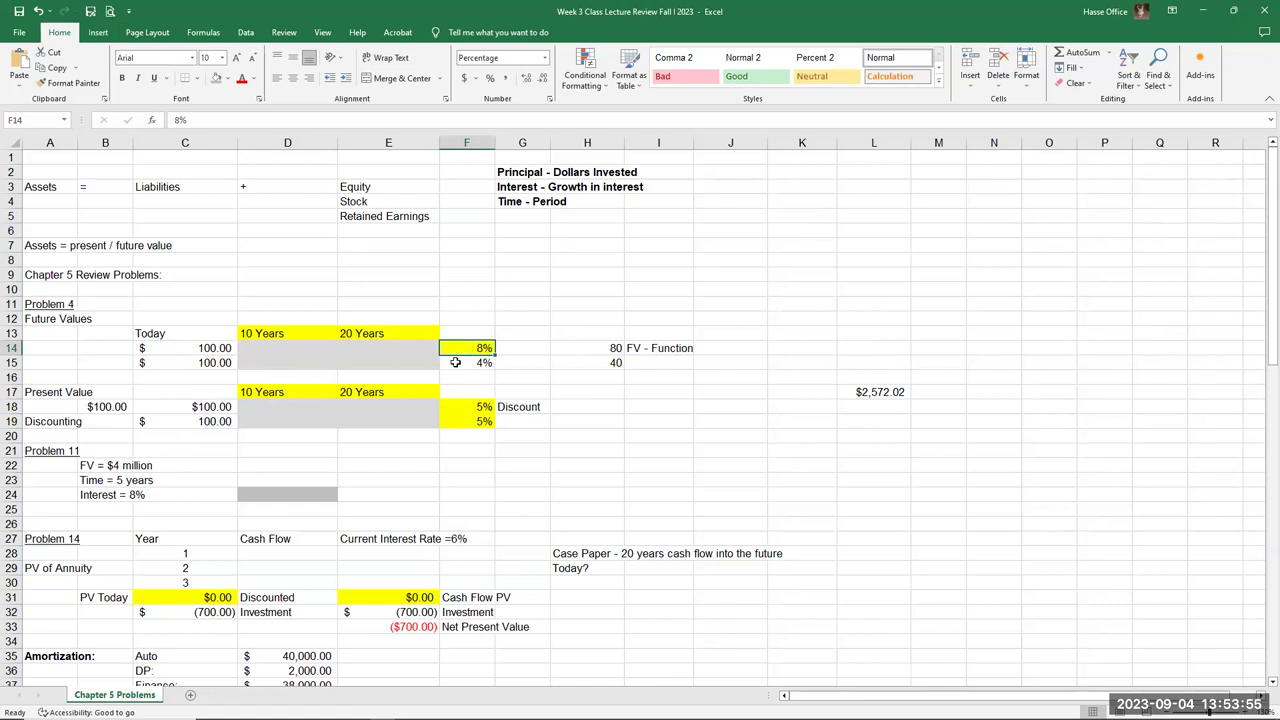
{"action": "left_click", "coordinate": [269, 351]}
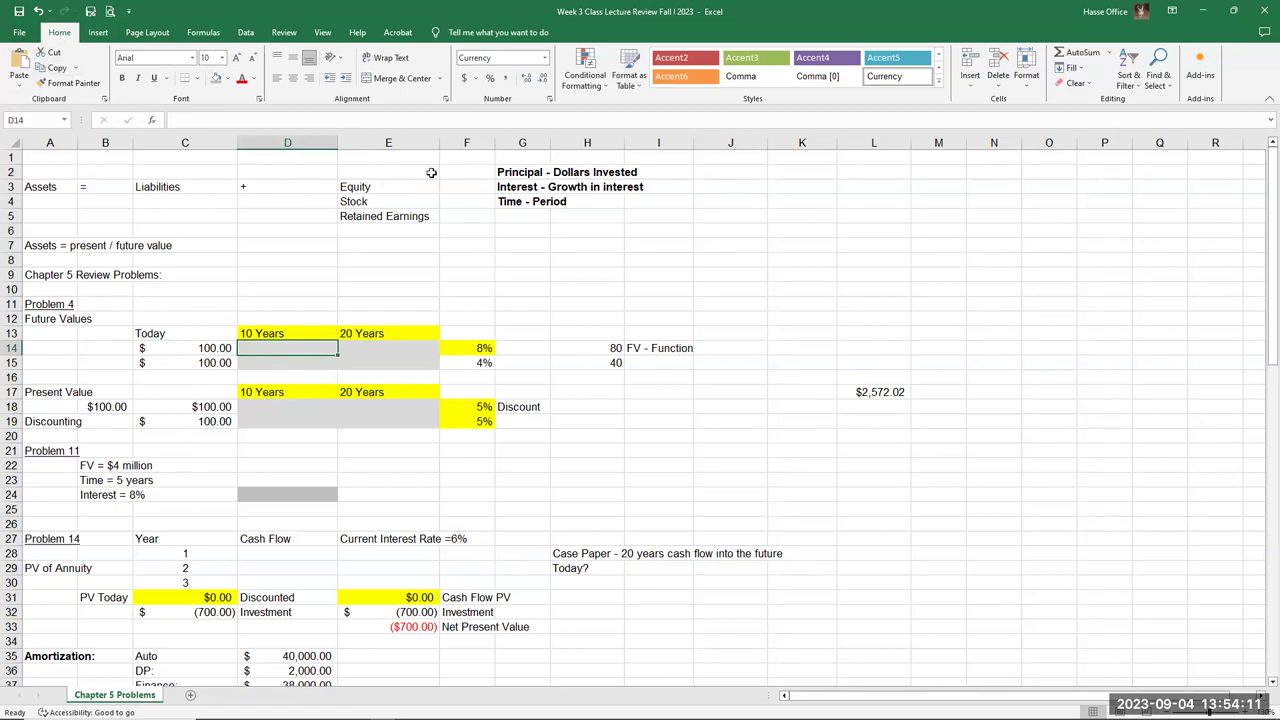
- Insert the FV function from the Financial category into D14
{"action": "left_click", "coordinate": [201, 34]}
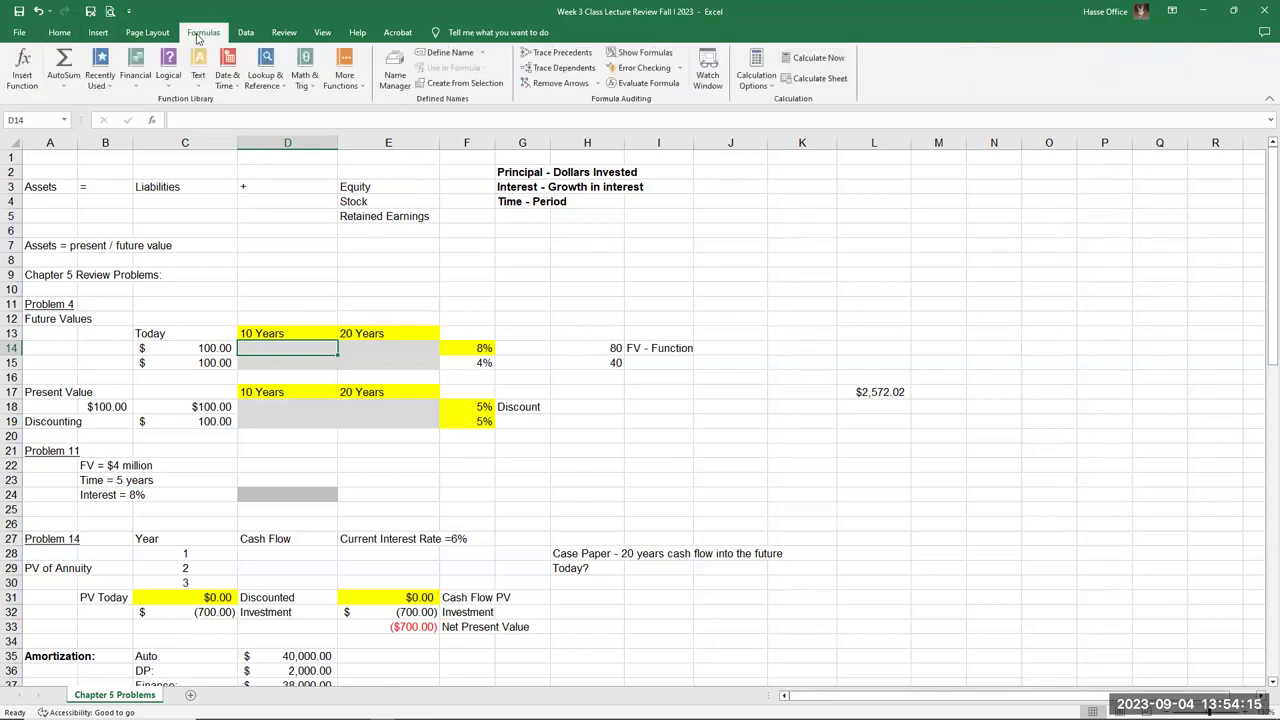
{"action": "left_click", "coordinate": [22, 80]}
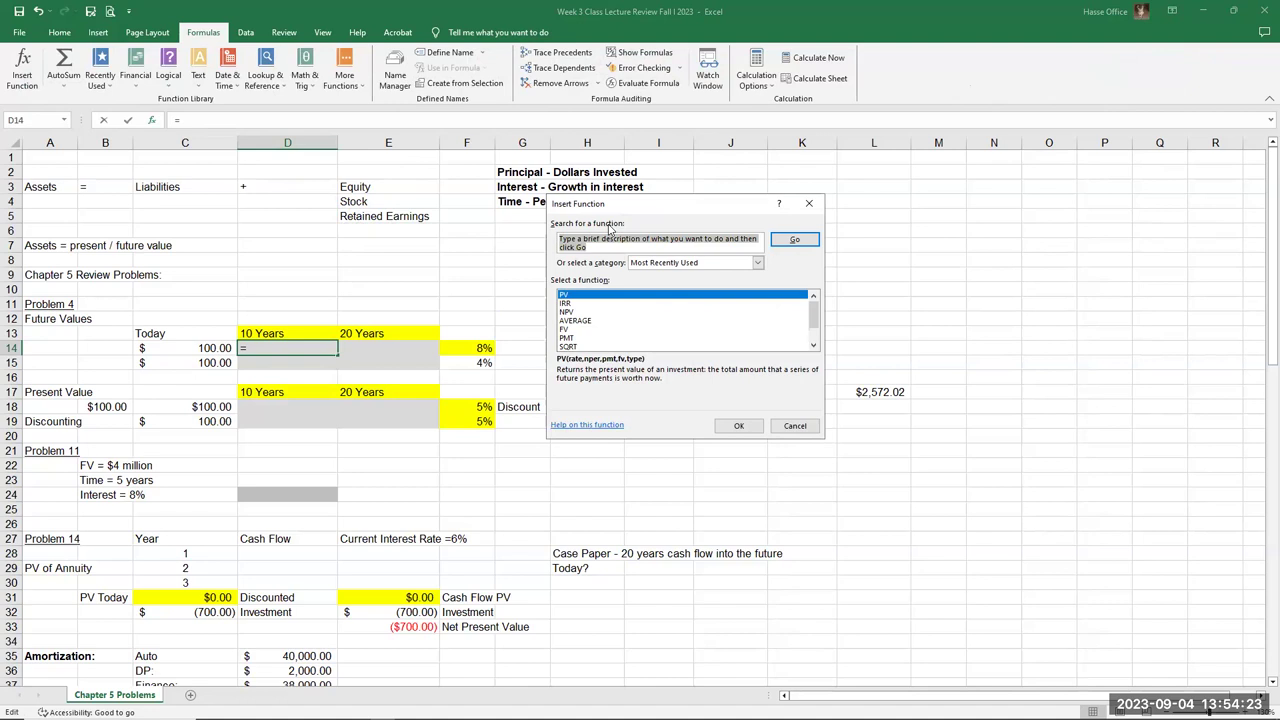
{"action": "left_click", "coordinate": [757, 263]}
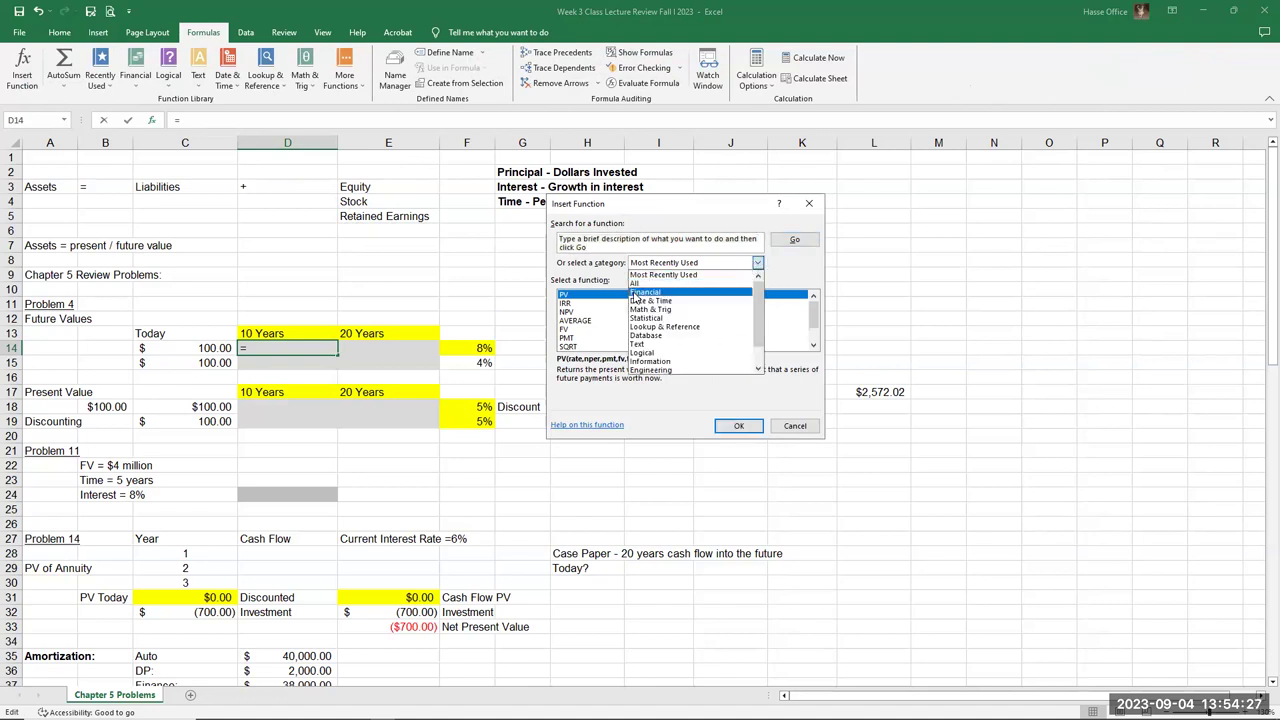
{"action": "left_click", "coordinate": [635, 294]}
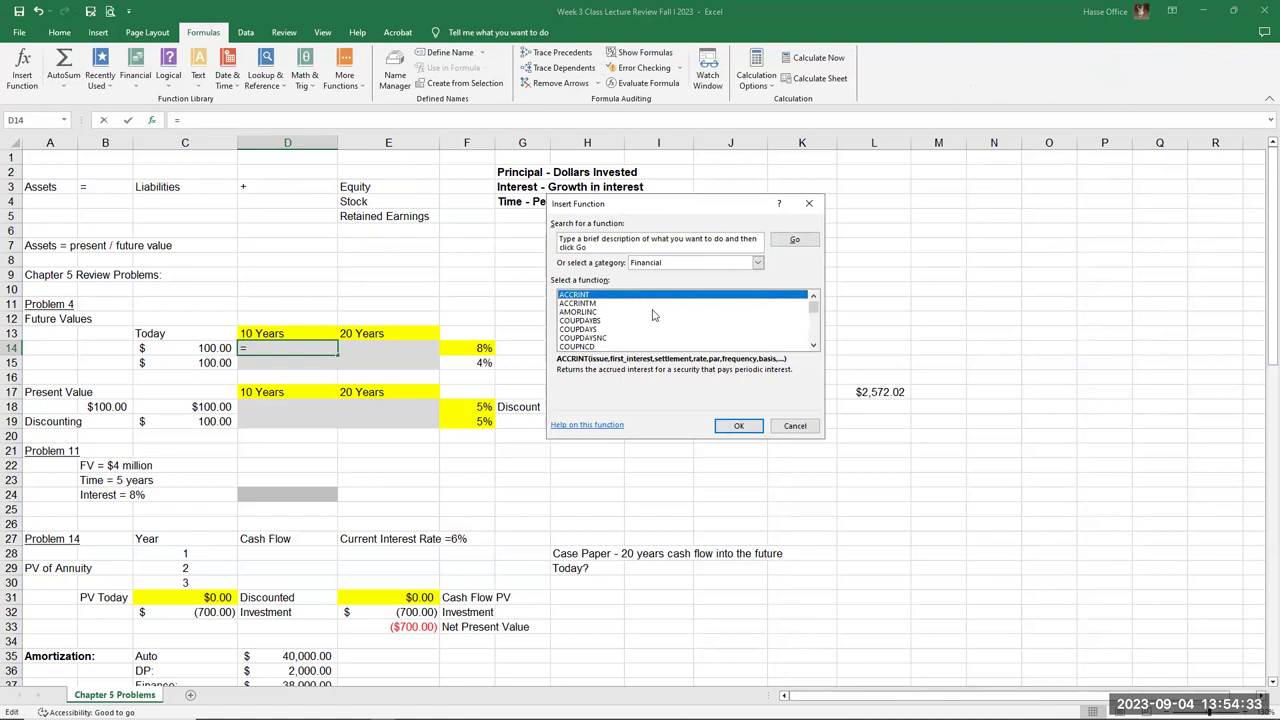
{"action": "left_click", "coordinate": [815, 337]}
{"action": "left_click", "coordinate": [815, 337]}
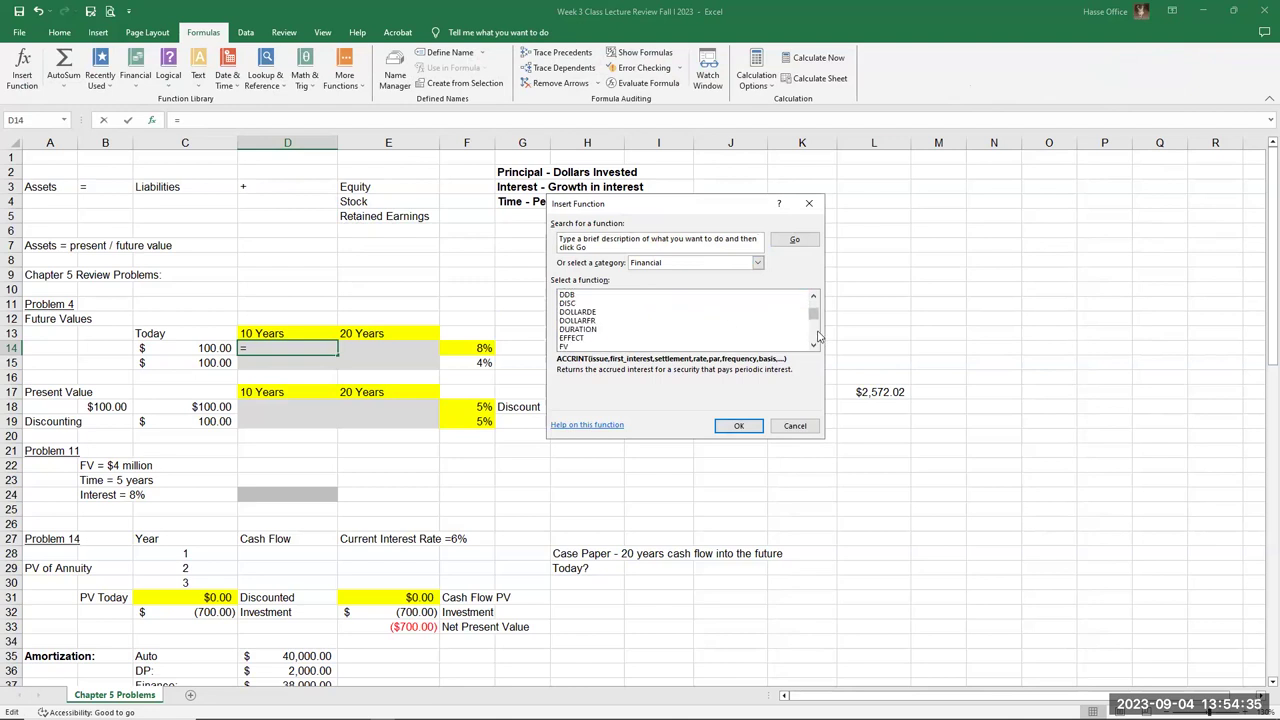
{"action": "left_click", "coordinate": [565, 346]}
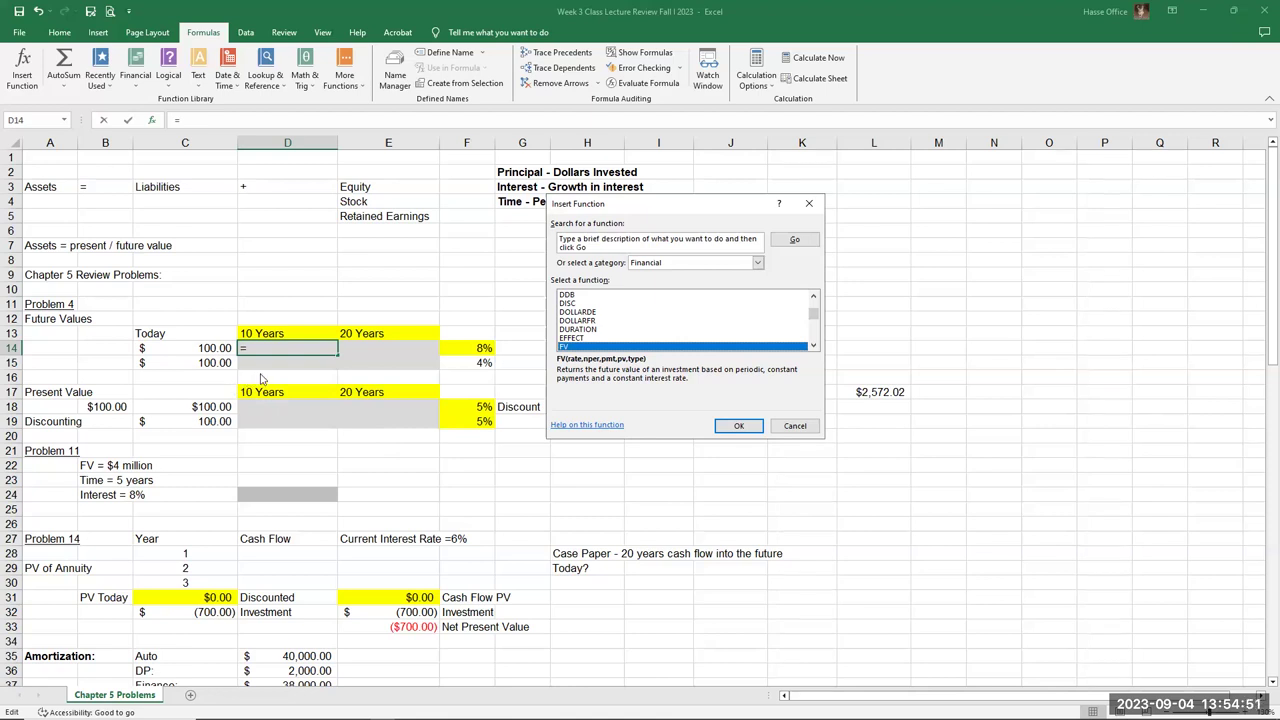
{"action": "left_click", "coordinate": [739, 427]}
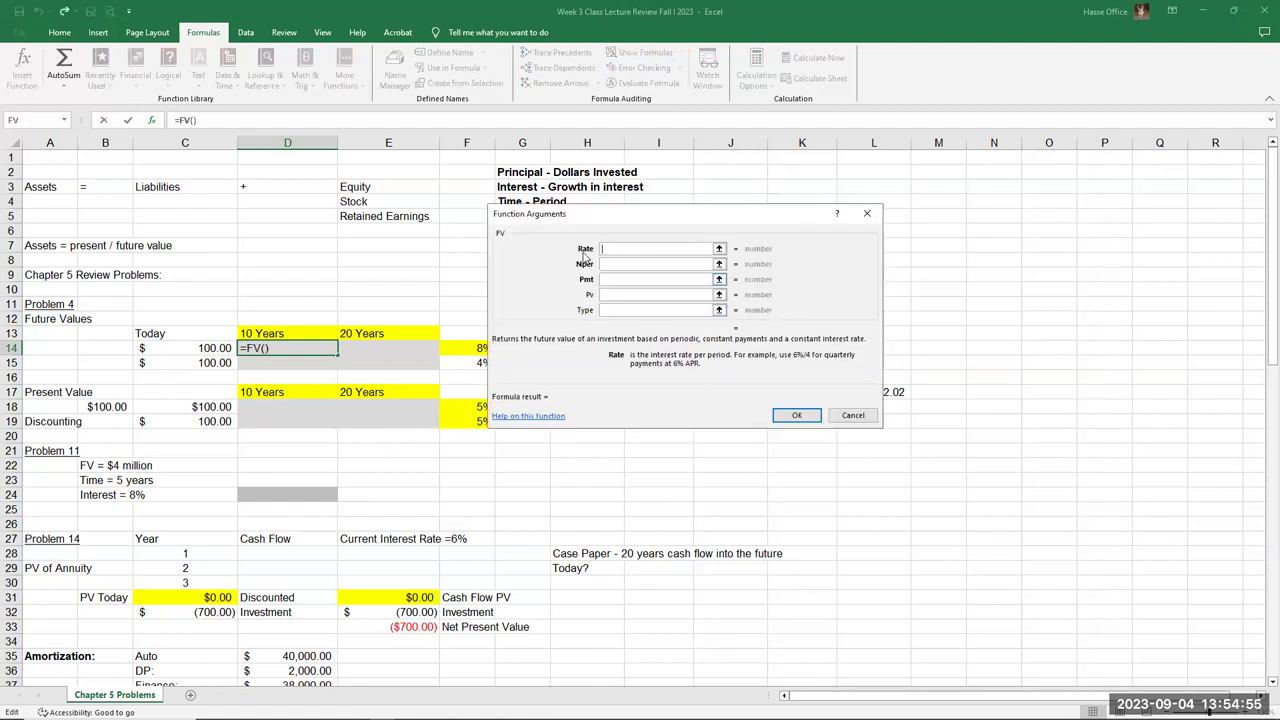
- Enter a rate of .08 and 10 periods in the FV arguments
{"action": "left_click_drag", "start_coordinate": [669, 221], "coordinate": [741, 220]}
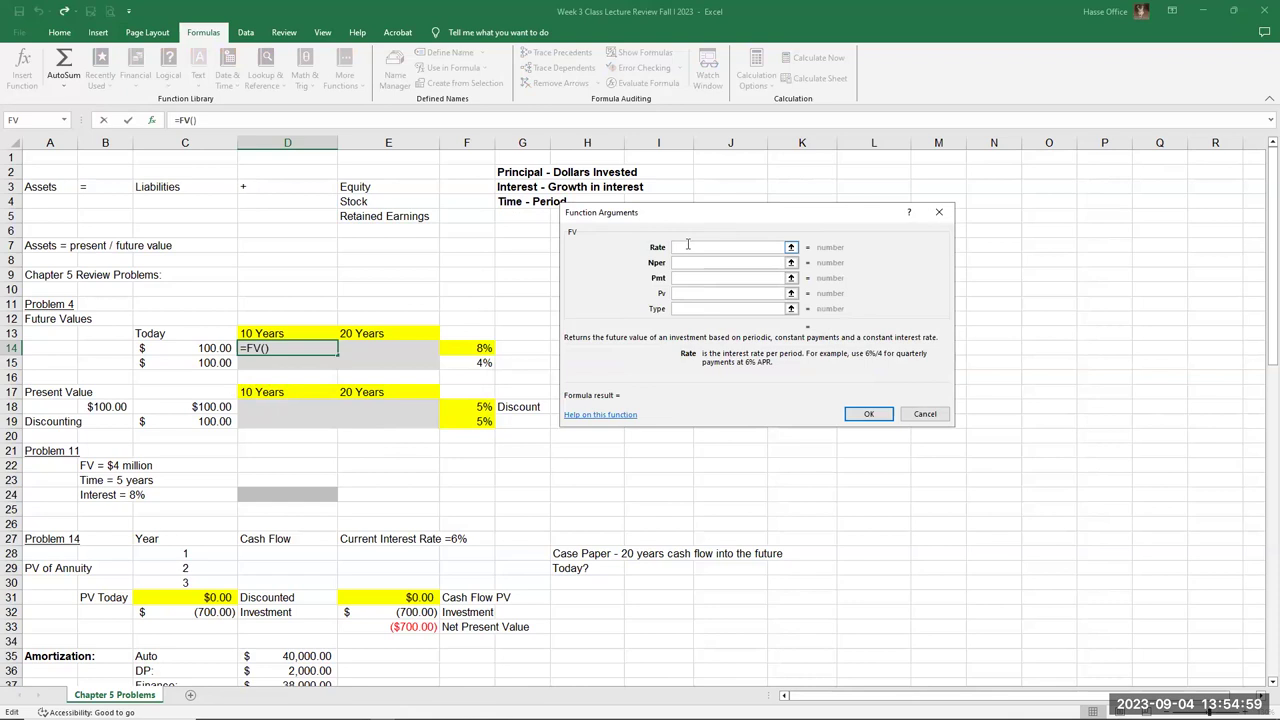
{"action": "type", "text": ".08"}
{"action": "left_click", "coordinate": [693, 262]}
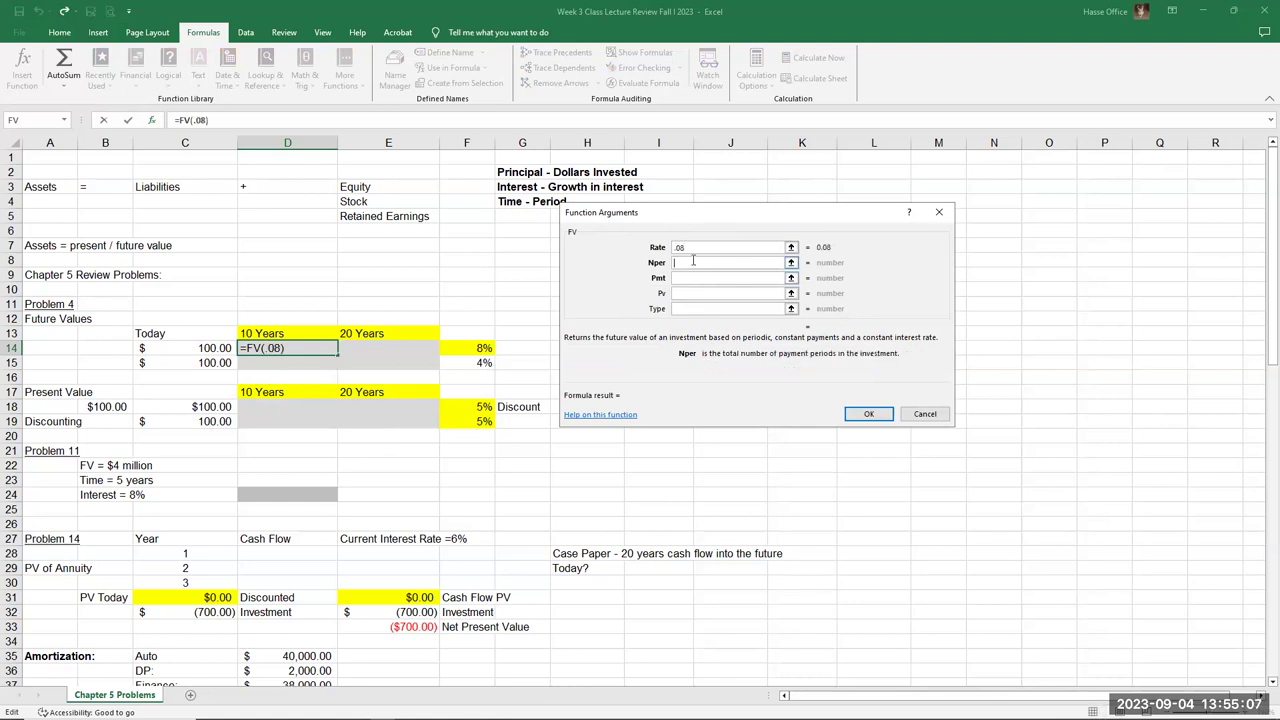
{"action": "type", "text": "19"}
{"action": "key", "text": "BackSpace"}
{"action": "type", "text": "0"}
- Set the present value to -100 and confirm, giving $215.89 in D14
{"action": "left_click", "coordinate": [677, 293]}
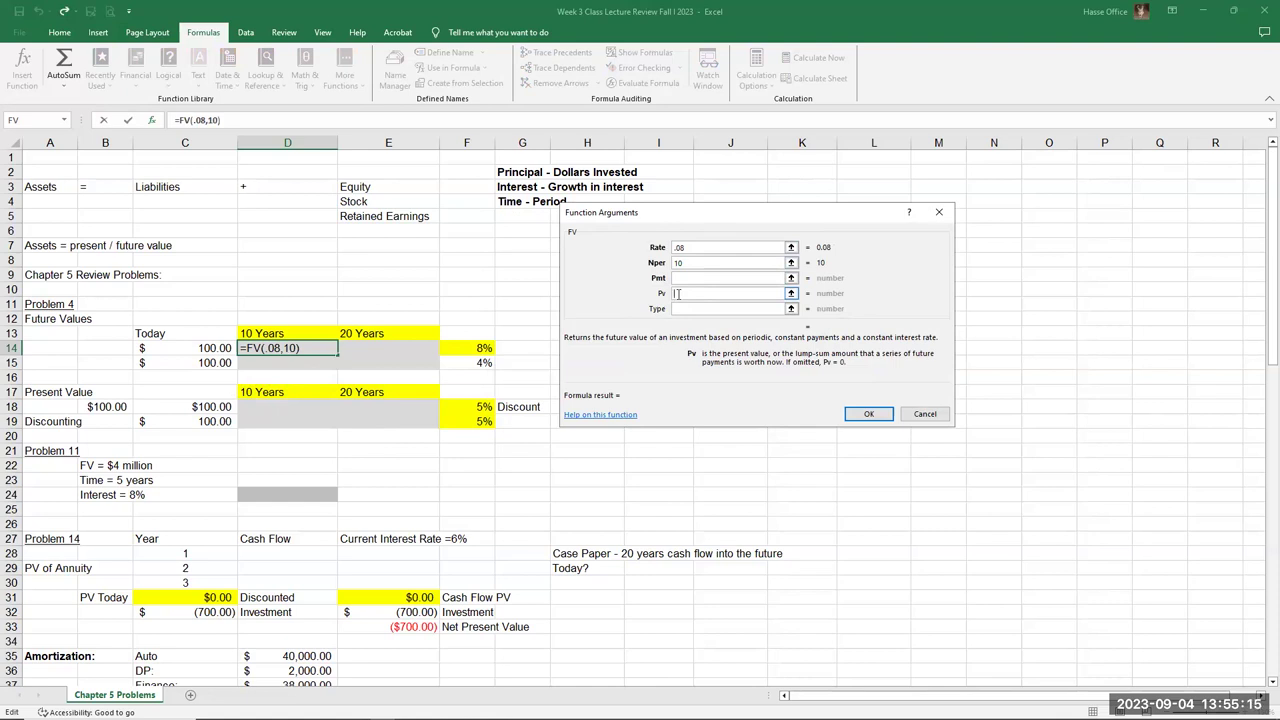
{"action": "type", "text": "-100"}
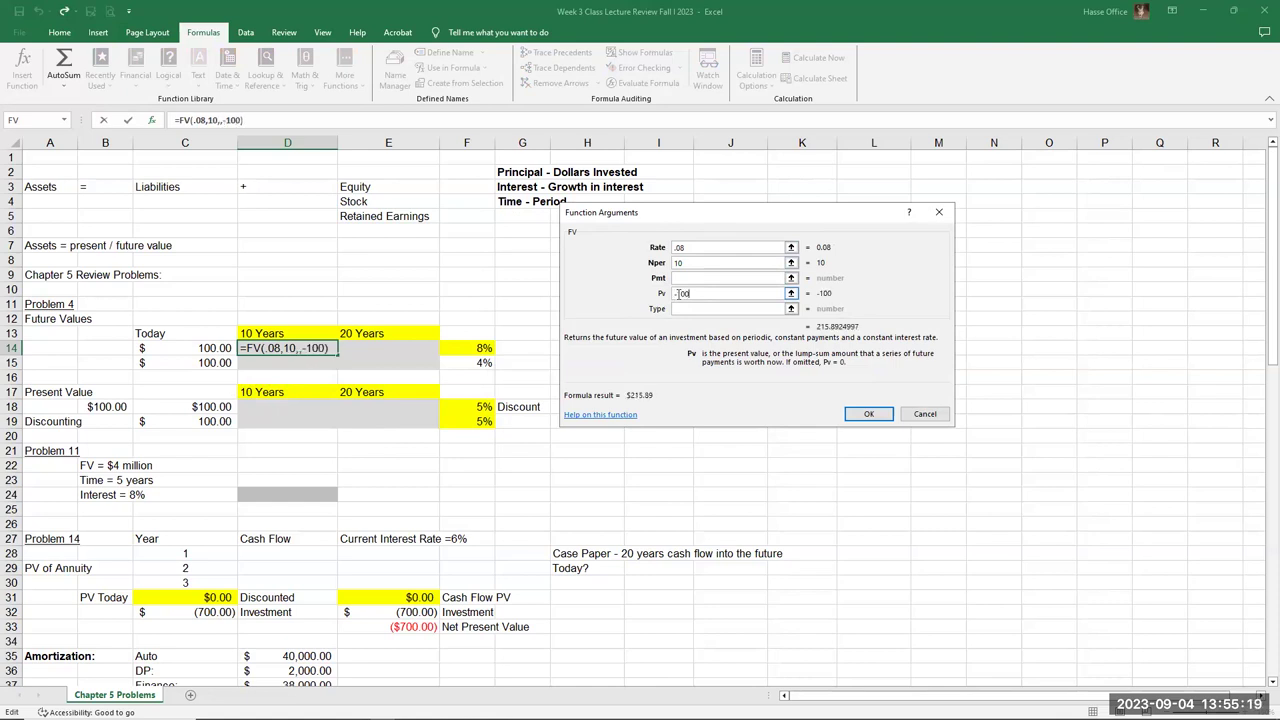
{"action": "key", "text": "BackSpace"}
{"action": "key", "text": "BackSpace"}
{"action": "key", "text": "BackSpace"}
{"action": "key", "text": "BackSpace"}
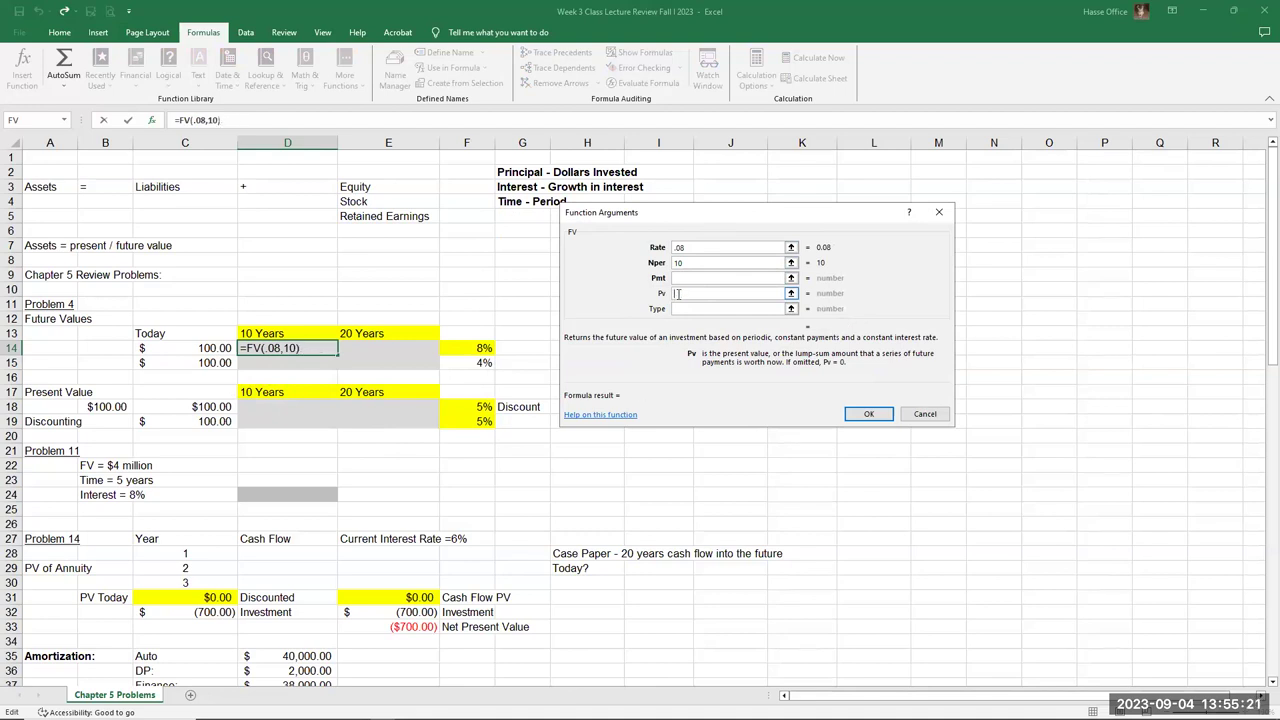
{"action": "type", "text": "100"}
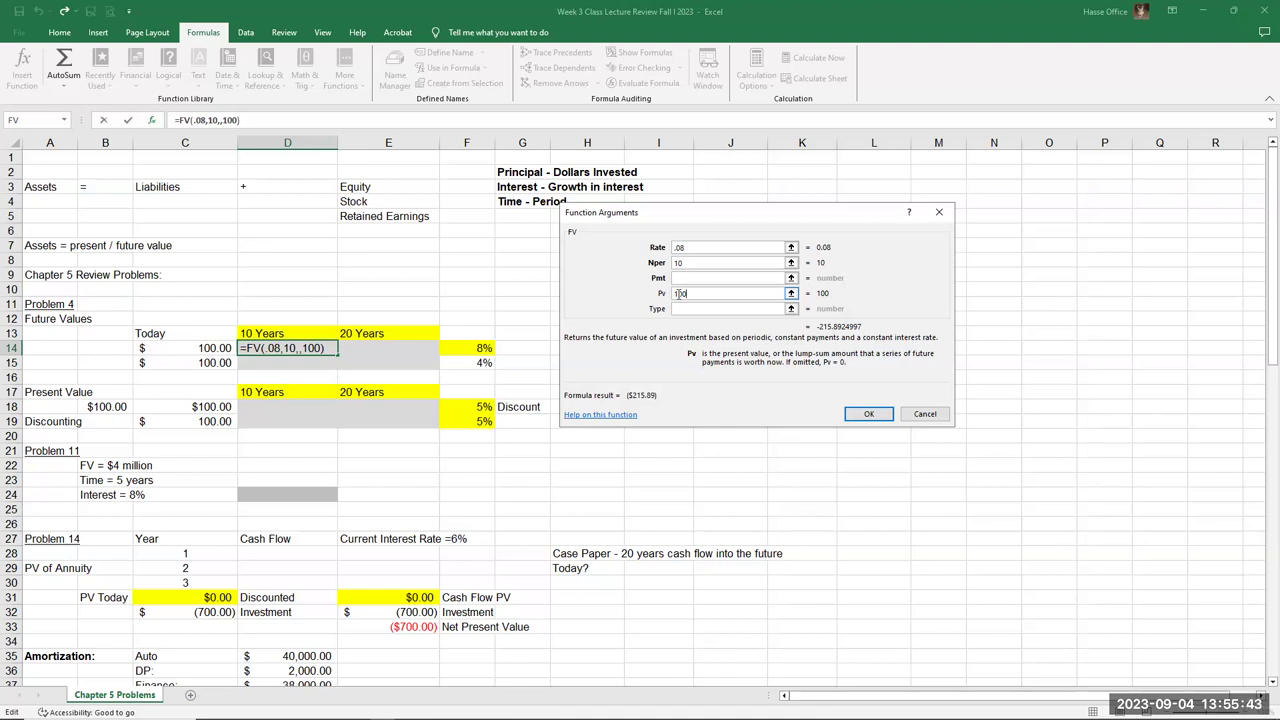
{"action": "key", "text": "BackSpace"}
{"action": "key", "text": "BackSpace"}
{"action": "key", "text": "BackSpace"}
{"action": "type", "text": "-100"}
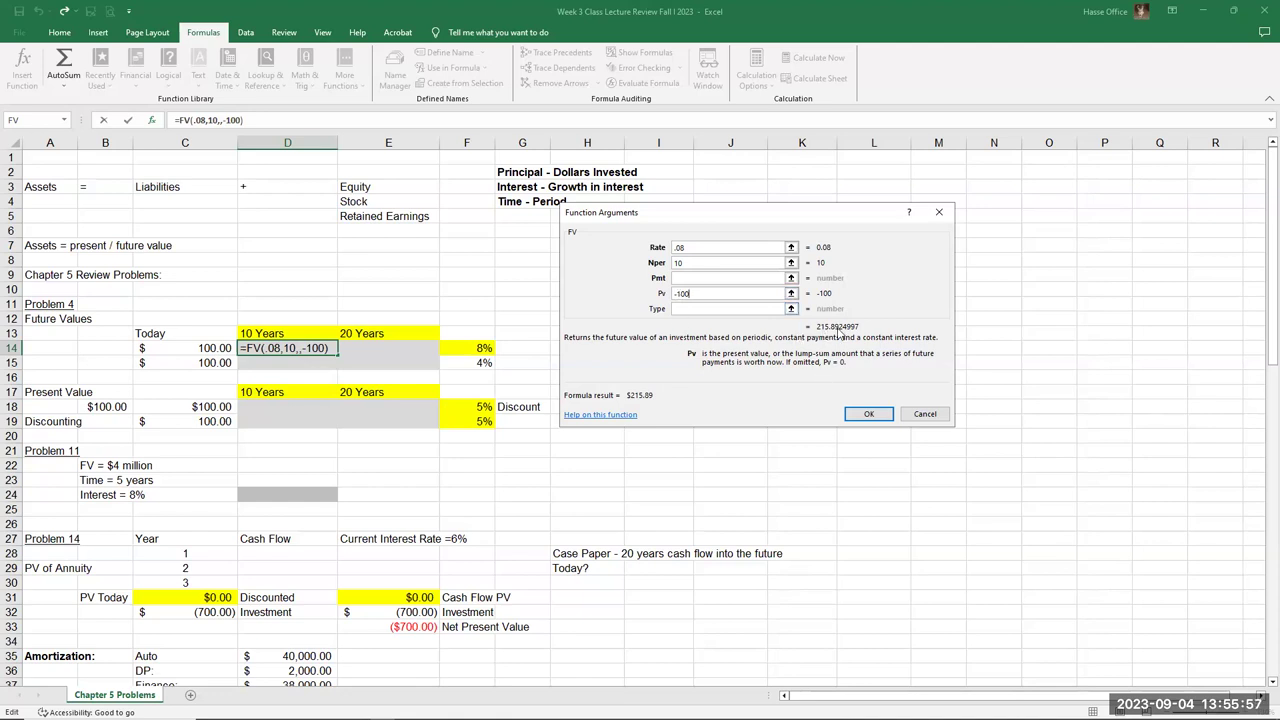
{"action": "left_click", "coordinate": [852, 413]}
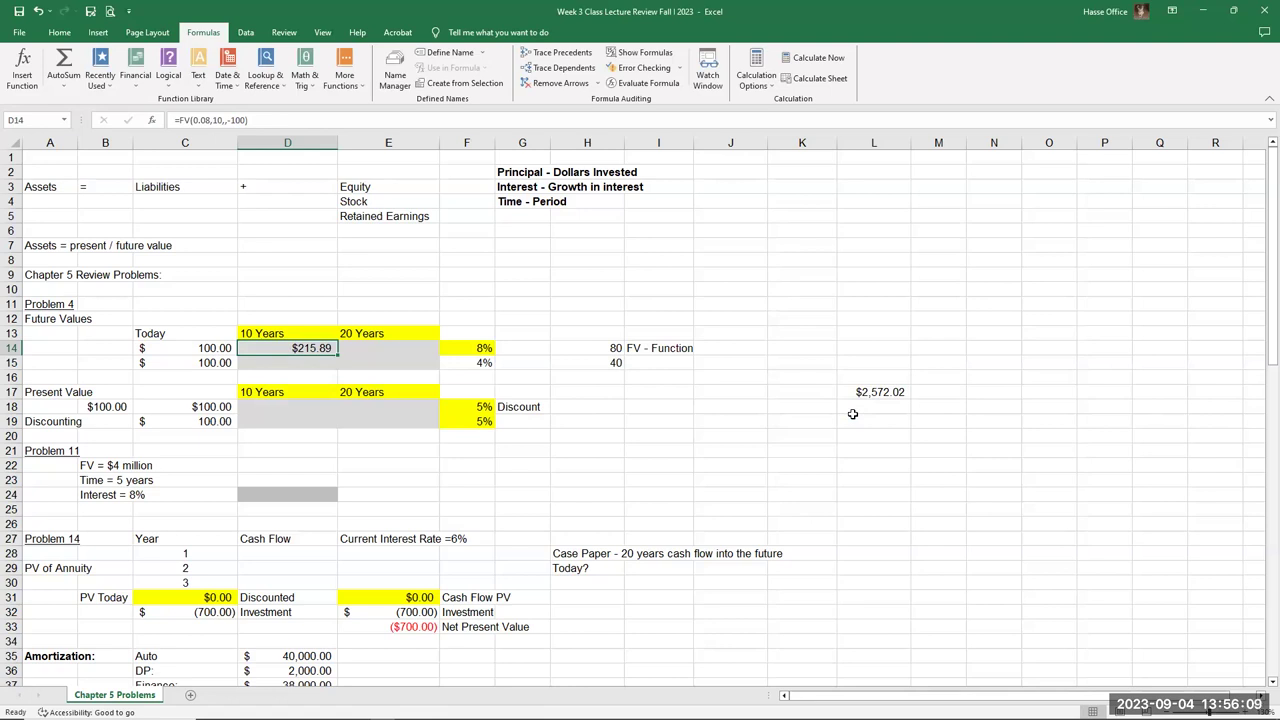
- Enter =FV(8%,20,,-100) in E14 for a 20-year value of $466.10
{"action": "left_click", "coordinate": [367, 348]}
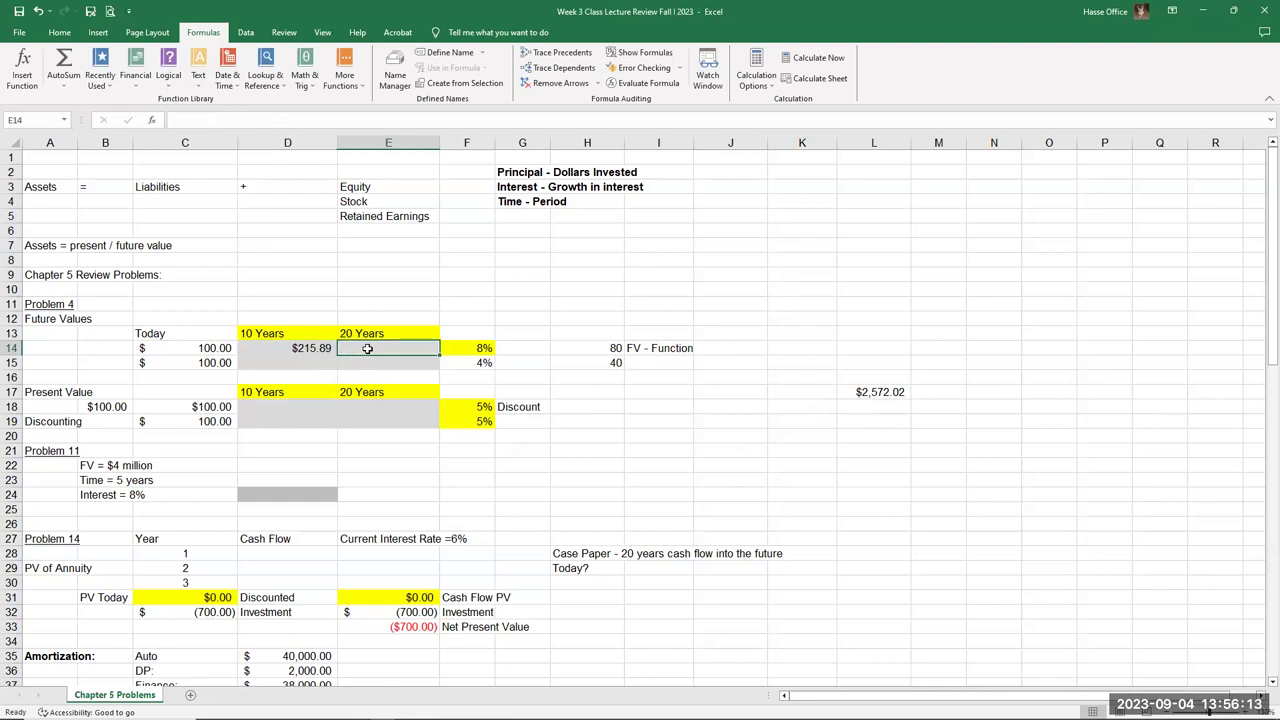
{"action": "left_click", "coordinate": [20, 88]}
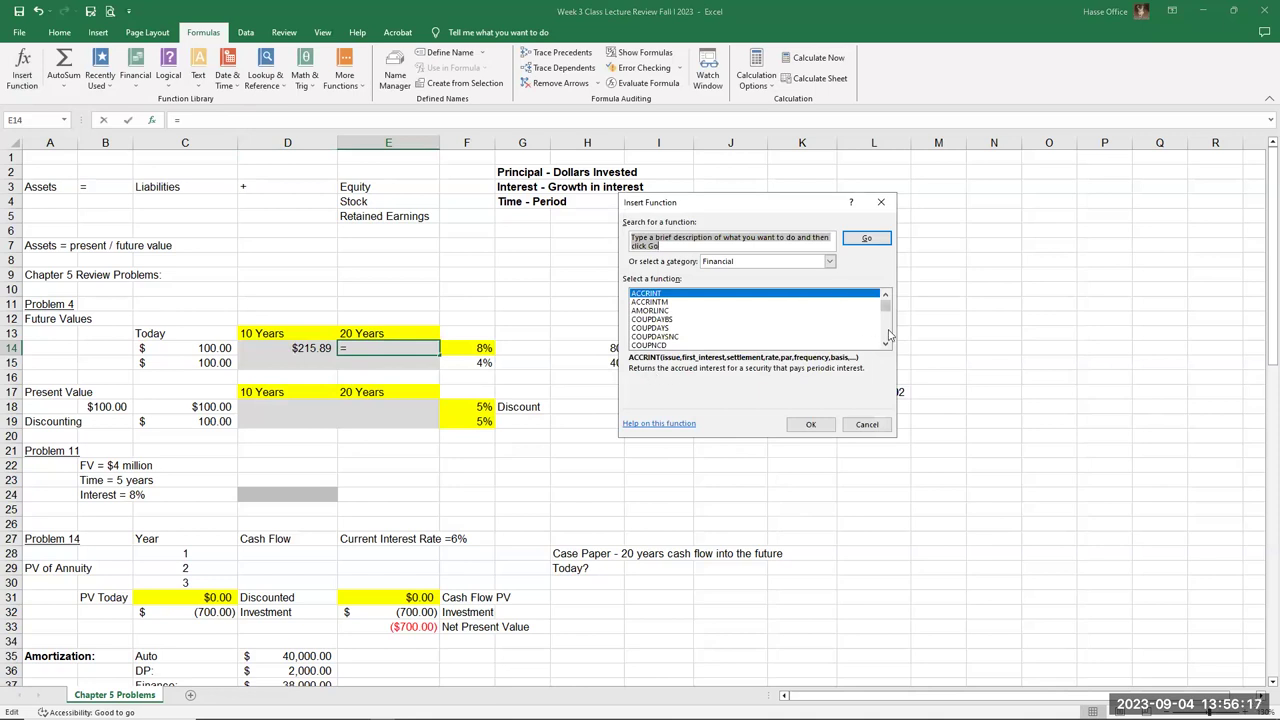
{"action": "scroll", "coordinate": [889, 336], "scroll_direction": "down", "scroll_amount": 4}
{"action": "left_click", "coordinate": [645, 345]}
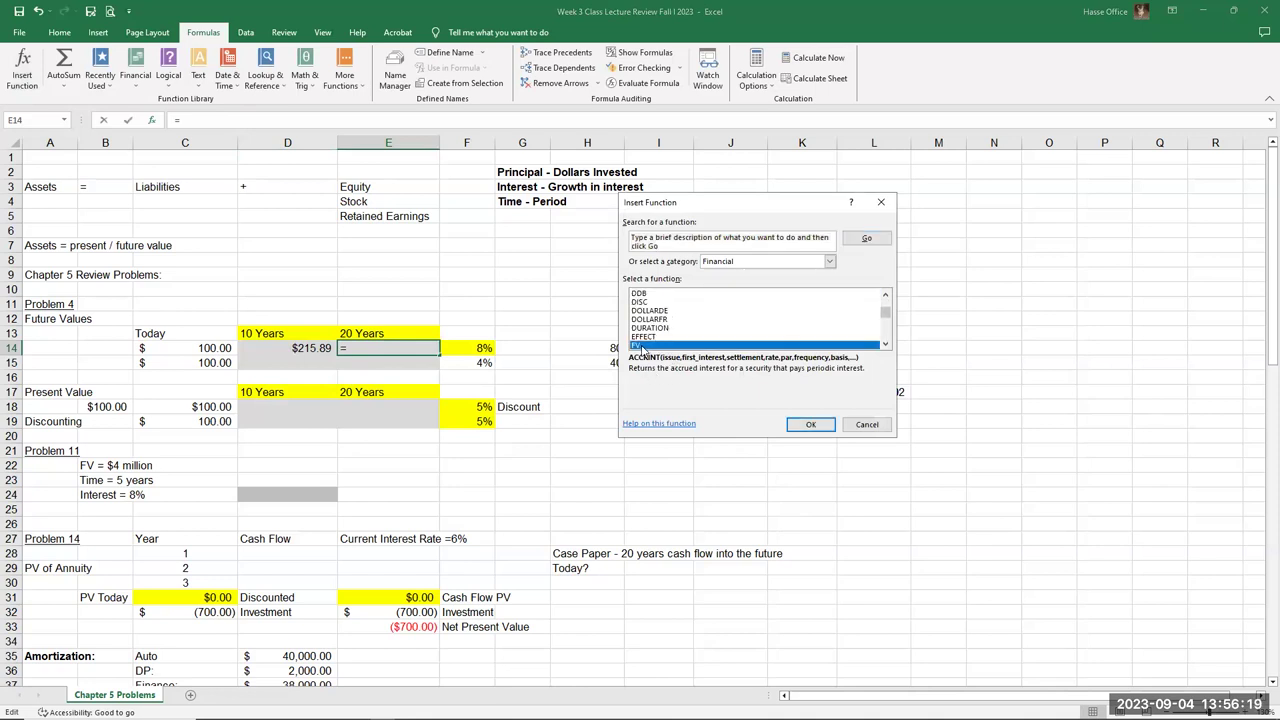
{"action": "left_click", "coordinate": [808, 425]}
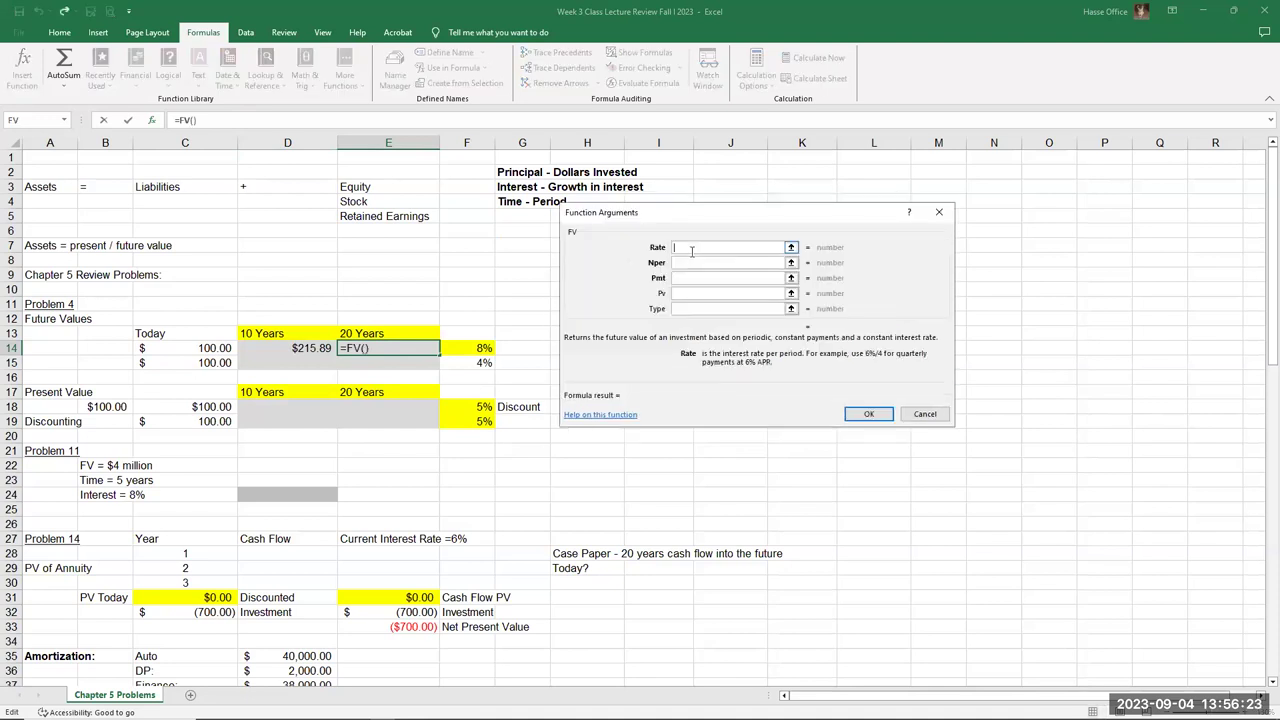
{"action": "type", "text": "8%"}
{"action": "left_click", "coordinate": [688, 263]}
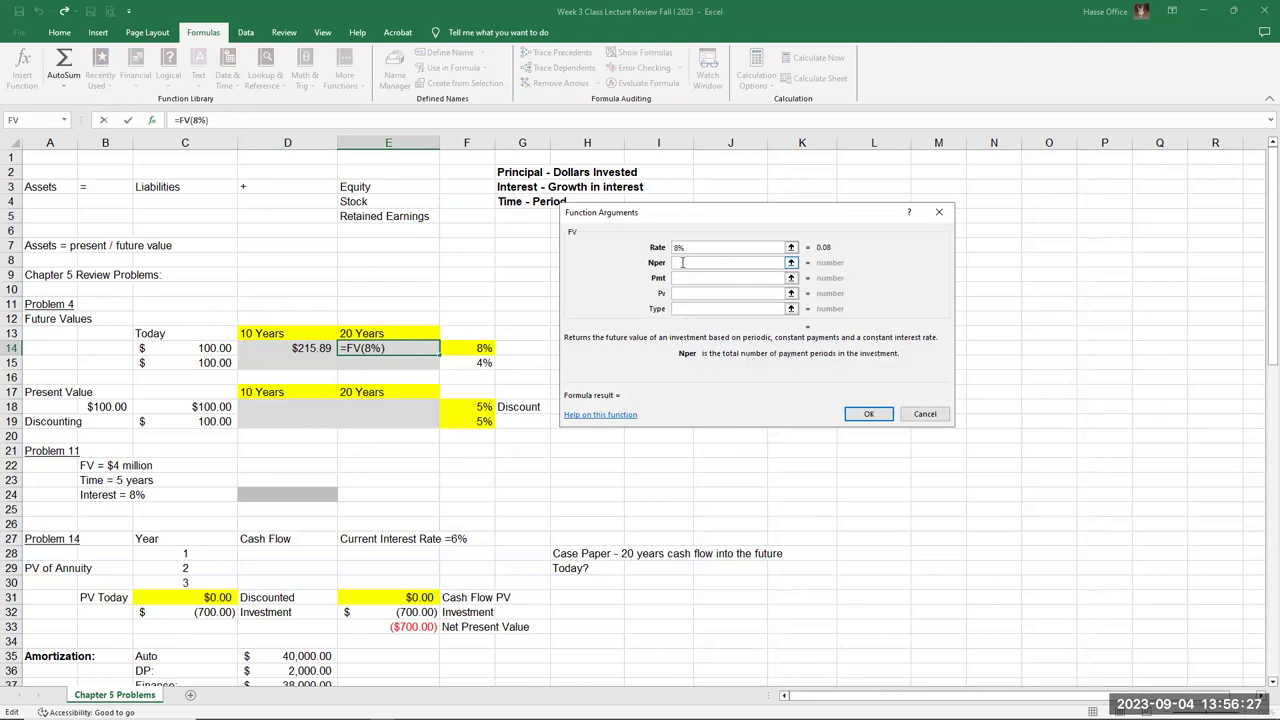
{"action": "type", "text": "20"}
{"action": "left_click", "coordinate": [686, 293]}
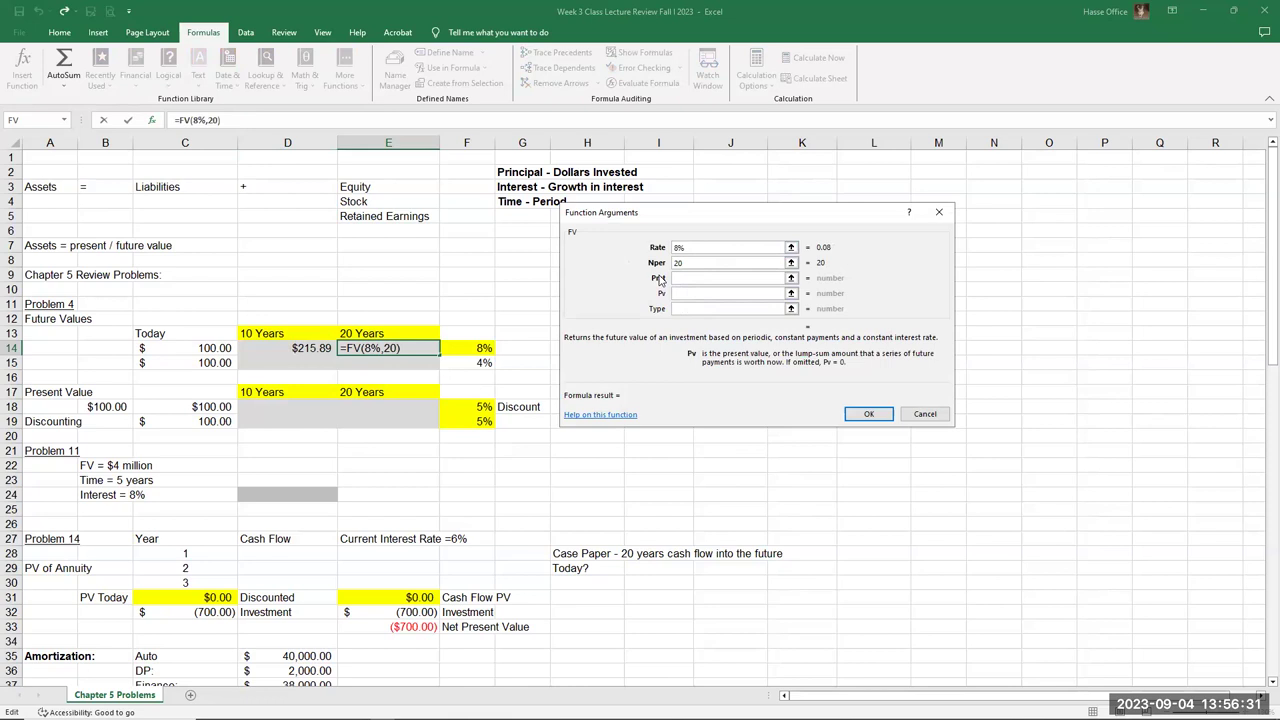
{"action": "type", "text": "-100"}
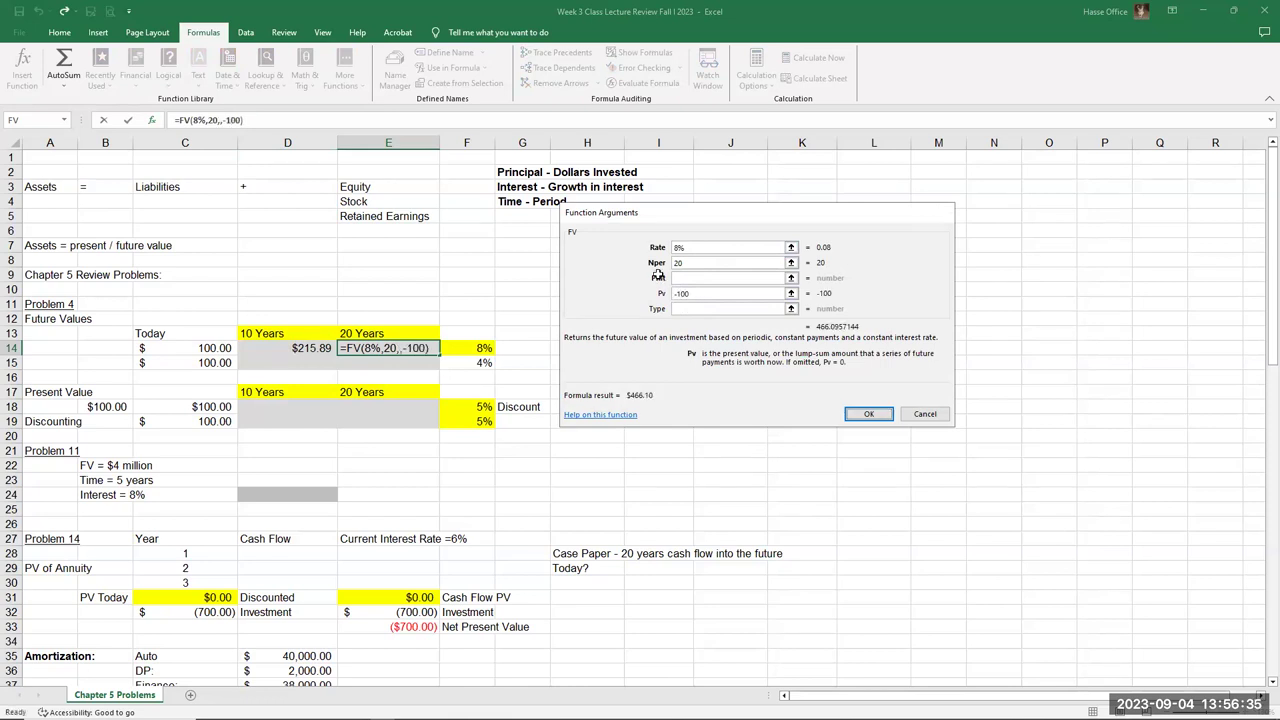
{"action": "key", "text": "Return"}
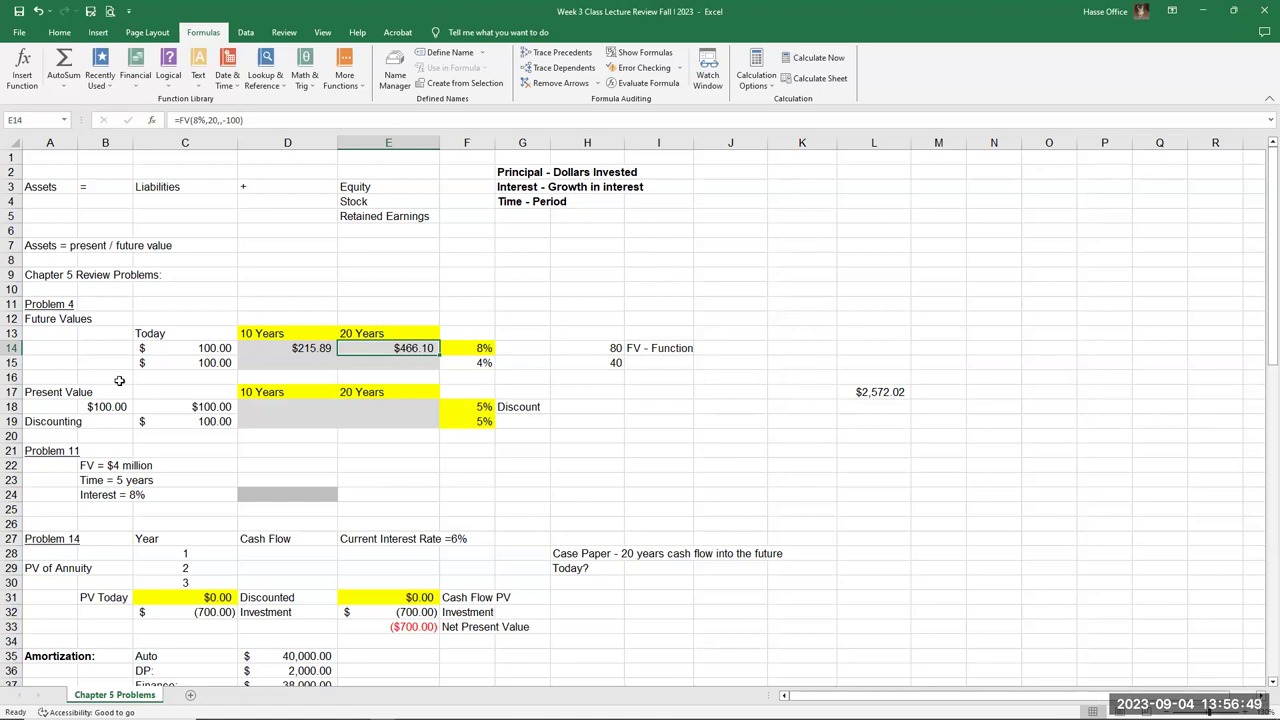
- Enter =FV(4%,10,,-100) in D15, returning $148.02
{"action": "left_click", "coordinate": [215, 365]}
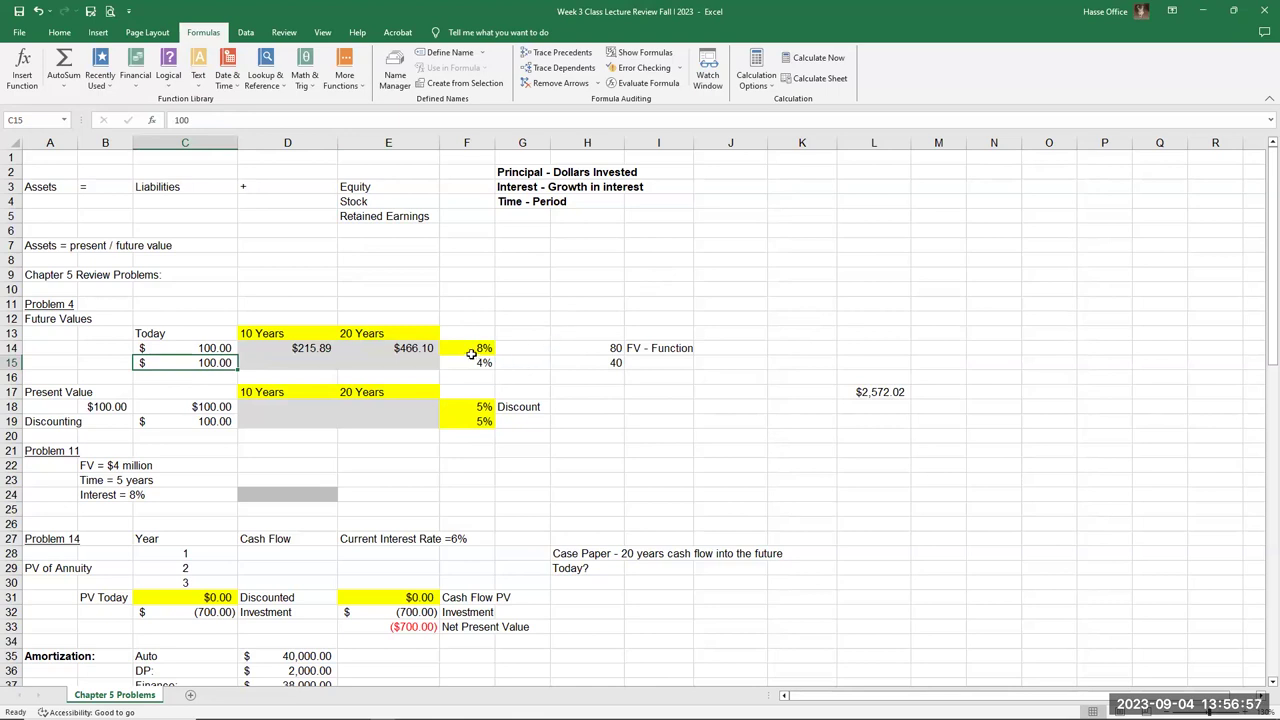
{"action": "left_click", "coordinate": [302, 364]}
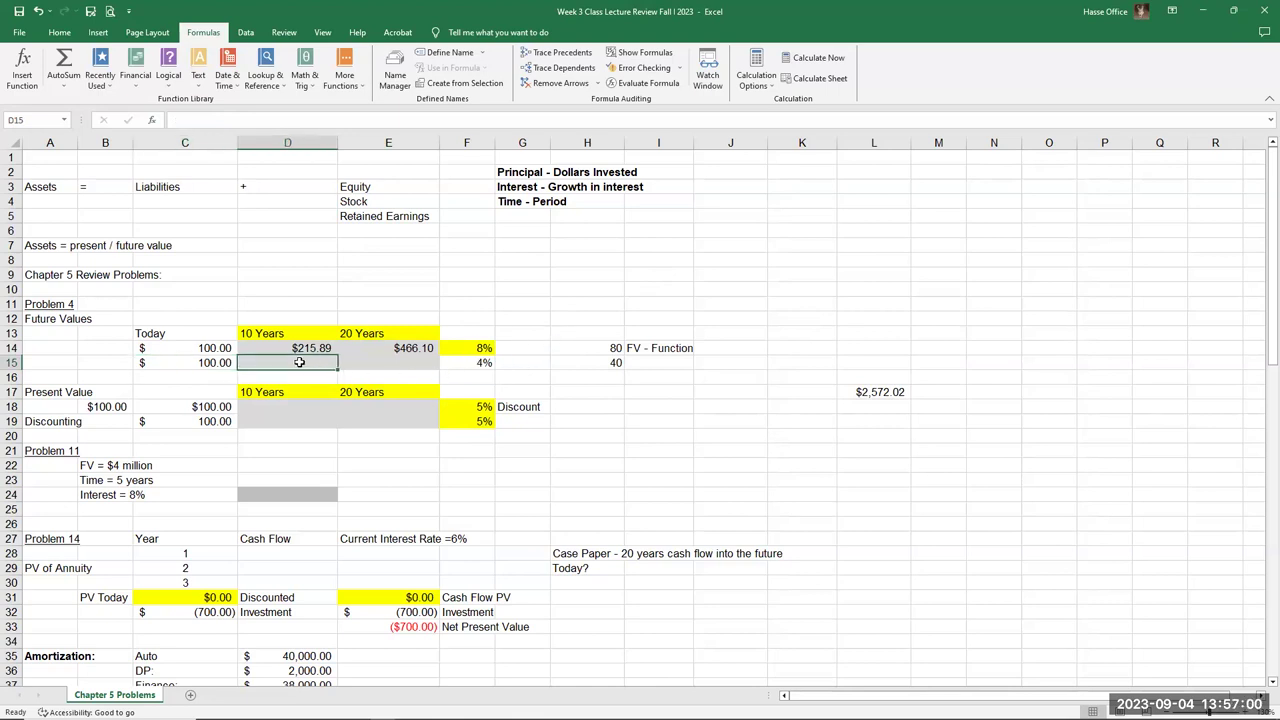
{"action": "left_click", "coordinate": [22, 68]}
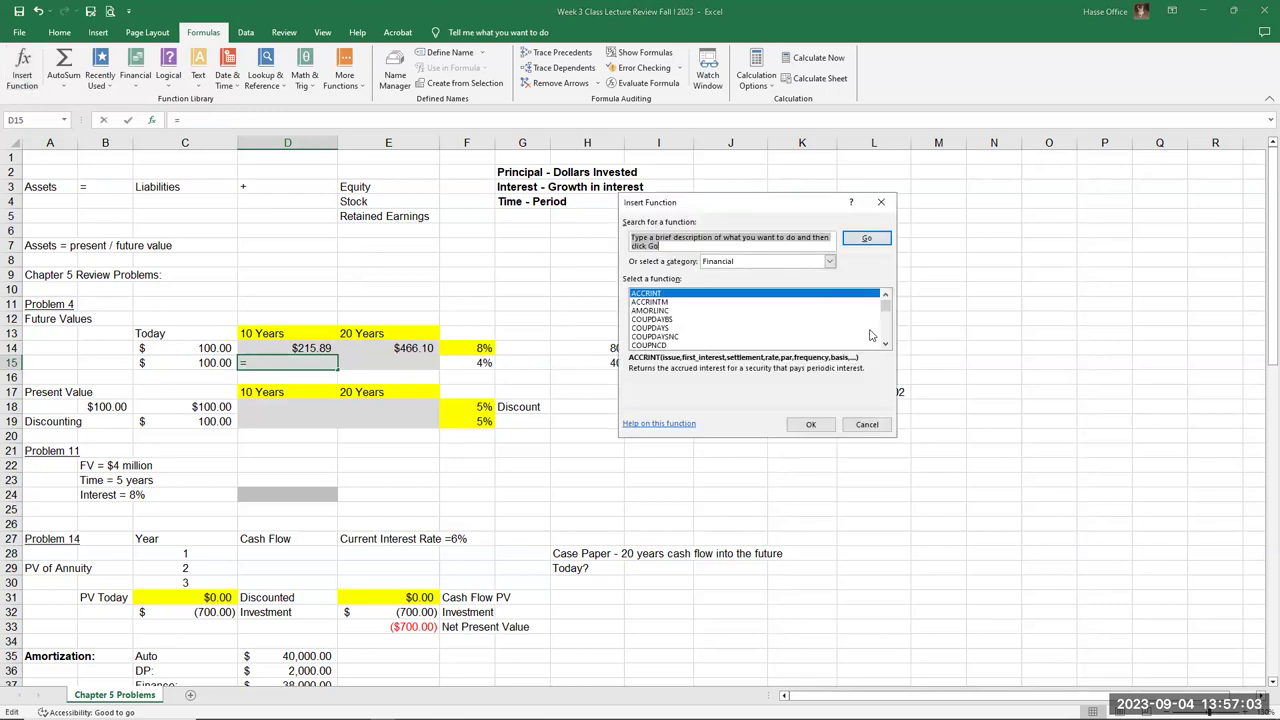
{"action": "scroll", "coordinate": [888, 340], "scroll_direction": "down", "scroll_amount": 4}
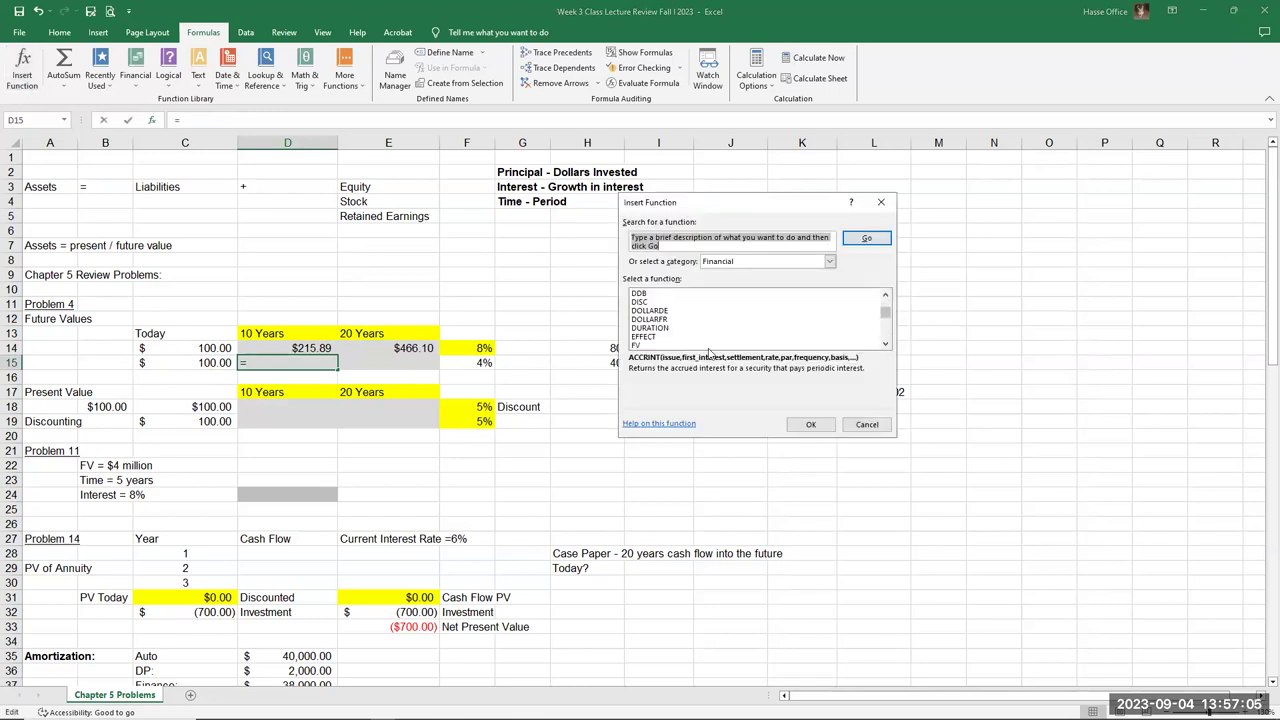
{"action": "left_click", "coordinate": [640, 347]}
{"action": "left_click", "coordinate": [811, 427]}
{"action": "type", "text": "4%"}
{"action": "left_click", "coordinate": [684, 262]}
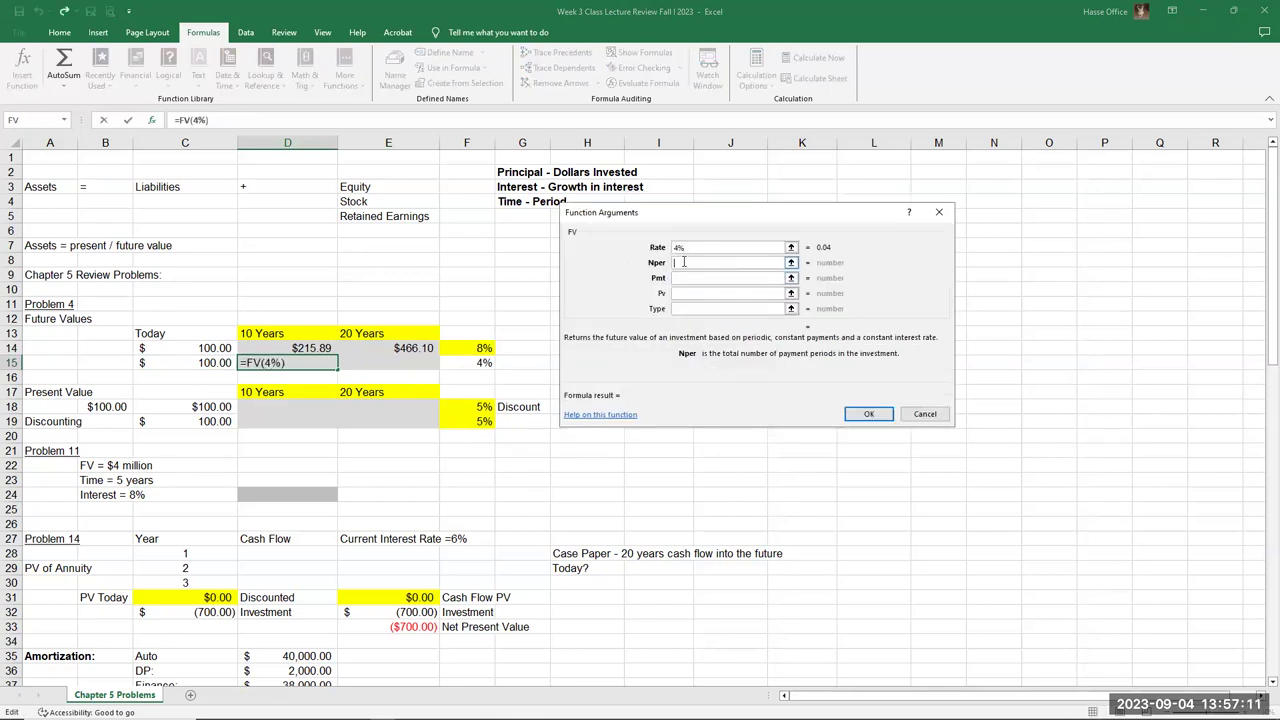
{"action": "type", "text": "10"}
{"action": "left_click", "coordinate": [694, 292]}
{"action": "type", "text": "-100"}
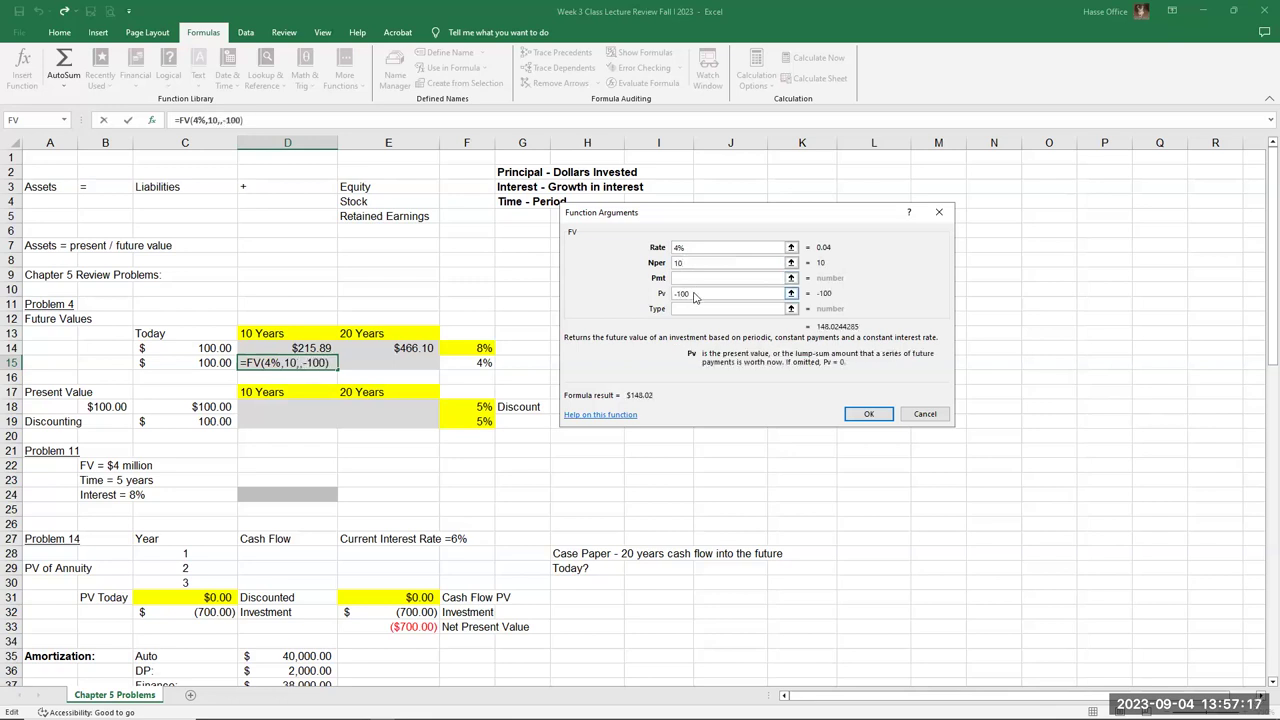
{"action": "key", "text": "Return"}
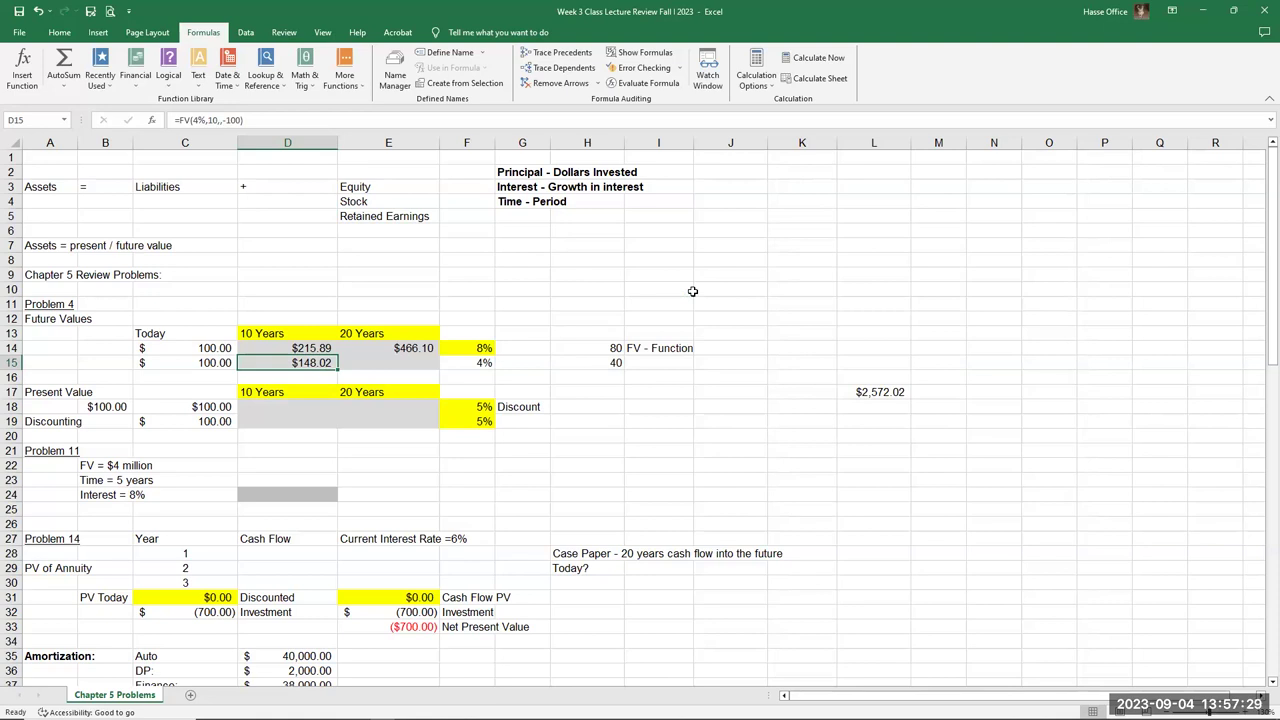
- Start an FV formula in E15 with a rate of .04
{"action": "left_click", "coordinate": [387, 363]}
{"action": "left_click", "coordinate": [14, 80]}
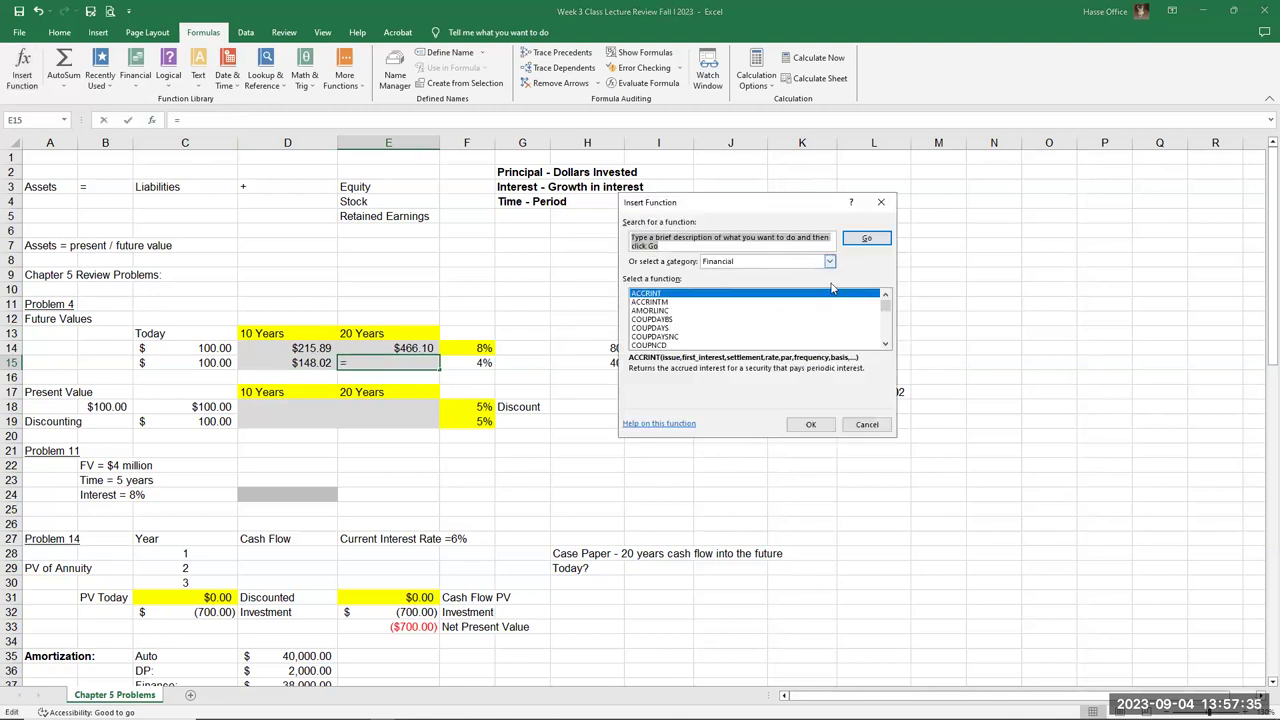
{"action": "left_click", "coordinate": [885, 338]}
{"action": "left_click", "coordinate": [885, 338]}
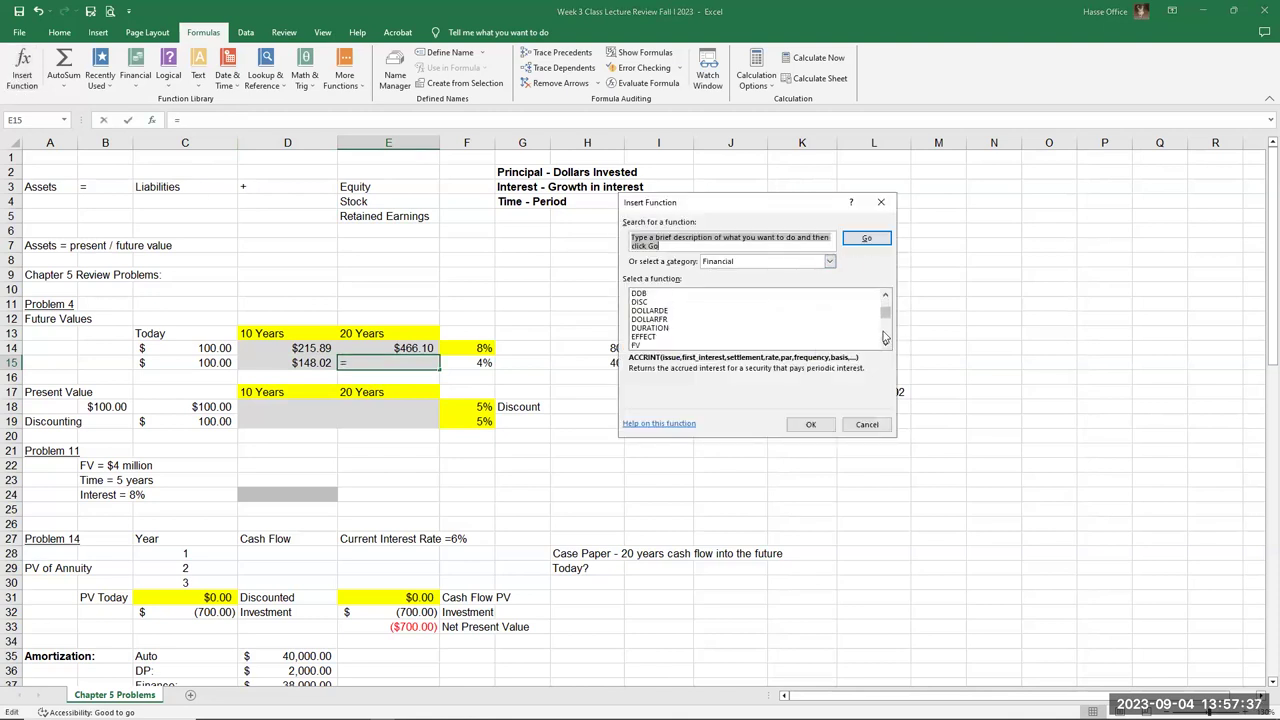
{"action": "left_click", "coordinate": [637, 345]}
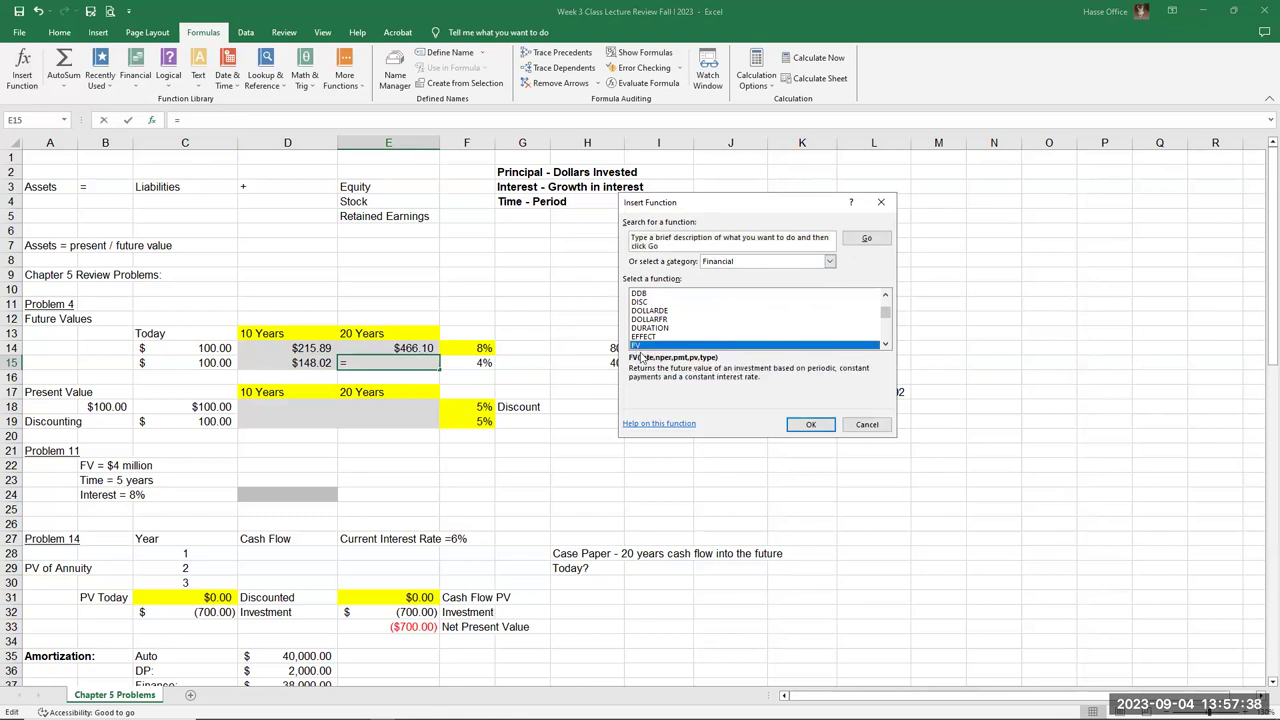
{"action": "left_click", "coordinate": [812, 425]}
{"action": "type", "text": "4"}
{"action": "key", "text": "BackSpace"}
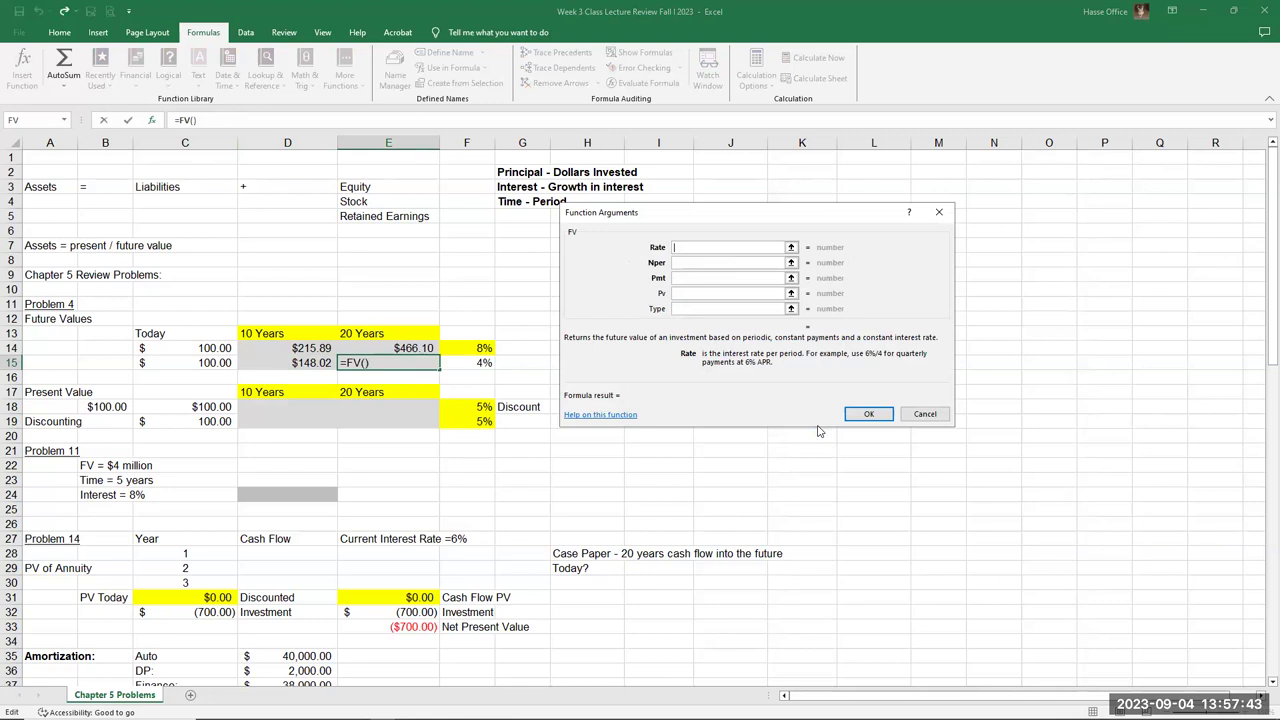
{"action": "type", "text": ".04"}
- Finish E15 with 20 periods and present value -100 ($219.11), then check D14's formula
{"action": "left_click", "coordinate": [681, 263]}
{"action": "type", "text": "20"}
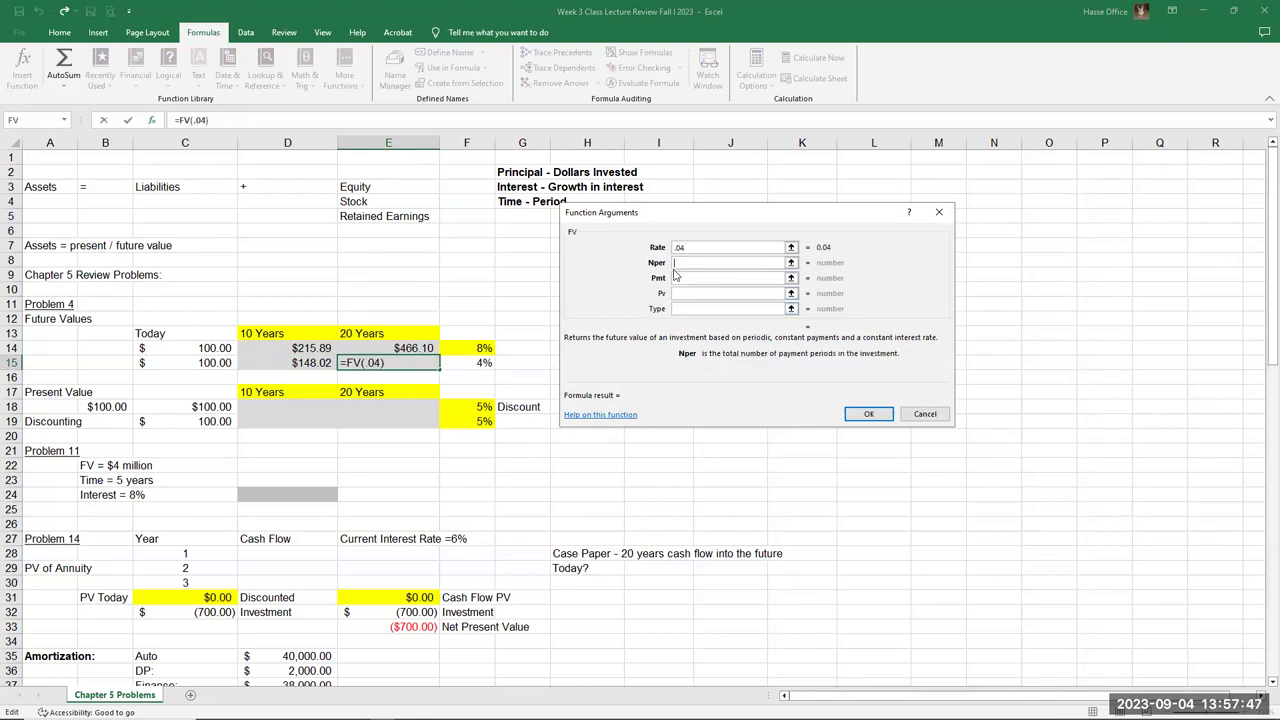
{"action": "left_click", "coordinate": [684, 292]}
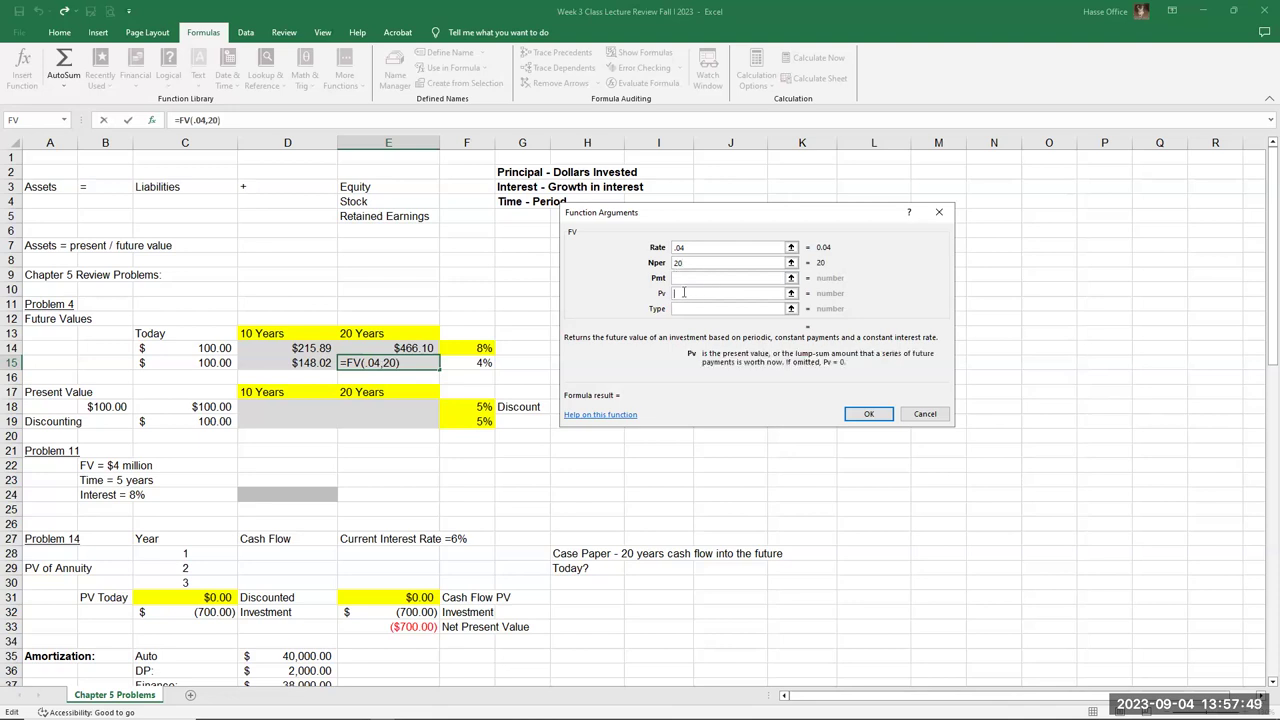
{"action": "type", "text": "-100"}
{"action": "key", "text": "Return"}
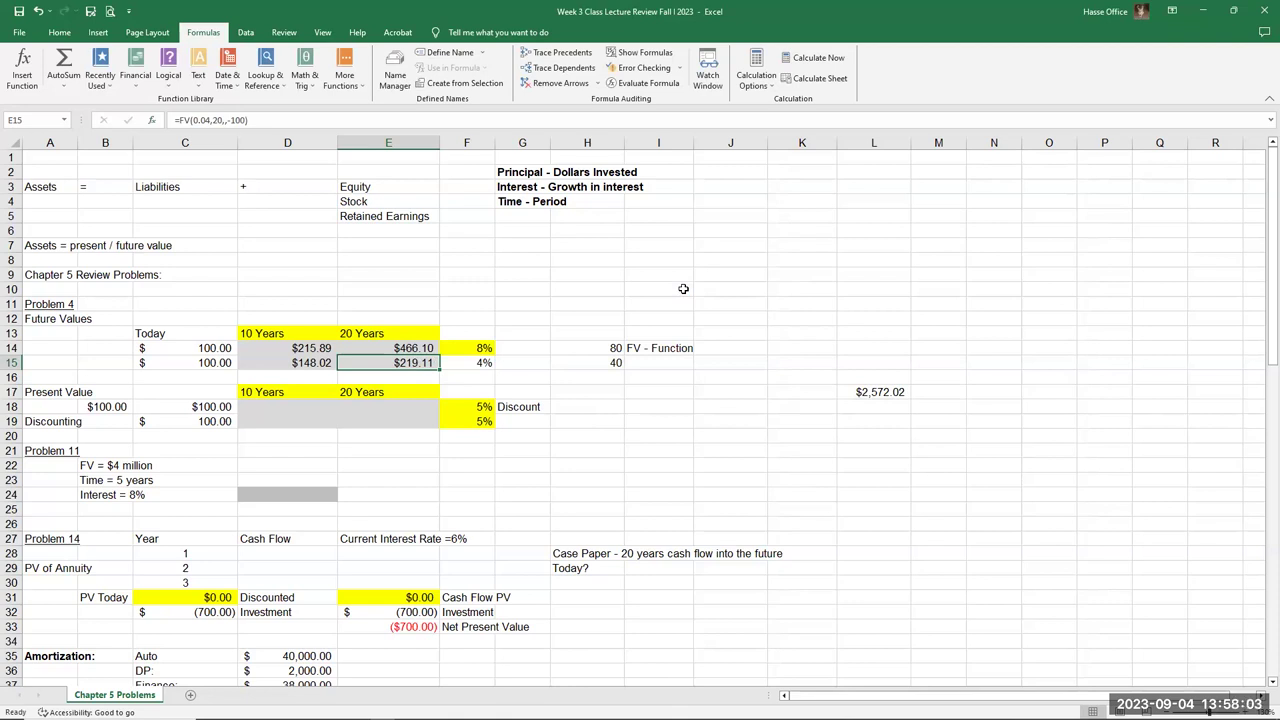
{"action": "left_click", "coordinate": [296, 347]}
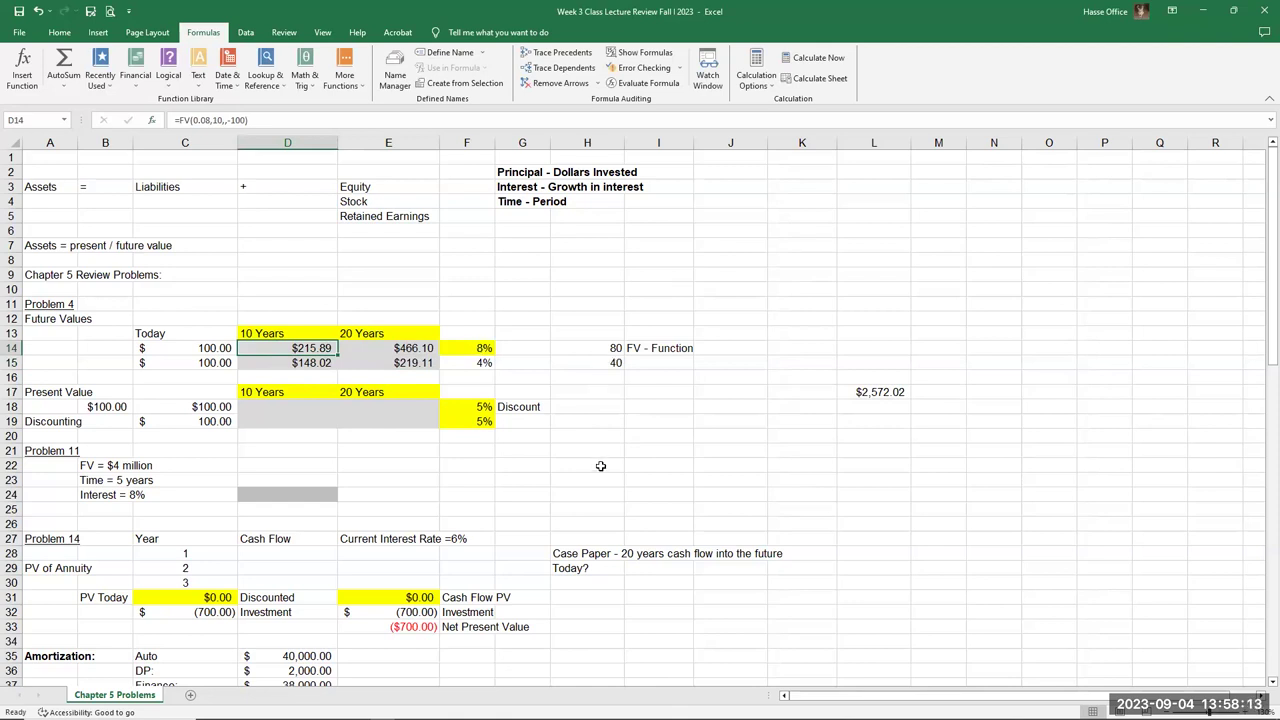
{"action": "left_click", "coordinate": [806, 346]}
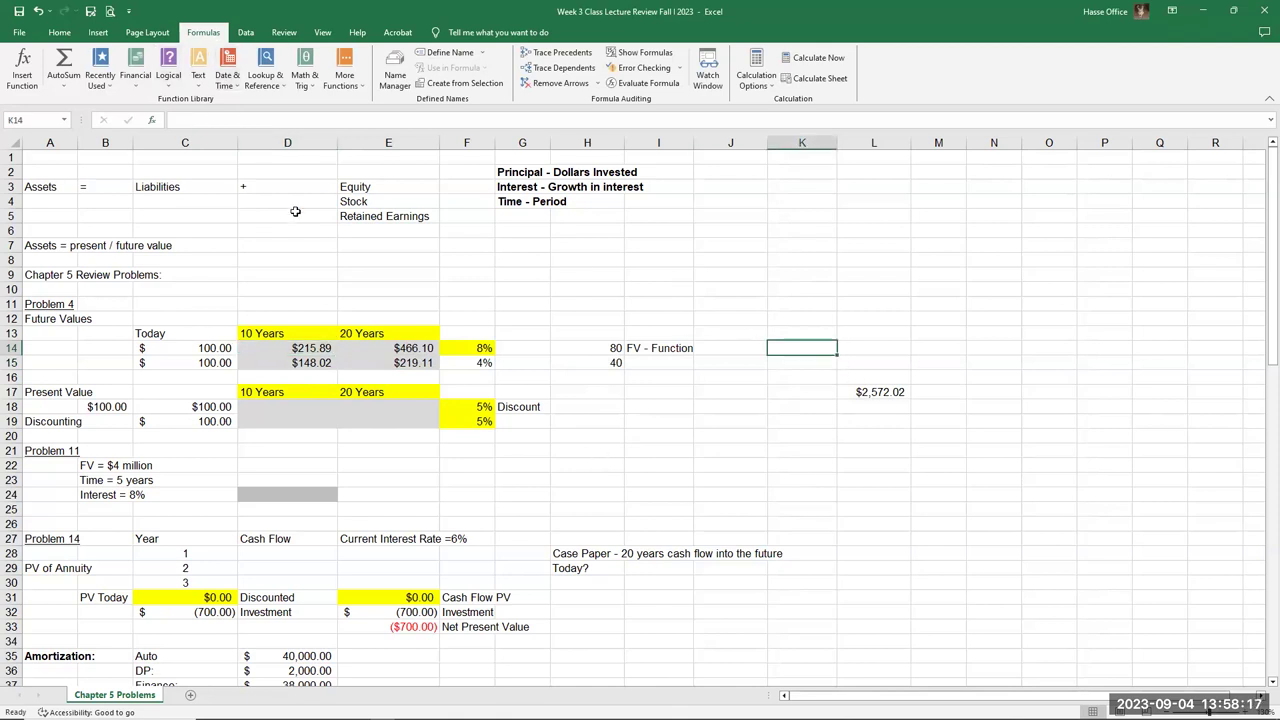
- Enter =FV(2%,40,,-100) in K14 ($220.80) and compare its formula with D14's
{"action": "left_click", "coordinate": [27, 77]}
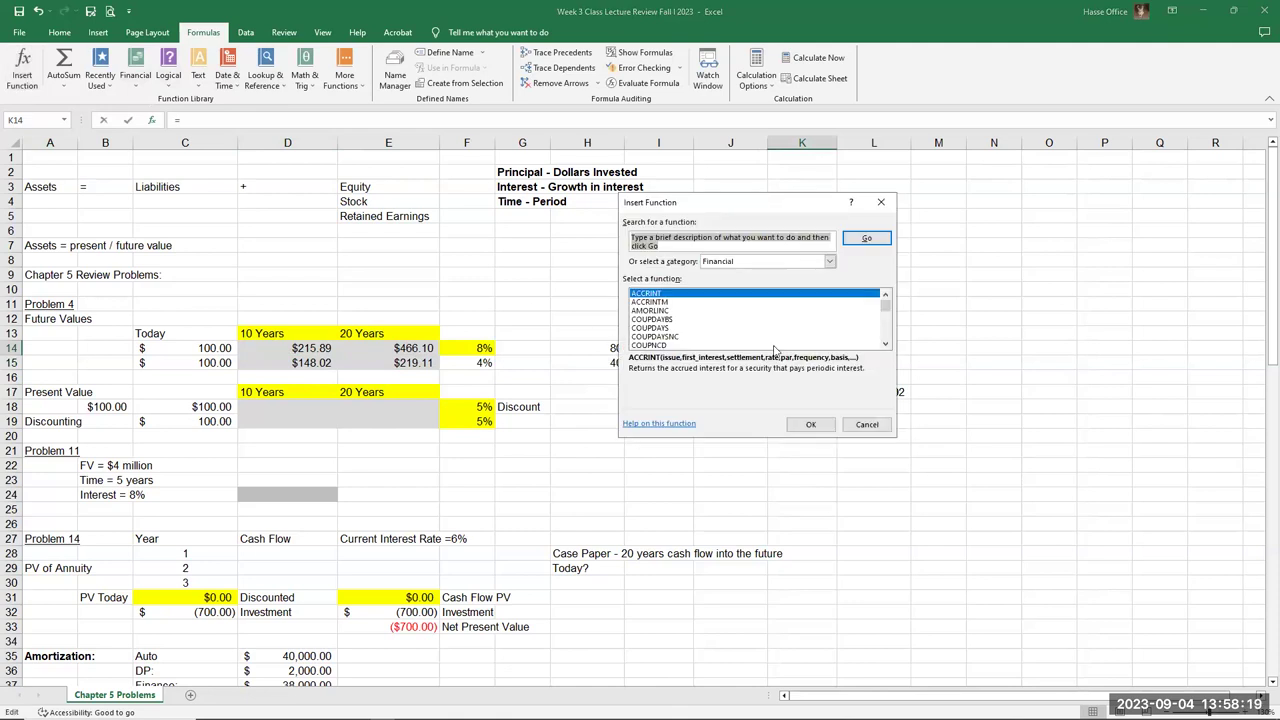
{"action": "scroll", "coordinate": [886, 330], "scroll_direction": "down", "scroll_amount": 4}
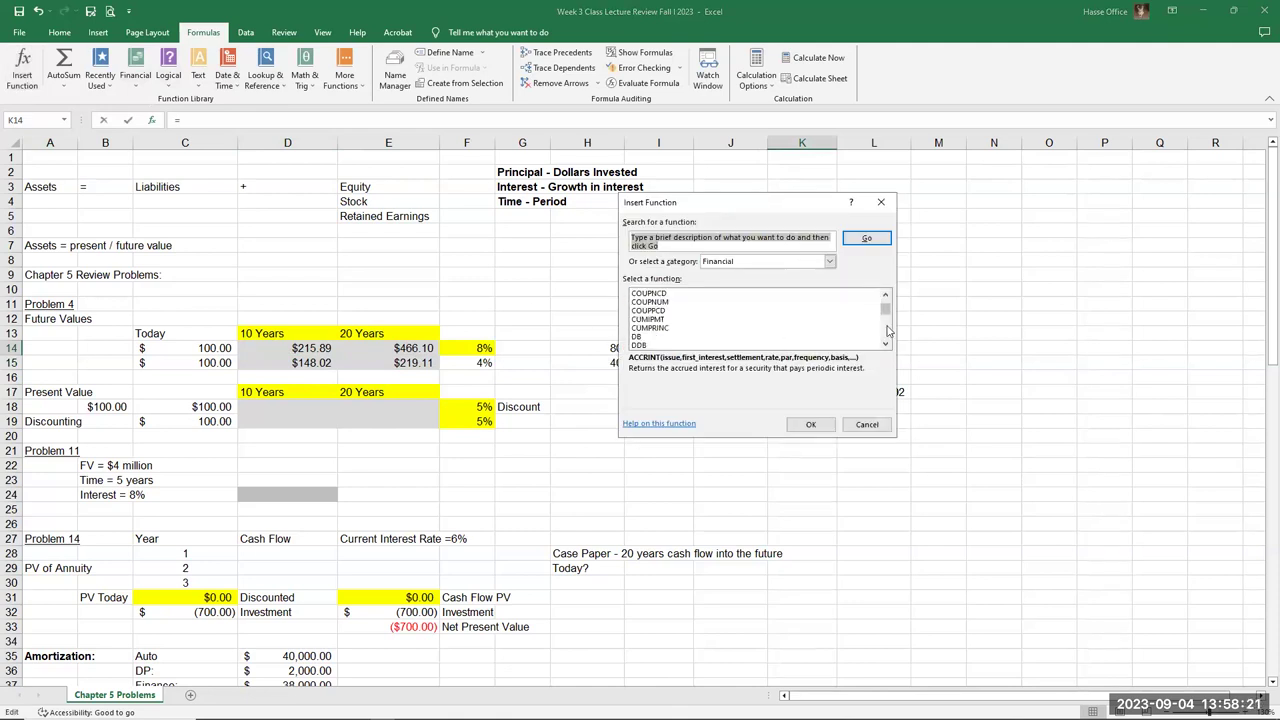
{"action": "left_click", "coordinate": [645, 345]}
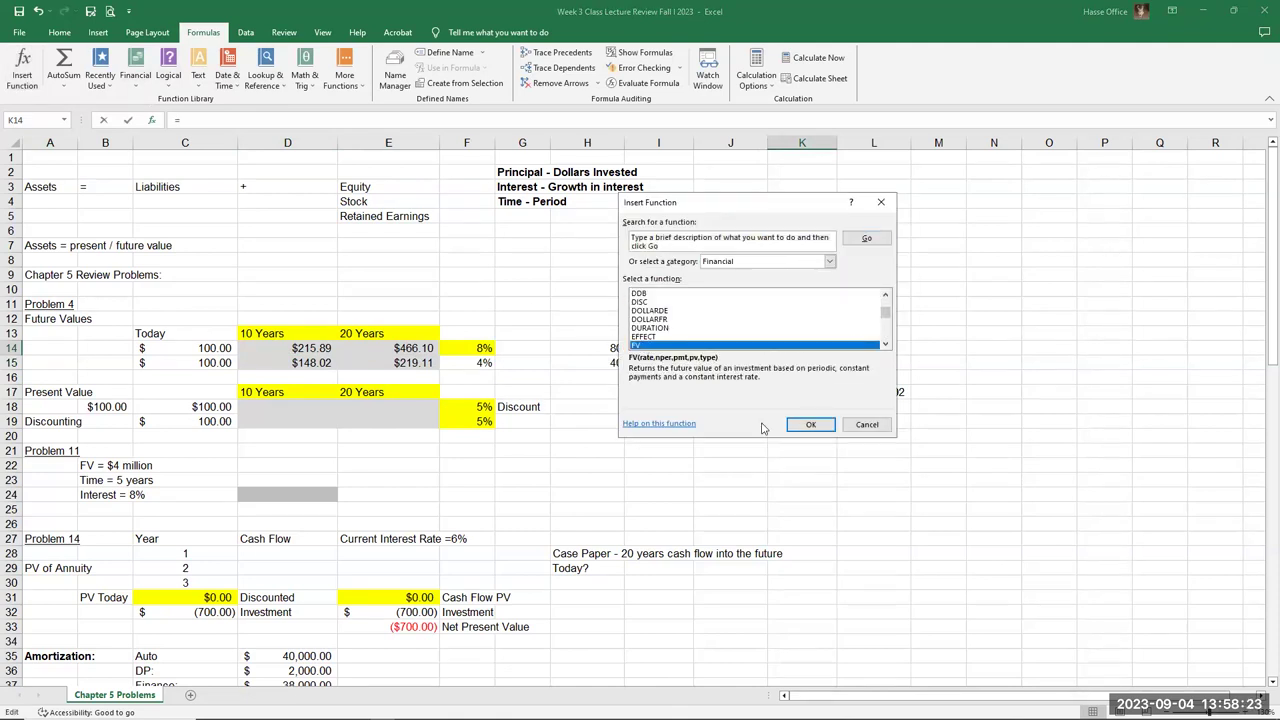
{"action": "left_click", "coordinate": [816, 426]}
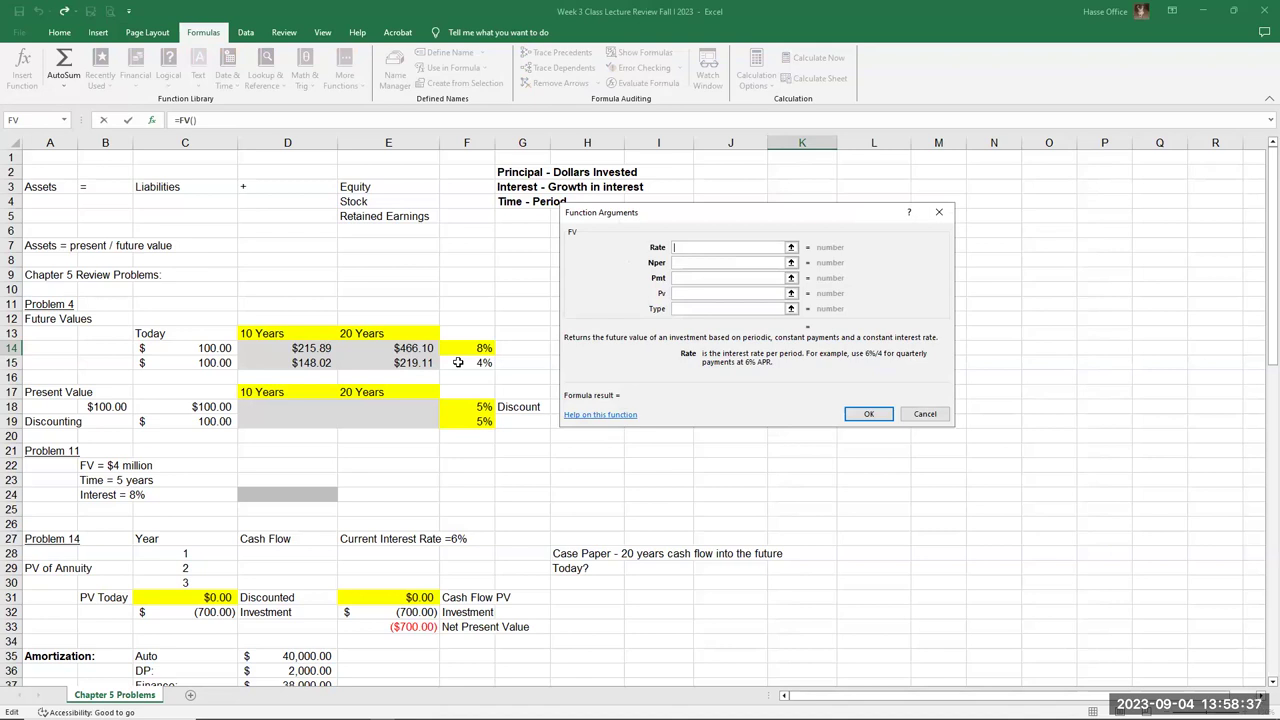
{"action": "type", "text": "2%"}
{"action": "left_click", "coordinate": [677, 262]}
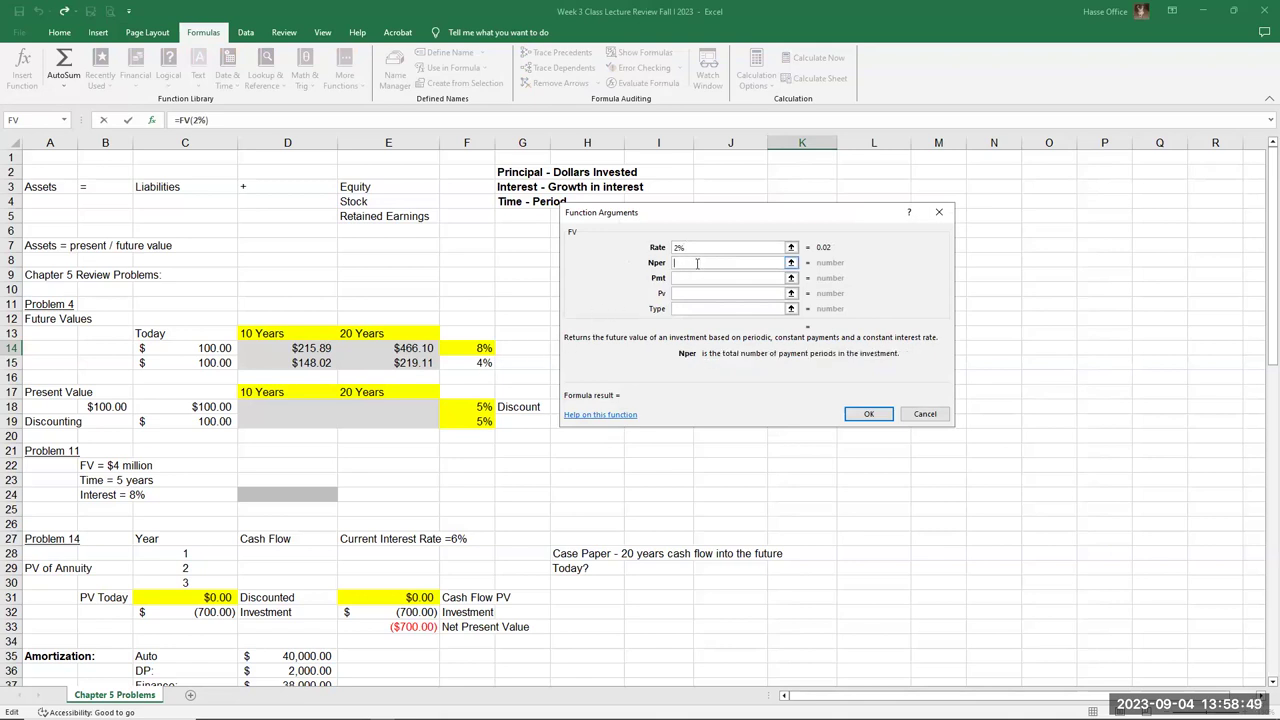
{"action": "type", "text": "40"}
{"action": "left_click", "coordinate": [689, 293]}
{"action": "type", "text": "-100"}
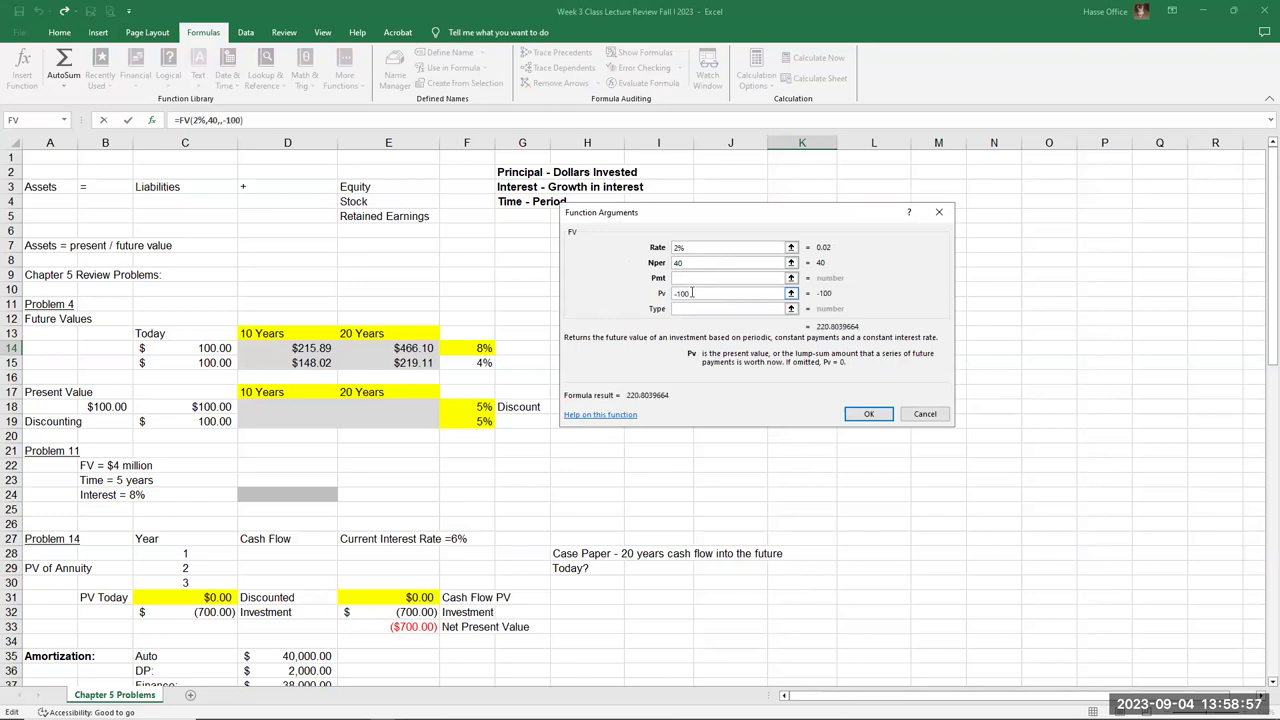
{"action": "left_click", "coordinate": [690, 292]}
{"action": "key", "text": "Return"}
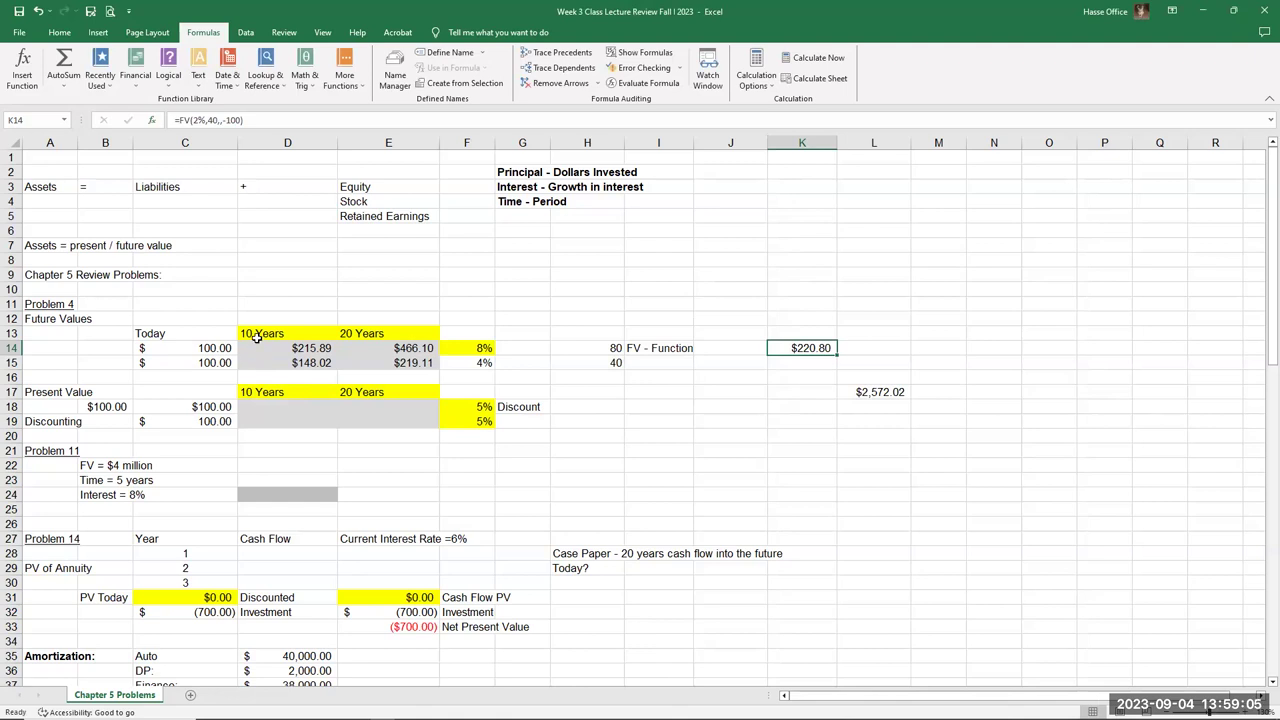
{"action": "left_click", "coordinate": [315, 348]}
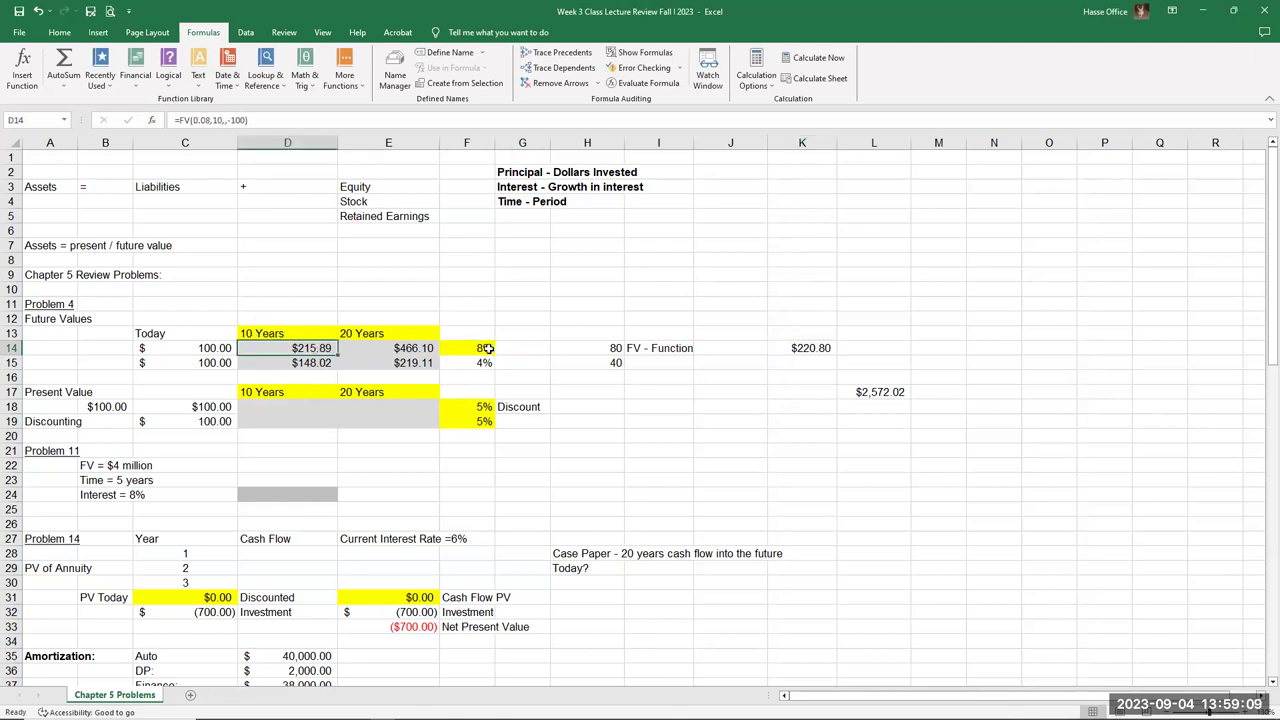
{"action": "left_click", "coordinate": [809, 349]}
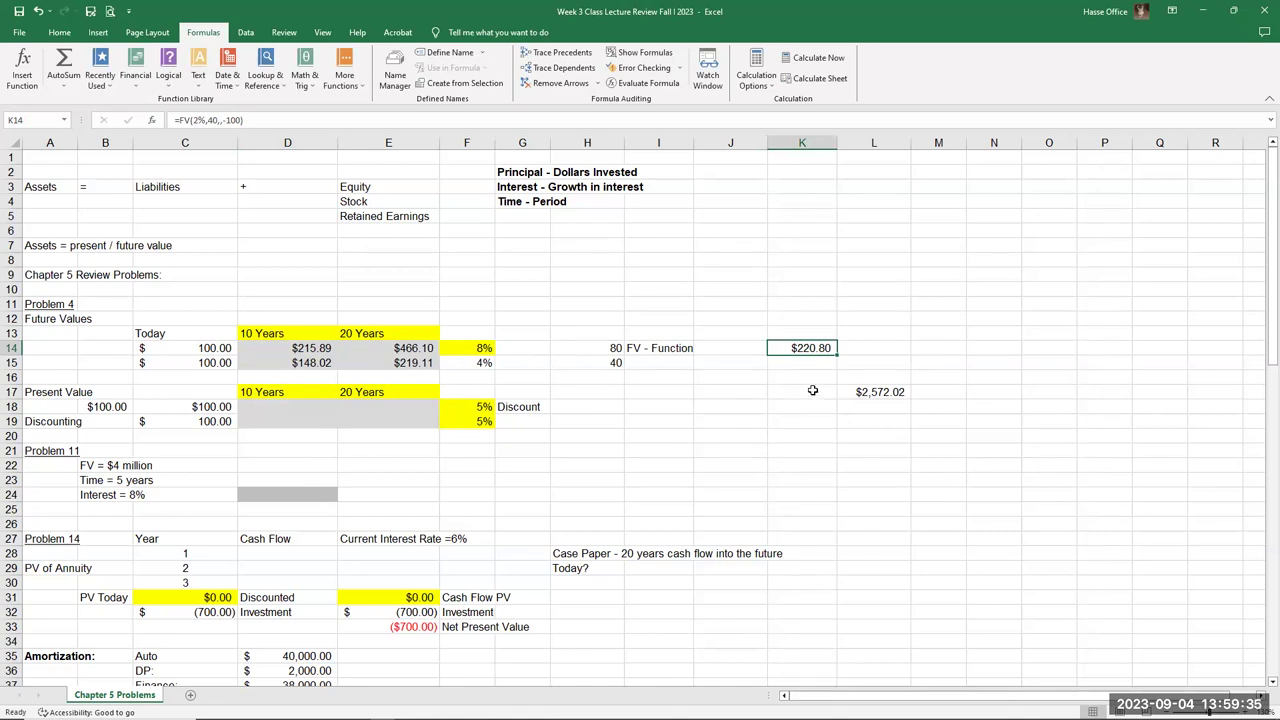
- Enter =FV(2%,80,,-100) in L14, returning $487.54
{"action": "left_click", "coordinate": [857, 350]}
{"action": "left_click", "coordinate": [22, 68]}
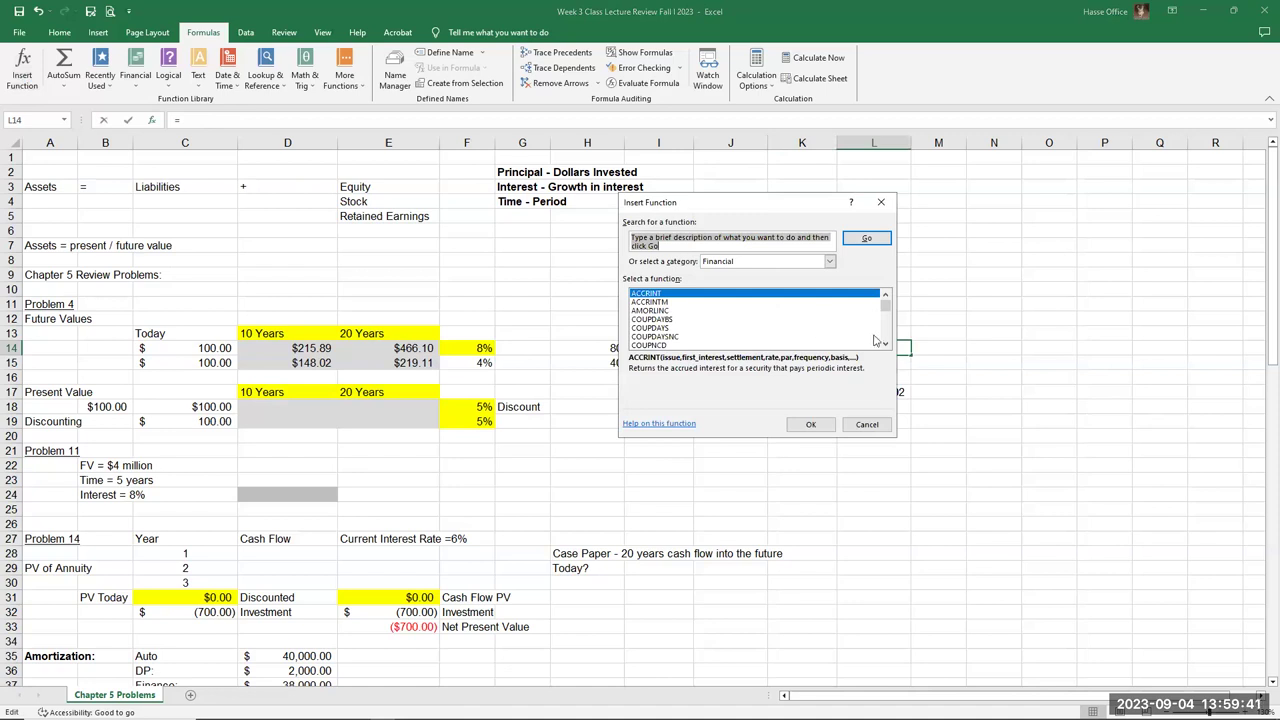
{"action": "scroll", "coordinate": [884, 336], "scroll_direction": "down", "scroll_amount": 4}
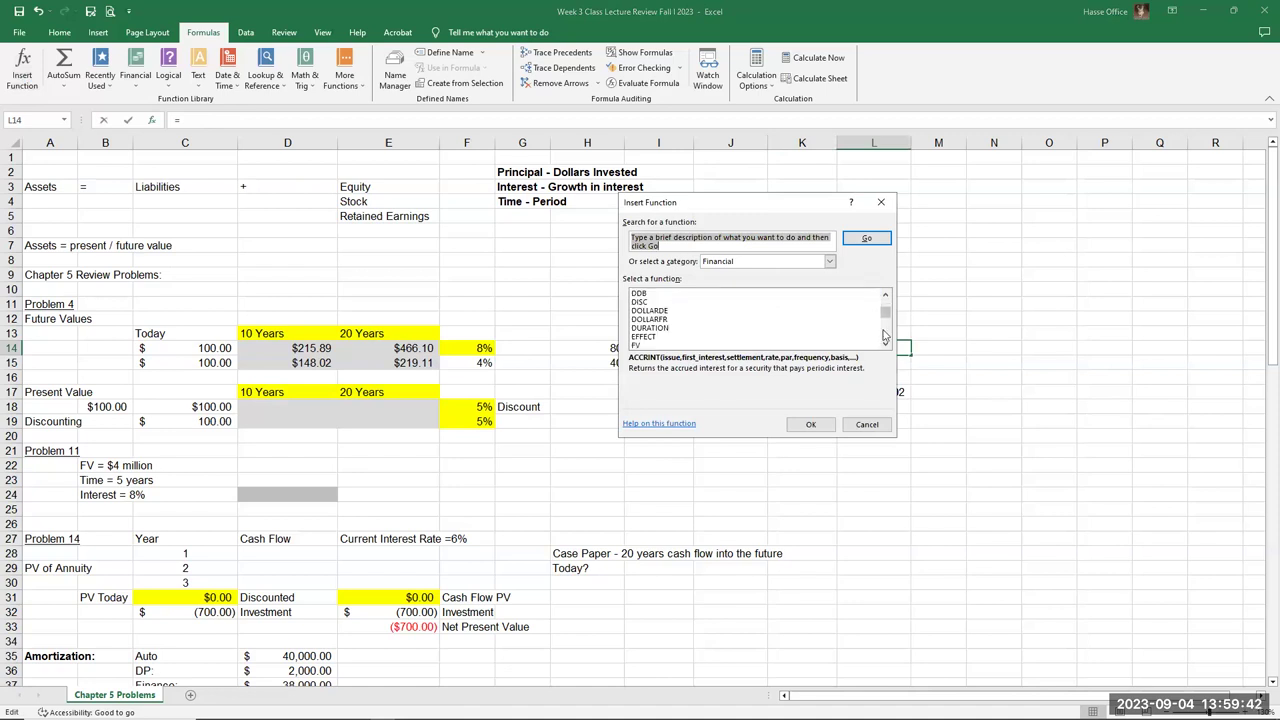
{"action": "left_click", "coordinate": [656, 346]}
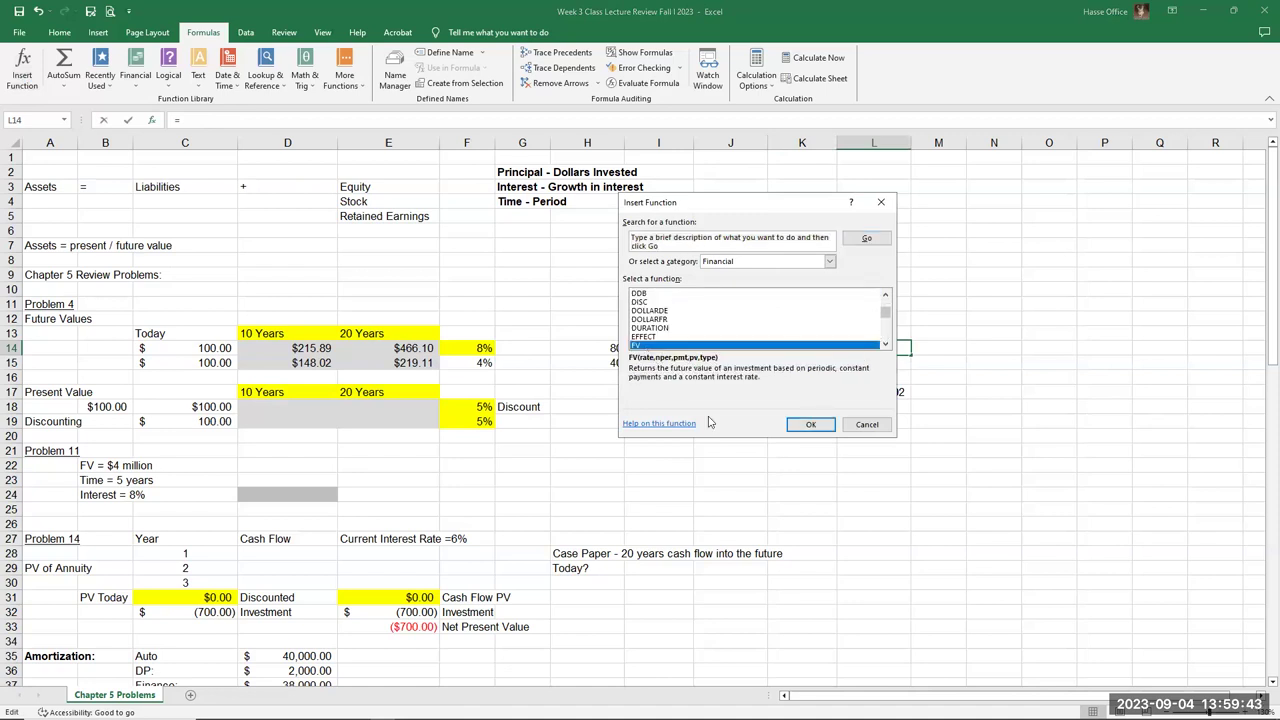
{"action": "left_click", "coordinate": [810, 425]}
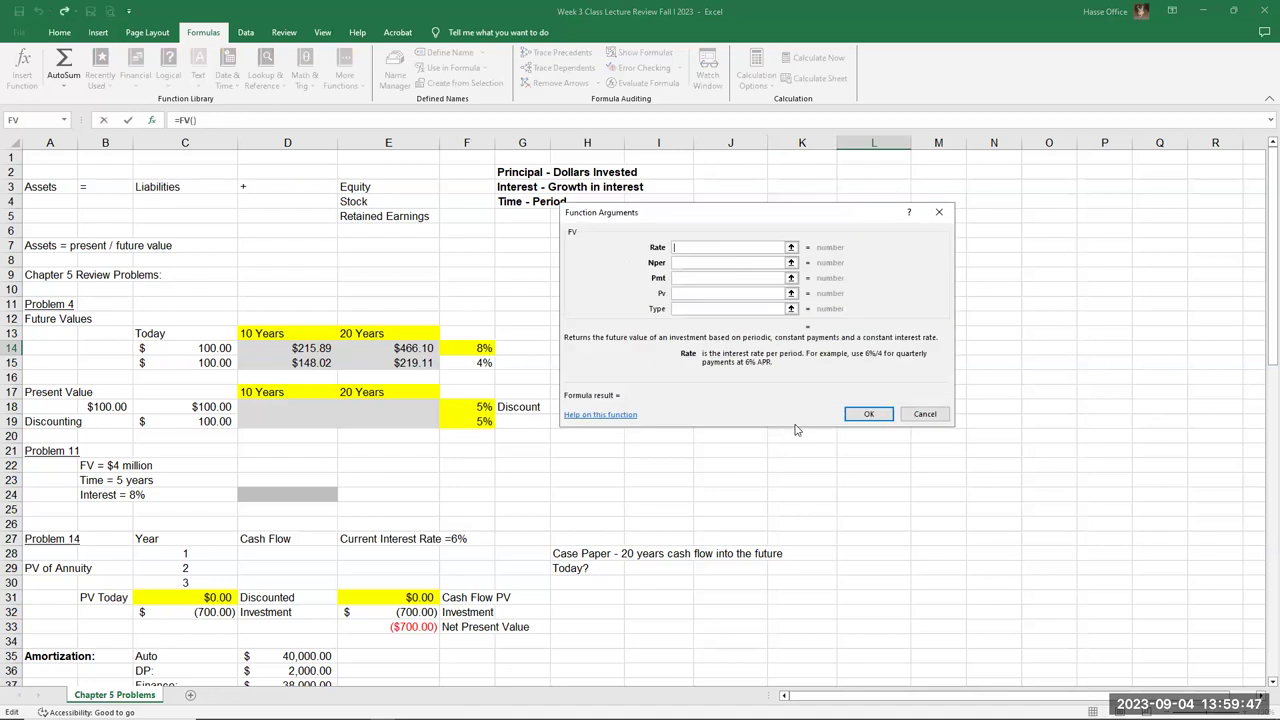
{"action": "type", "text": "2%"}
{"action": "left_click", "coordinate": [690, 264]}
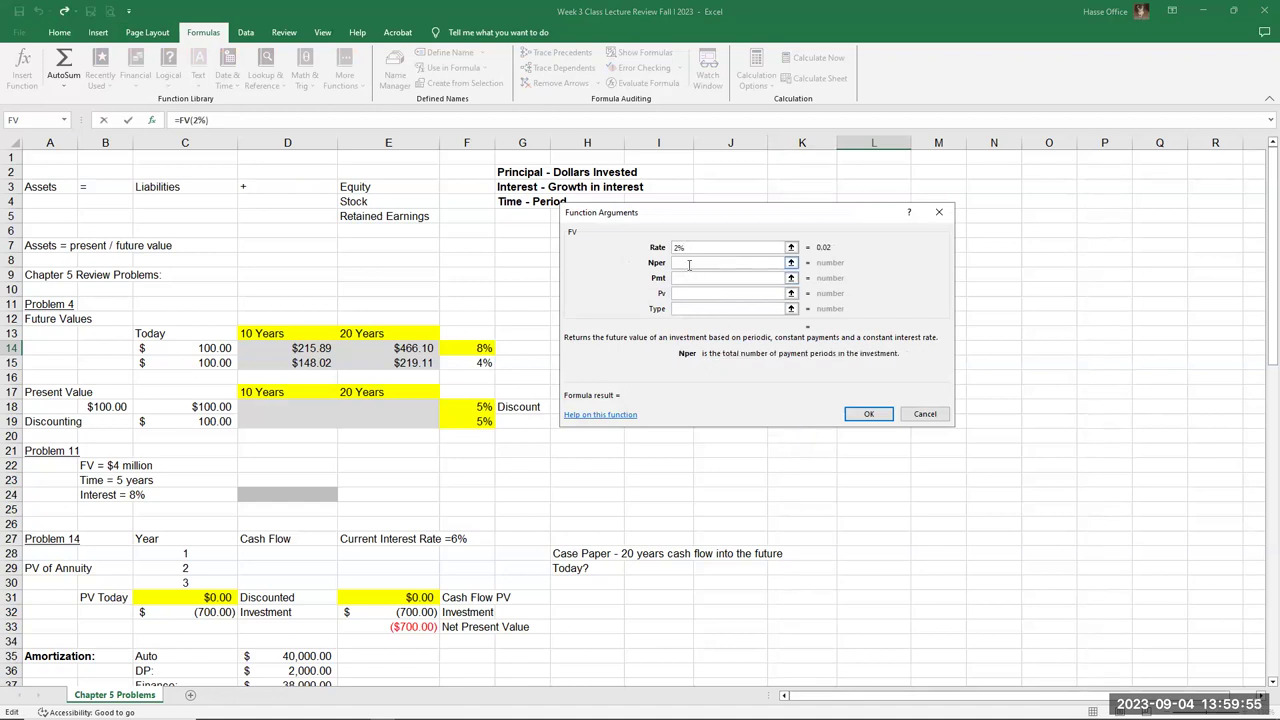
{"action": "type", "text": "80"}
{"action": "left_click", "coordinate": [685, 291]}
{"action": "type", "text": "-100"}
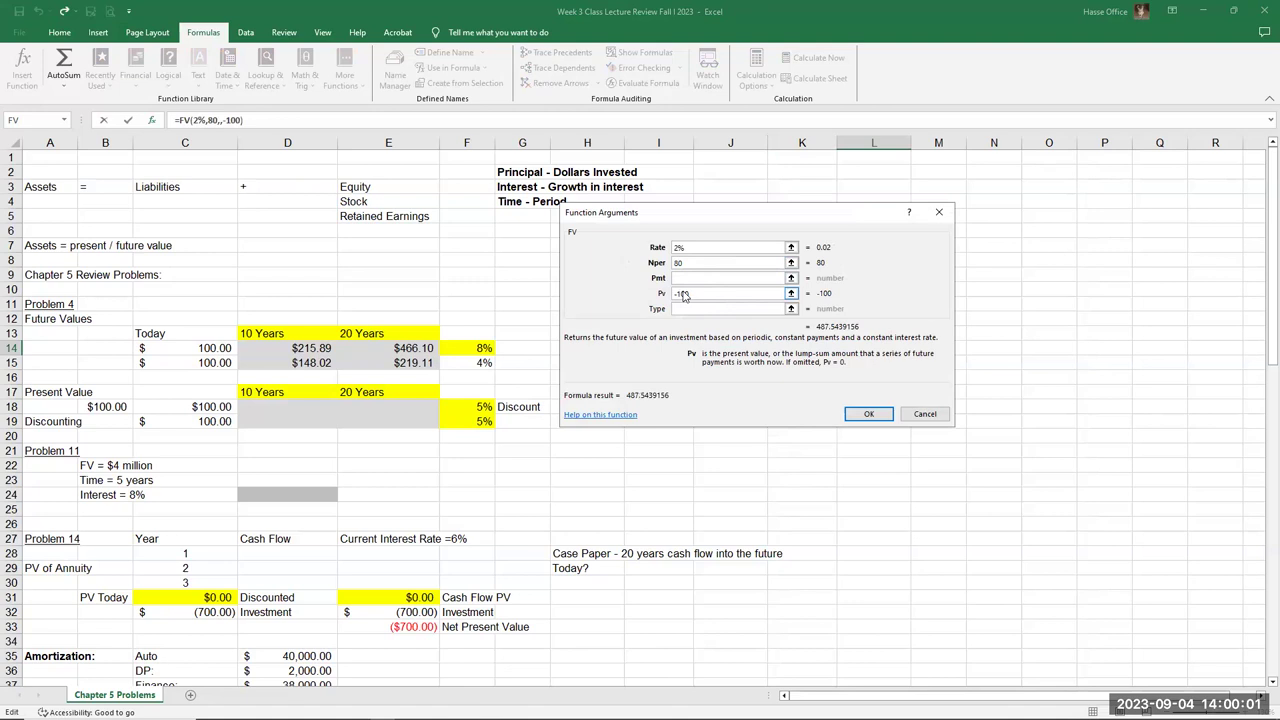
{"action": "key", "text": "Return"}
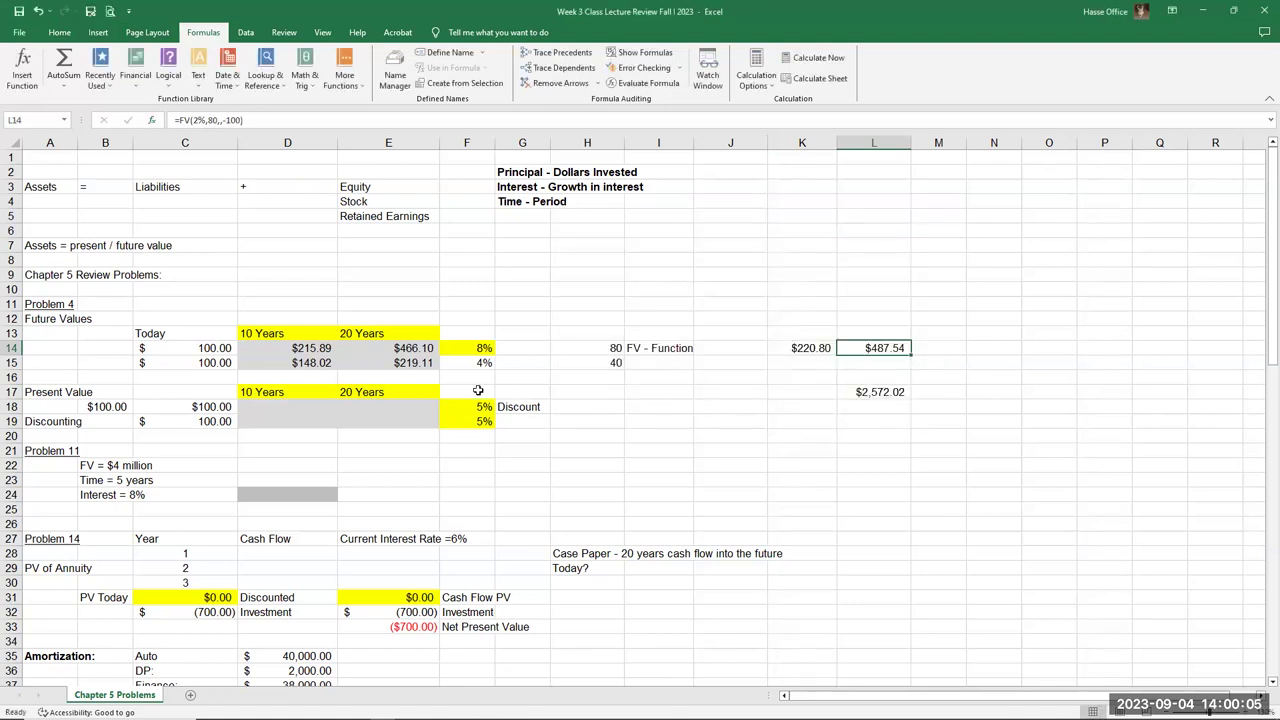
{"action": "left_click", "coordinate": [402, 351]}
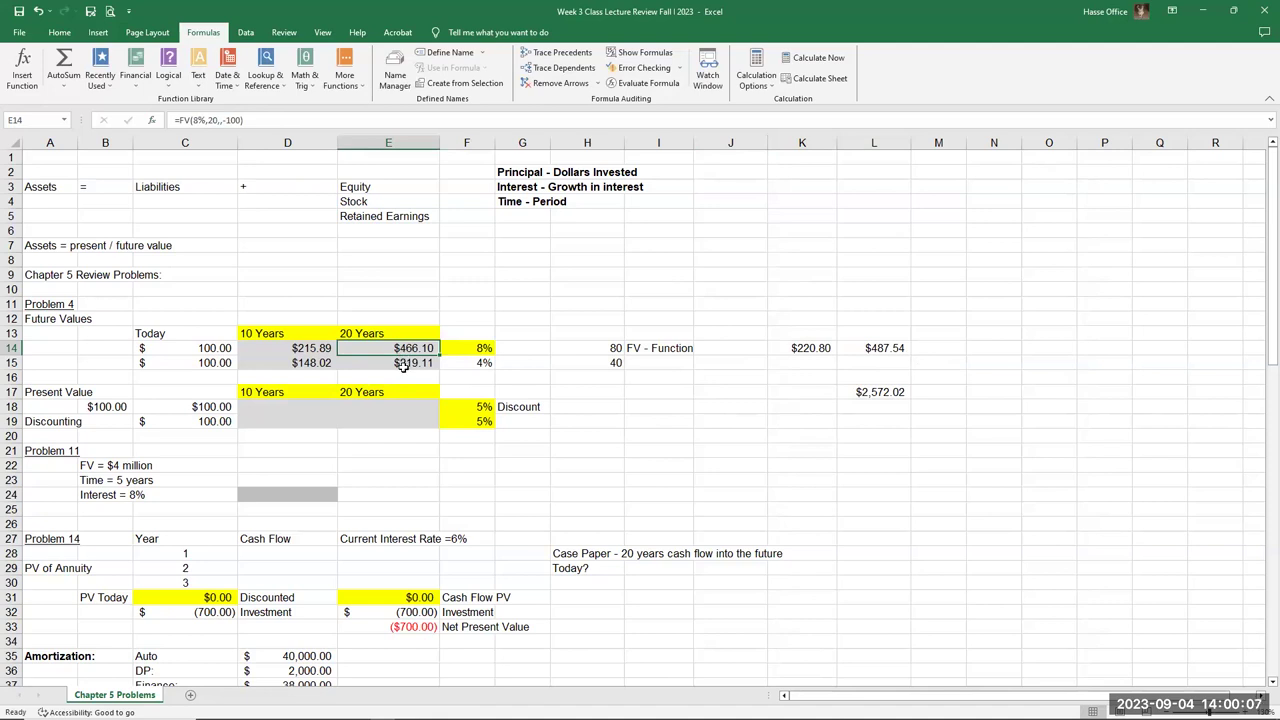
{"action": "left_click", "coordinate": [873, 348]}
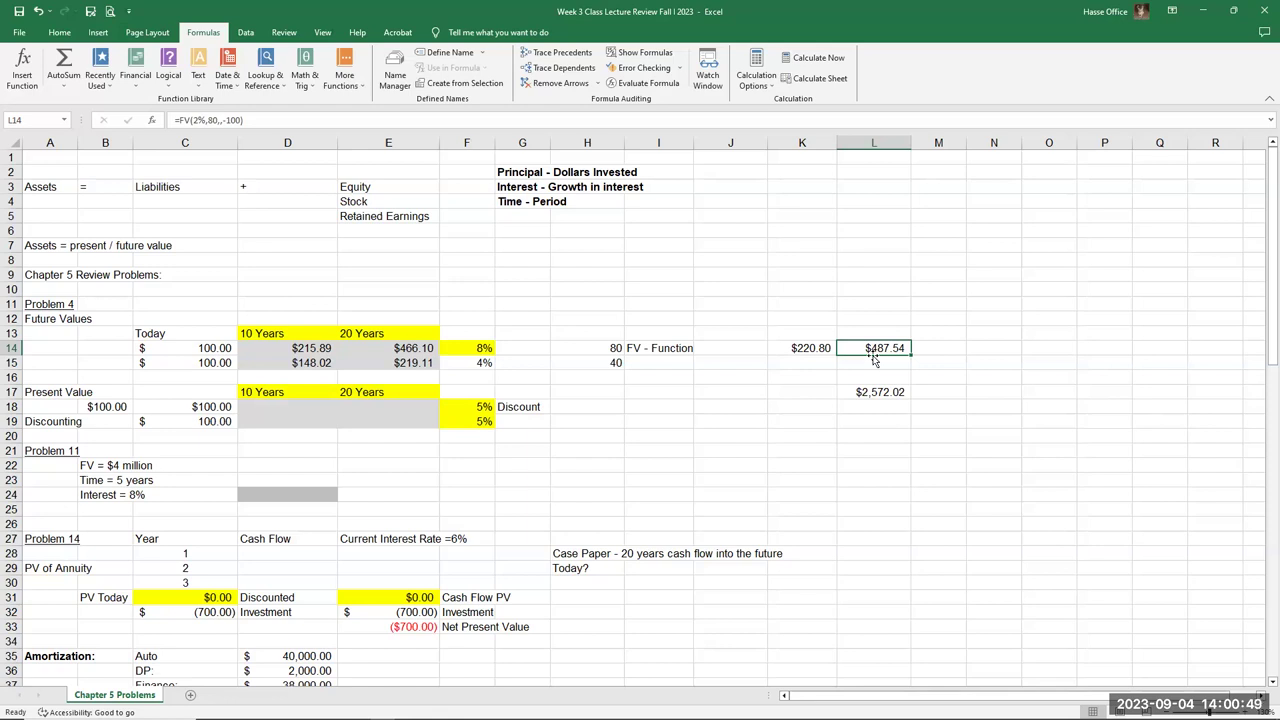
- Calculate =.03/365 in N14, widen column N, then clear the cell
{"action": "left_click", "coordinate": [979, 347]}
{"action": "type", "text": "="}
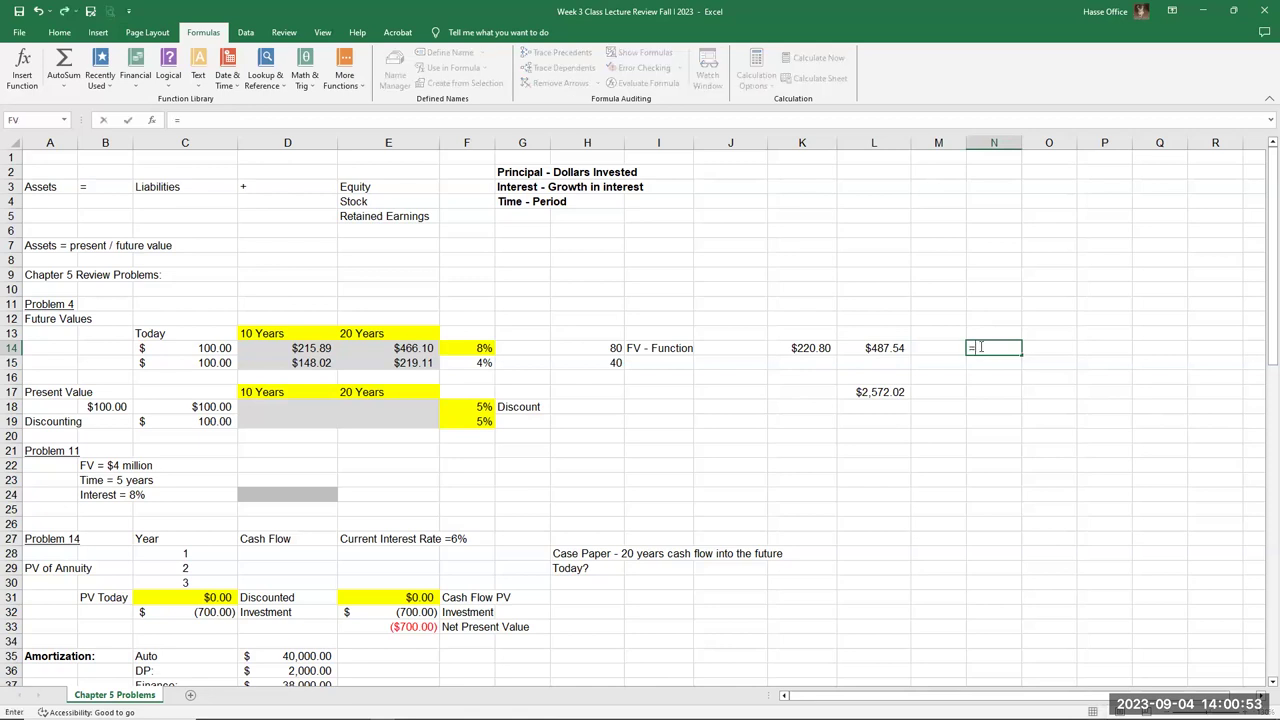
{"action": "type", "text": ".30"}
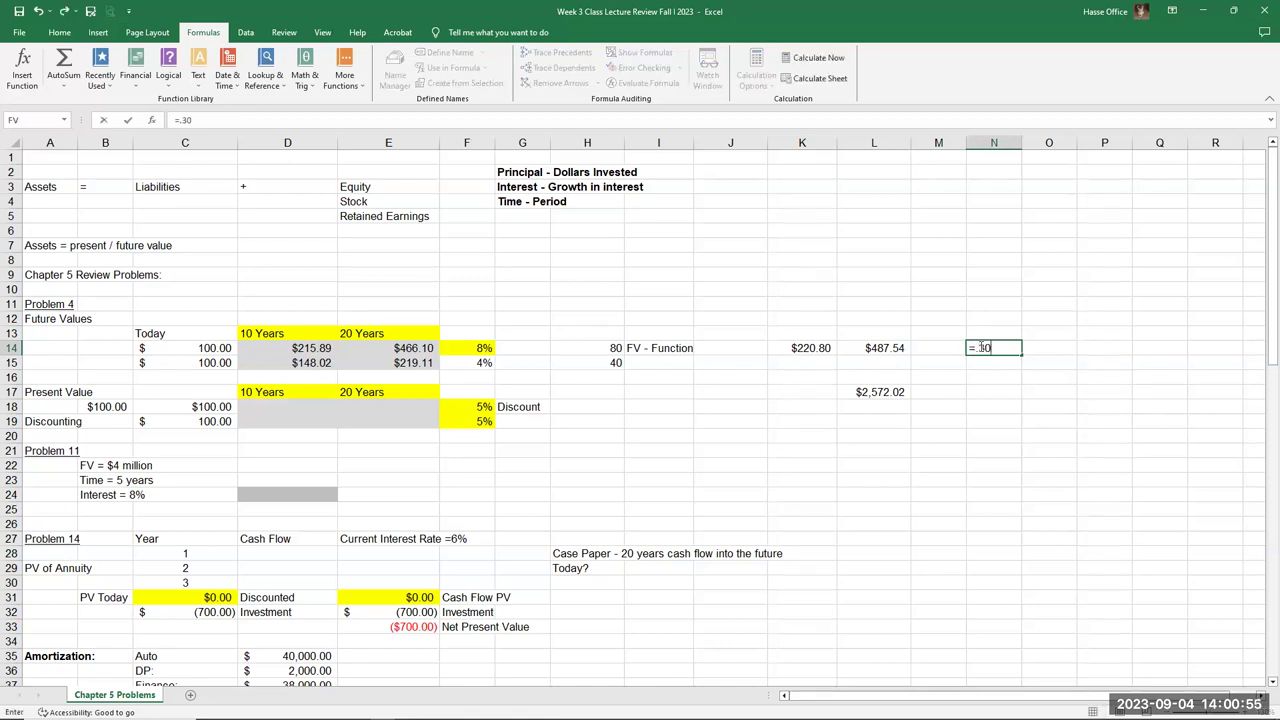
{"action": "key", "text": "BackSpace"}
{"action": "key", "text": "BackSpace"}
{"action": "type", "text": "03/365"}
{"action": "key", "text": "Return"}
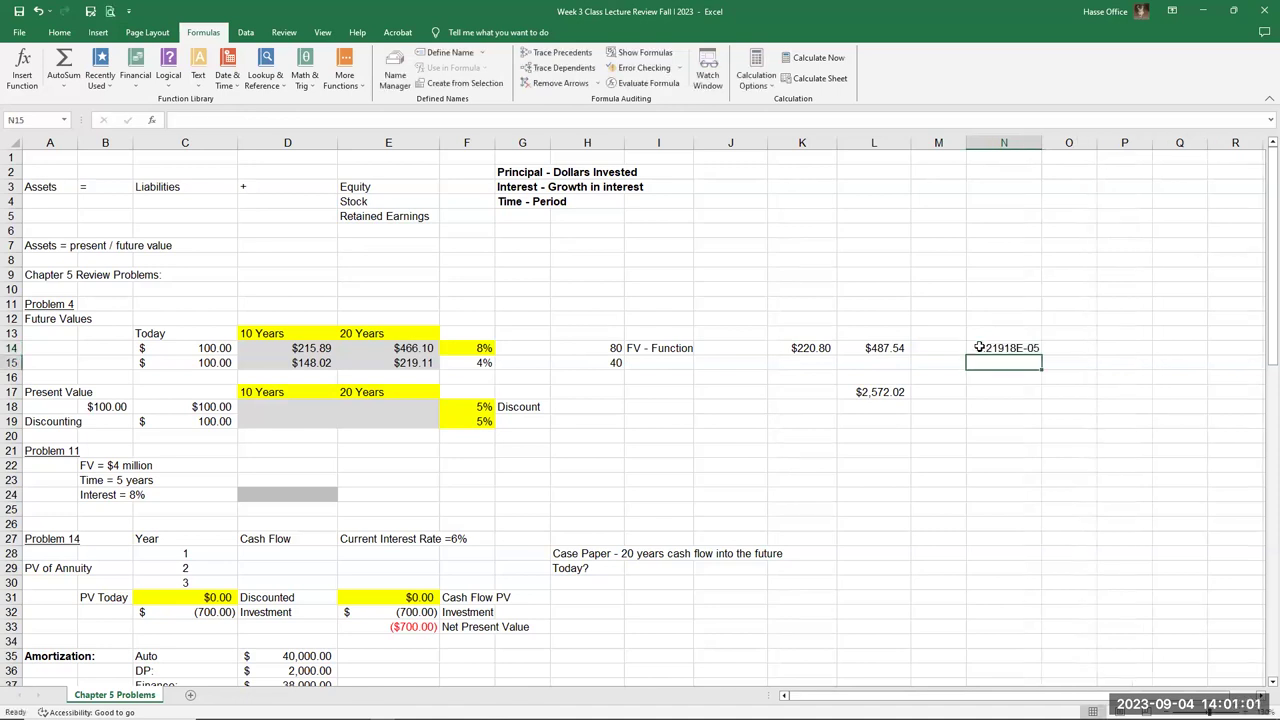
{"action": "left_click_drag", "start_coordinate": [1036, 142], "coordinate": [1064, 142]}
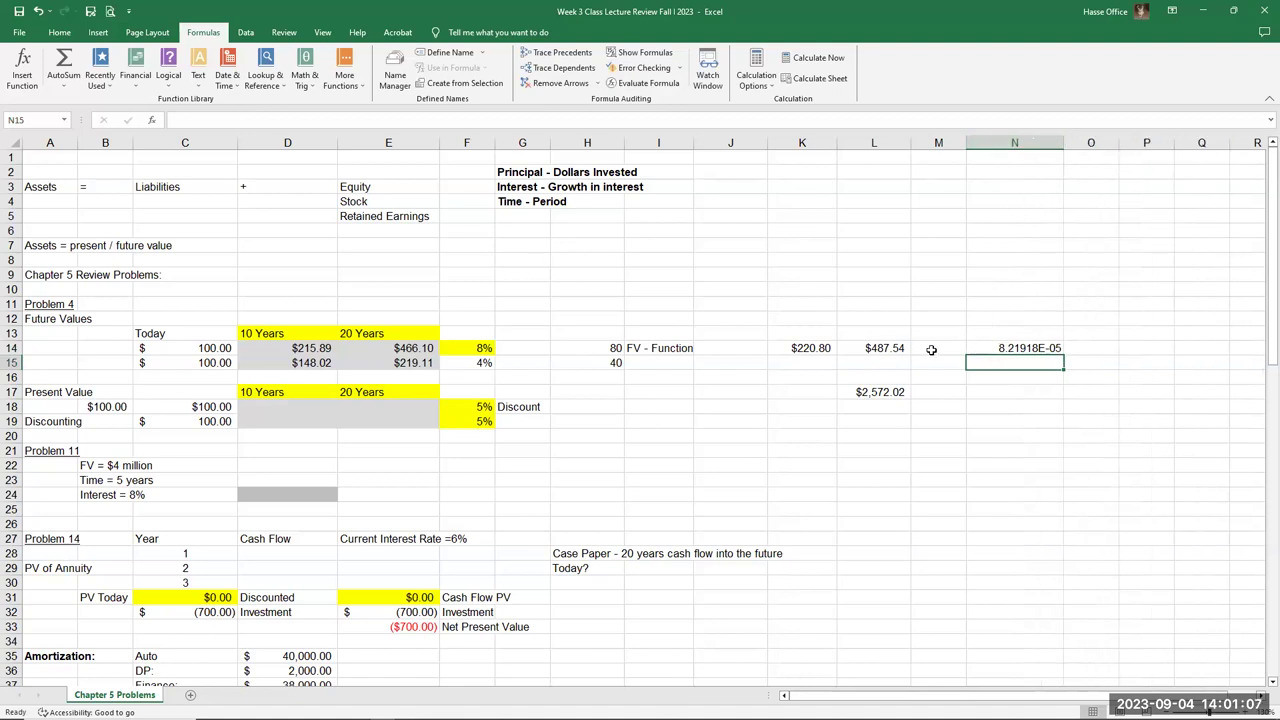
{"action": "left_click", "coordinate": [1002, 347]}
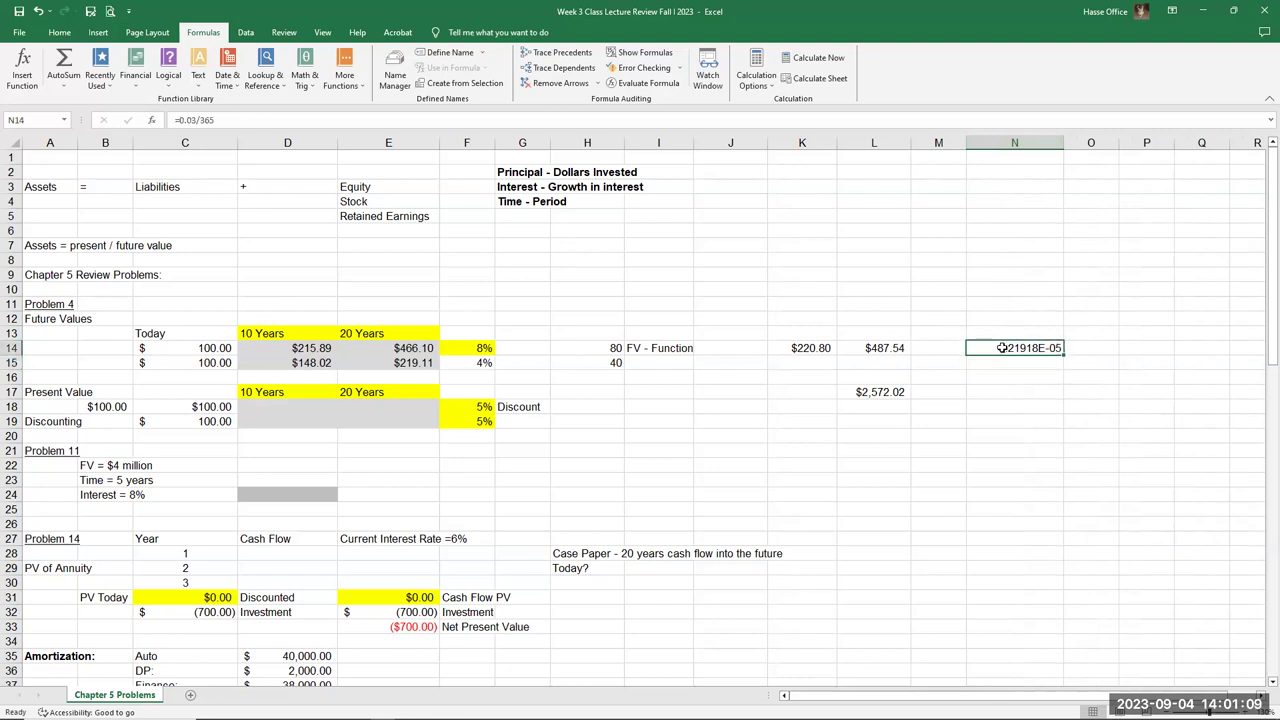
{"action": "key", "text": "BackSpace"}
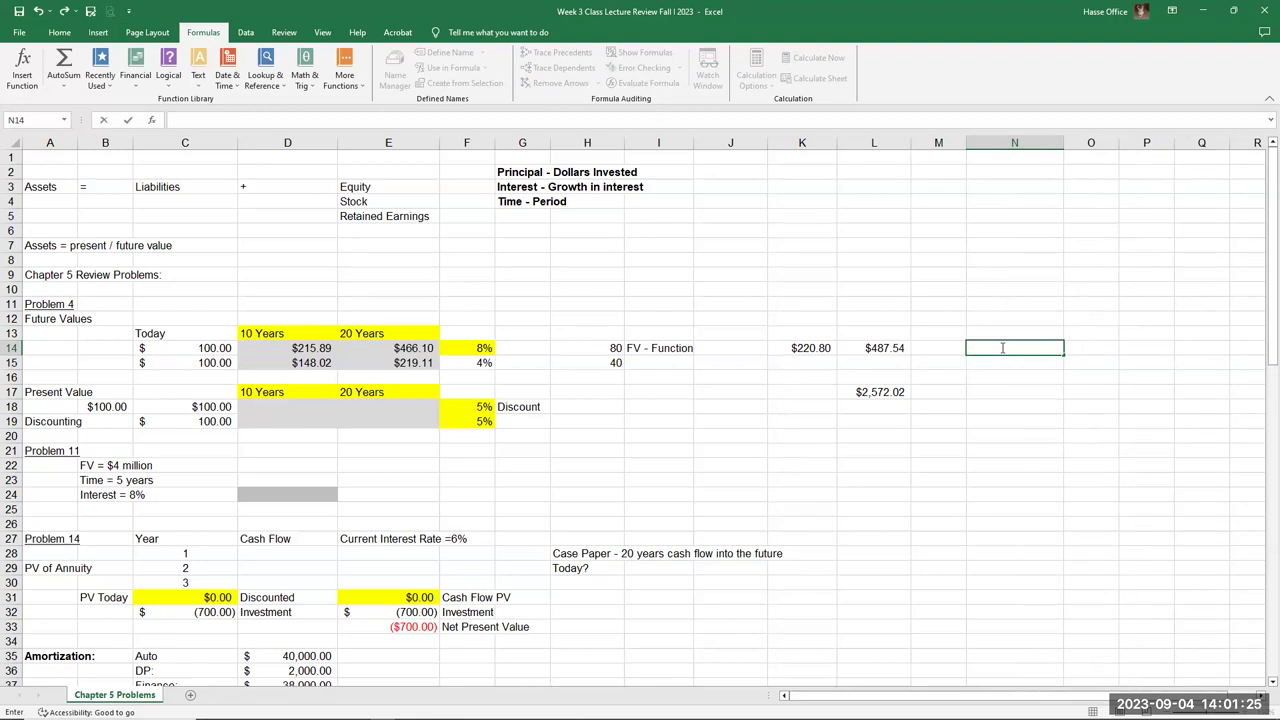
- Review the $100 amount, the FV formulas in D14:E15, and the 5% rate in F18
{"action": "left_click", "coordinate": [214, 350]}
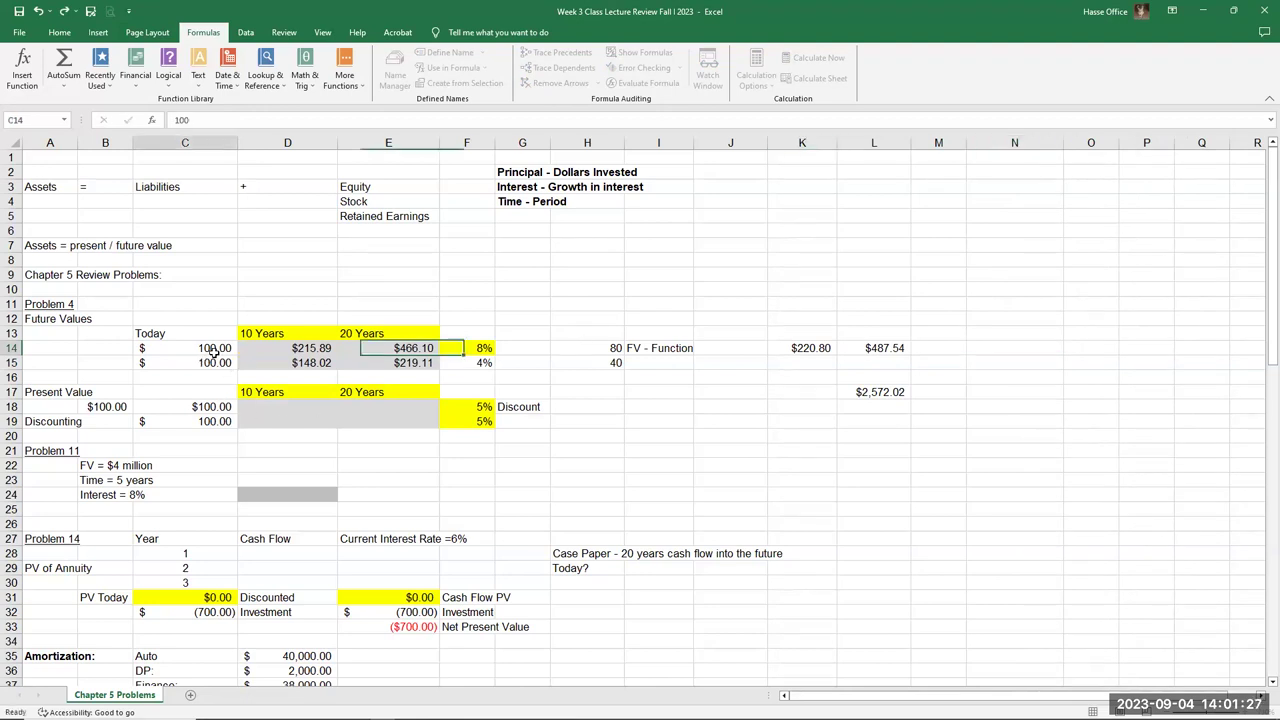
{"action": "left_click", "coordinate": [405, 365]}
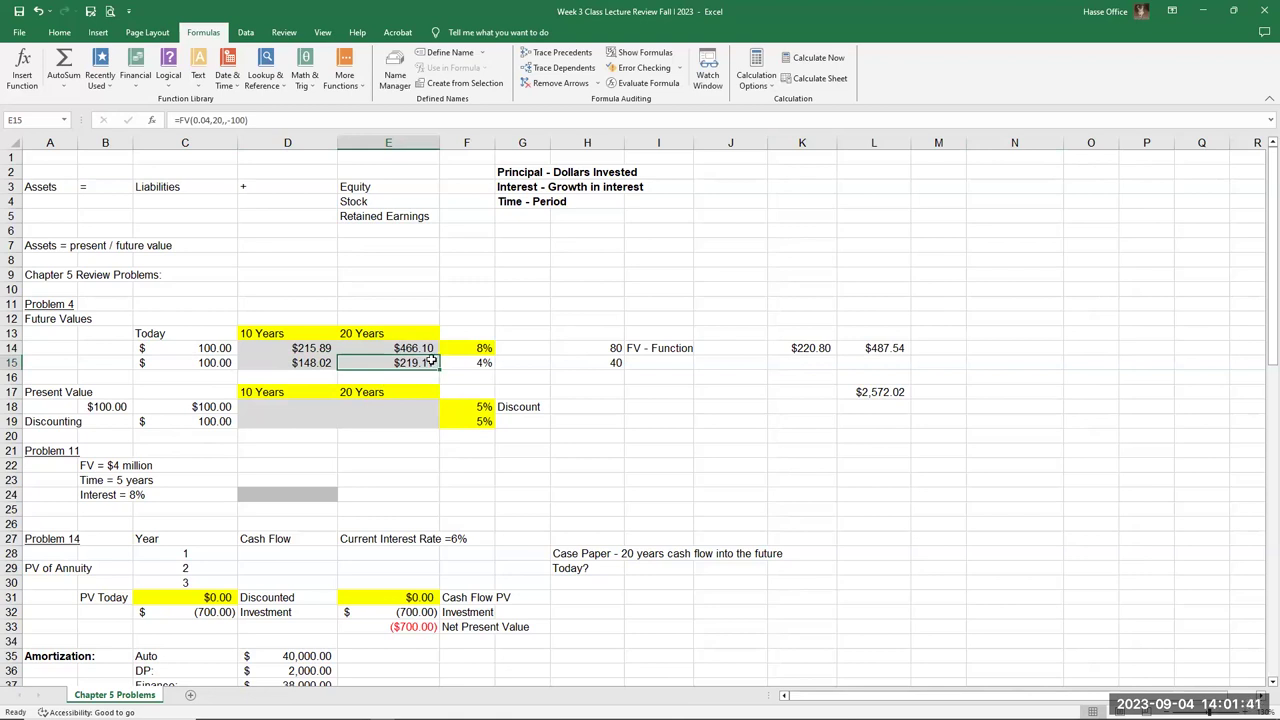
{"action": "left_click", "coordinate": [268, 414]}
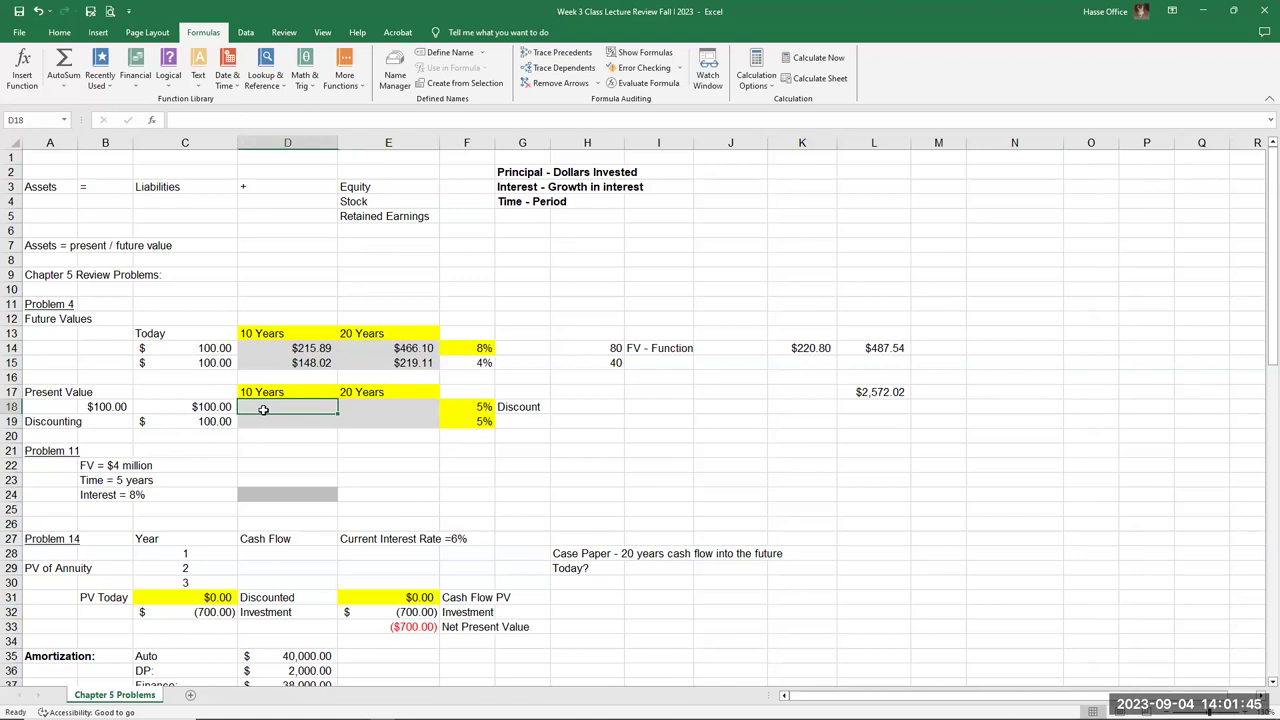
{"action": "left_click", "coordinate": [424, 348]}
{"action": "left_click_drag", "start_coordinate": [421, 363], "coordinate": [421, 365]}
{"action": "left_click_drag", "start_coordinate": [305, 348], "coordinate": [315, 363]}
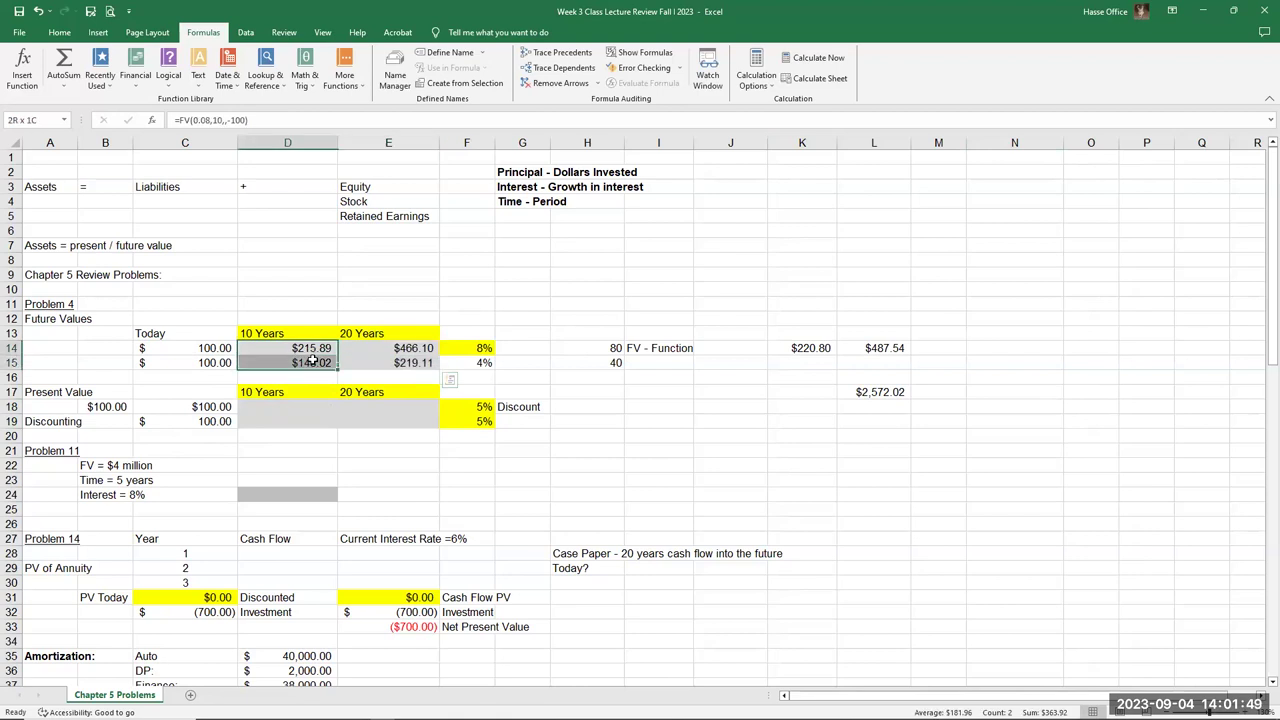
{"action": "left_click", "coordinate": [260, 407]}
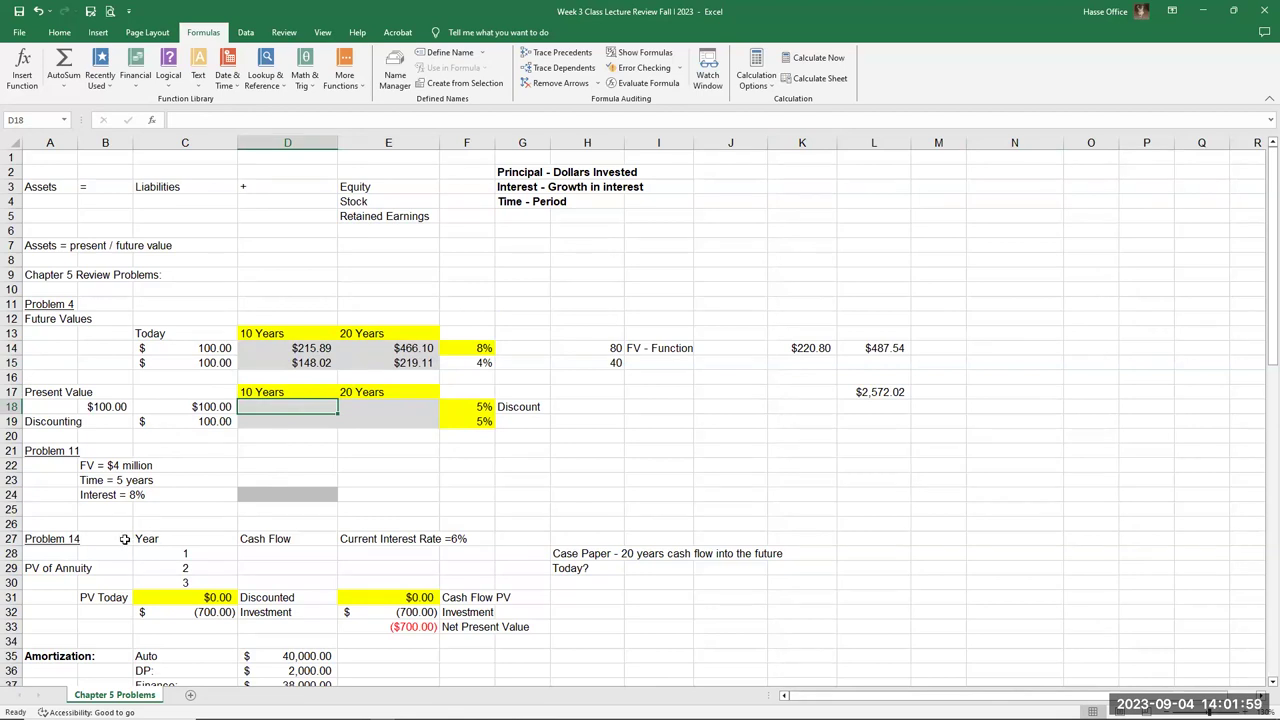
{"action": "left_click", "coordinate": [309, 350]}
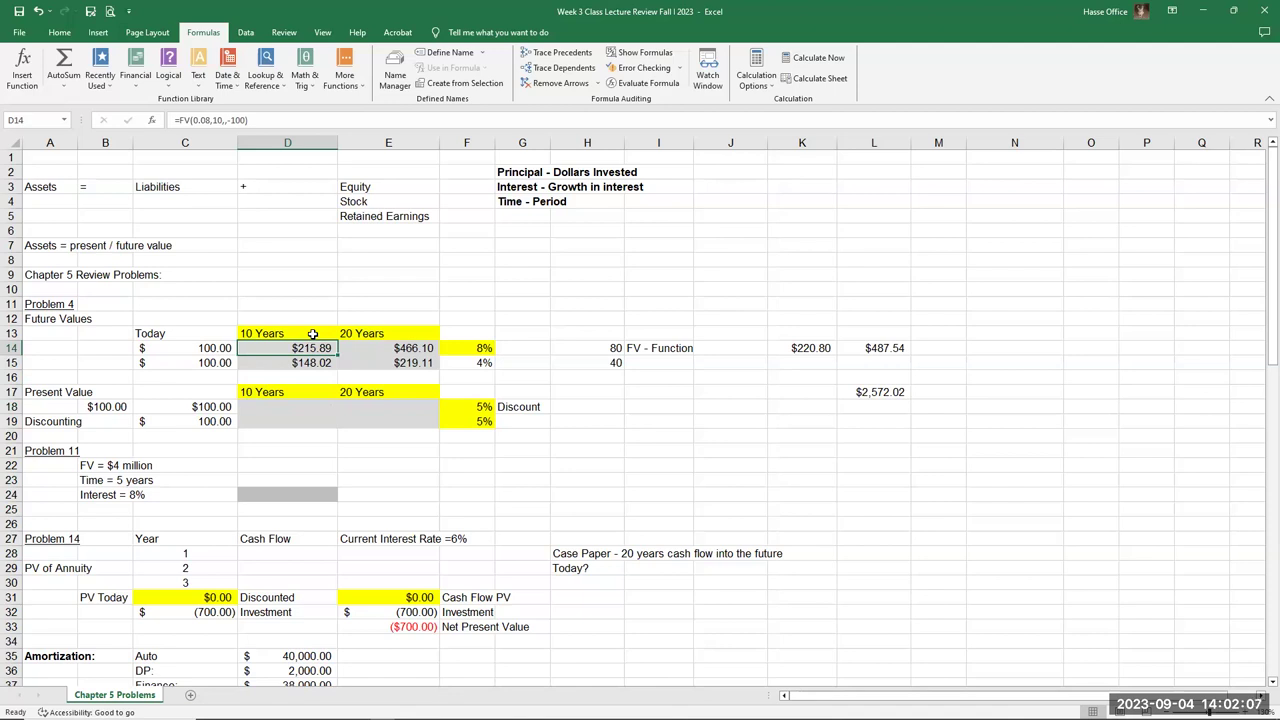
{"action": "left_click", "coordinate": [300, 405]}
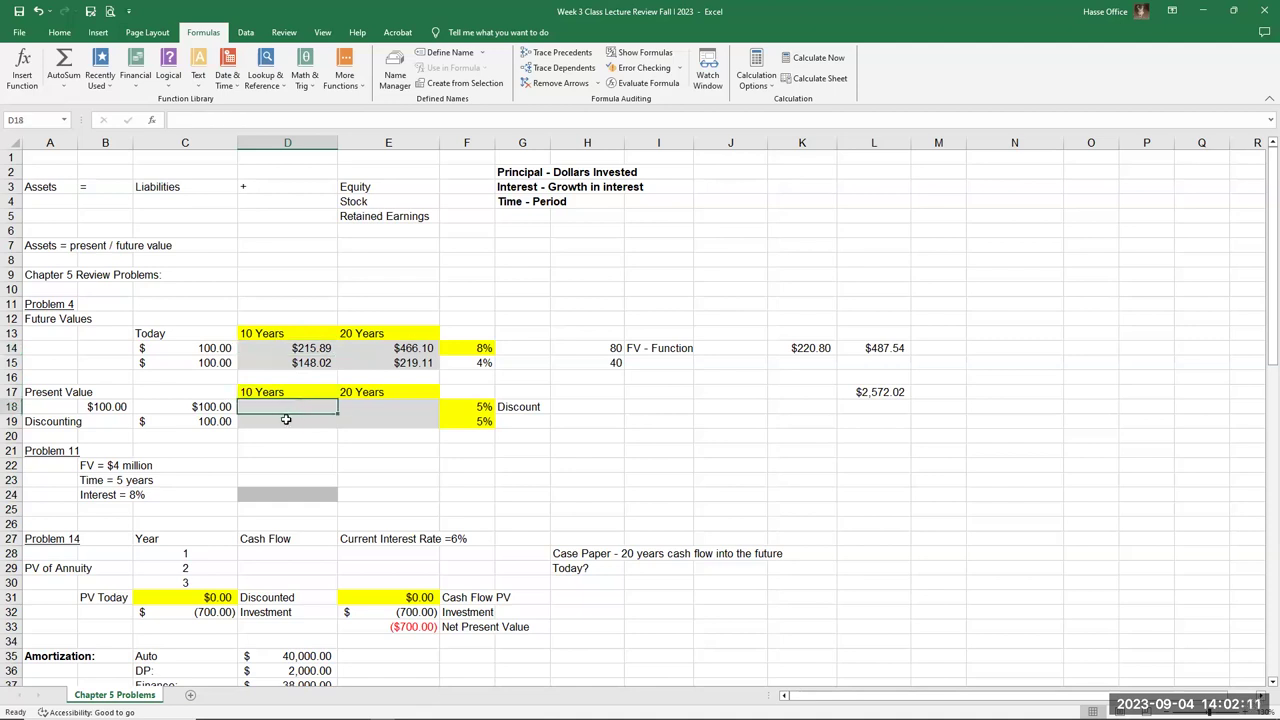
{"action": "left_click", "coordinate": [478, 404]}
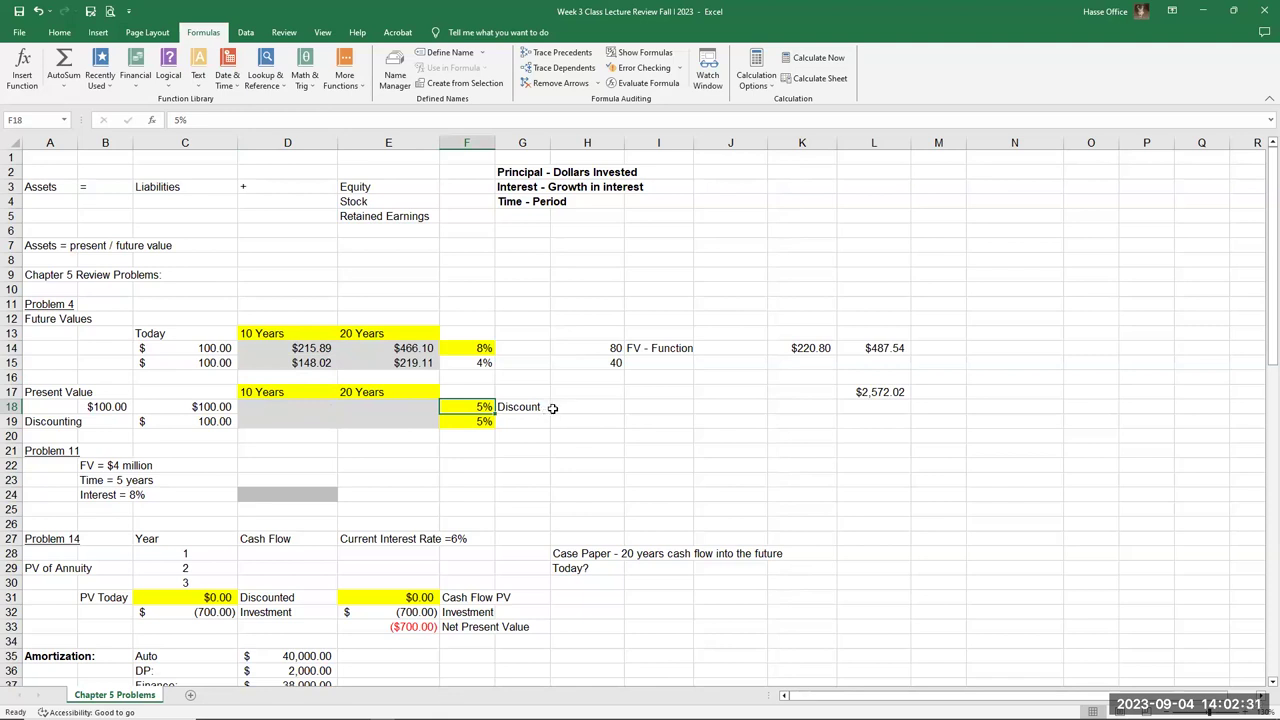
- Label H18 'Inflation' and move to D18
{"action": "left_click", "coordinate": [563, 414]}
{"action": "type", "text": "INflation"}
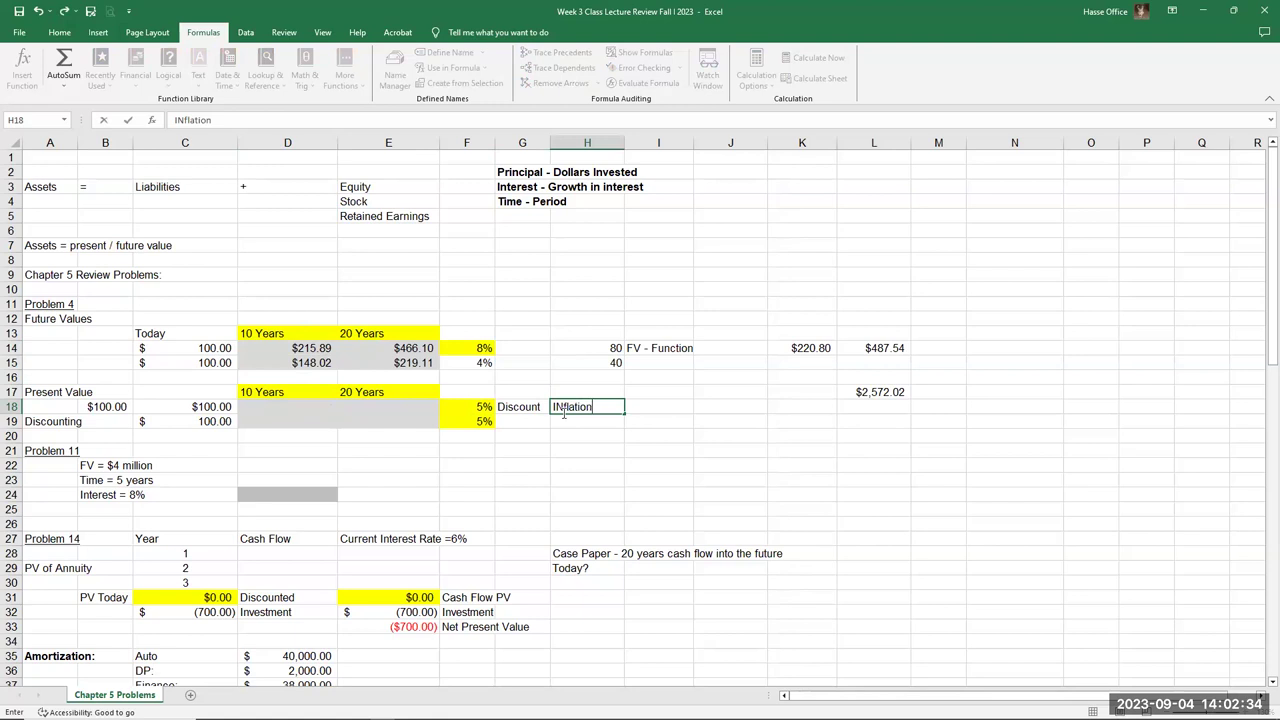
{"action": "key", "text": "Return"}
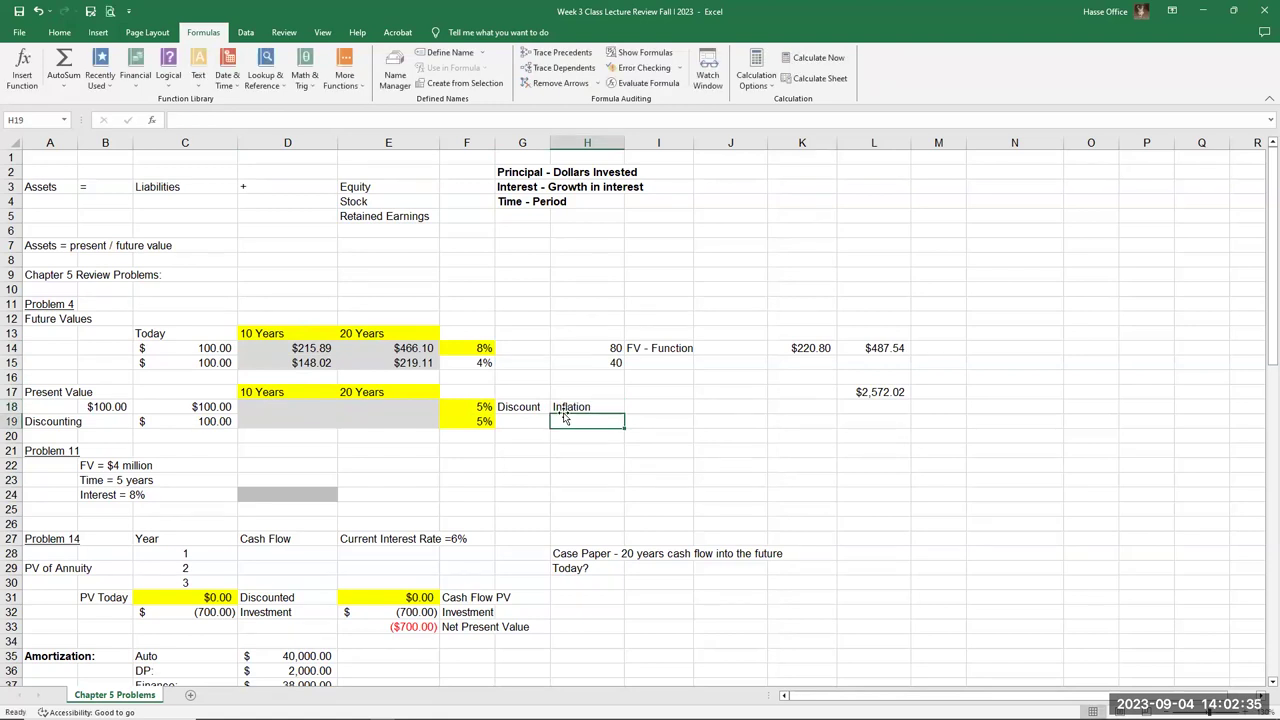
{"action": "left_click", "coordinate": [277, 404]}
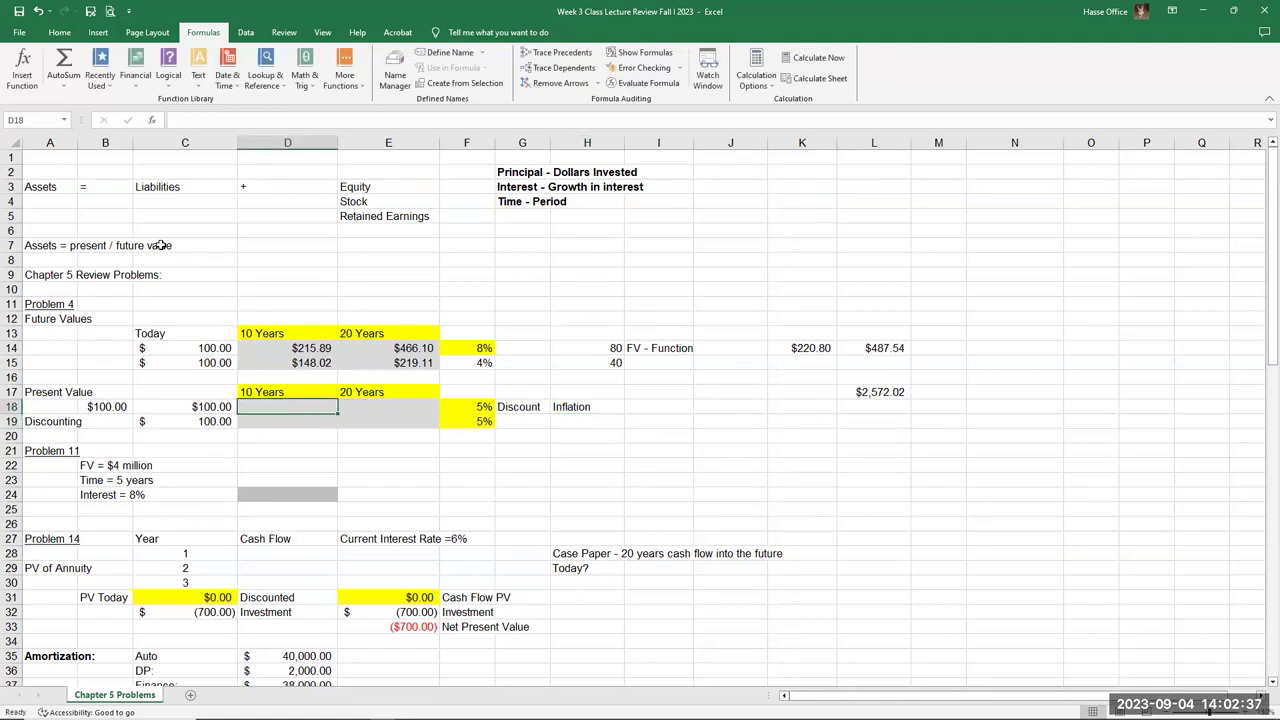
- Insert the PV function into D18
{"action": "left_click", "coordinate": [22, 72]}
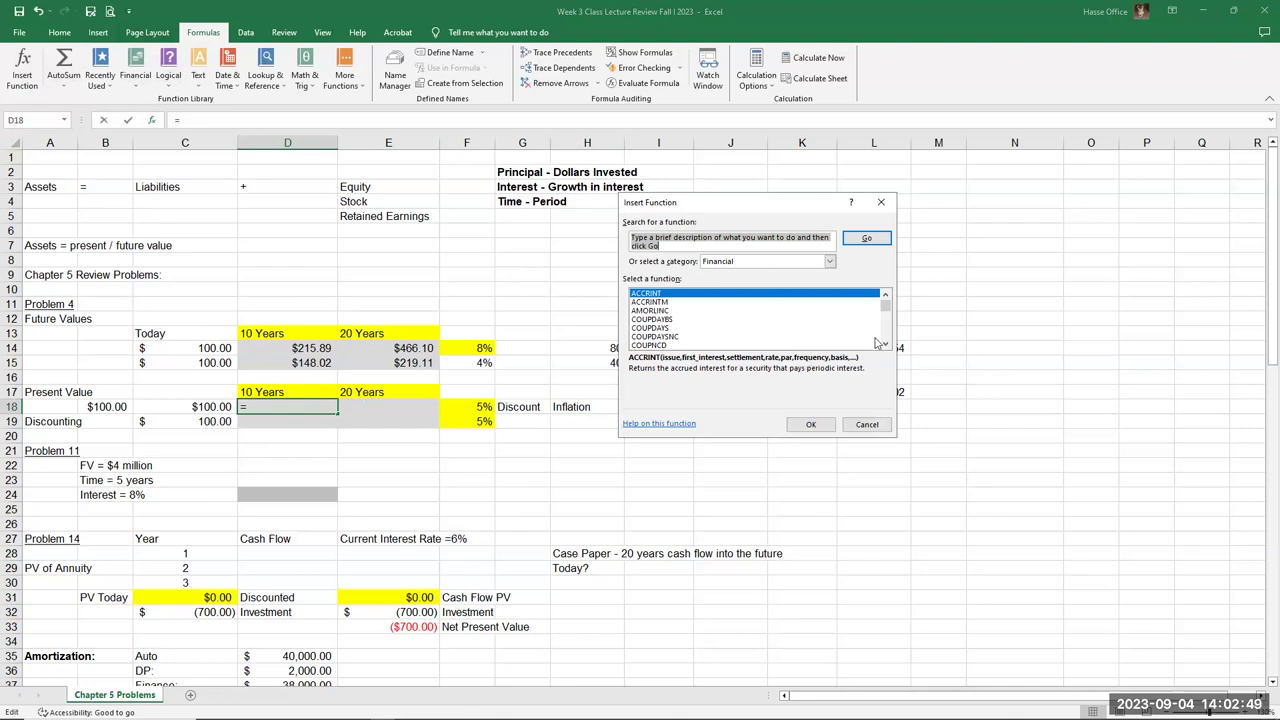
{"action": "scroll", "coordinate": [889, 340], "scroll_direction": "down", "scroll_amount": 8}
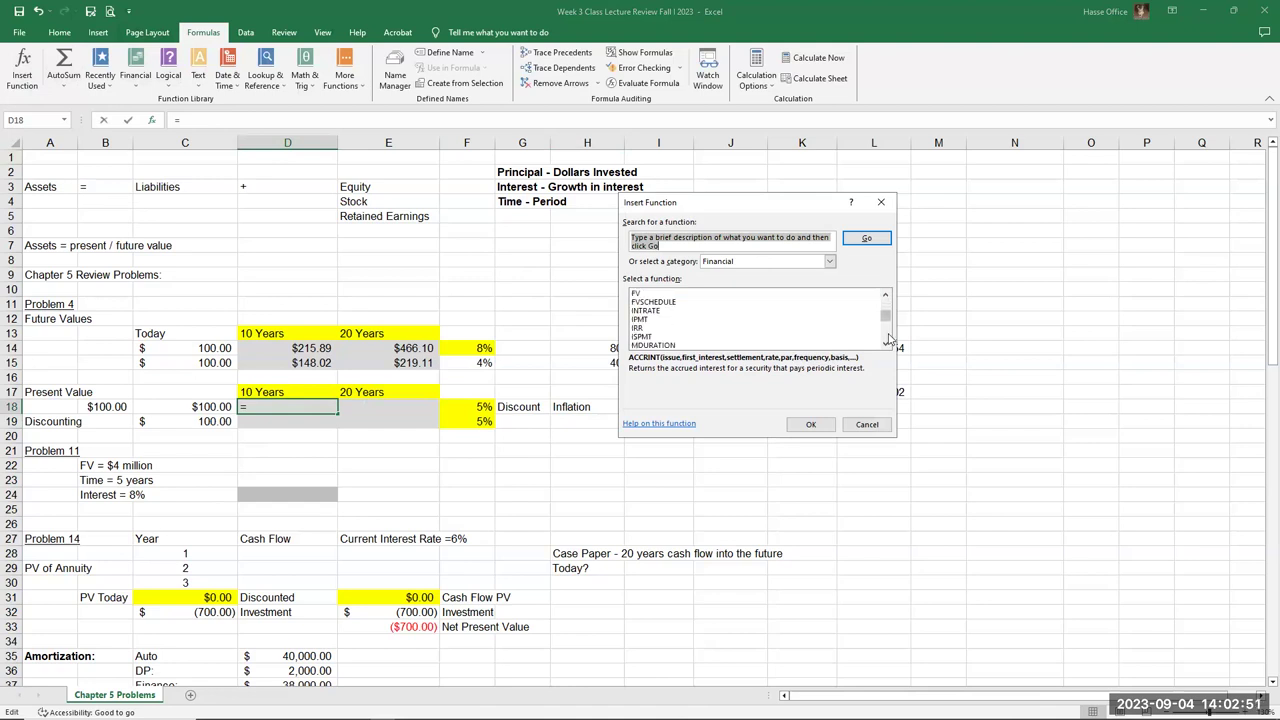
{"action": "scroll", "coordinate": [887, 341], "scroll_direction": "down", "scroll_amount": 2}
{"action": "scroll", "coordinate": [887, 341], "scroll_direction": "down", "scroll_amount": 2}
{"action": "left_click", "coordinate": [641, 320]}
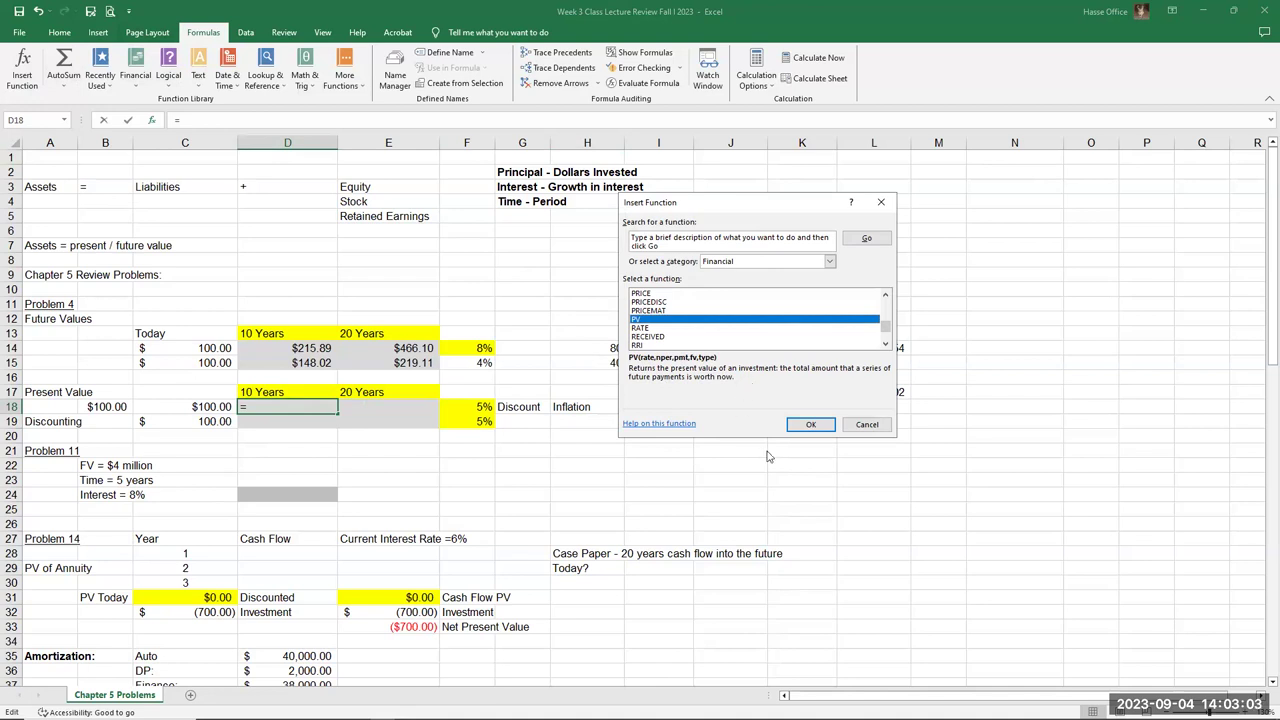
{"action": "left_click", "coordinate": [808, 427]}
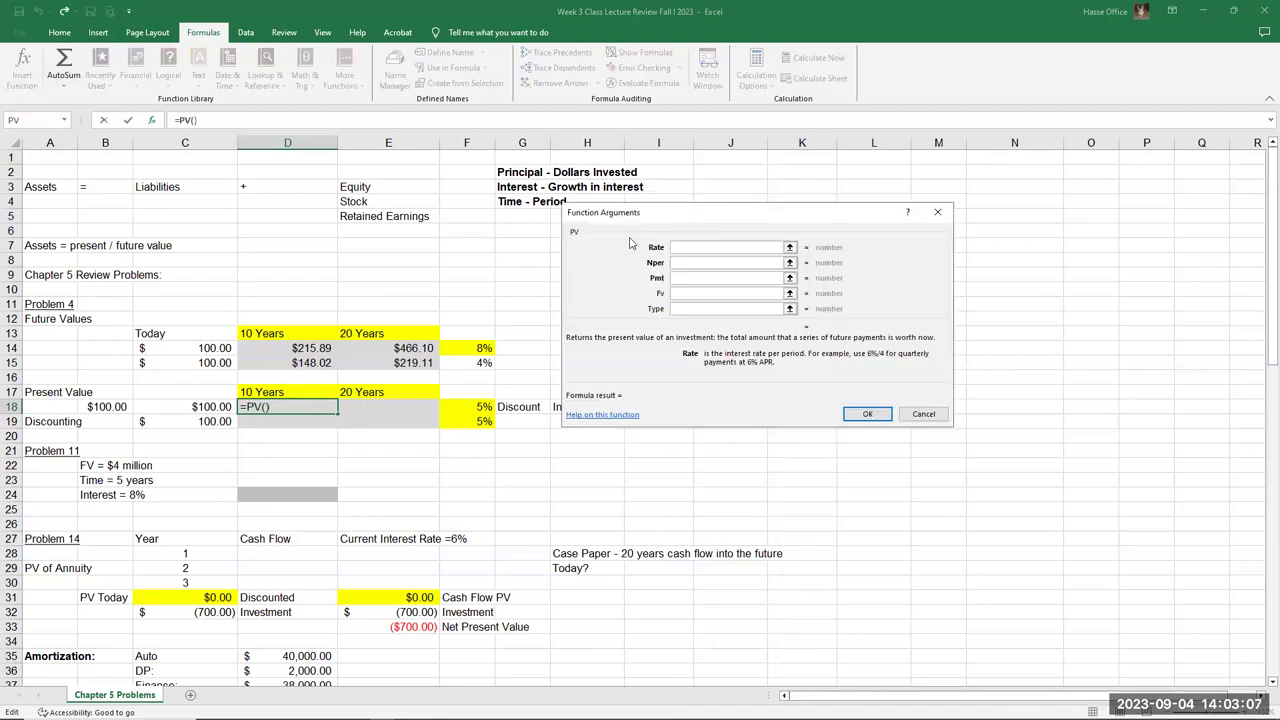
- Enter rate 5%, 10 periods and future value -215.89 for $132.54, then select E18
{"action": "type", "text": "5%"}
{"action": "left_click", "coordinate": [680, 264]}
{"action": "type", "text": "10"}
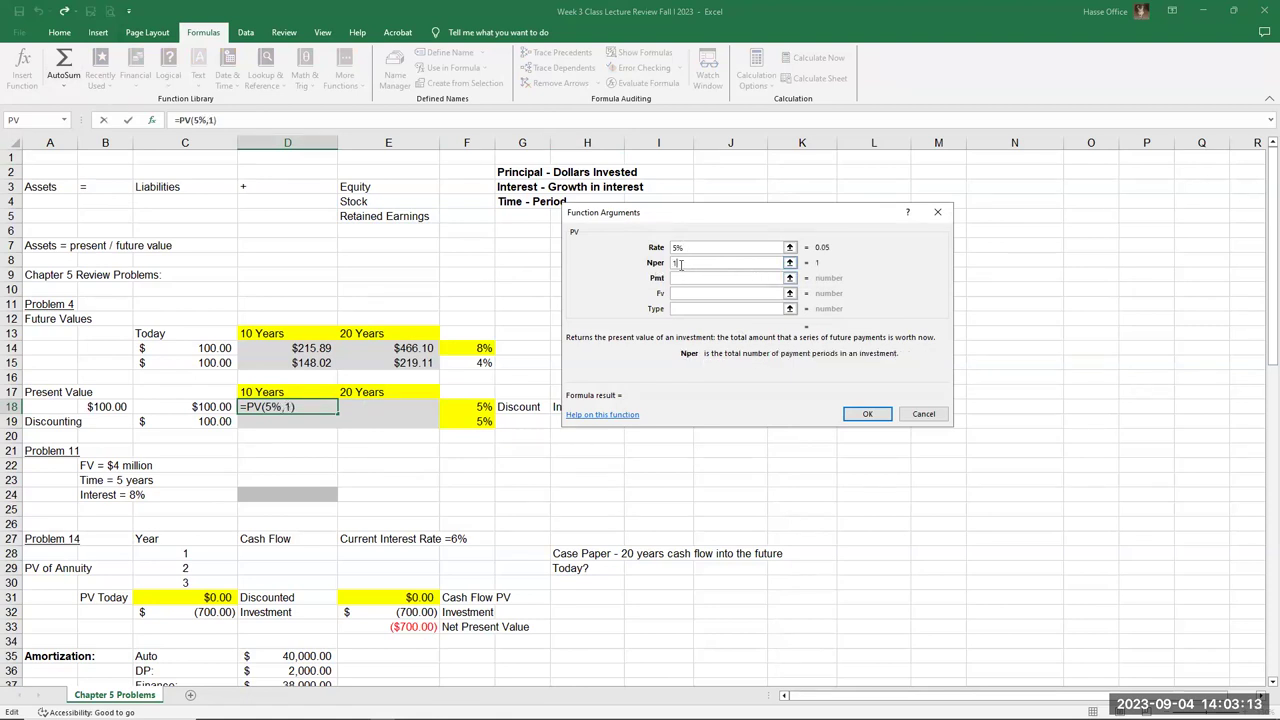
{"action": "left_click", "coordinate": [684, 294]}
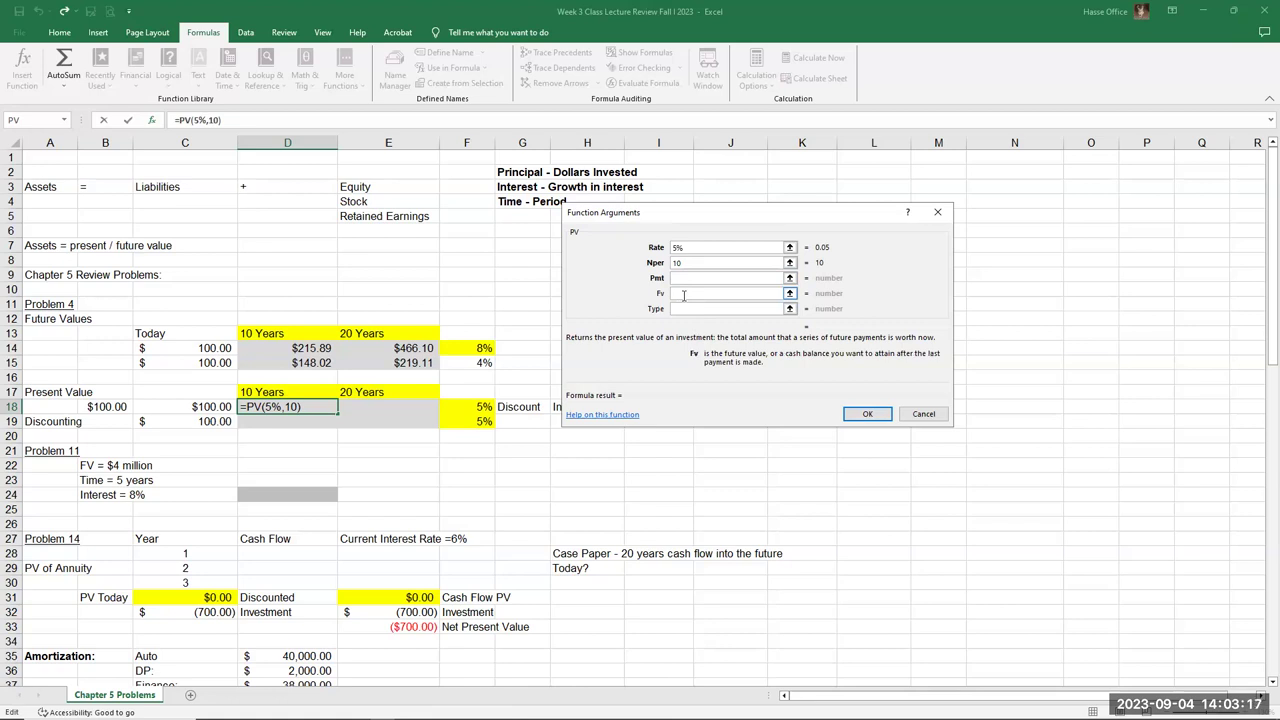
{"action": "type", "text": "-215."}
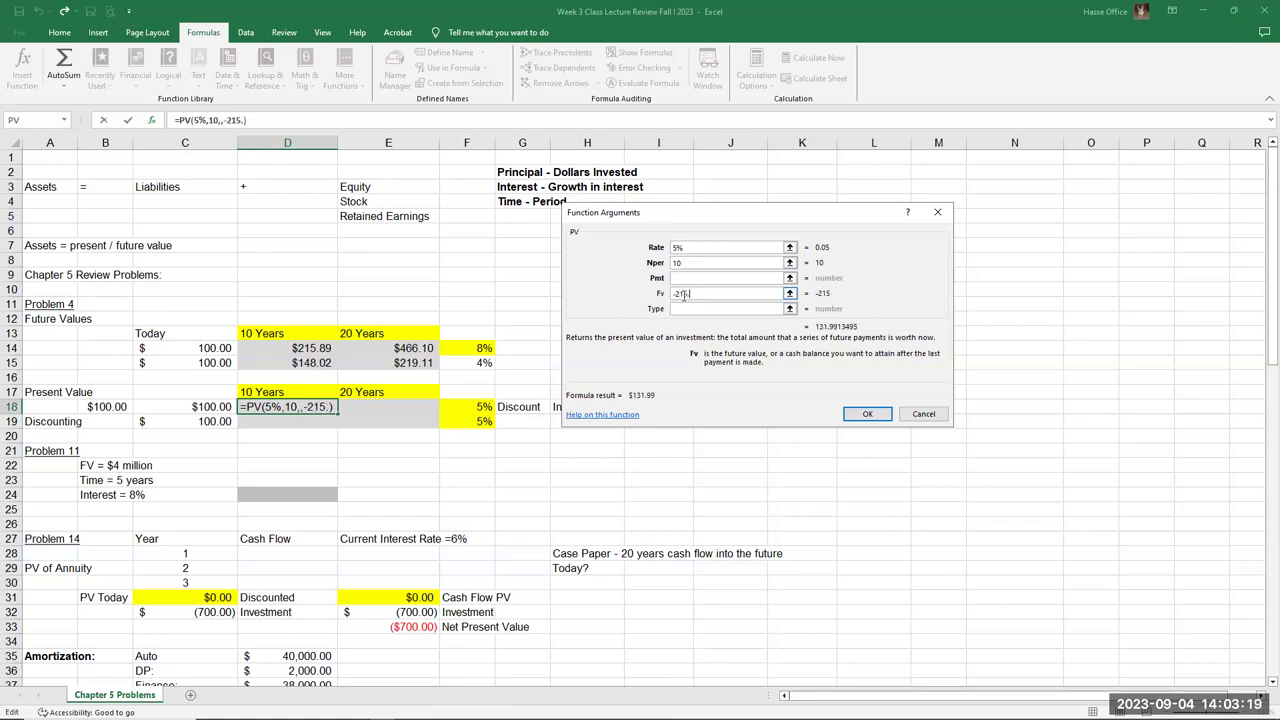
{"action": "type", "text": "89"}
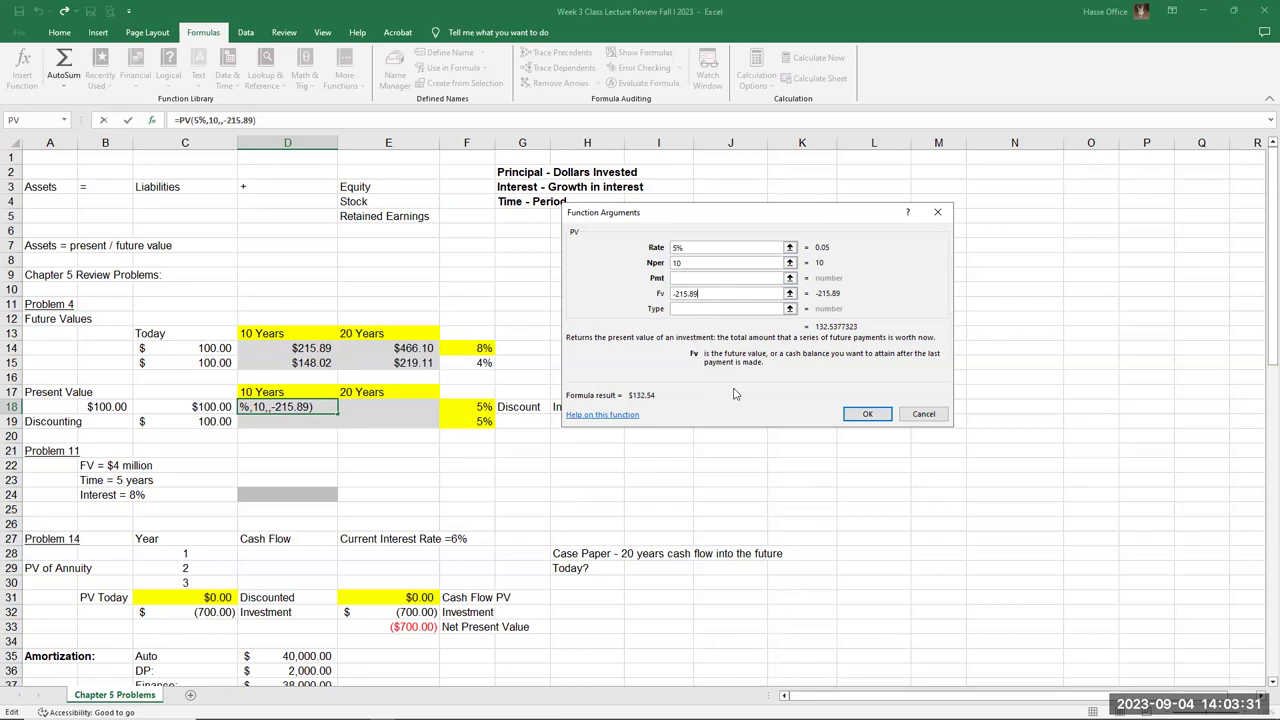
{"action": "left_click", "coordinate": [868, 417]}
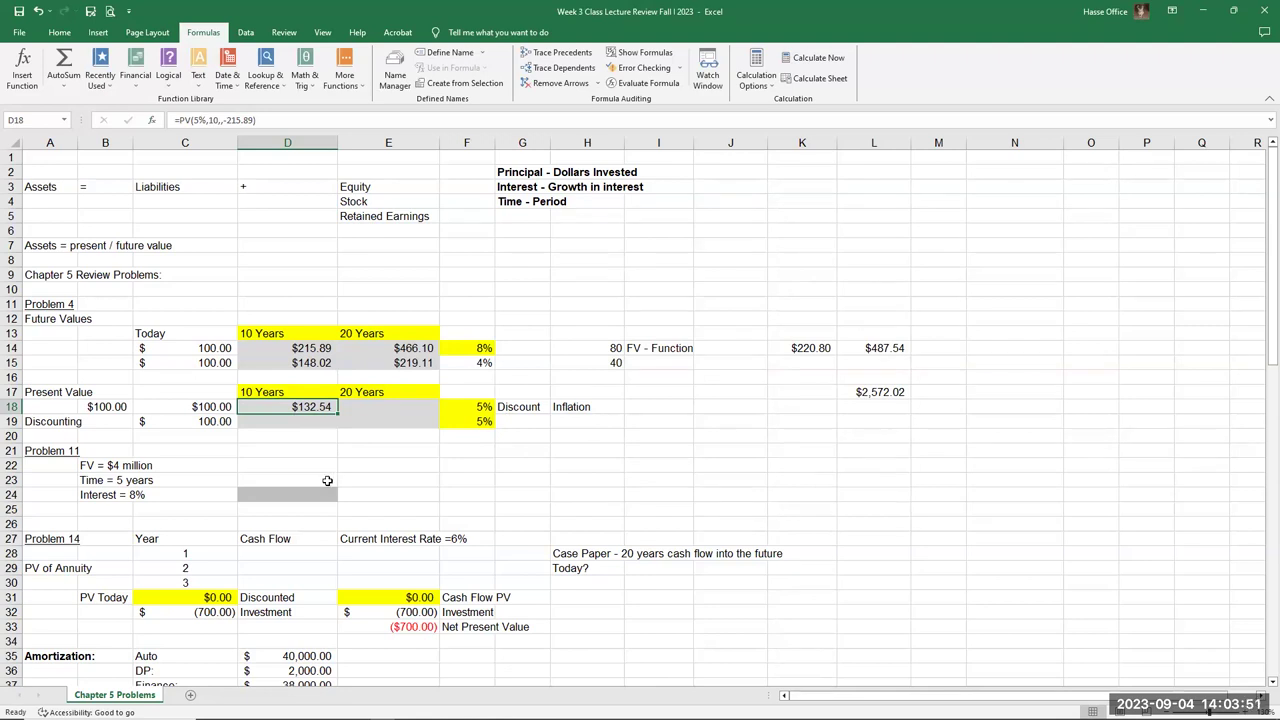
{"action": "left_click", "coordinate": [386, 407]}
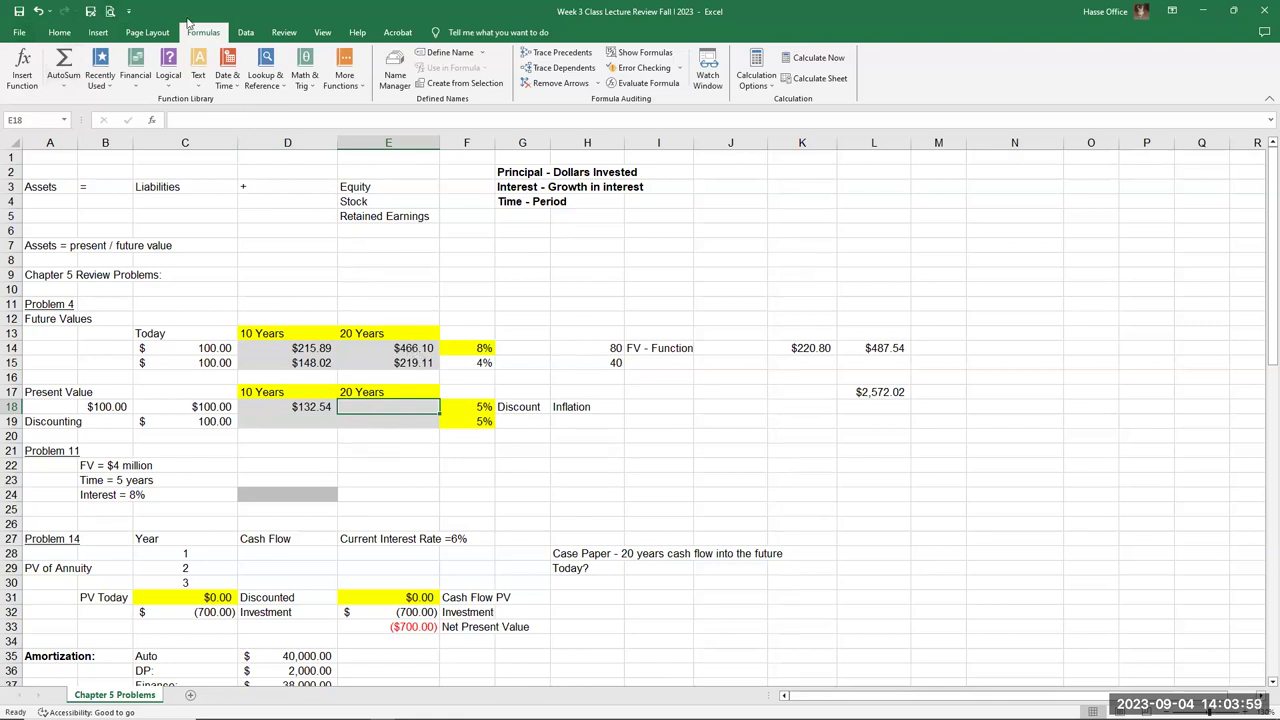
- Insert the PV function into E18 from the Financial list
{"action": "left_click", "coordinate": [16, 82]}
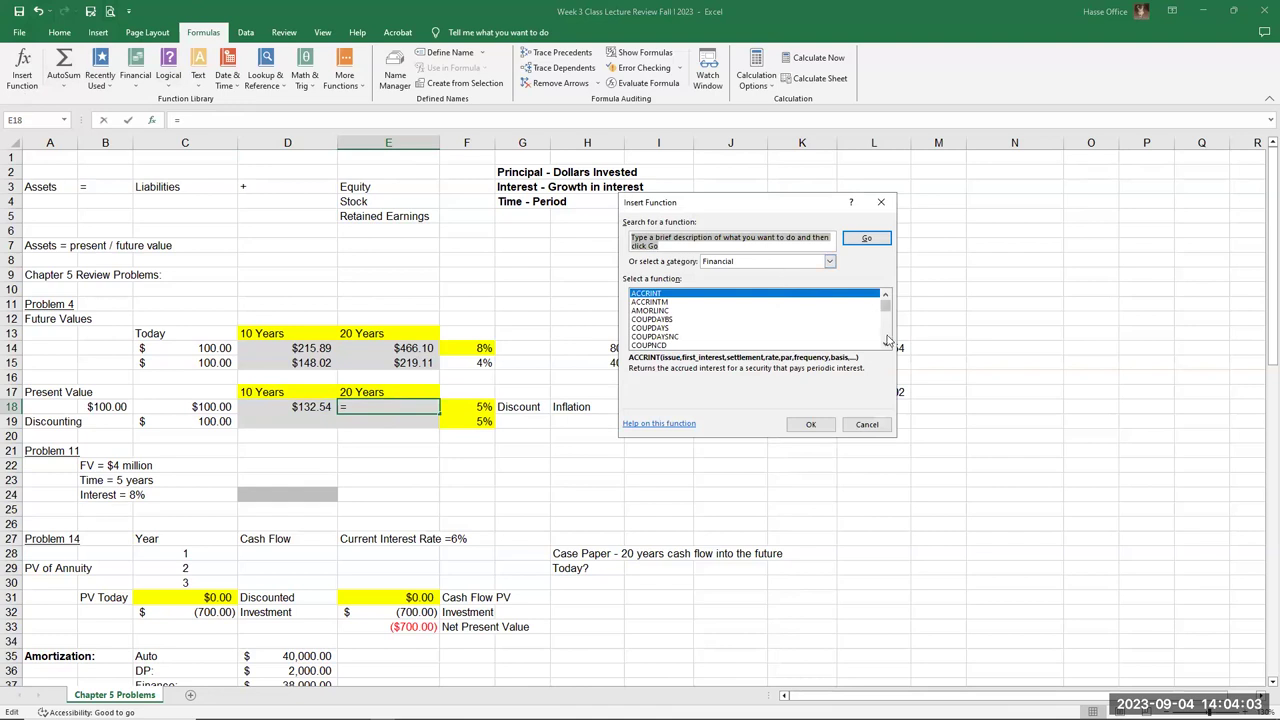
{"action": "scroll", "coordinate": [886, 340], "scroll_direction": "down", "scroll_amount": 6}
{"action": "scroll", "coordinate": [886, 340], "scroll_direction": "down", "scroll_amount": 6}
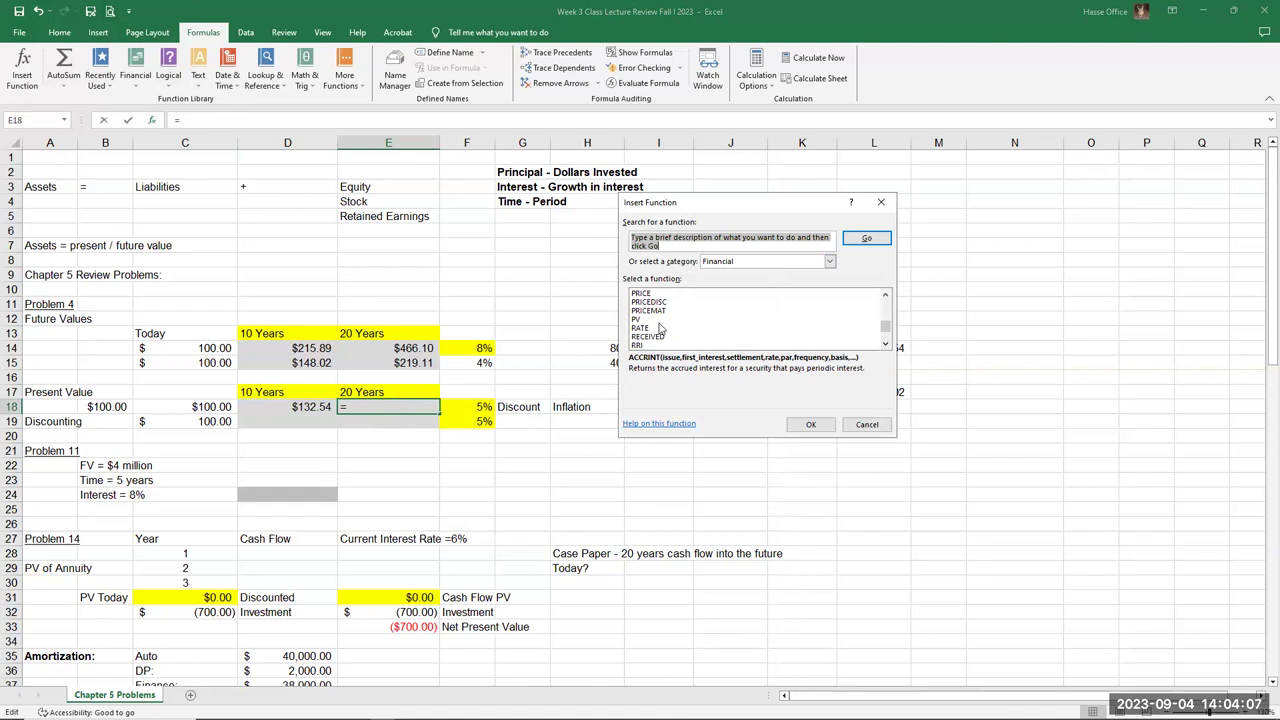
{"action": "left_click", "coordinate": [660, 319]}
{"action": "left_click", "coordinate": [811, 425]}
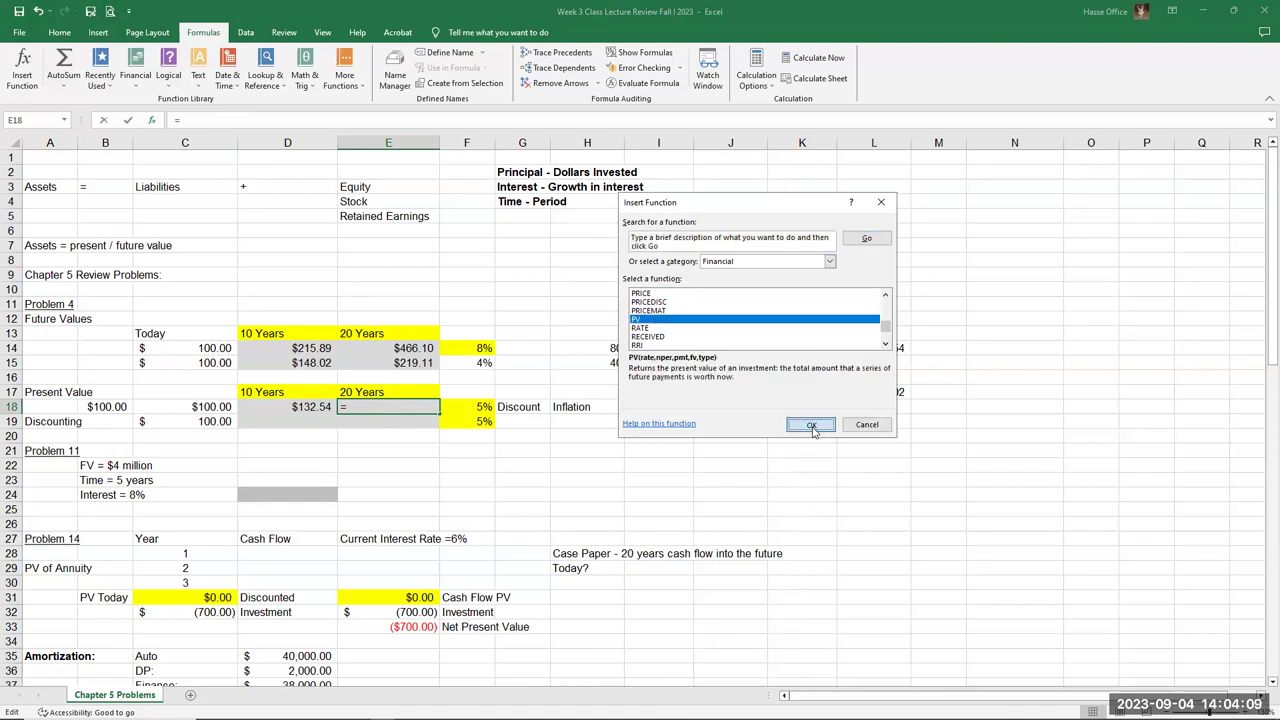
- Enter rate 0.05, 20 periods and future value -466.10, returning $175.67
{"action": "type", "text": "5"}
{"action": "key", "text": "BackSpace"}
{"action": "type", "text": ".05"}
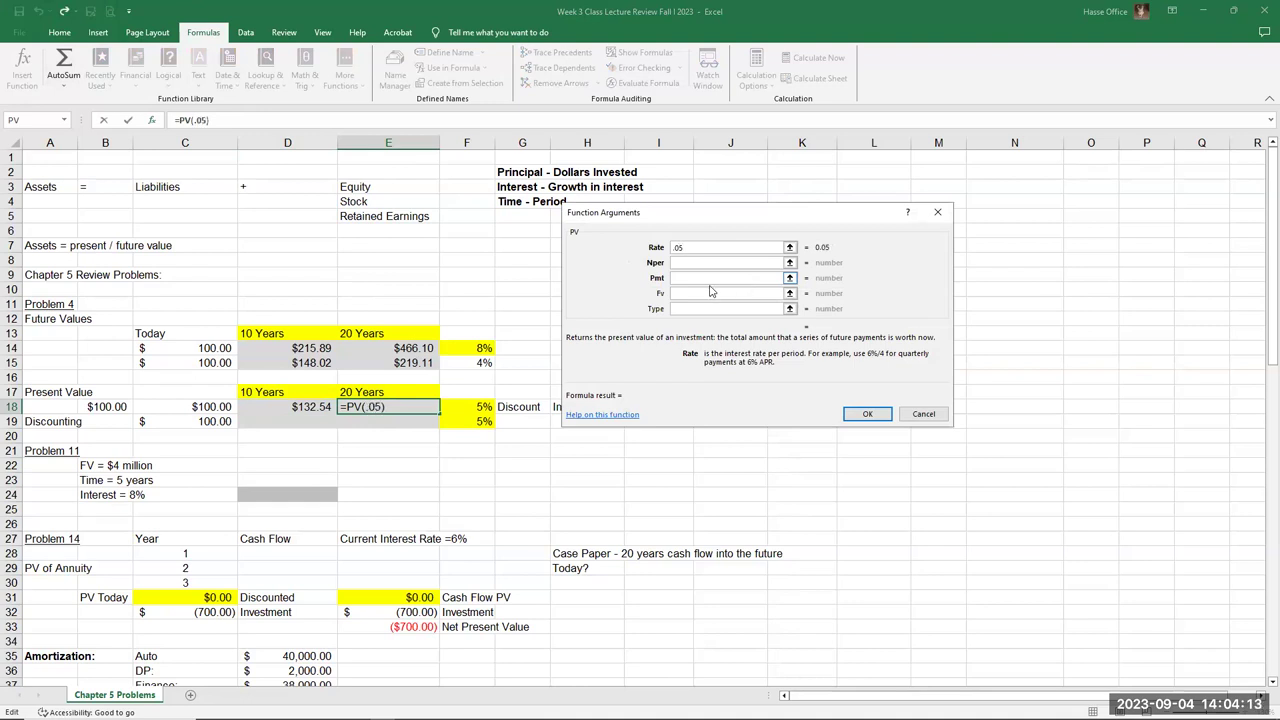
{"action": "left_click", "coordinate": [687, 262]}
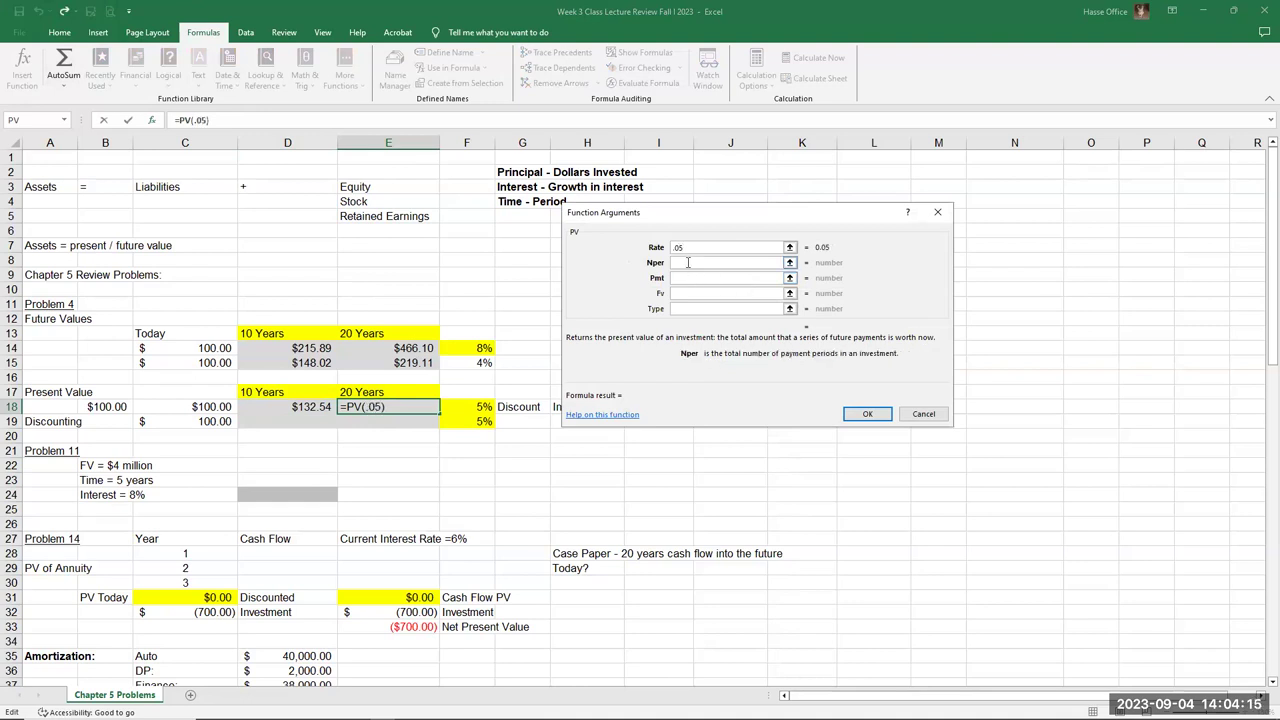
{"action": "type", "text": "20"}
{"action": "left_click", "coordinate": [684, 292]}
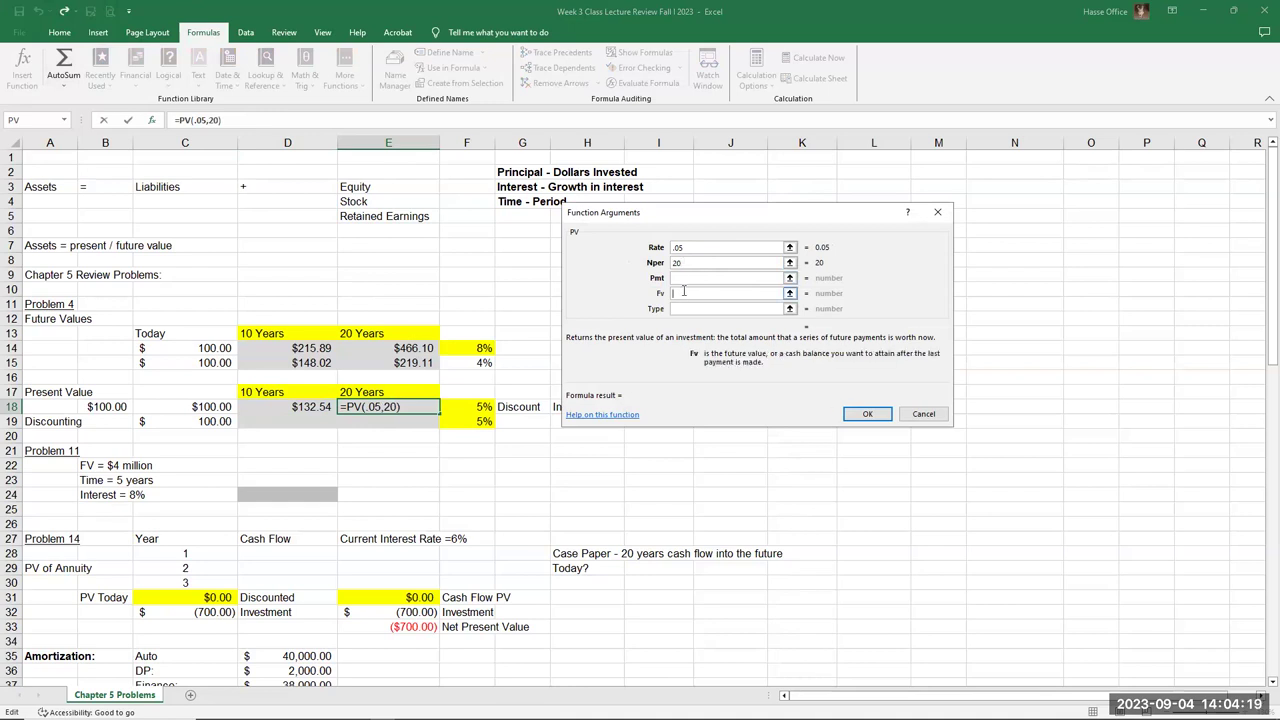
{"action": "type", "text": "-466.19"}
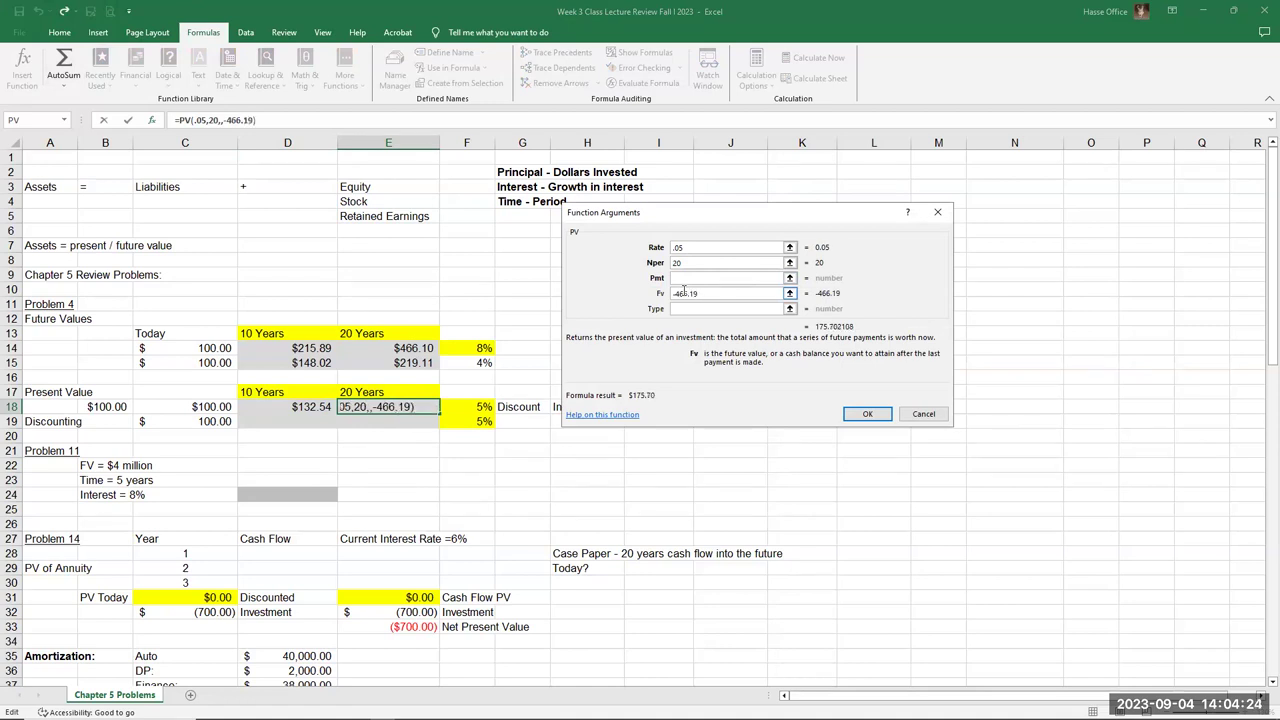
{"action": "key", "text": "BackSpace"}
{"action": "type", "text": "0"}
{"action": "key", "text": "Return"}
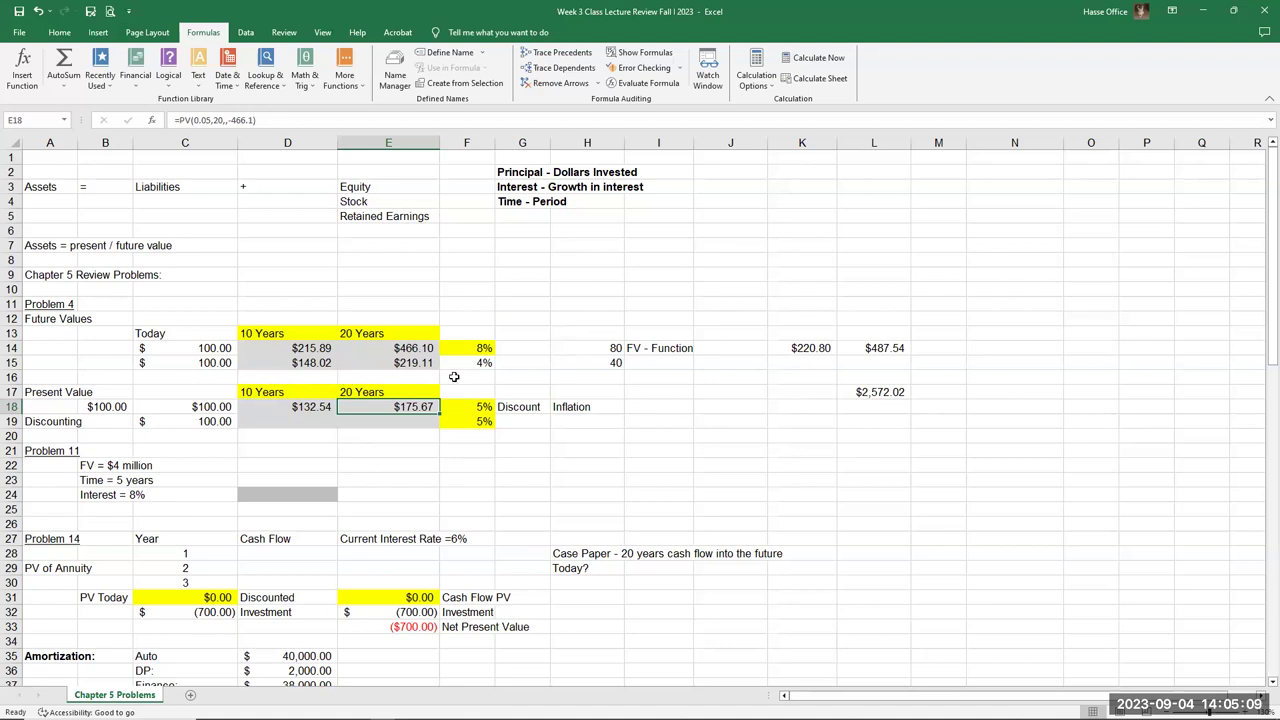
{"action": "left_click", "coordinate": [296, 421]}
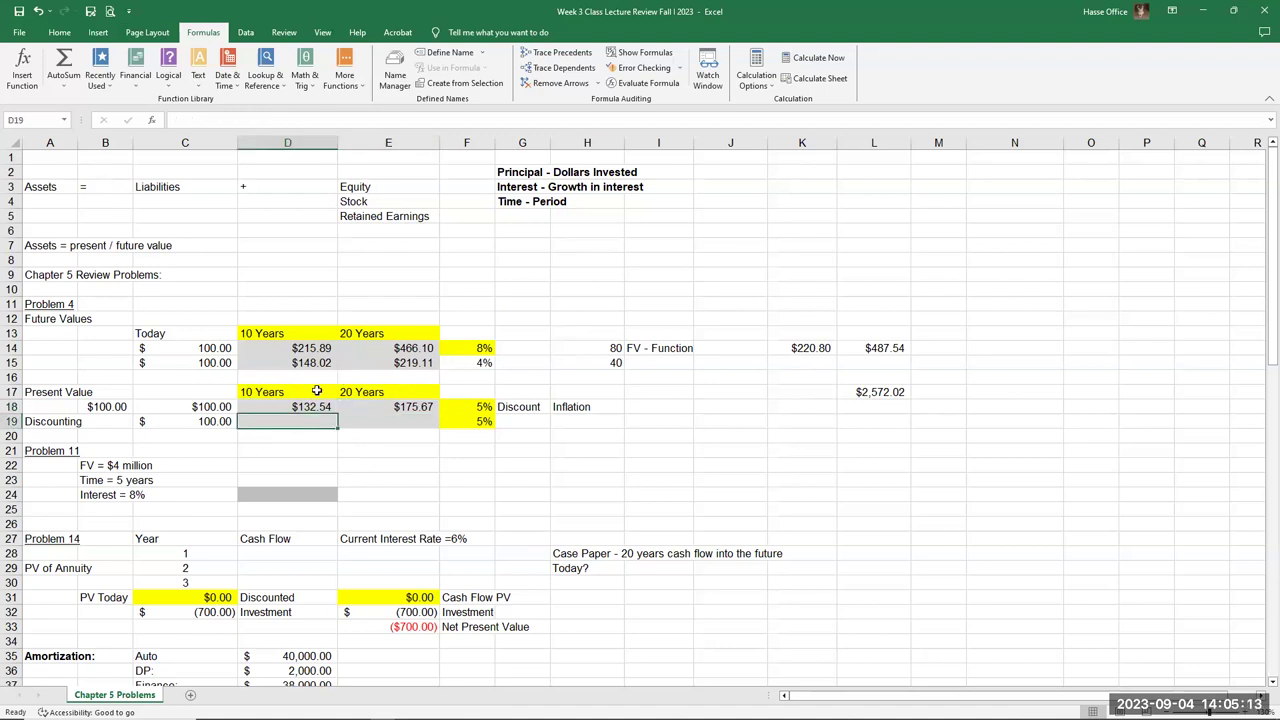
- Insert the PV function into D19
{"action": "left_click", "coordinate": [32, 84]}
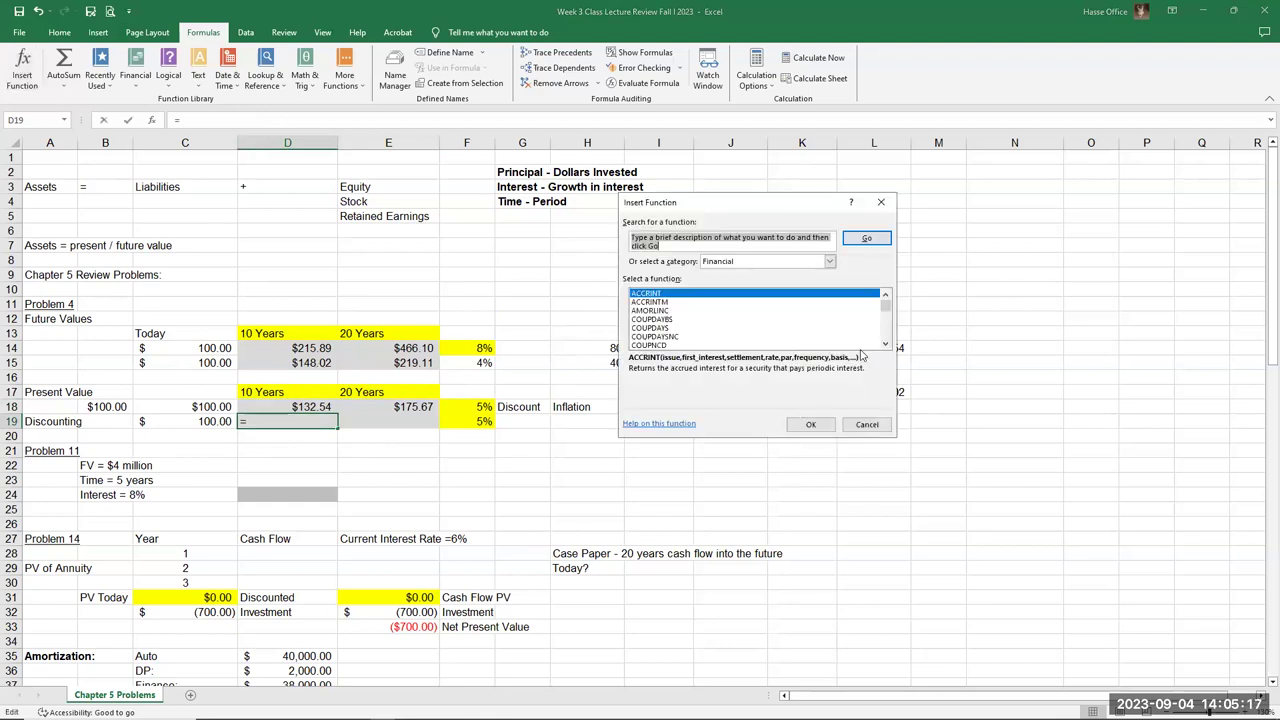
{"action": "left_click", "coordinate": [888, 333]}
{"action": "left_click", "coordinate": [888, 333]}
{"action": "left_click", "coordinate": [888, 333]}
{"action": "left_click", "coordinate": [888, 333]}
{"action": "left_click", "coordinate": [888, 333]}
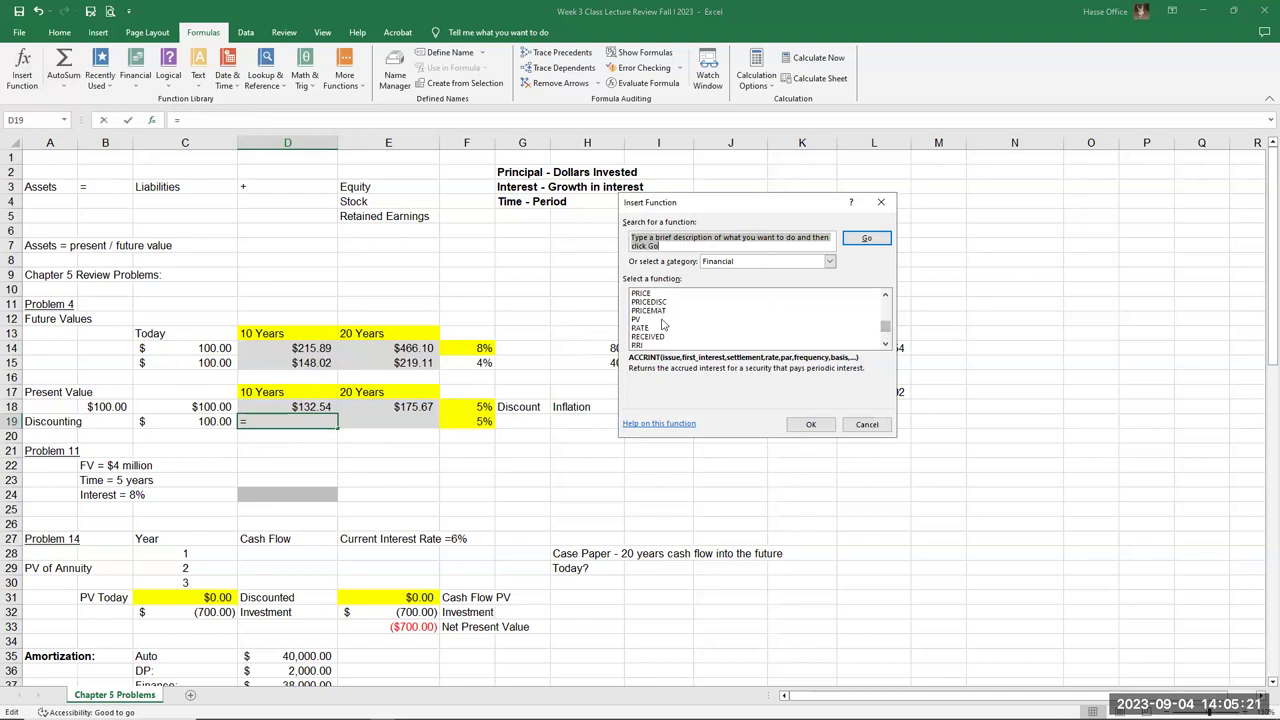
{"action": "left_click", "coordinate": [662, 320]}
{"action": "left_click", "coordinate": [814, 425]}
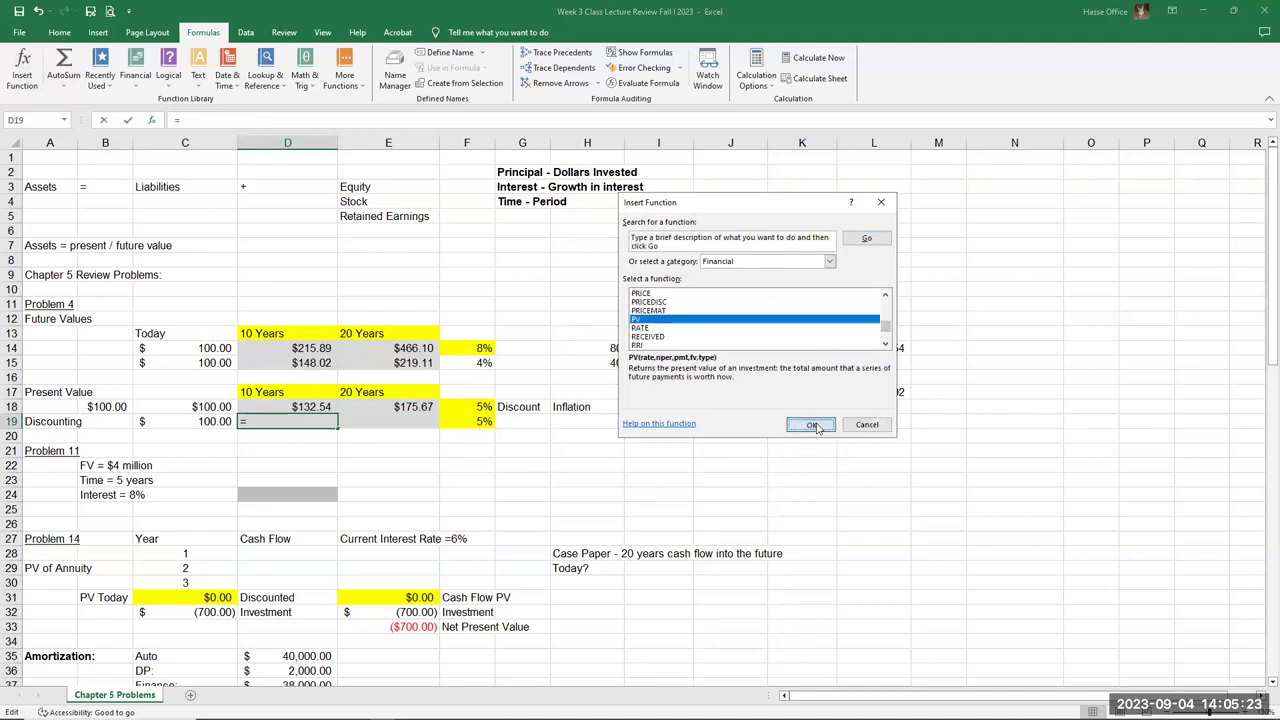
- Enter rate 5%, 10 periods and future value -148.02, returning $90.87
{"action": "type", "text": "5%"}
{"action": "left_click", "coordinate": [681, 263]}
{"action": "type", "text": "10"}
{"action": "left_click", "coordinate": [681, 292]}
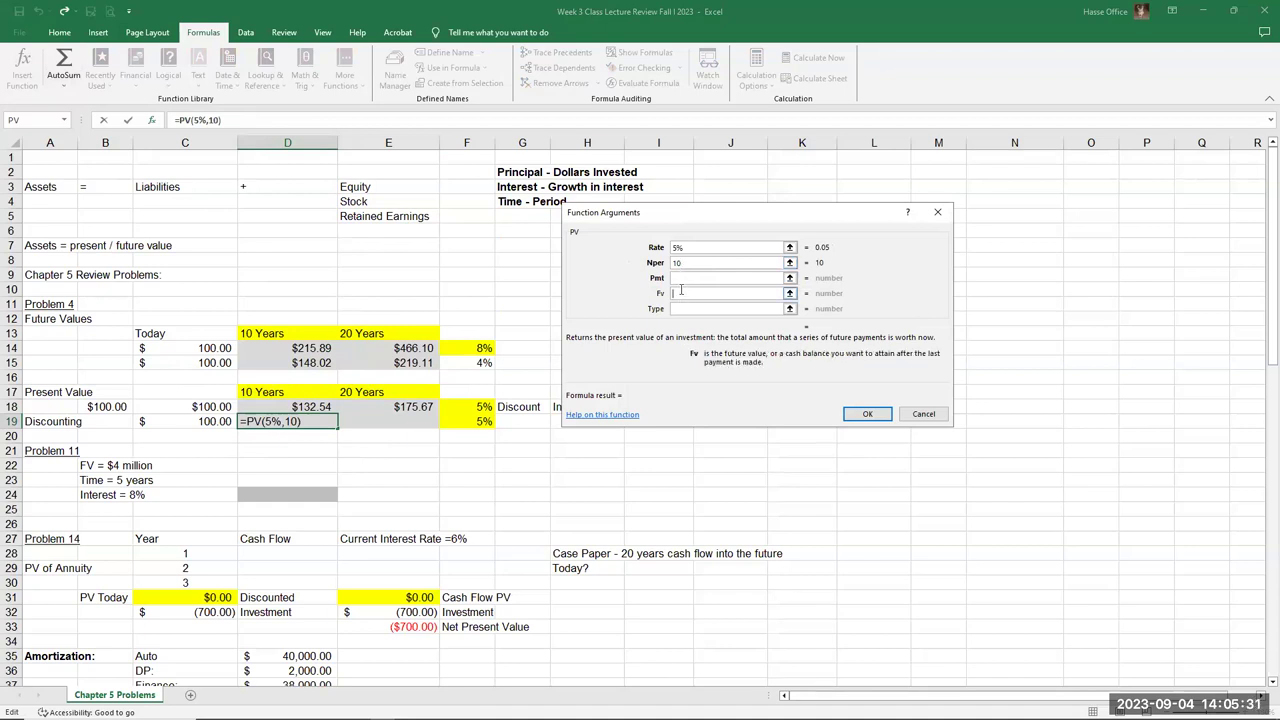
{"action": "type", "text": "-148.02"}
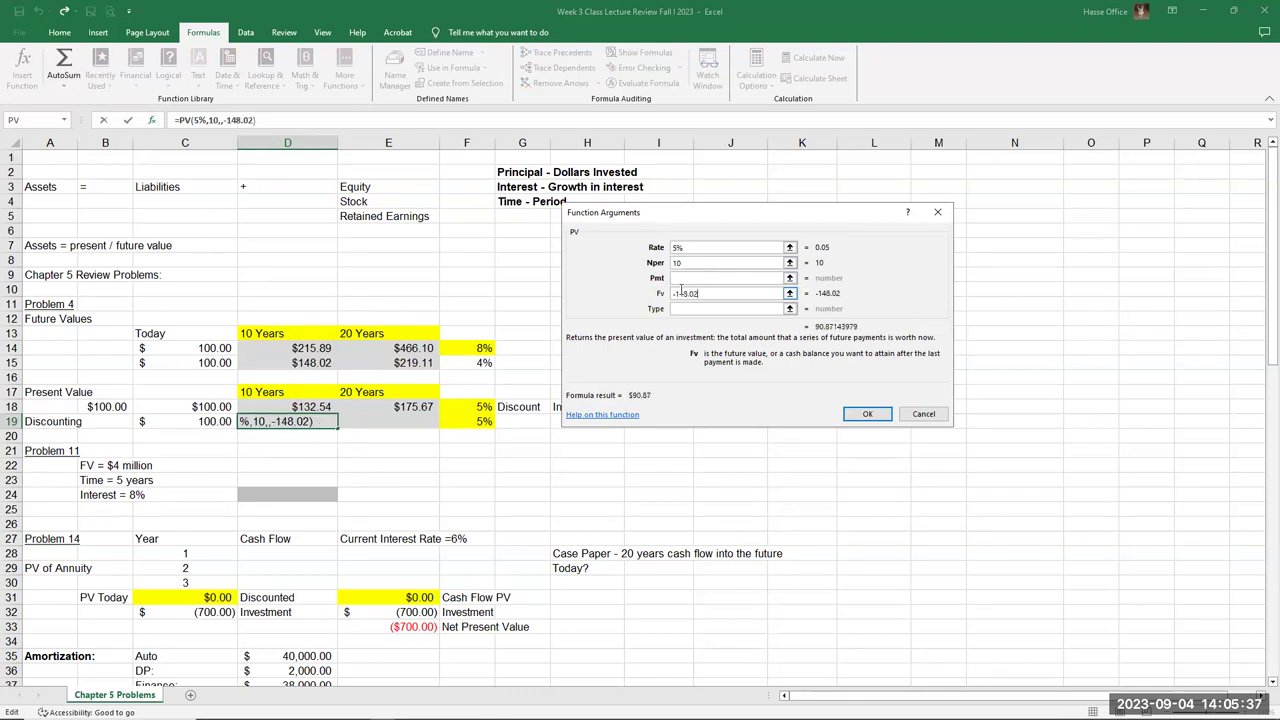
{"action": "key", "text": "Return"}
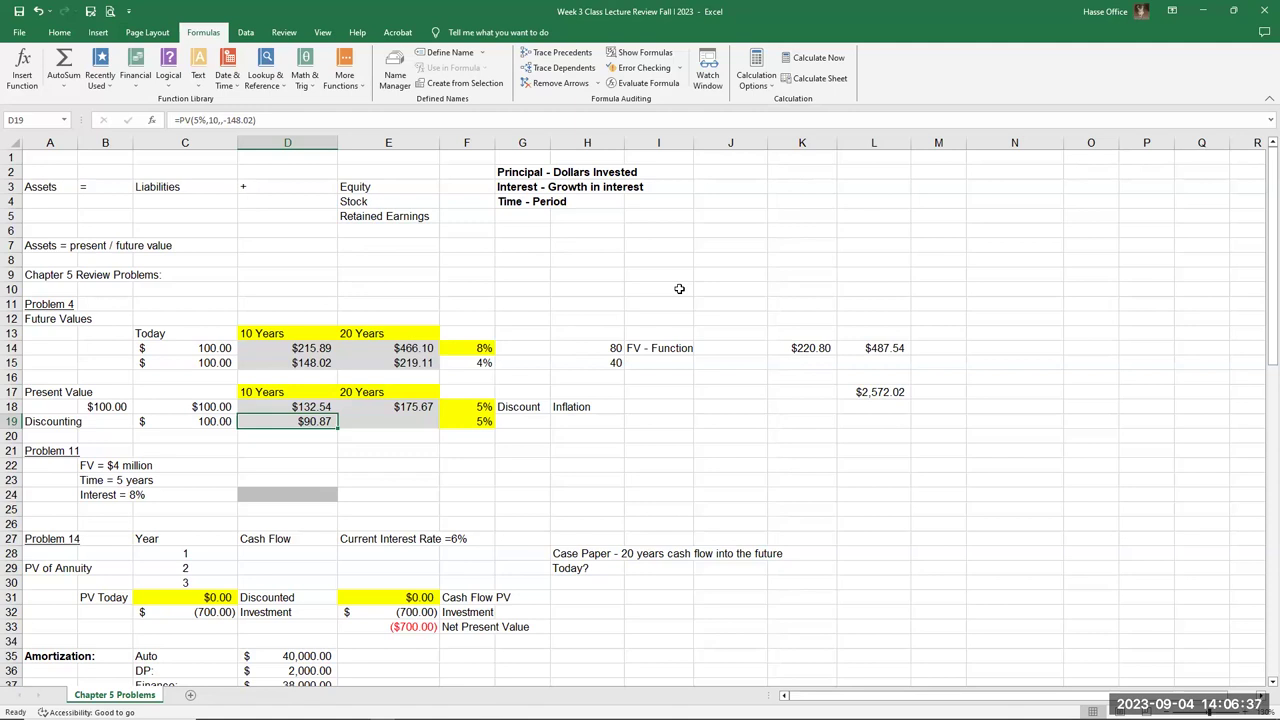
{"action": "left_click", "coordinate": [396, 423]}
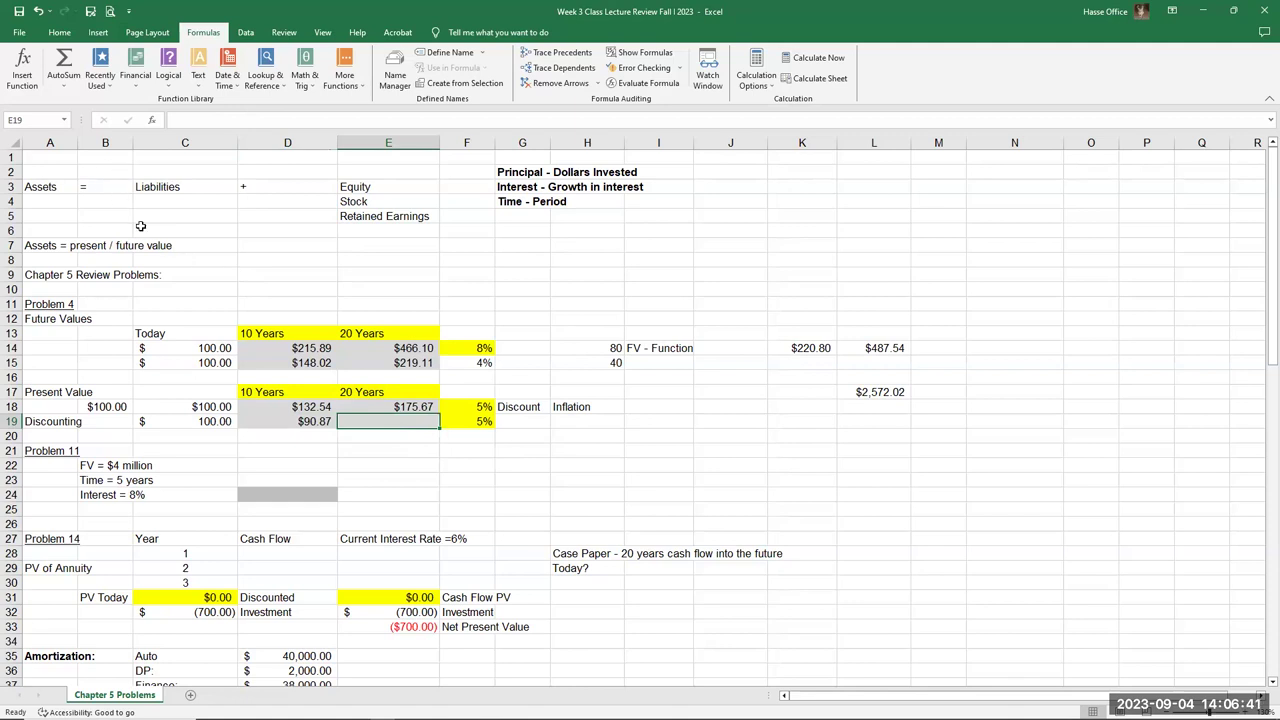
- Enter =PV(5%,20,,-219.11) in E19 to get $82.58
{"action": "left_click", "coordinate": [17, 89]}
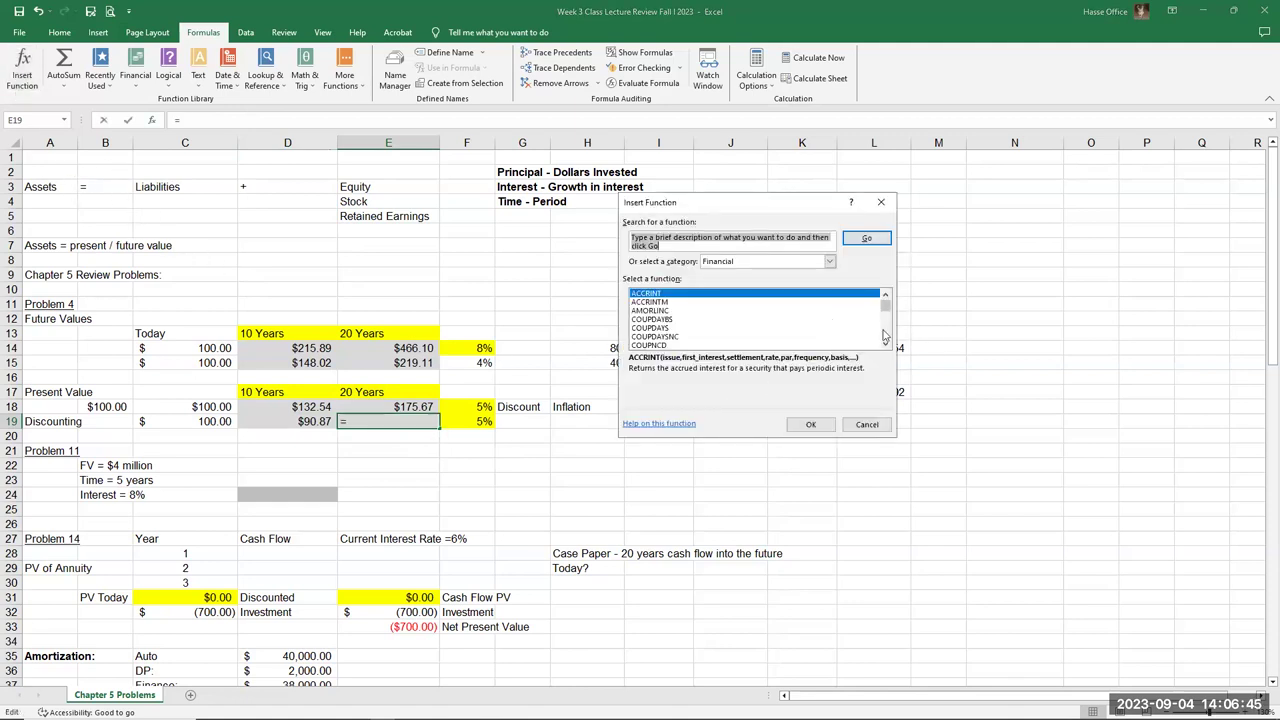
{"action": "scroll", "coordinate": [885, 336], "scroll_direction": "down", "scroll_amount": 6}
{"action": "scroll", "coordinate": [885, 336], "scroll_direction": "down", "scroll_amount": 4}
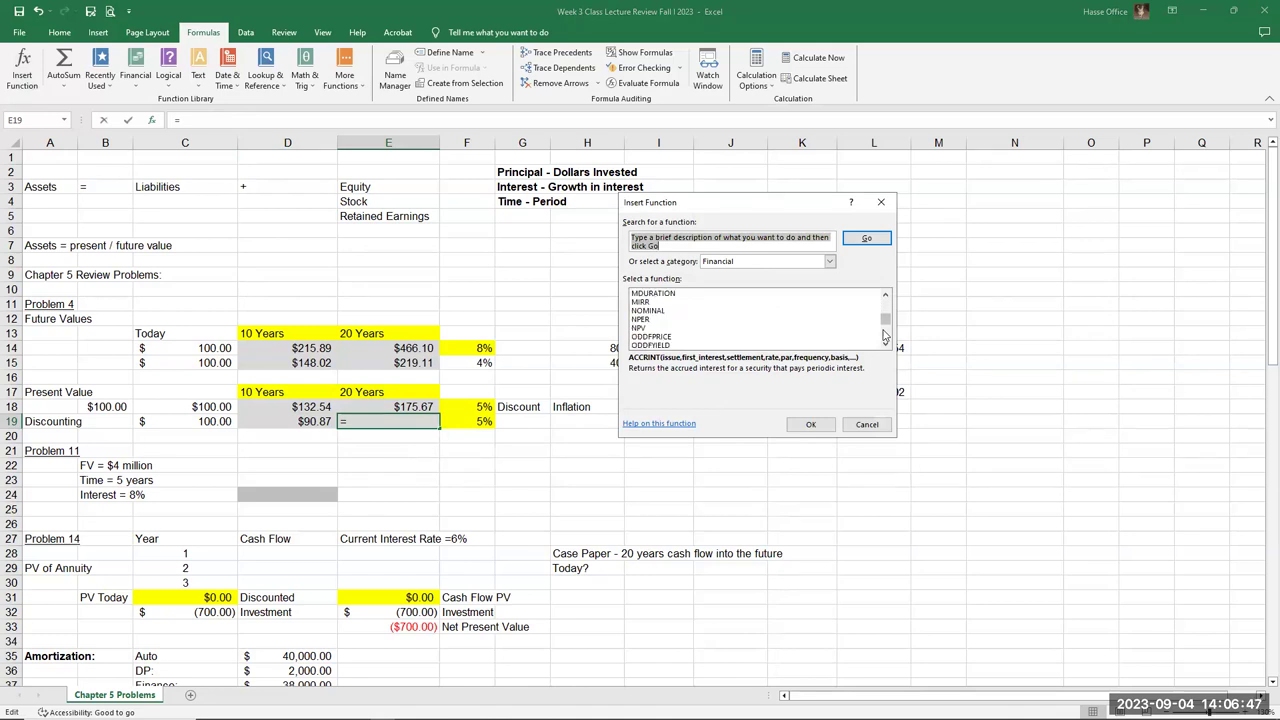
{"action": "scroll", "coordinate": [890, 340], "scroll_direction": "down", "scroll_amount": 2}
{"action": "left_click", "coordinate": [665, 320]}
{"action": "left_click", "coordinate": [811, 424]}
{"action": "type", "text": "5%"}
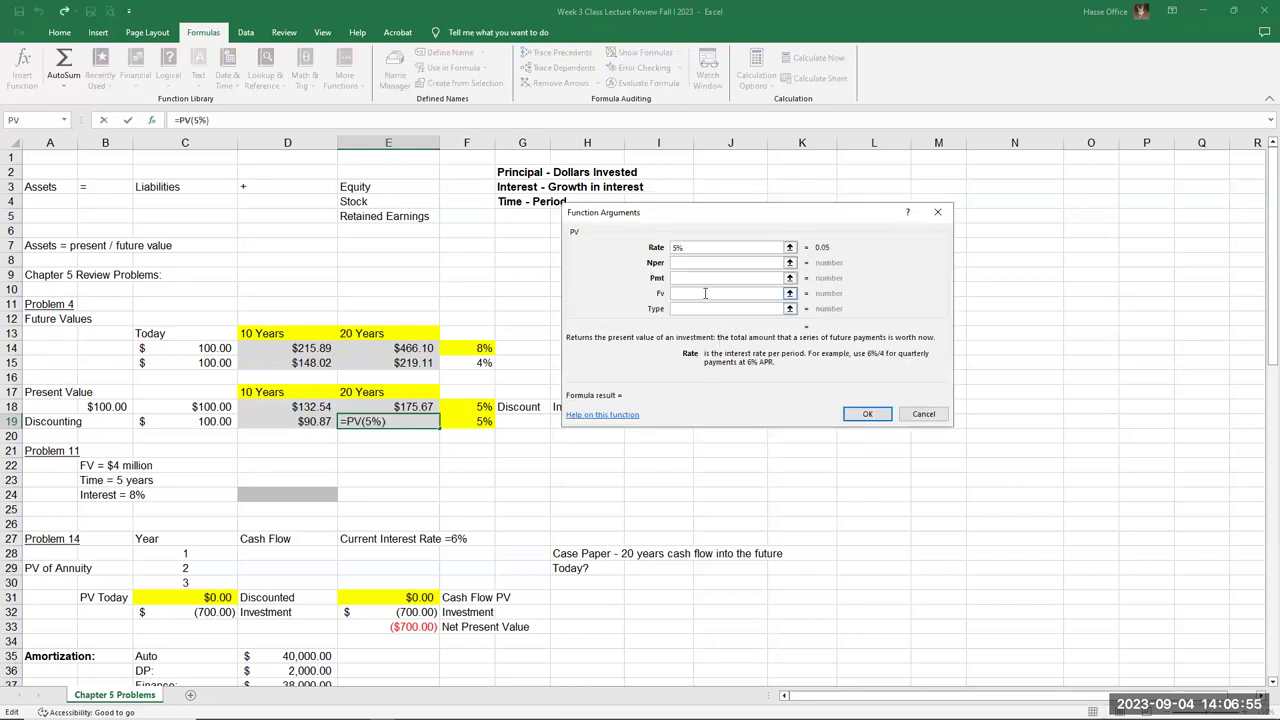
{"action": "left_click", "coordinate": [693, 262]}
{"action": "type", "text": "20"}
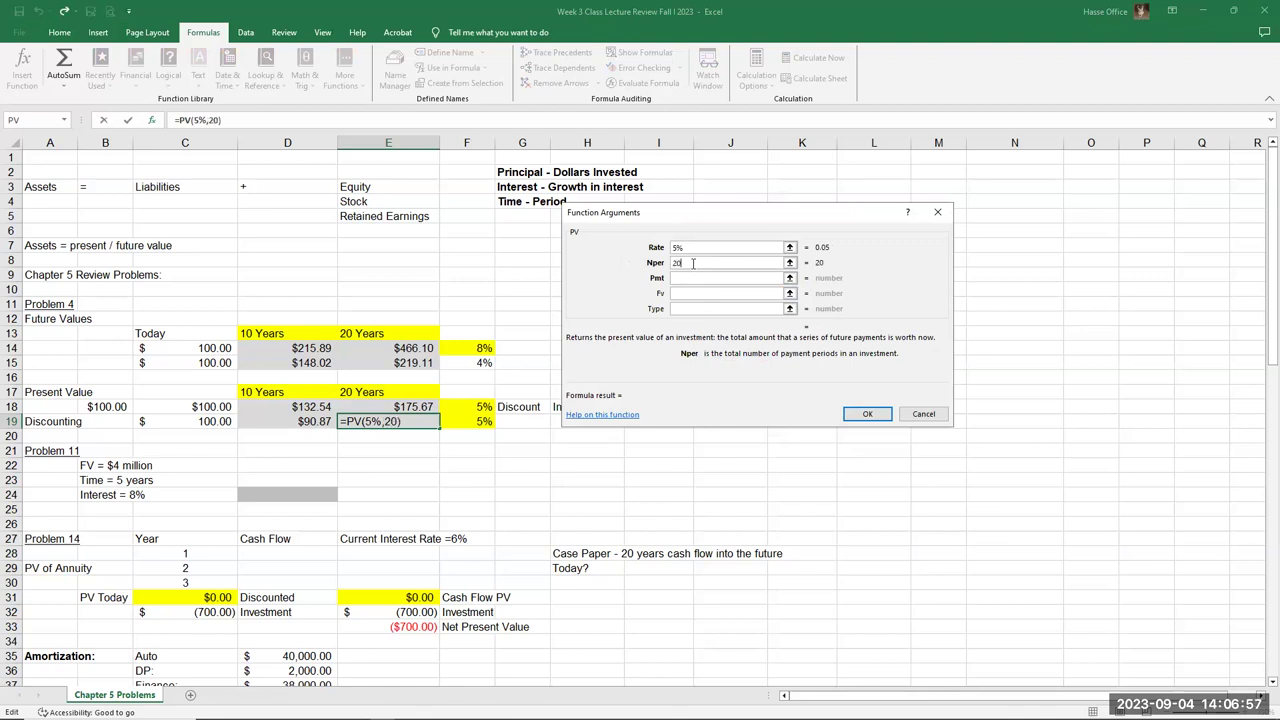
{"action": "left_click", "coordinate": [679, 291]}
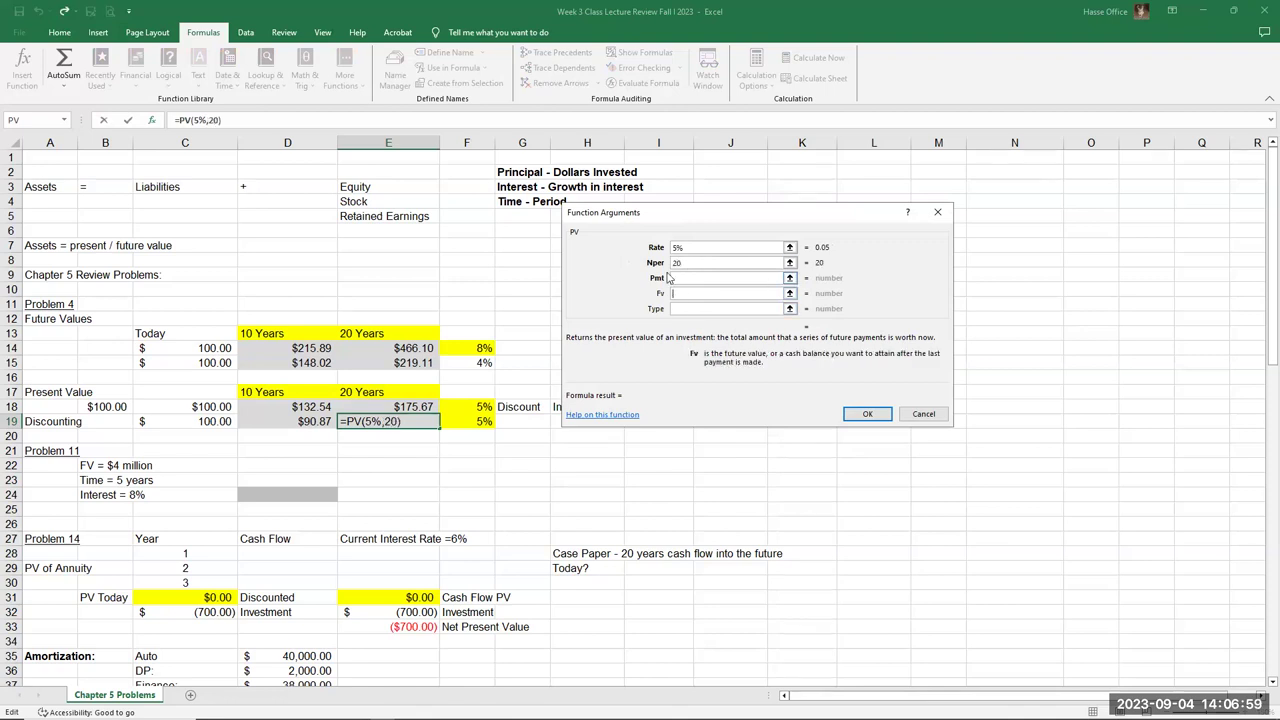
{"action": "type", "text": "-219.11"}
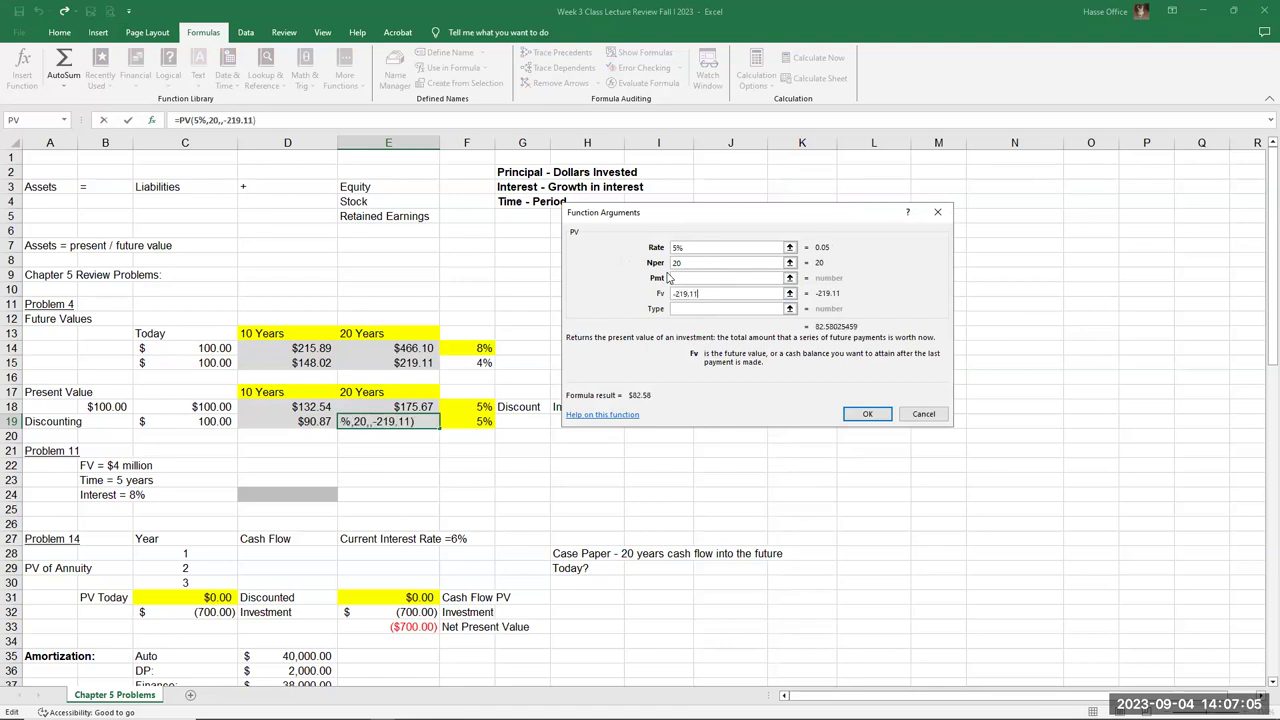
{"action": "key", "text": "Return"}
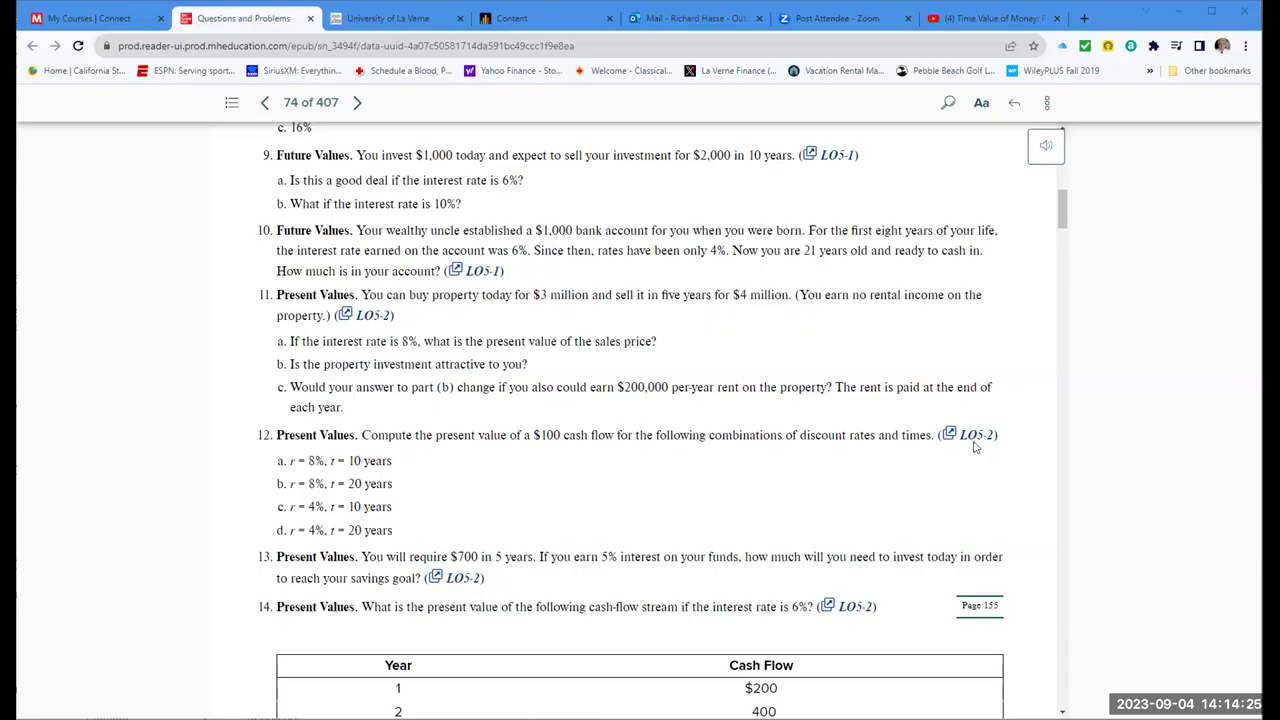
- Switch from the Connect eBook back to the Excel review workbook
{"action": "key", "text": "alt+Tab"}
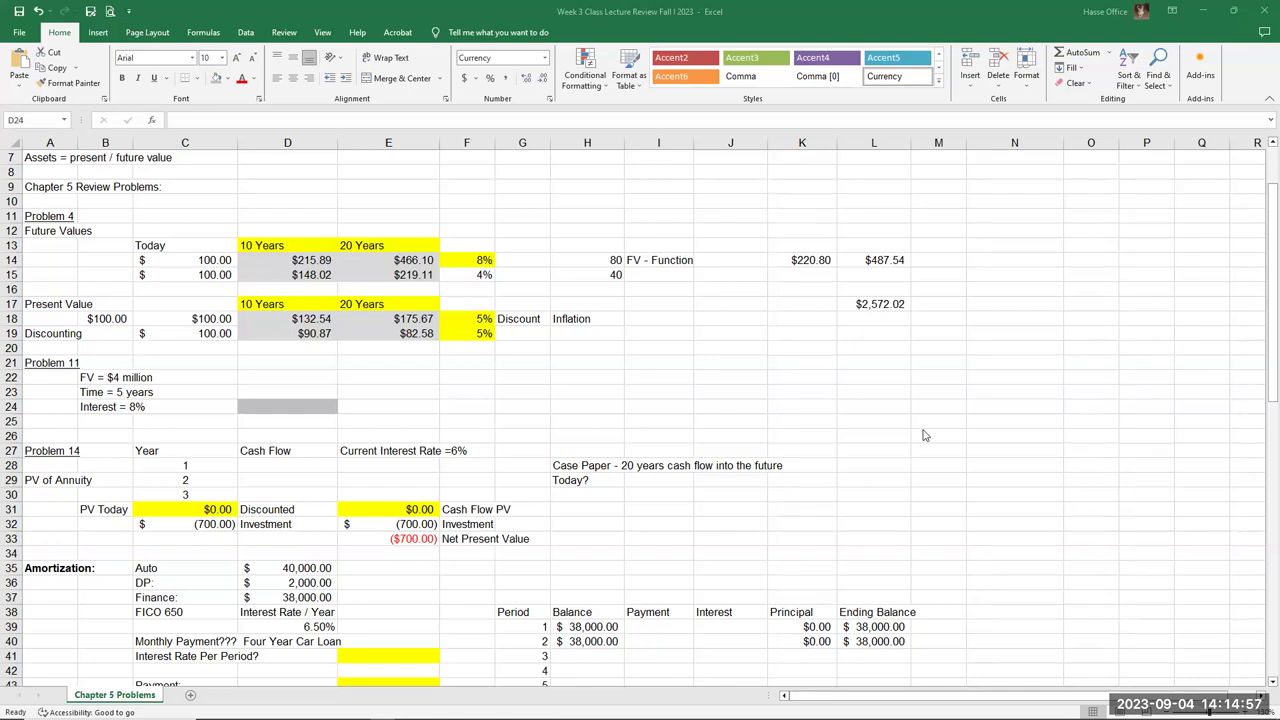
- Select D24 and insert the PV function from the Financial list
{"action": "left_click", "coordinate": [260, 408]}
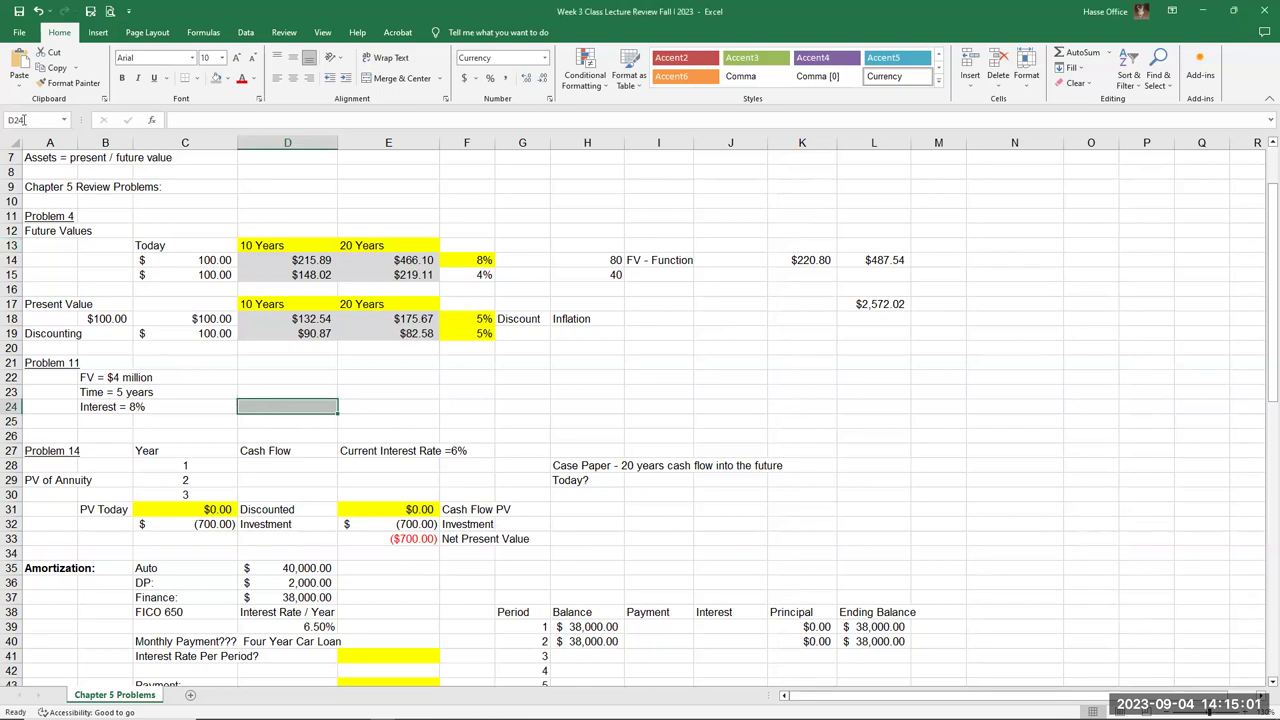
{"action": "left_click", "coordinate": [203, 32]}
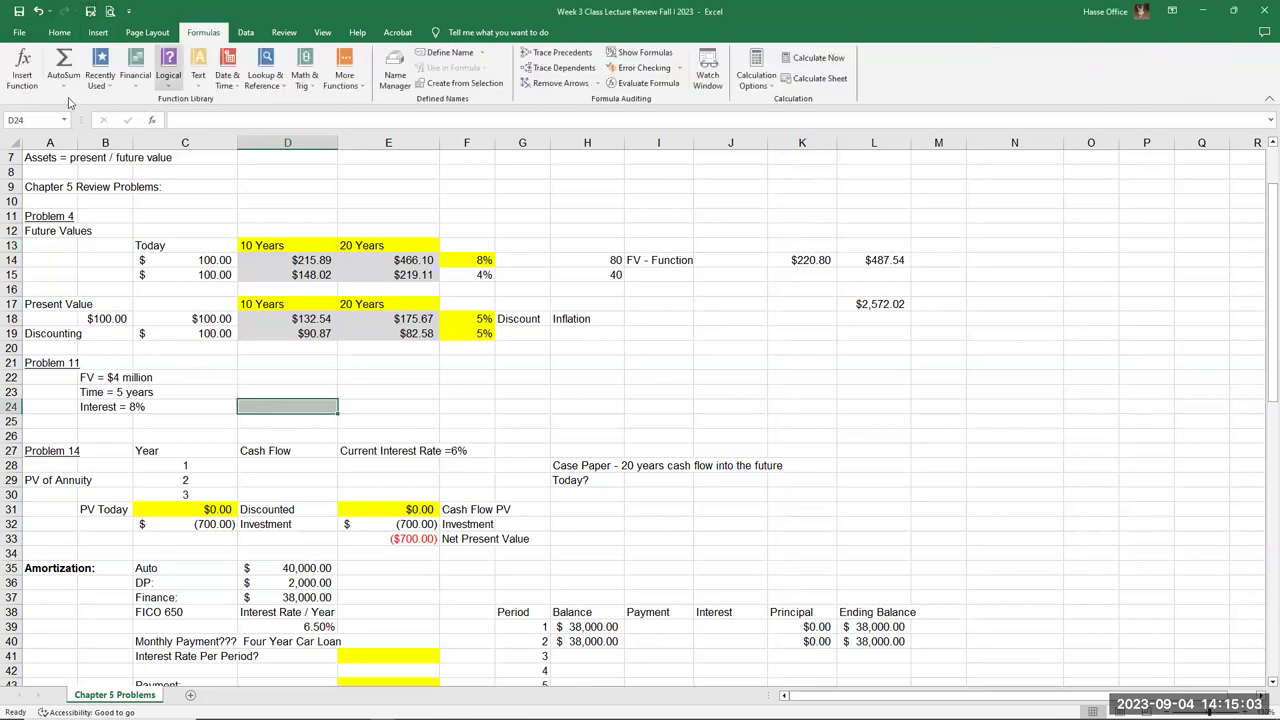
{"action": "left_click", "coordinate": [22, 70]}
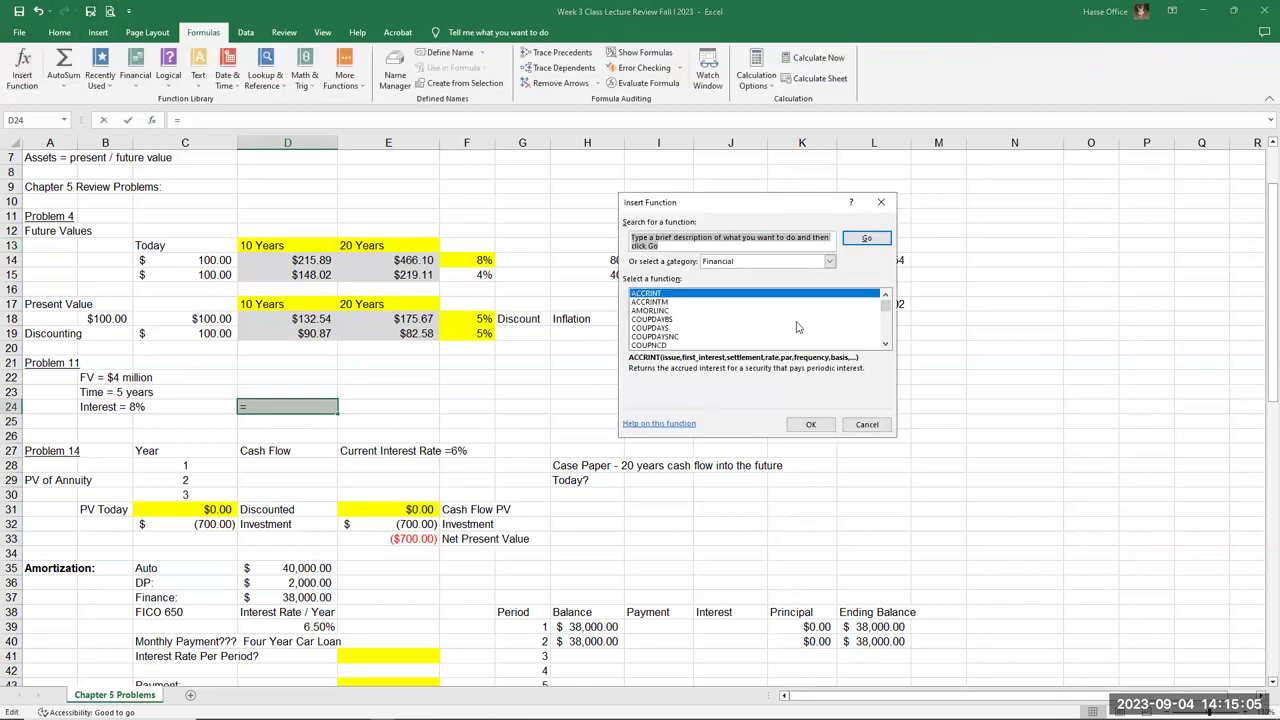
{"action": "scroll", "coordinate": [885, 338], "scroll_direction": "down", "scroll_amount": 6}
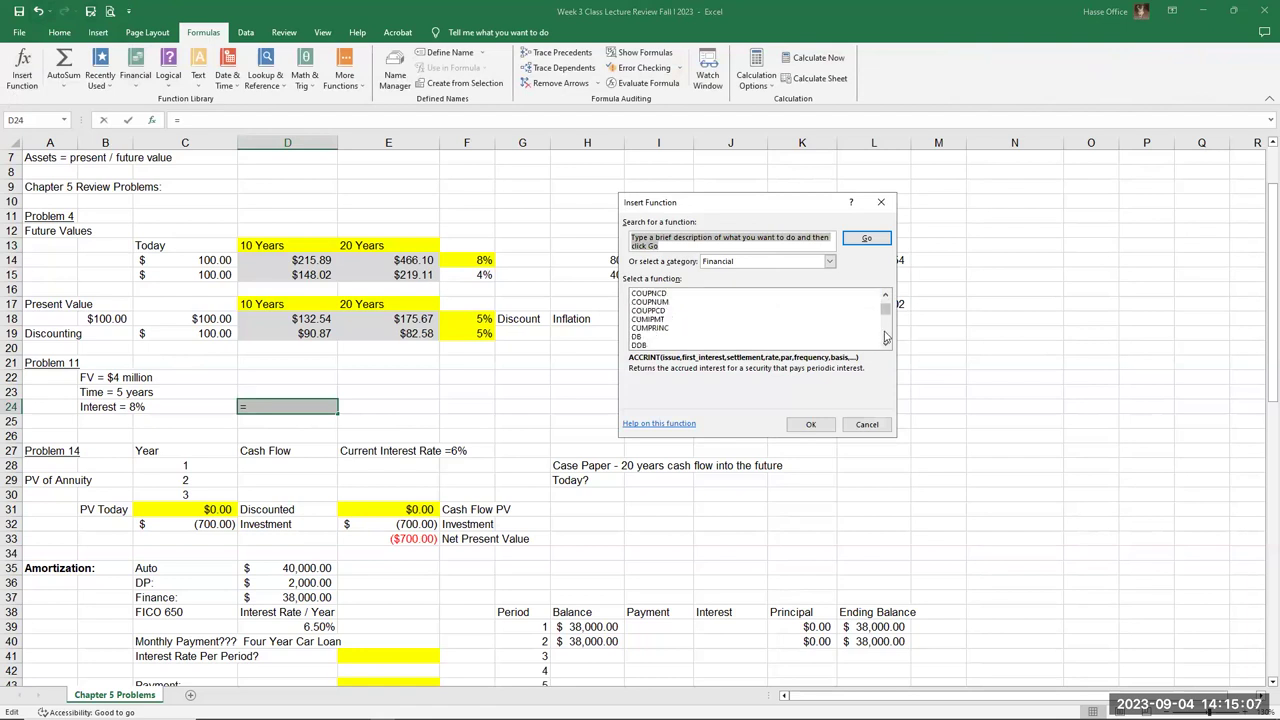
{"action": "scroll", "coordinate": [886, 338], "scroll_direction": "down", "scroll_amount": 2}
{"action": "scroll", "coordinate": [886, 340], "scroll_direction": "down", "scroll_amount": 2}
{"action": "scroll", "coordinate": [886, 340], "scroll_direction": "down", "scroll_amount": 2}
{"action": "left_click", "coordinate": [647, 319]}
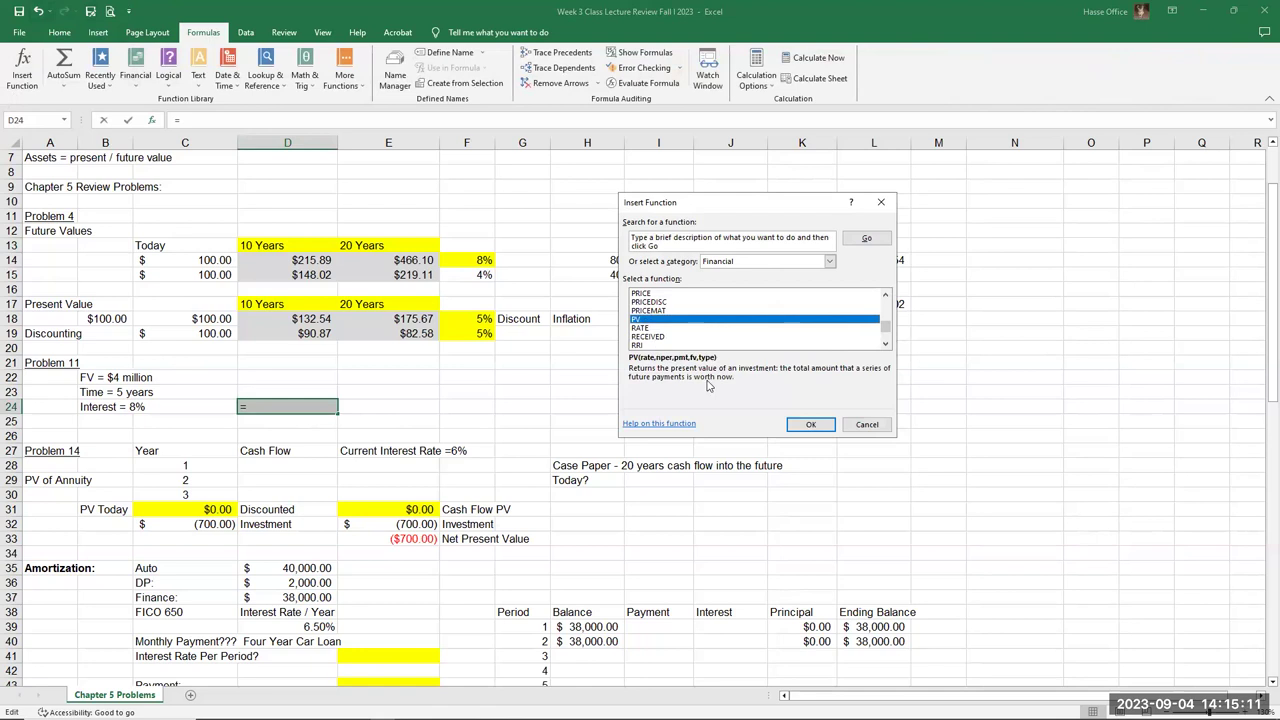
{"action": "left_click", "coordinate": [800, 420]}
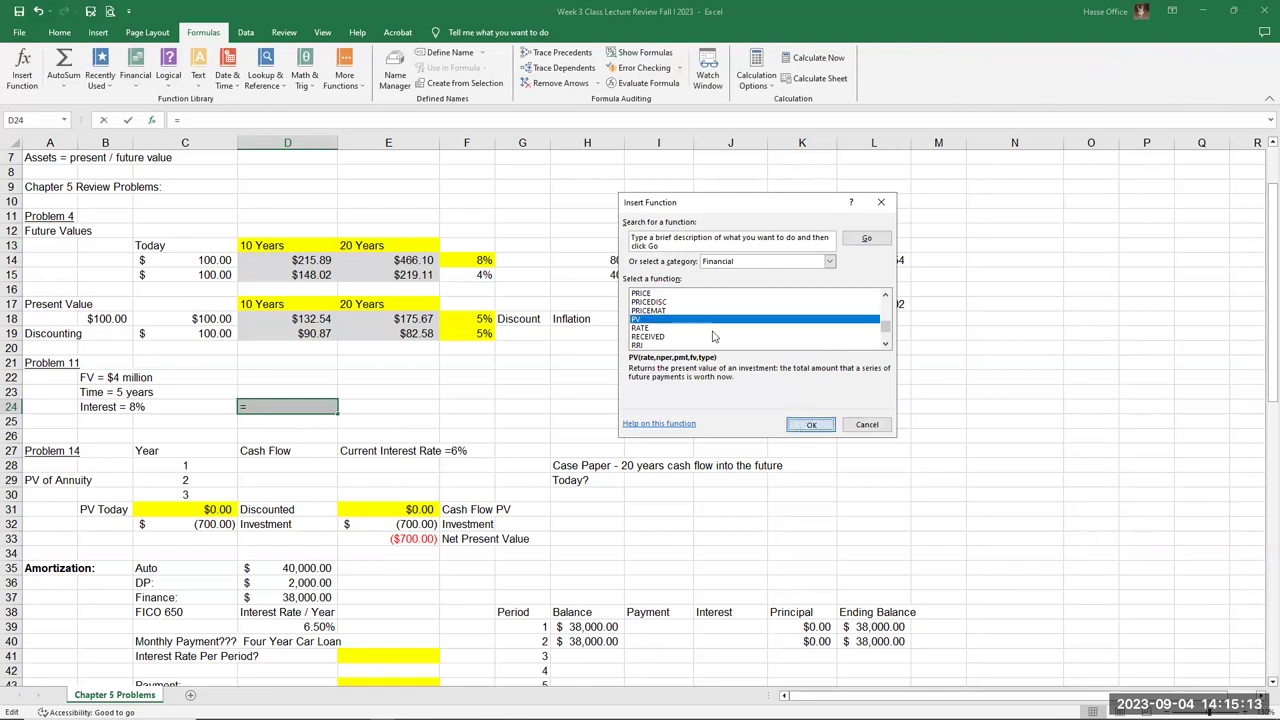
- Enter rate 8%, 5 periods and future value -4000000, returning $2,722,333
{"action": "type", "text": "8%"}
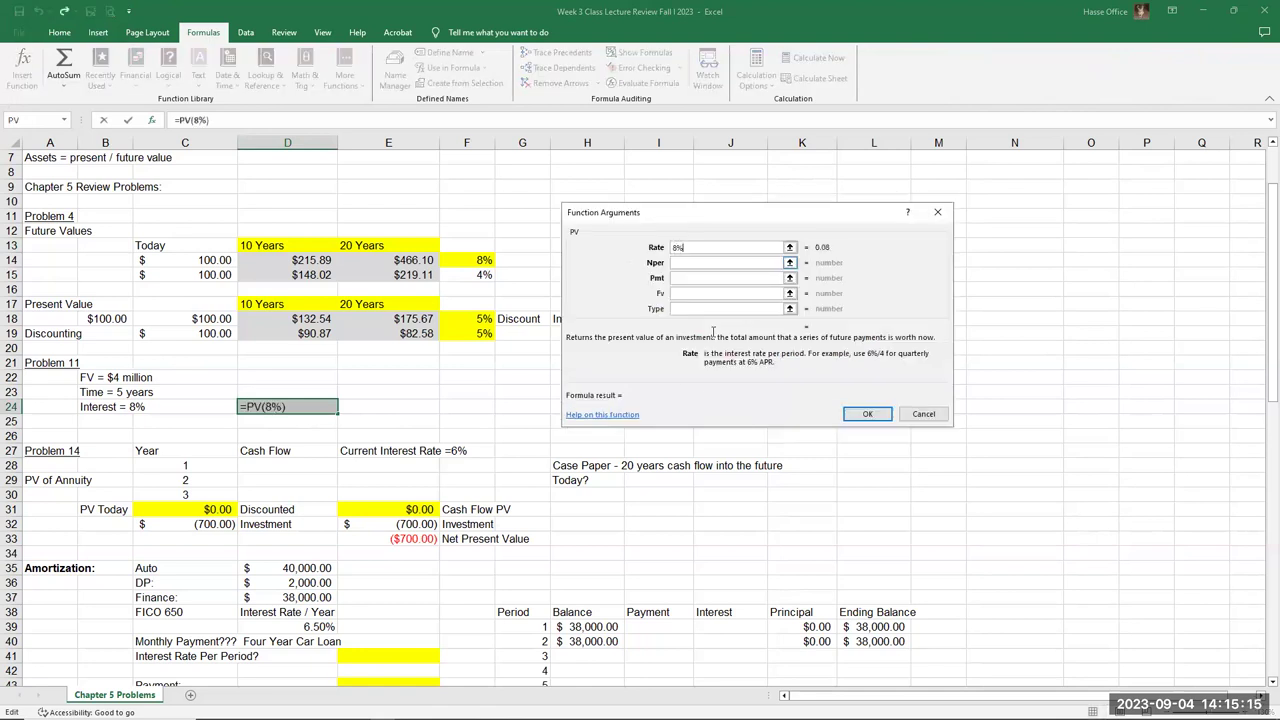
{"action": "left_click", "coordinate": [692, 264]}
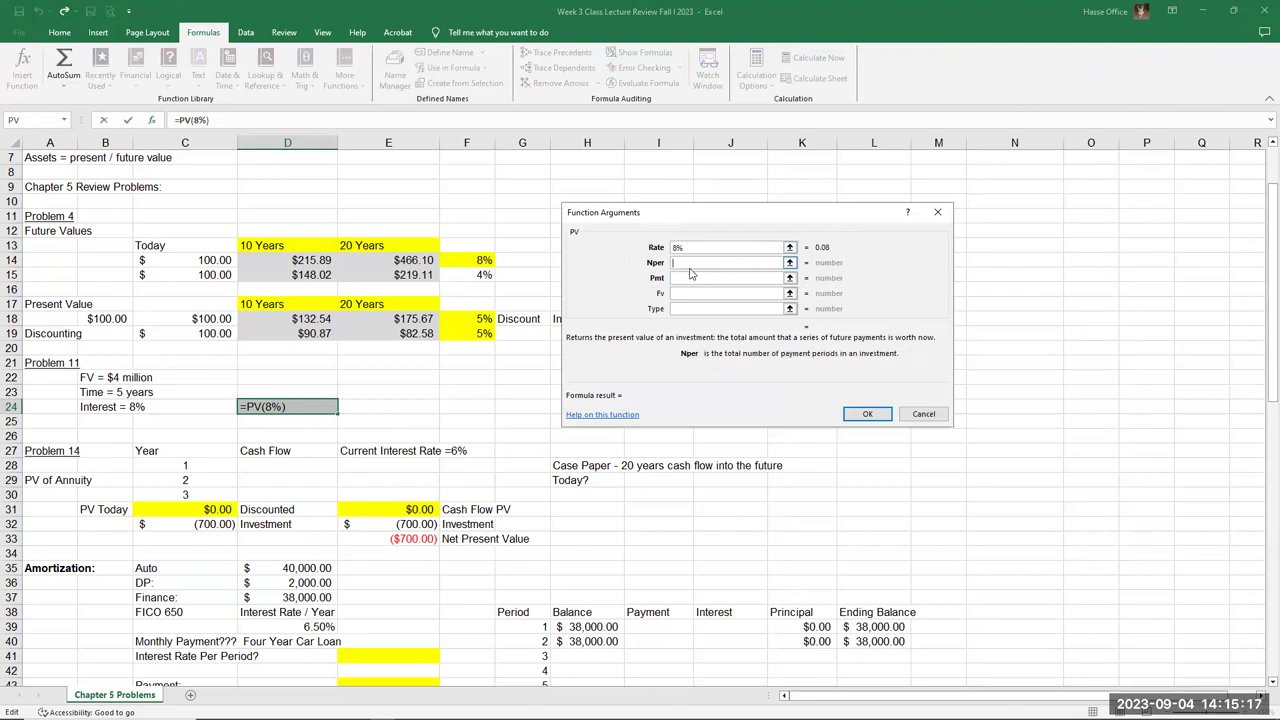
{"action": "type", "text": "5"}
{"action": "left_click", "coordinate": [688, 292]}
{"action": "type", "text": "-4"}
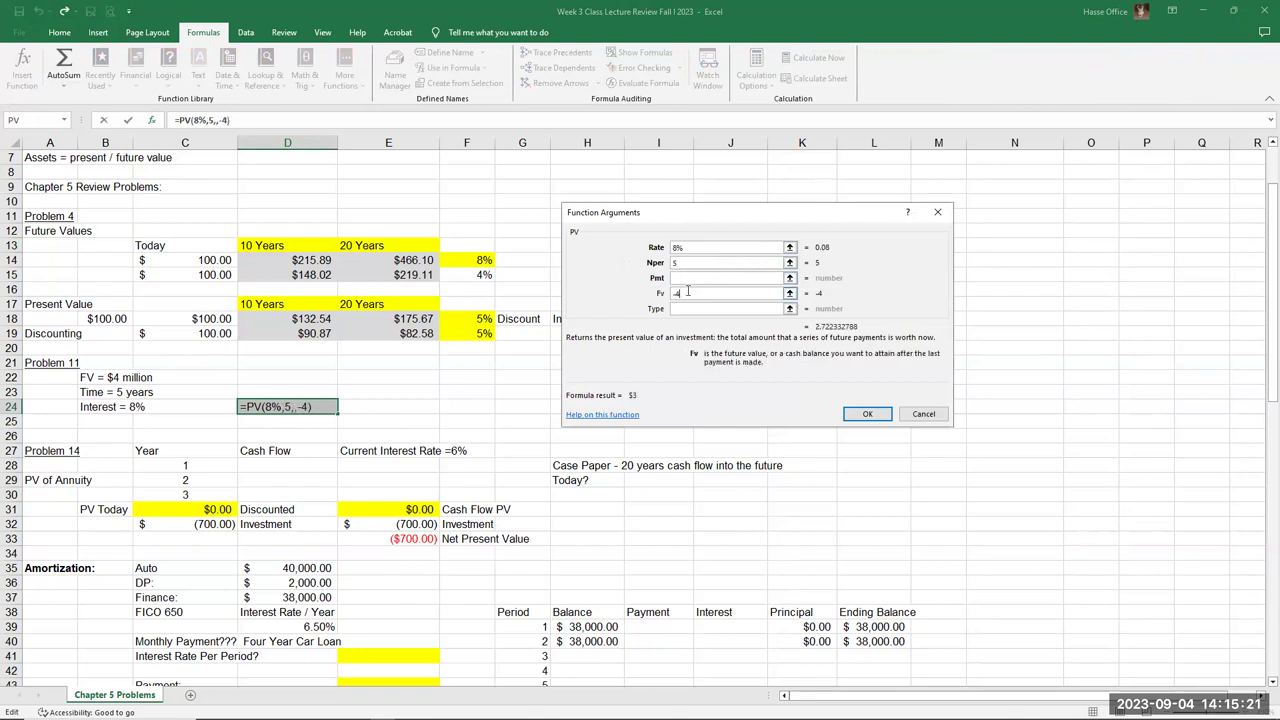
{"action": "type", "text": "000000"}
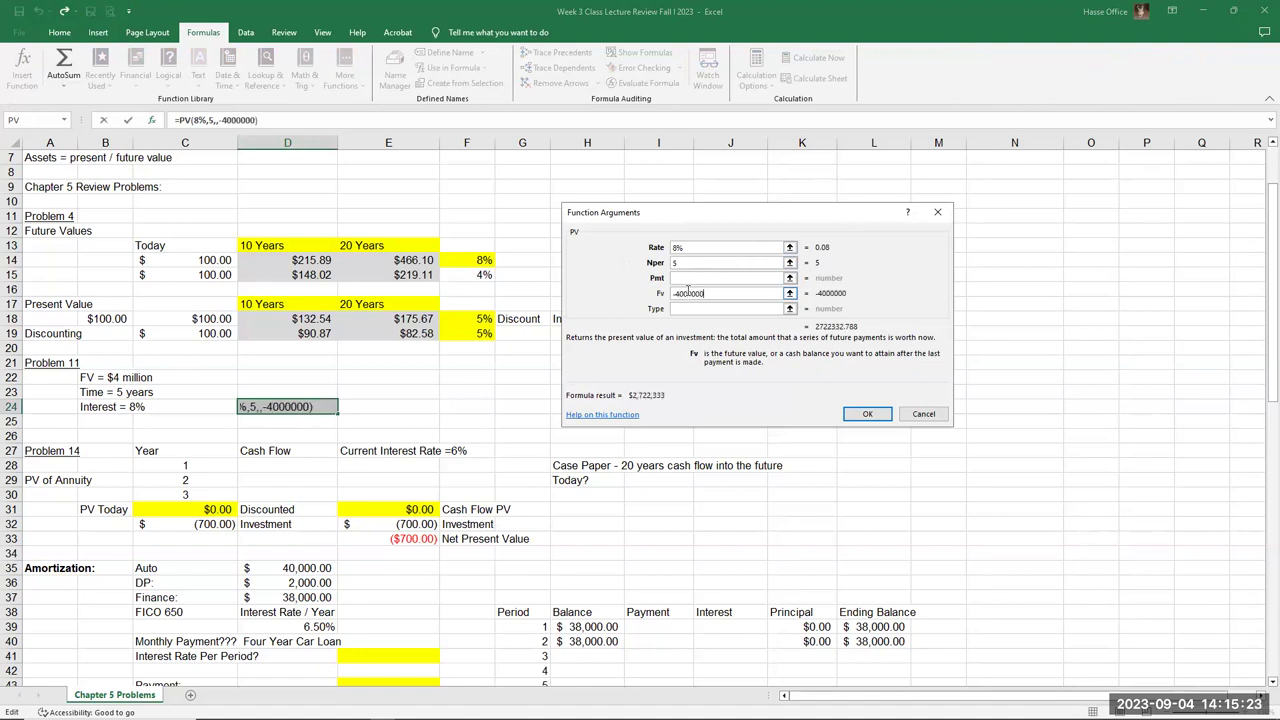
{"action": "key", "text": "Return"}
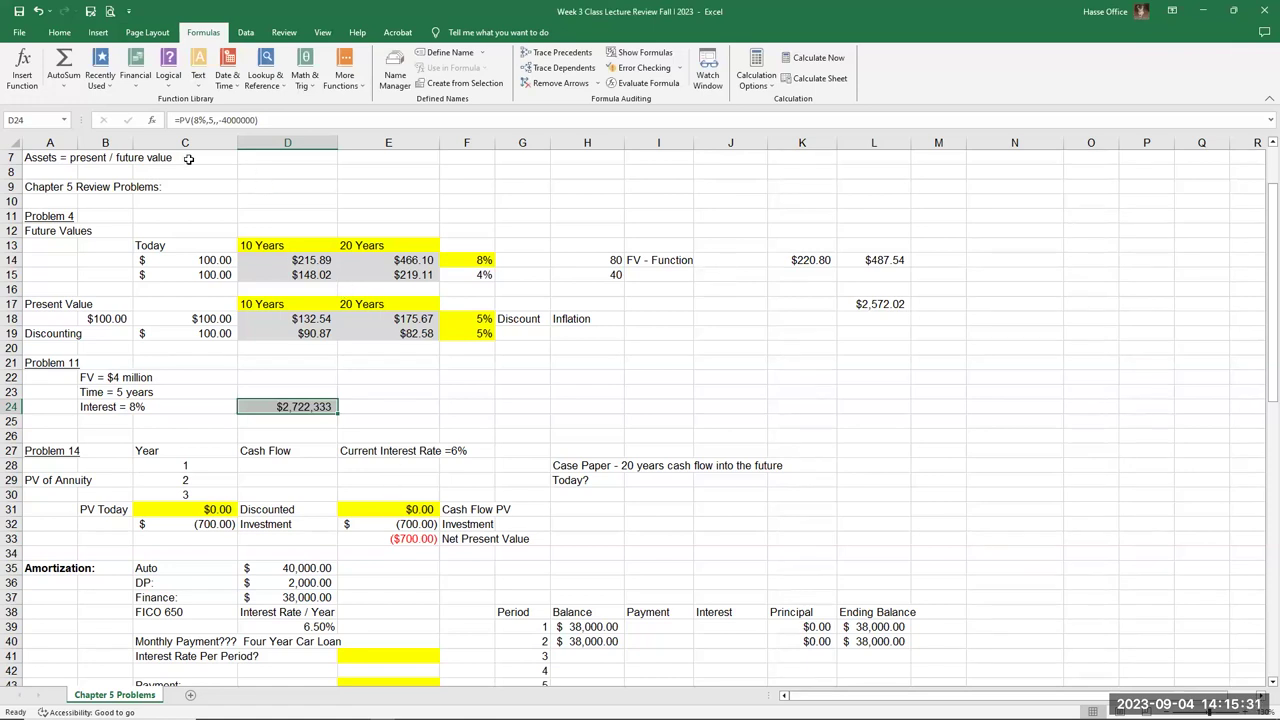
- Show D24 with two extra decimals ($2,722,332.79), then revert to whole dollars
{"action": "left_click", "coordinate": [66, 33]}
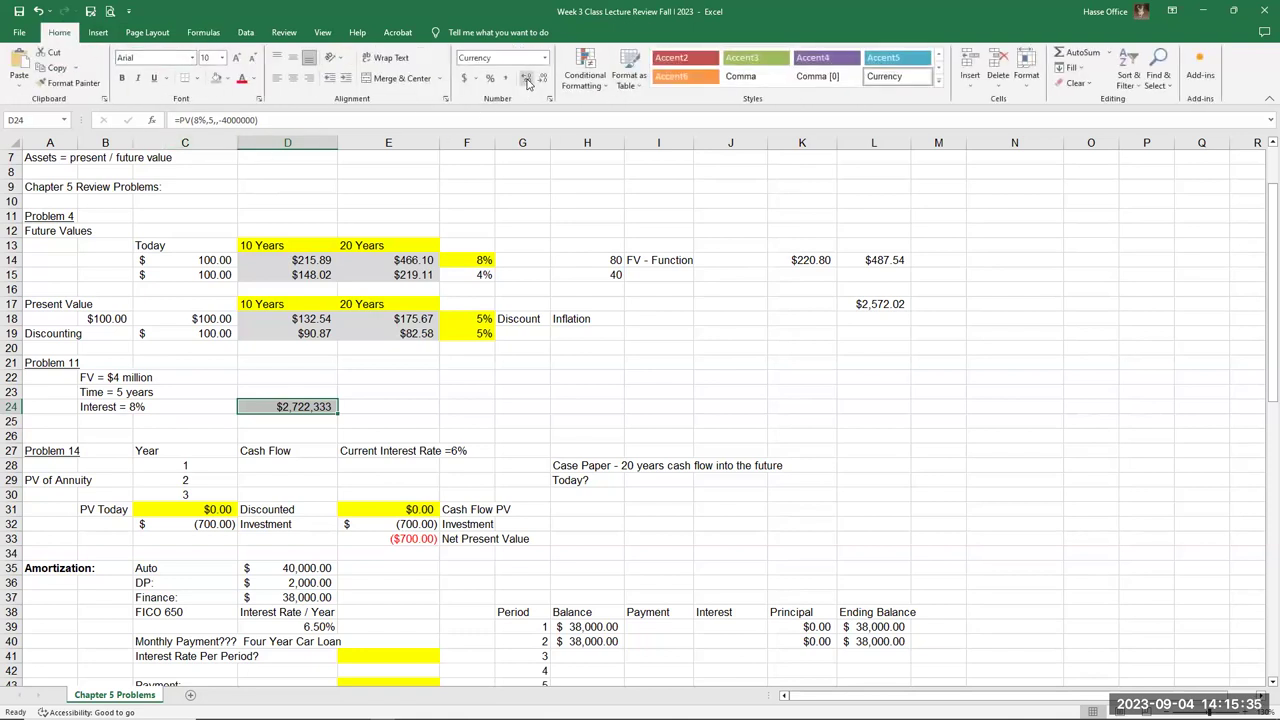
{"action": "left_click", "coordinate": [527, 80]}
{"action": "left_click", "coordinate": [527, 80]}
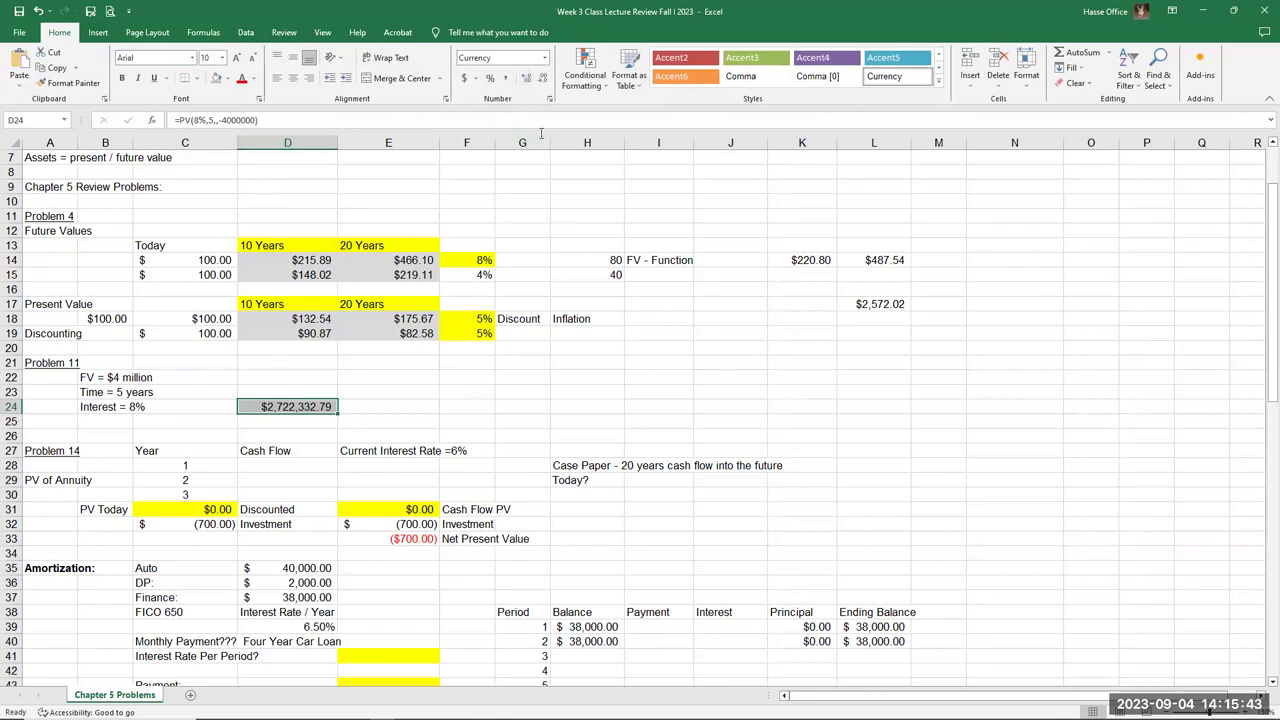
{"action": "left_click", "coordinate": [544, 79]}
{"action": "left_click", "coordinate": [544, 79]}
{"action": "left_click", "coordinate": [307, 392]}
{"action": "left_click", "coordinate": [302, 408]}
{"action": "left_click", "coordinate": [362, 409]}
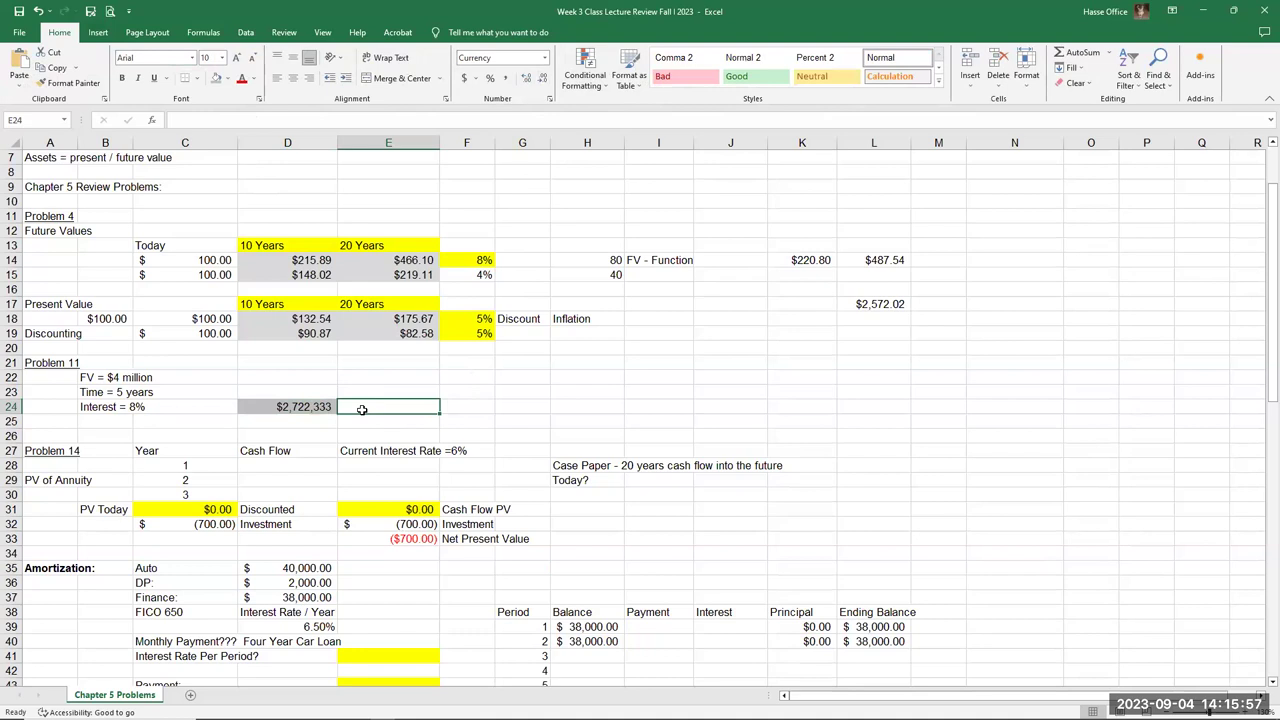
- Type the note 'NOOOOO!' into E24
{"action": "type", "text": "NOOOOO"}
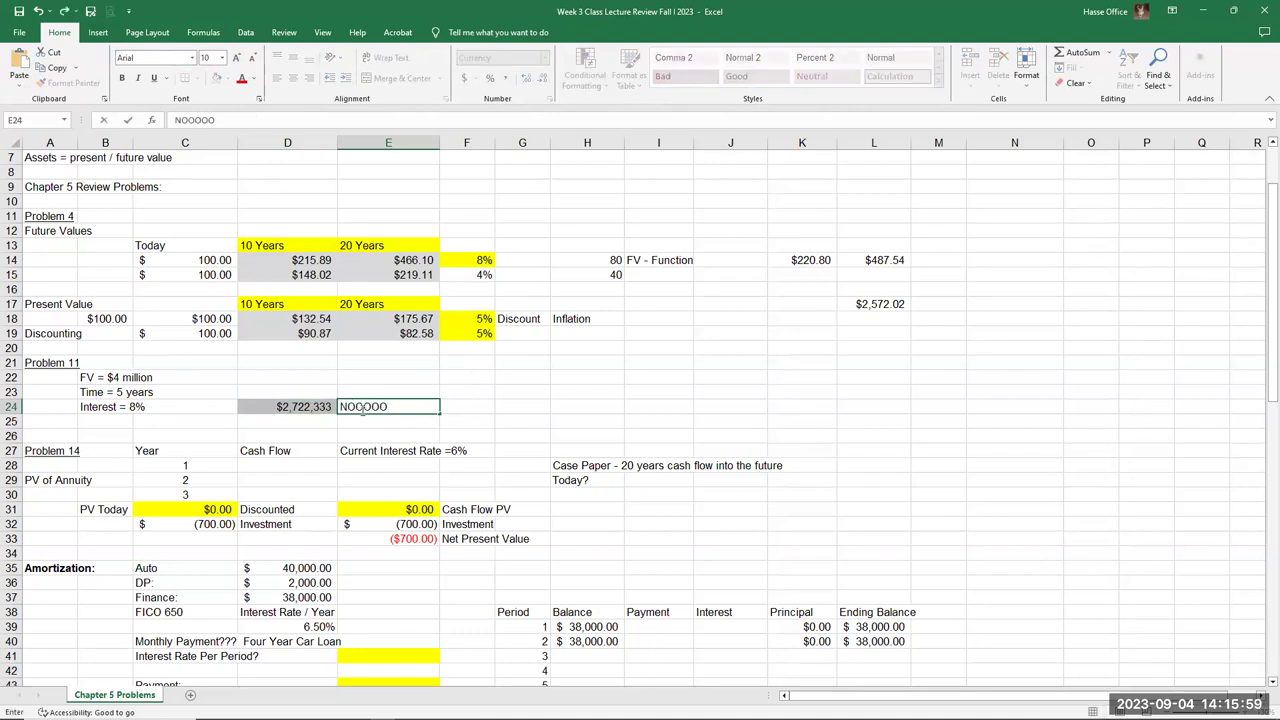
{"action": "type", "text": "!"}
{"action": "left_click", "coordinate": [507, 417]}
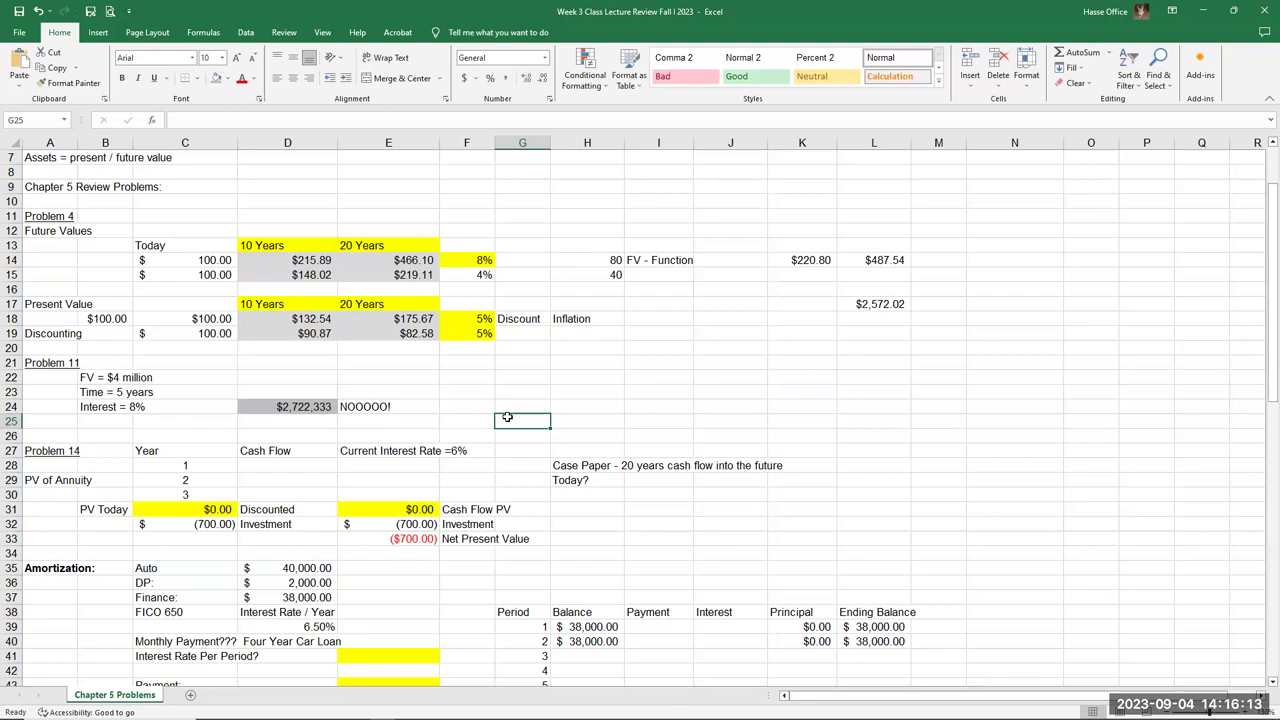
{"action": "left_click", "coordinate": [303, 405]}
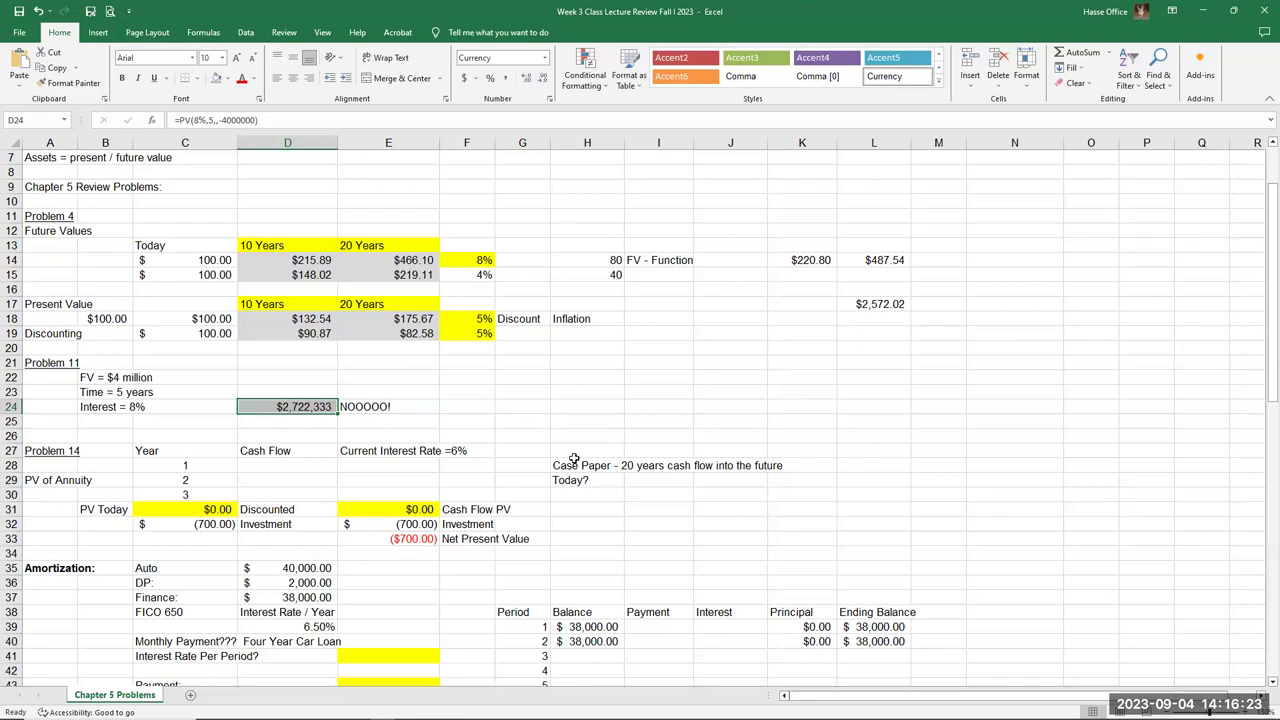
{"action": "left_click", "coordinate": [307, 422]}
{"action": "left_click", "coordinate": [310, 388]}
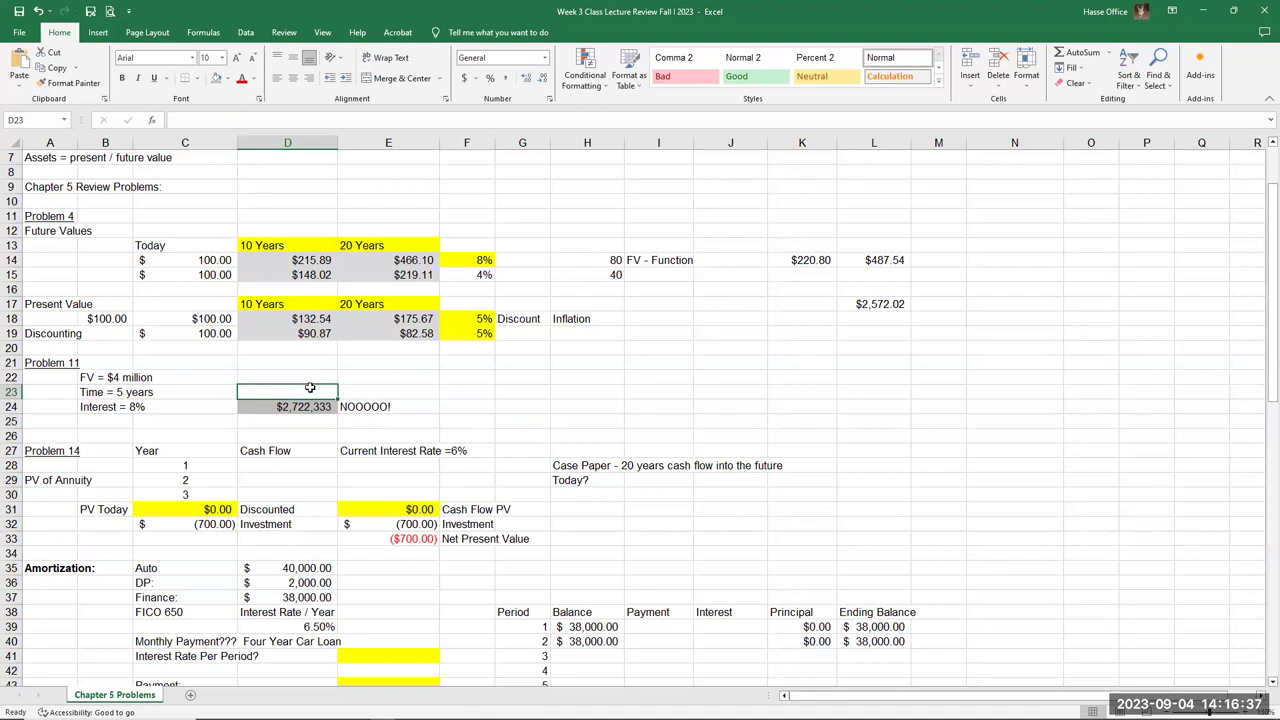
{"action": "left_click", "coordinate": [297, 410]}
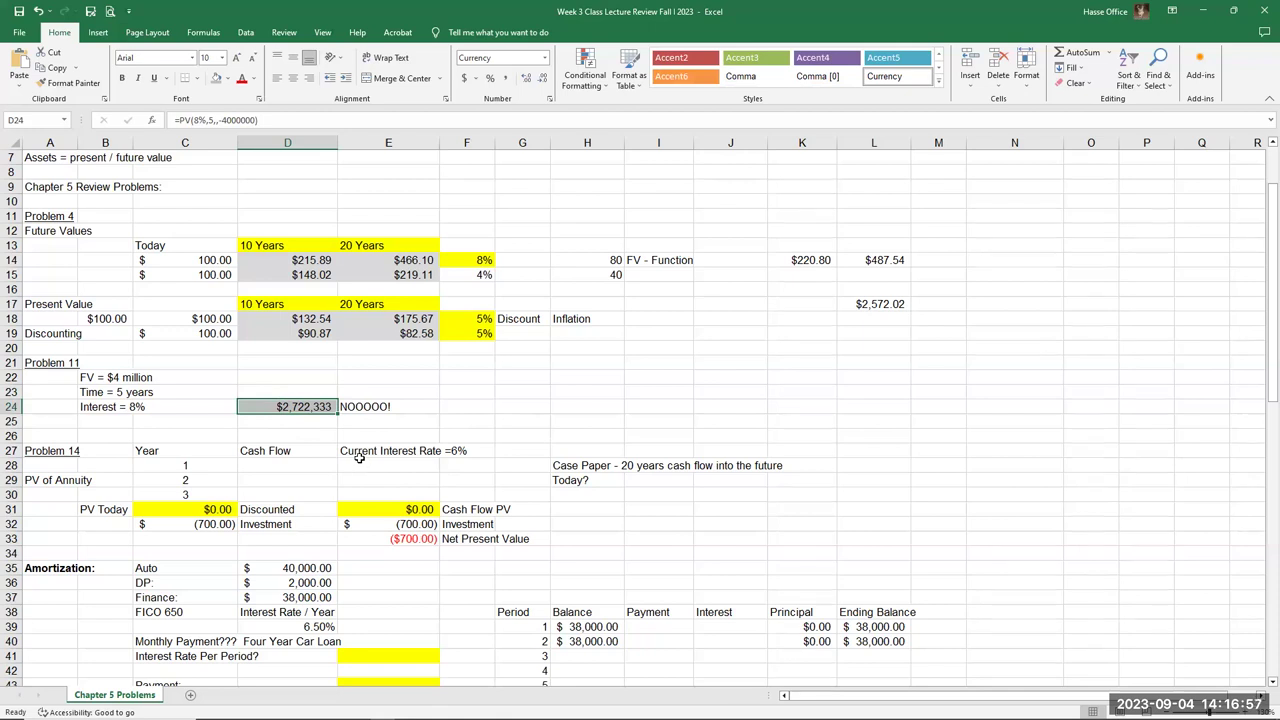
{"action": "left_click", "coordinate": [205, 260]}
{"action": "left_click", "coordinate": [208, 274]}
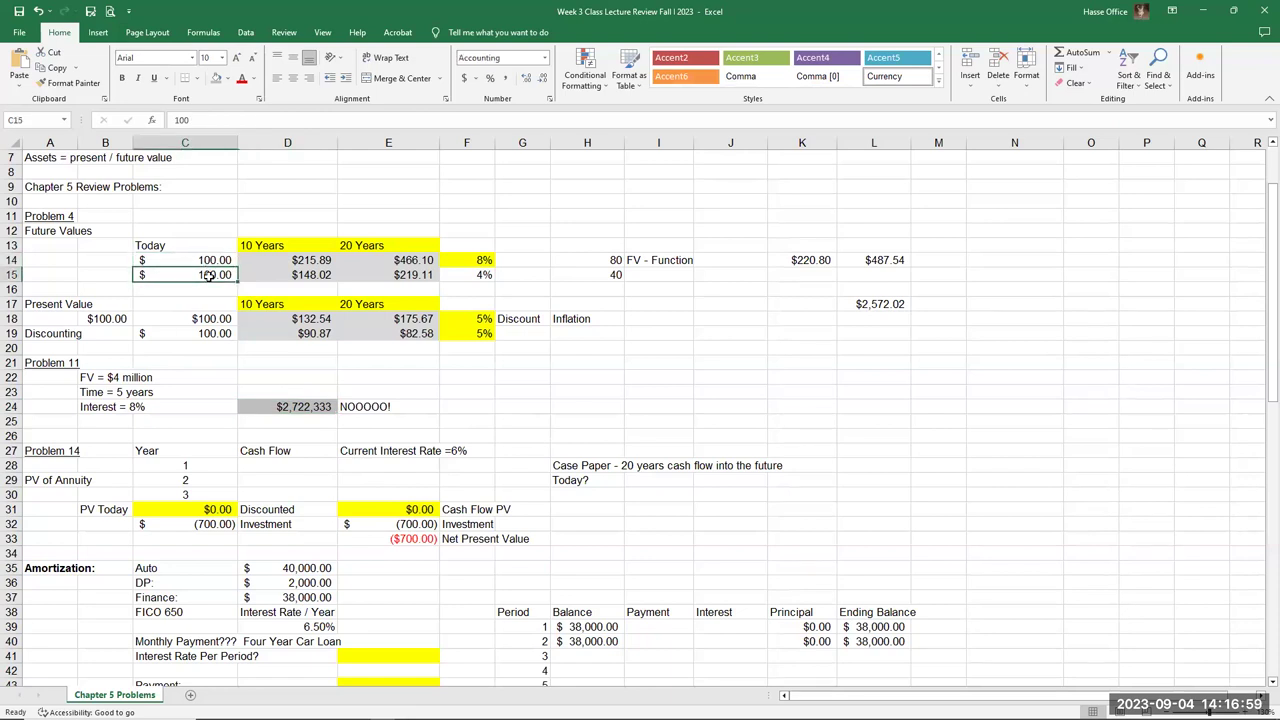
{"action": "left_click", "coordinate": [278, 405]}
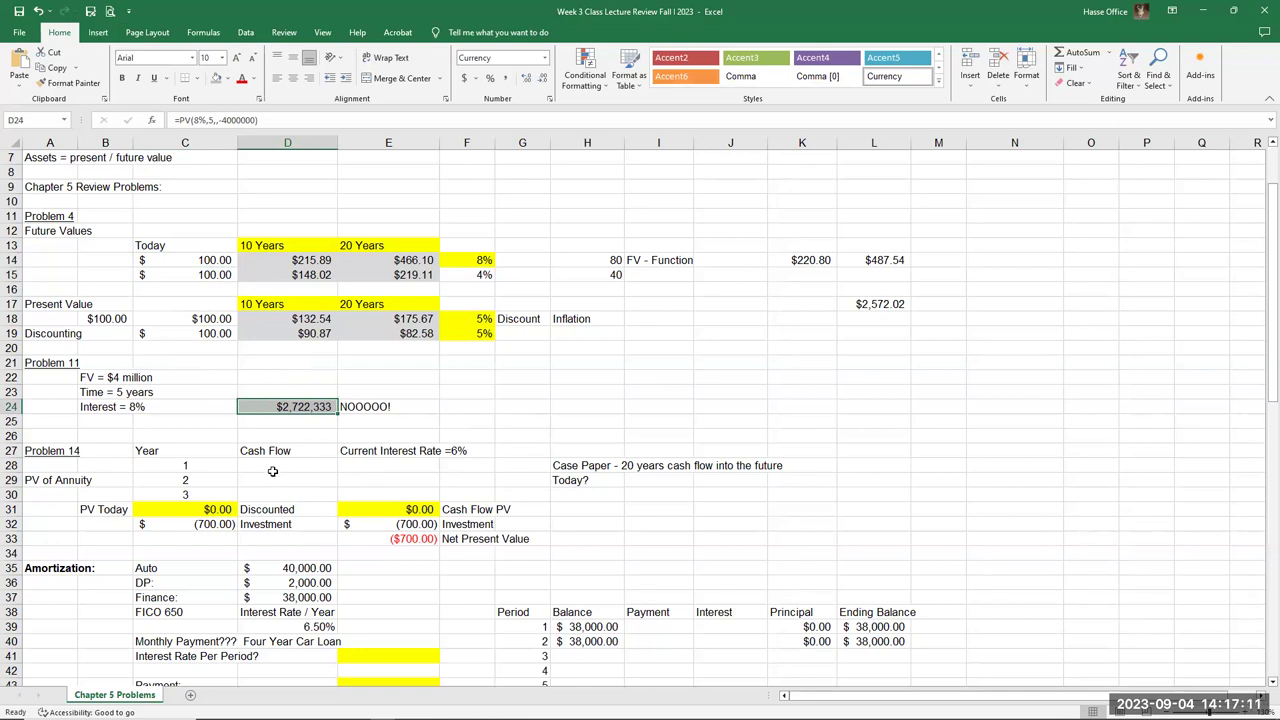
{"action": "left_click_drag", "start_coordinate": [274, 463], "coordinate": [278, 489]}
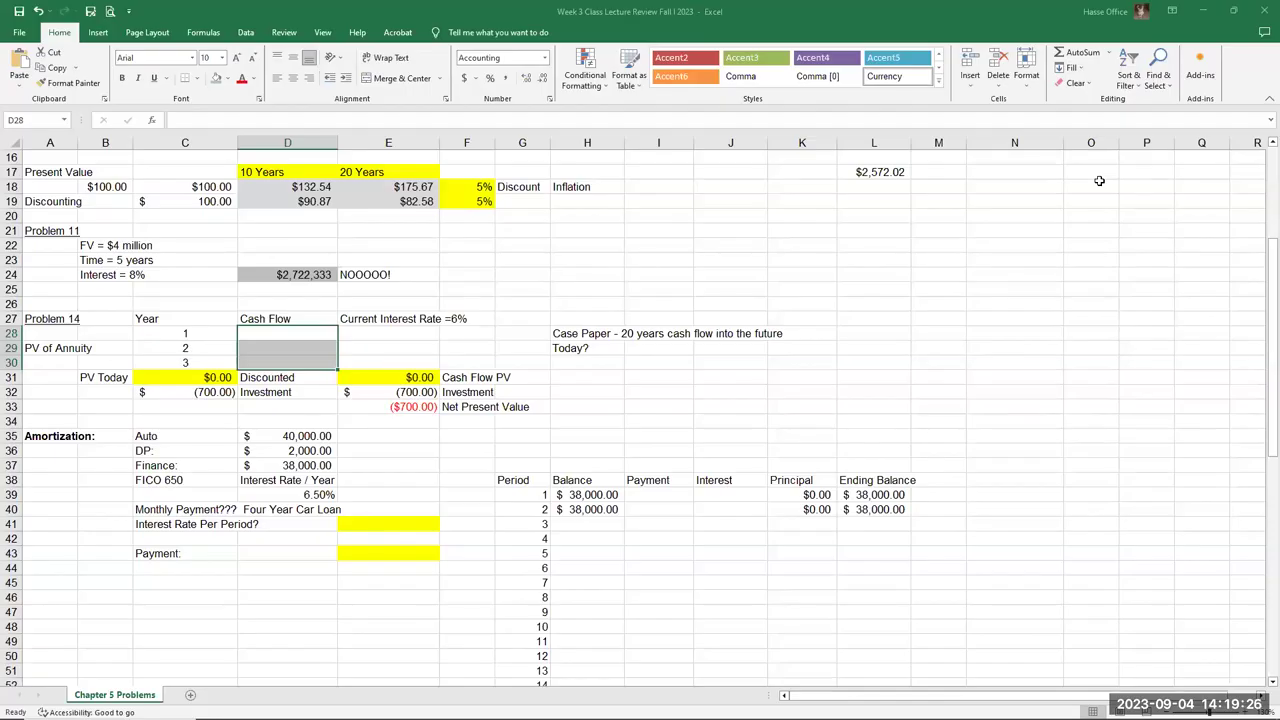
{"action": "left_click", "coordinate": [574, 338]}
{"action": "key", "text": "Delete"}
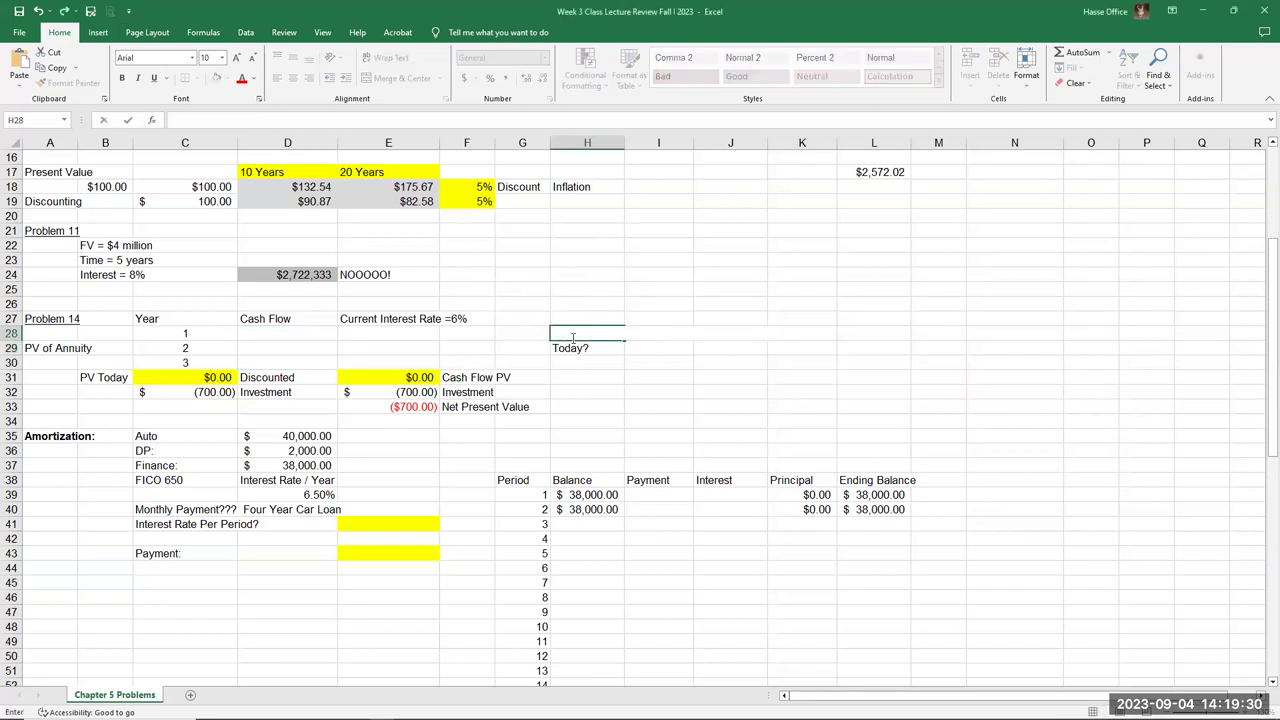
{"action": "left_click_drag", "start_coordinate": [552, 334], "coordinate": [684, 402]}
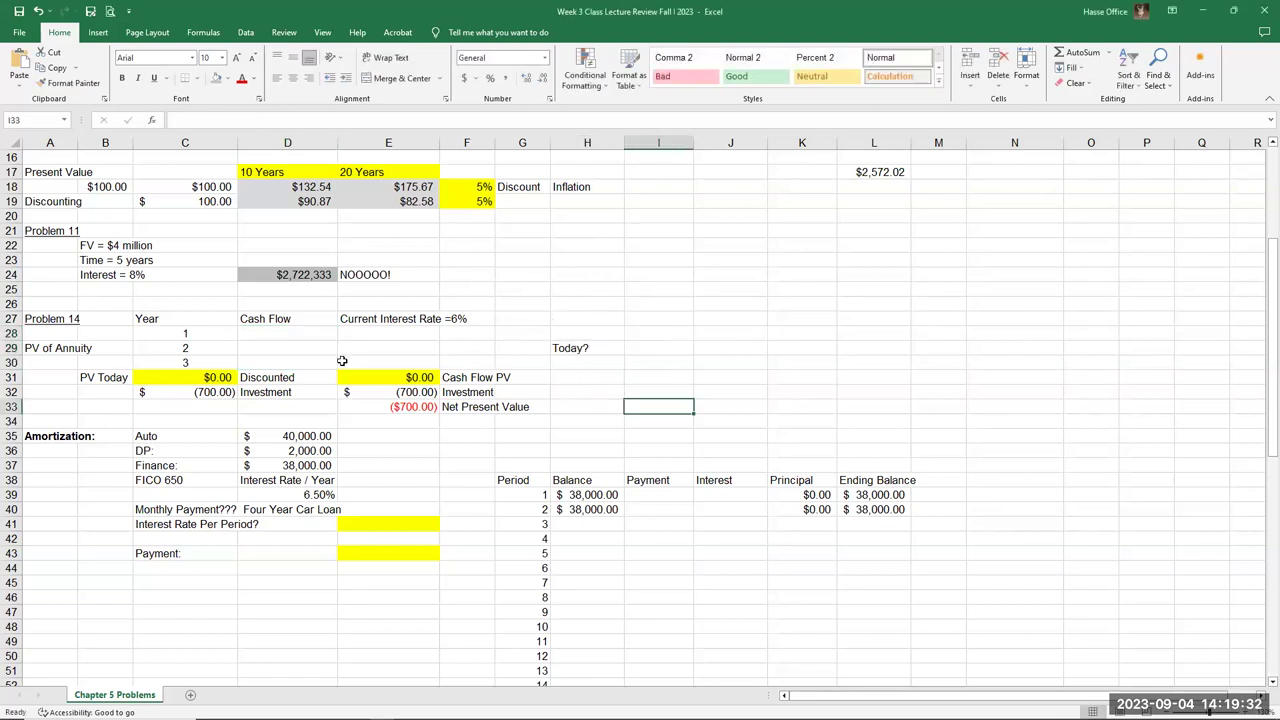
{"action": "left_click", "coordinate": [262, 334]}
{"action": "type", "text": "200"}
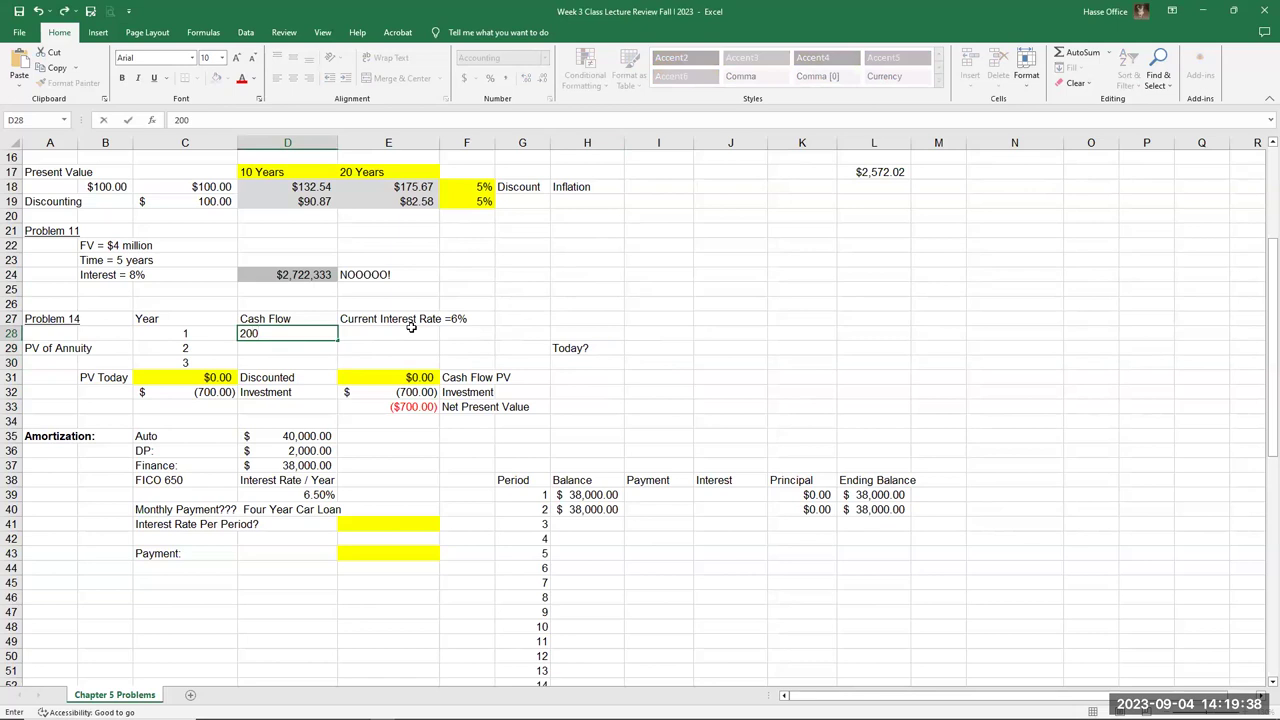
{"action": "key", "text": "Return"}
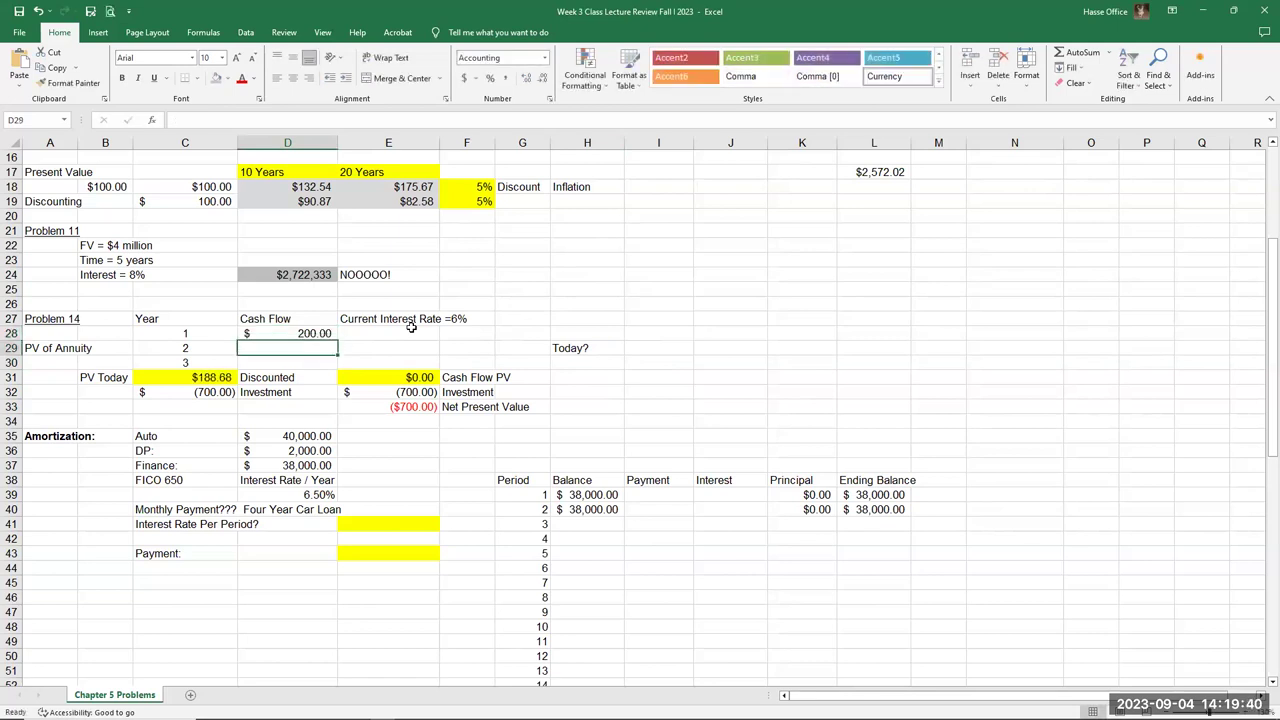
{"action": "left_click", "coordinate": [198, 377]}
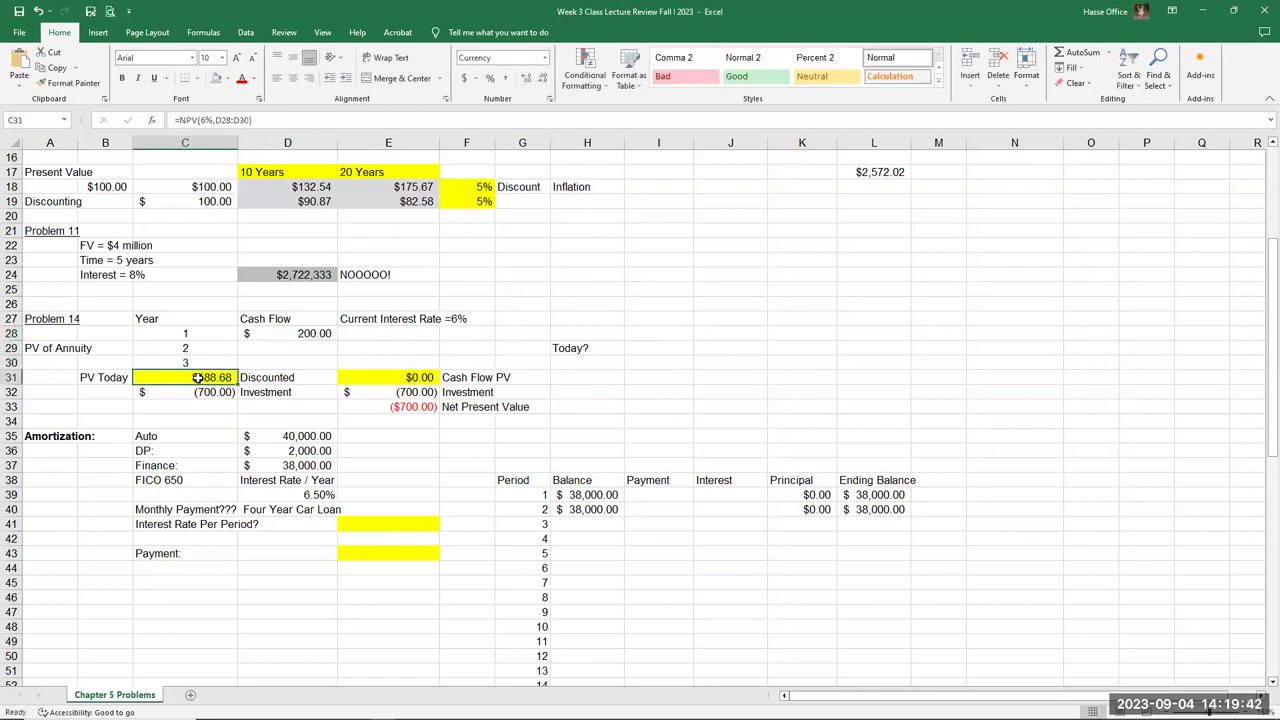
{"action": "key", "text": "BackSpace"}
{"action": "left_click", "coordinate": [170, 412]}
{"action": "left_click", "coordinate": [286, 342]}
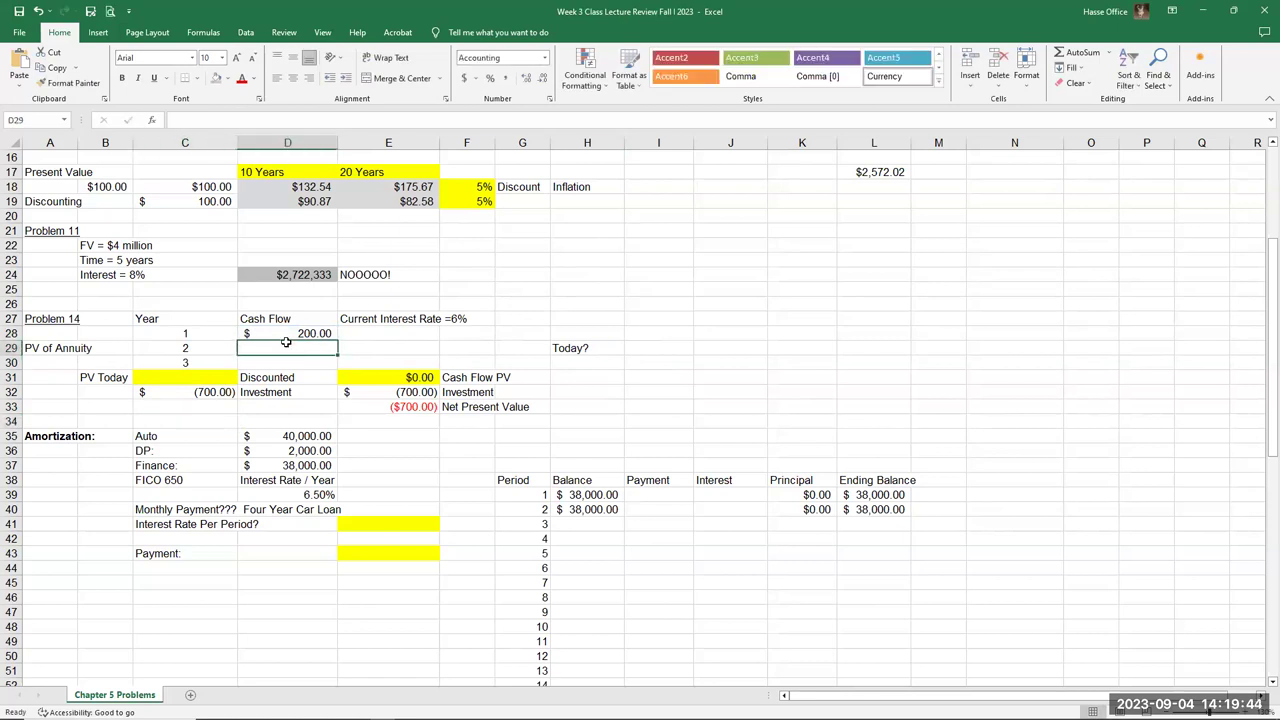
{"action": "type", "text": "400"}
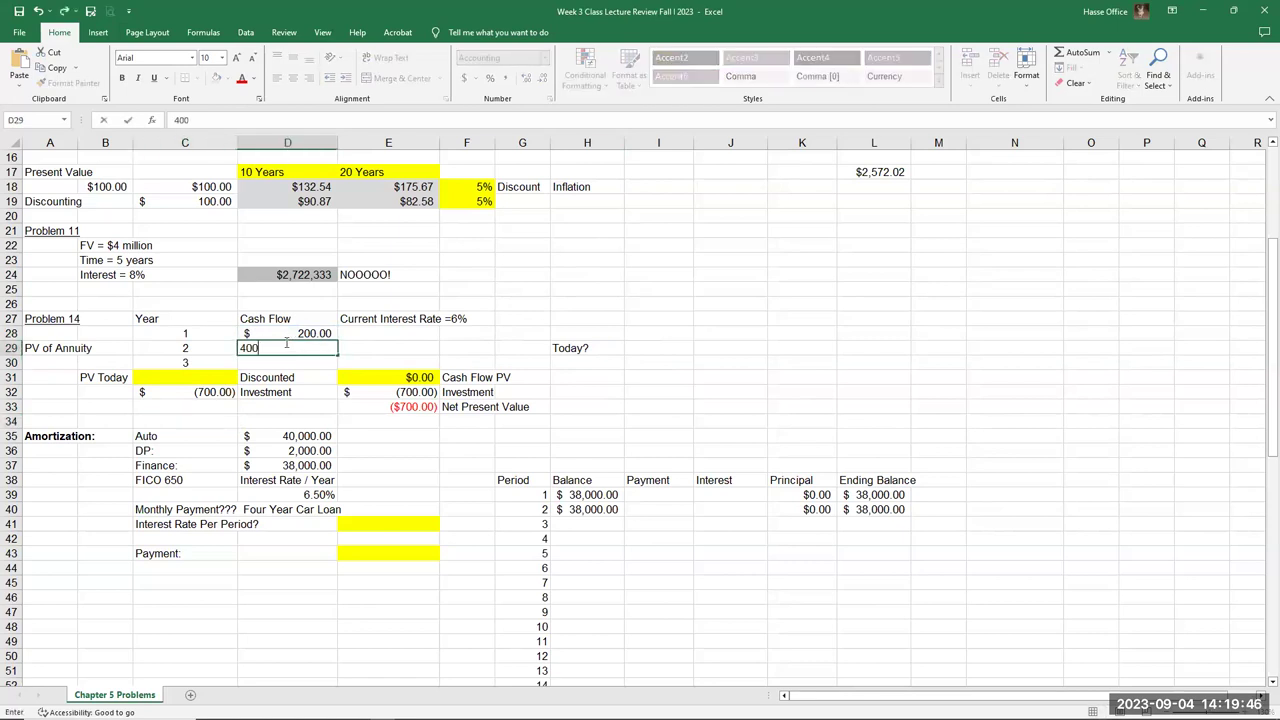
{"action": "key", "text": "Return"}
{"action": "type", "text": "300"}
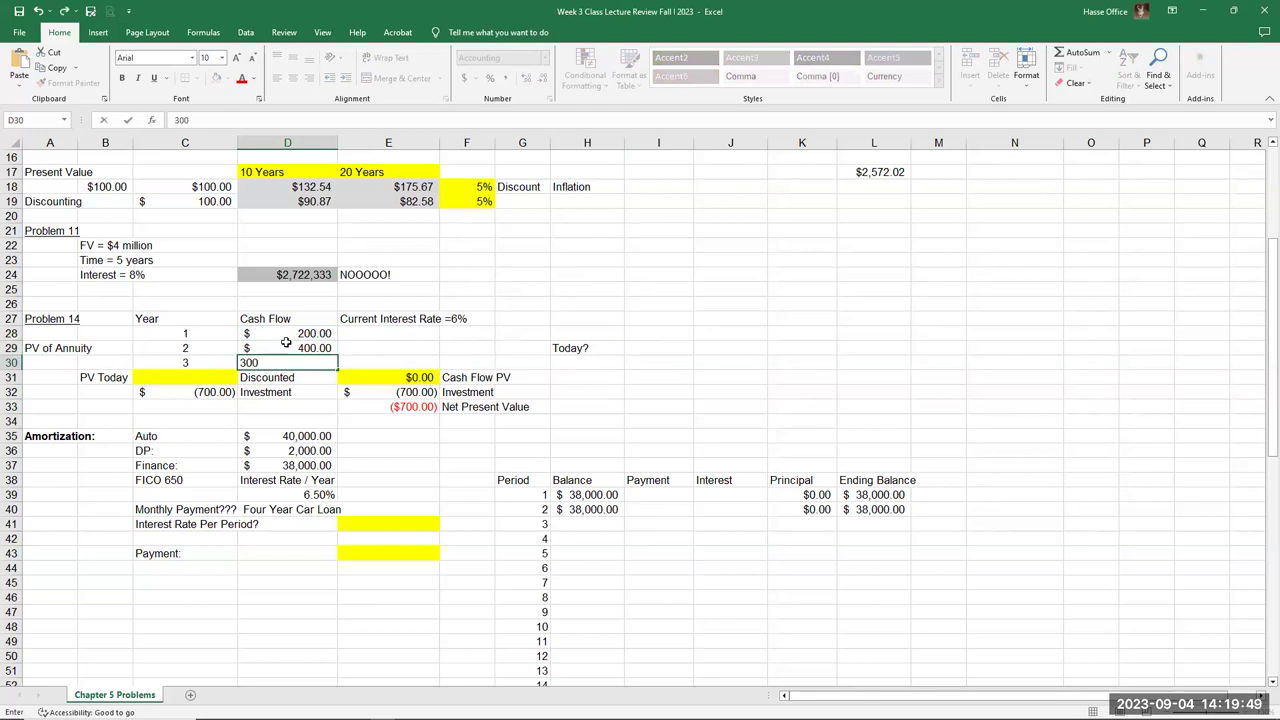
{"action": "key", "text": "Return"}
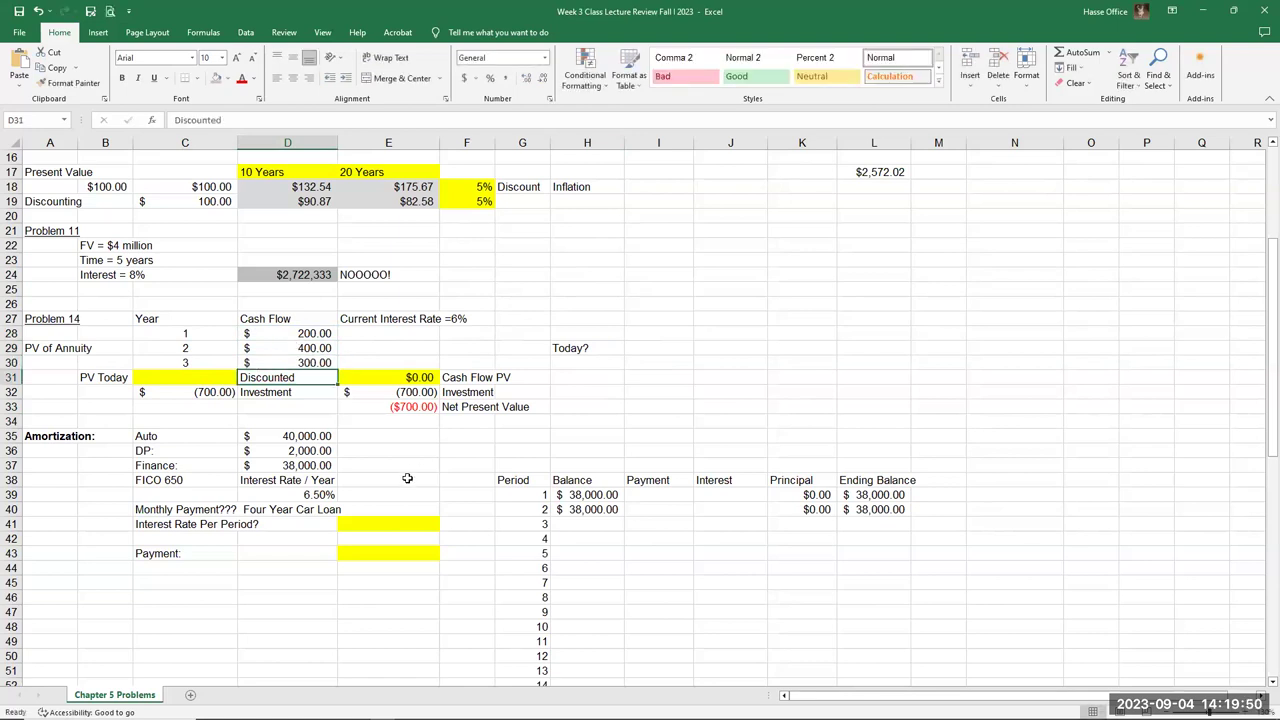
{"action": "left_click_drag", "start_coordinate": [297, 335], "coordinate": [300, 362]}
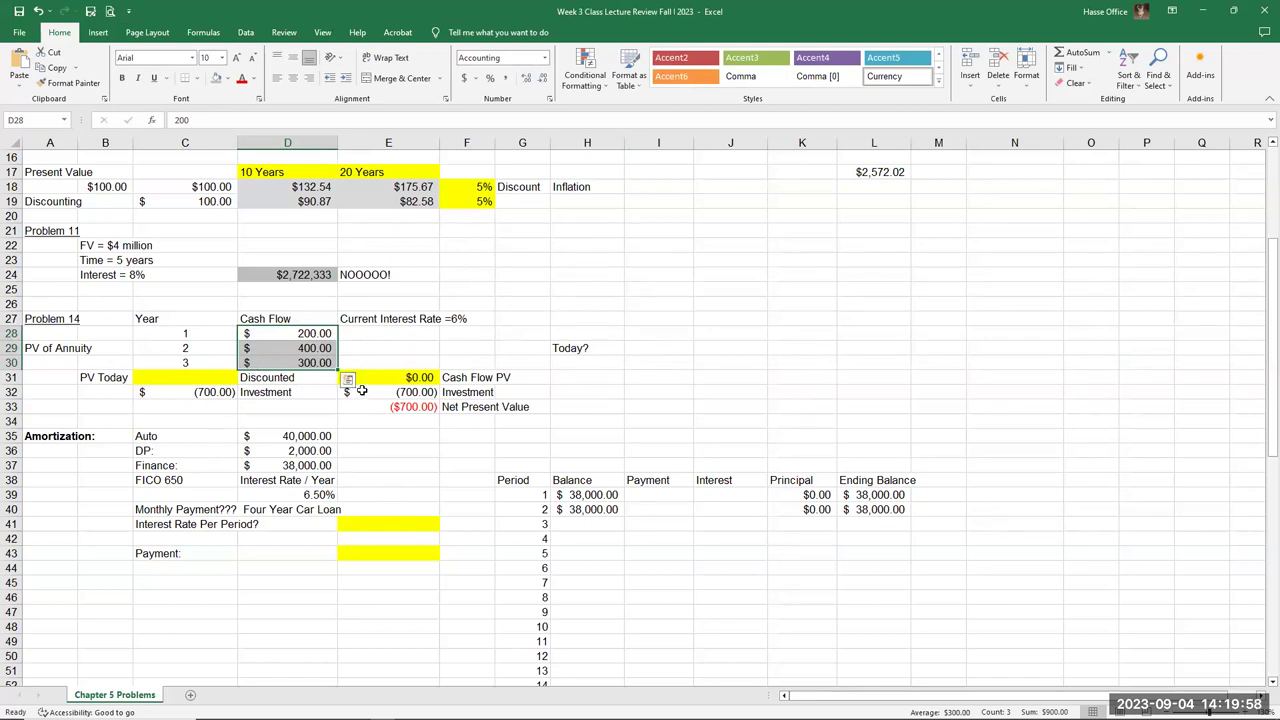
{"action": "left_click", "coordinate": [365, 333]}
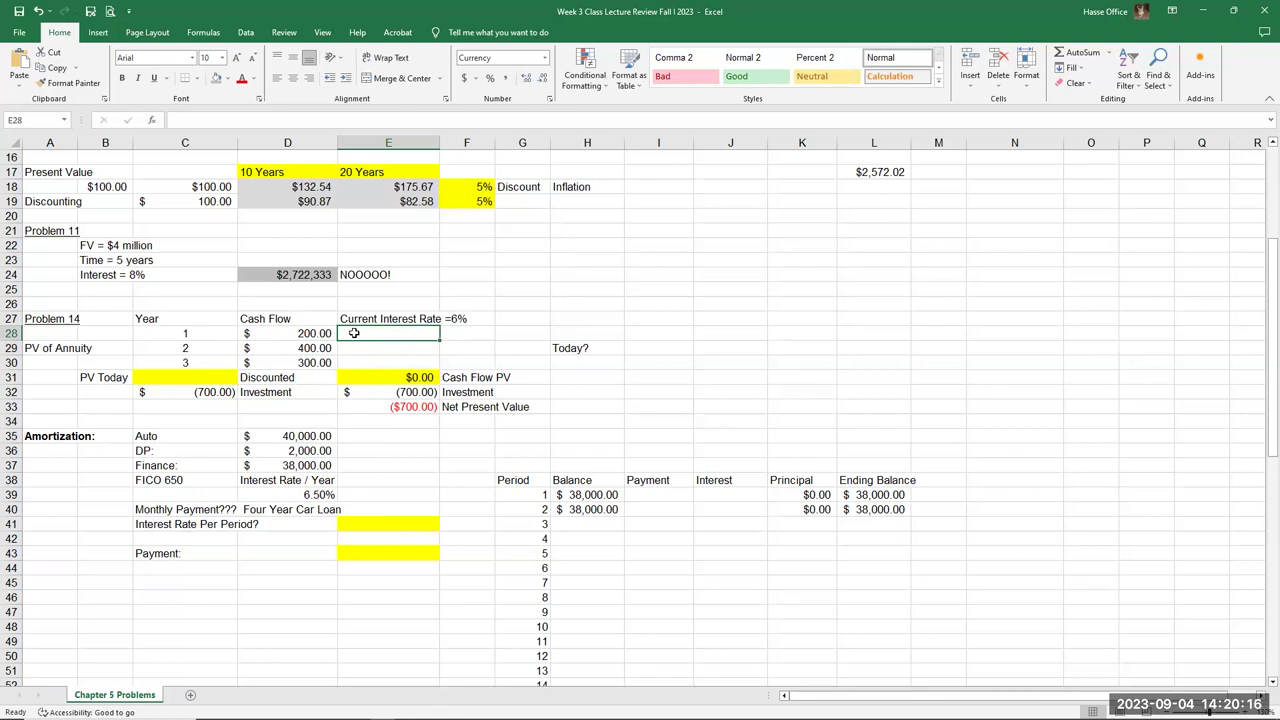
- Insert the PV function into E28 from the Formulas tab
{"action": "left_click", "coordinate": [203, 32]}
{"action": "left_click", "coordinate": [23, 78]}
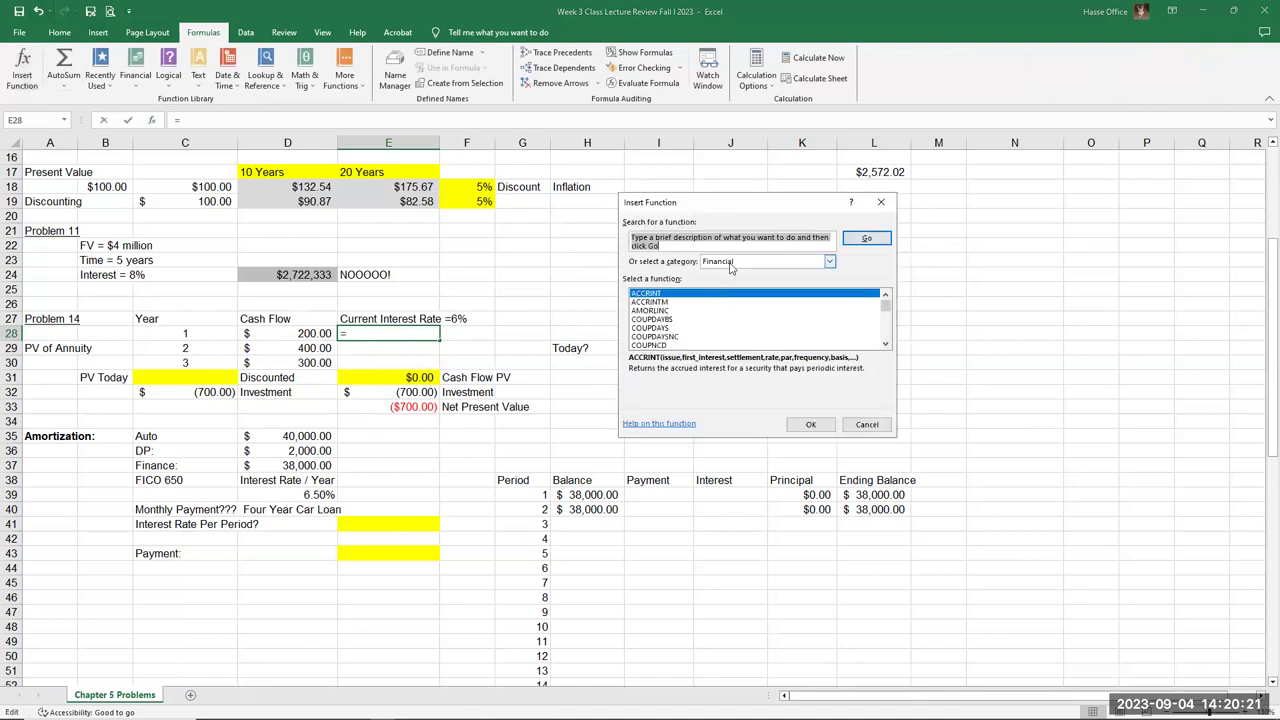
{"action": "left_click", "coordinate": [885, 338]}
{"action": "left_click", "coordinate": [885, 338]}
{"action": "left_click", "coordinate": [885, 338]}
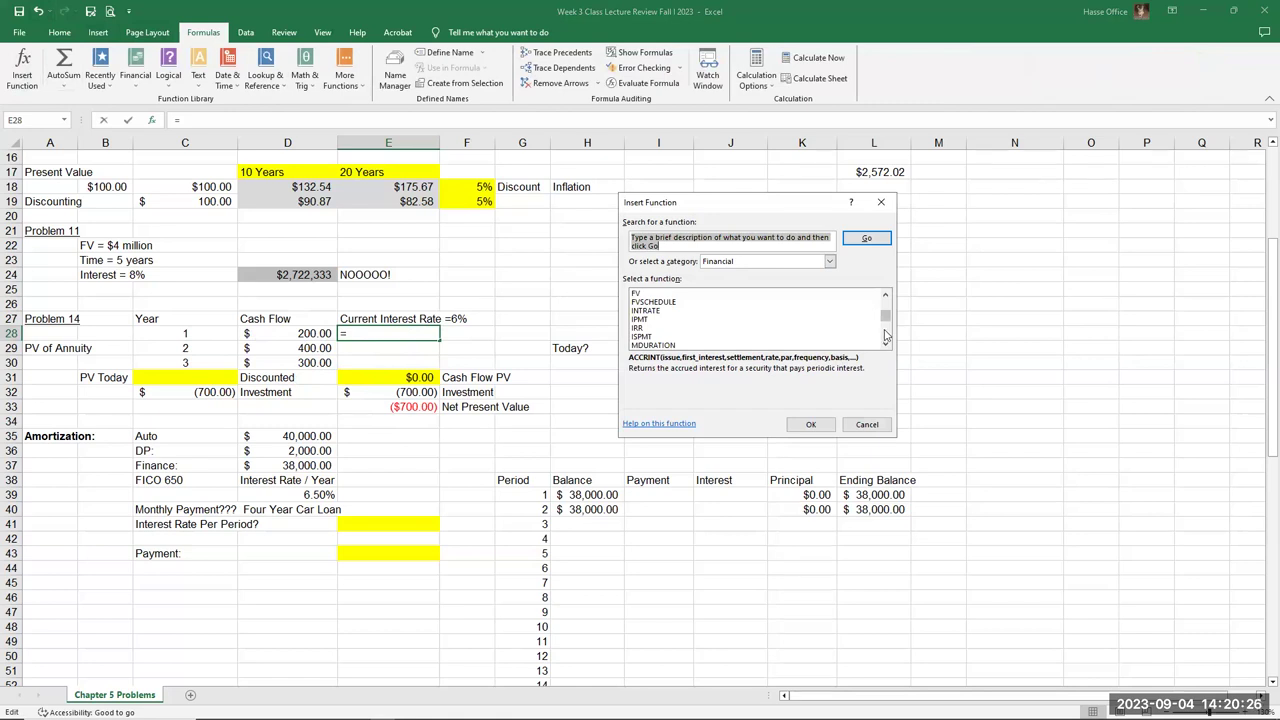
{"action": "left_click", "coordinate": [885, 338]}
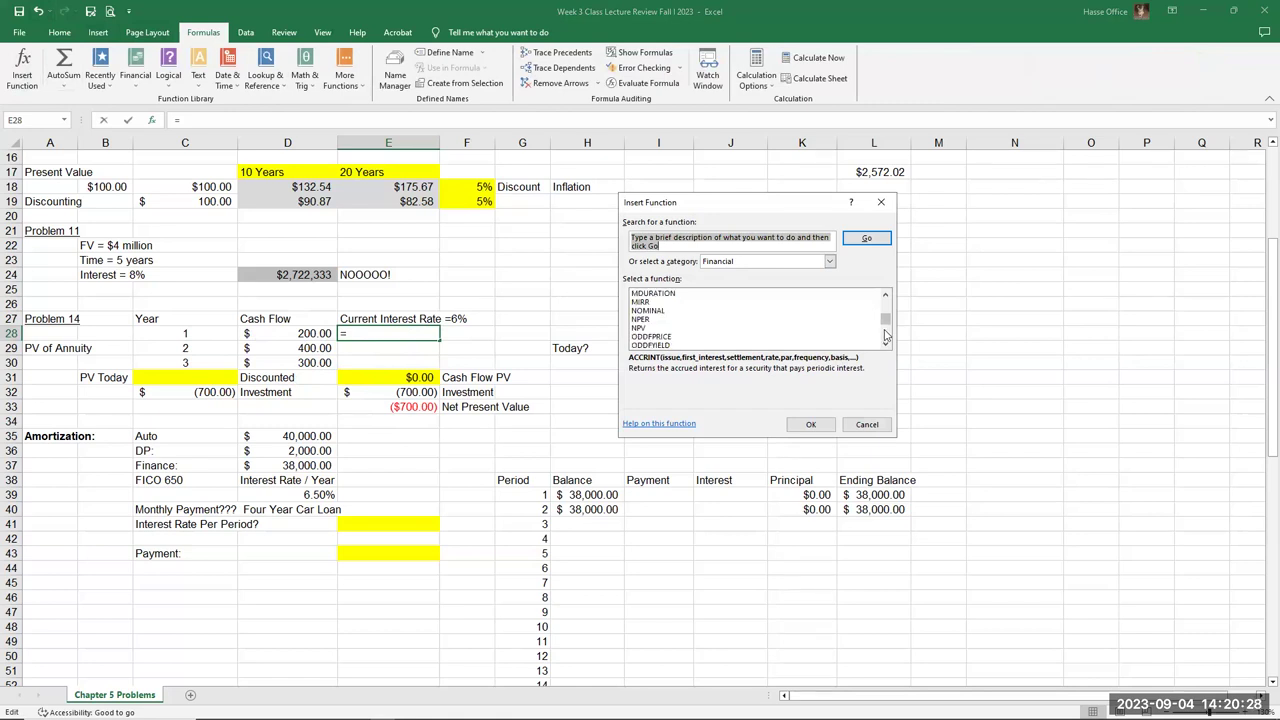
{"action": "left_click", "coordinate": [885, 338]}
{"action": "left_click", "coordinate": [885, 338]}
{"action": "left_click", "coordinate": [640, 319]}
{"action": "left_click", "coordinate": [813, 426]}
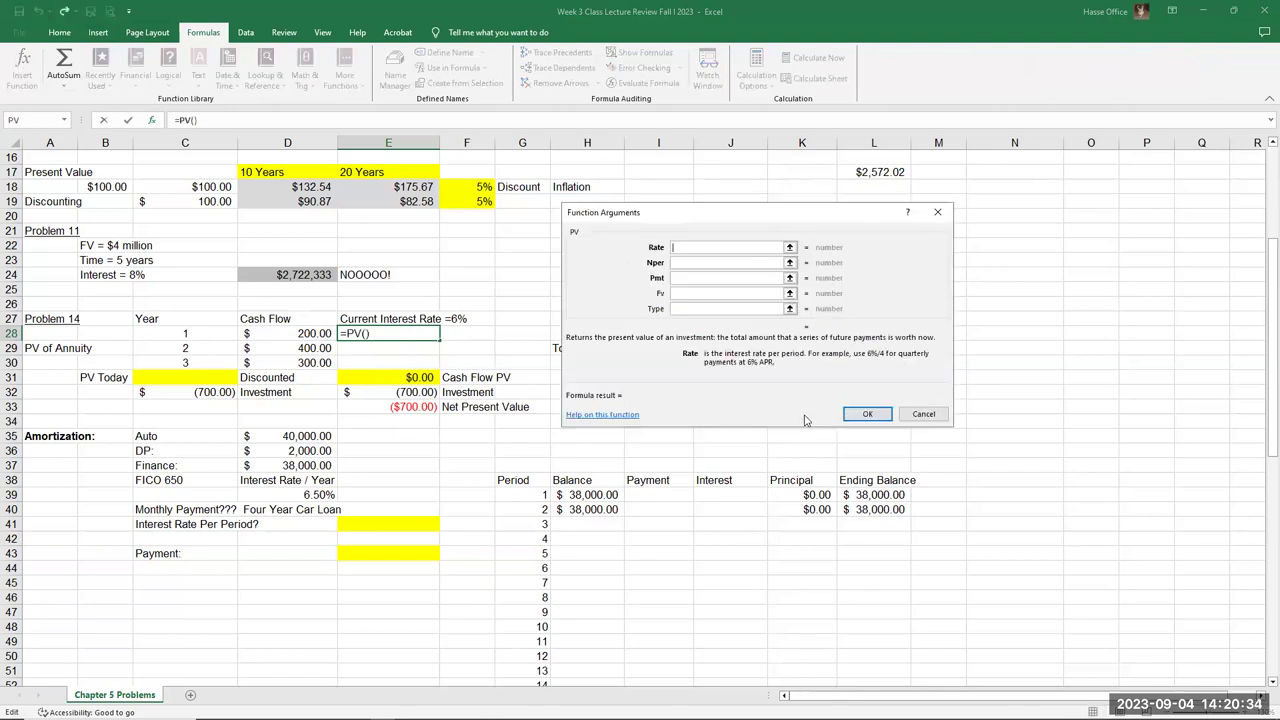
- Enter rate .06, 1 period and future value -200, giving $188.68
{"action": "type", "text": ".06"}
{"action": "left_click", "coordinate": [678, 264]}
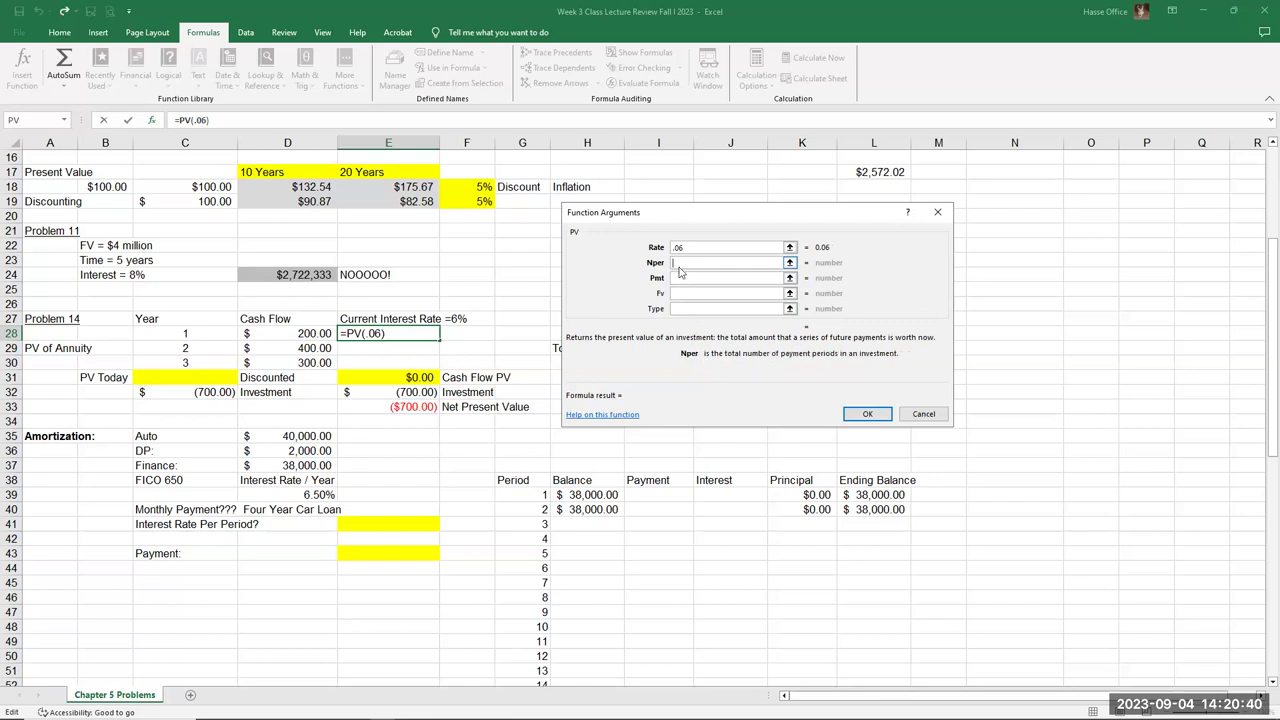
{"action": "type", "text": "1"}
{"action": "left_click", "coordinate": [676, 293]}
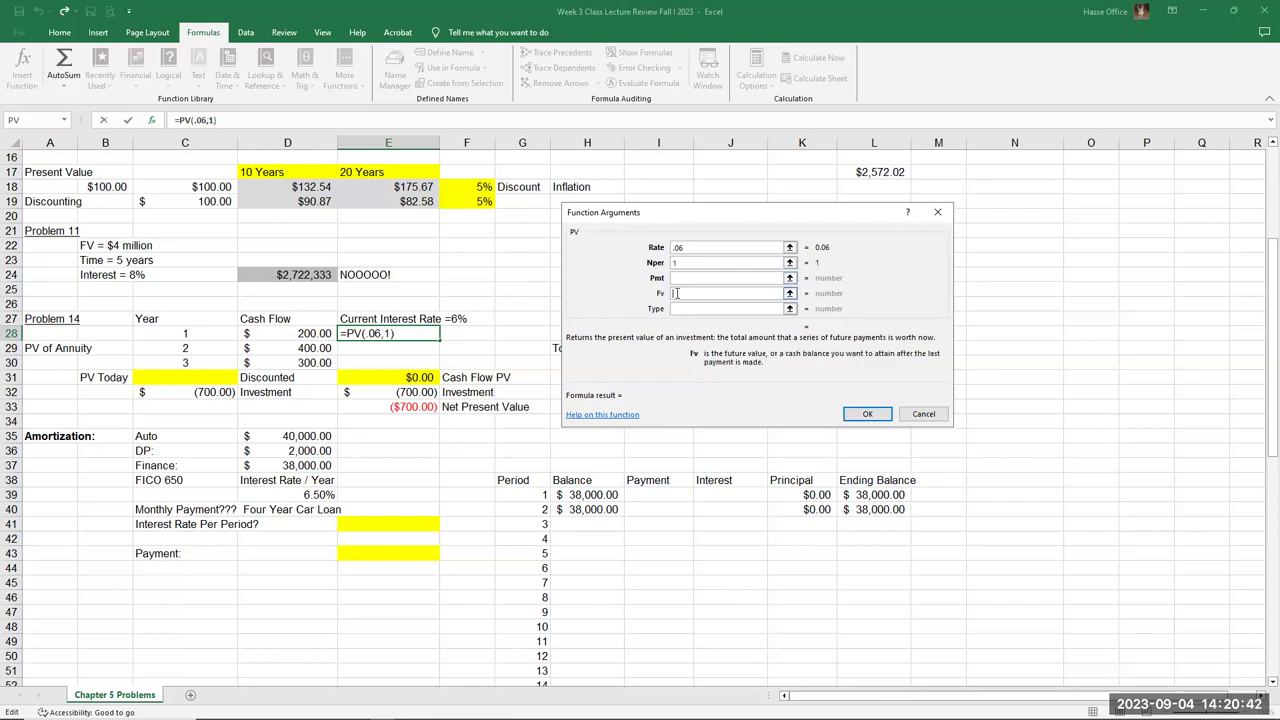
{"action": "type", "text": "-200"}
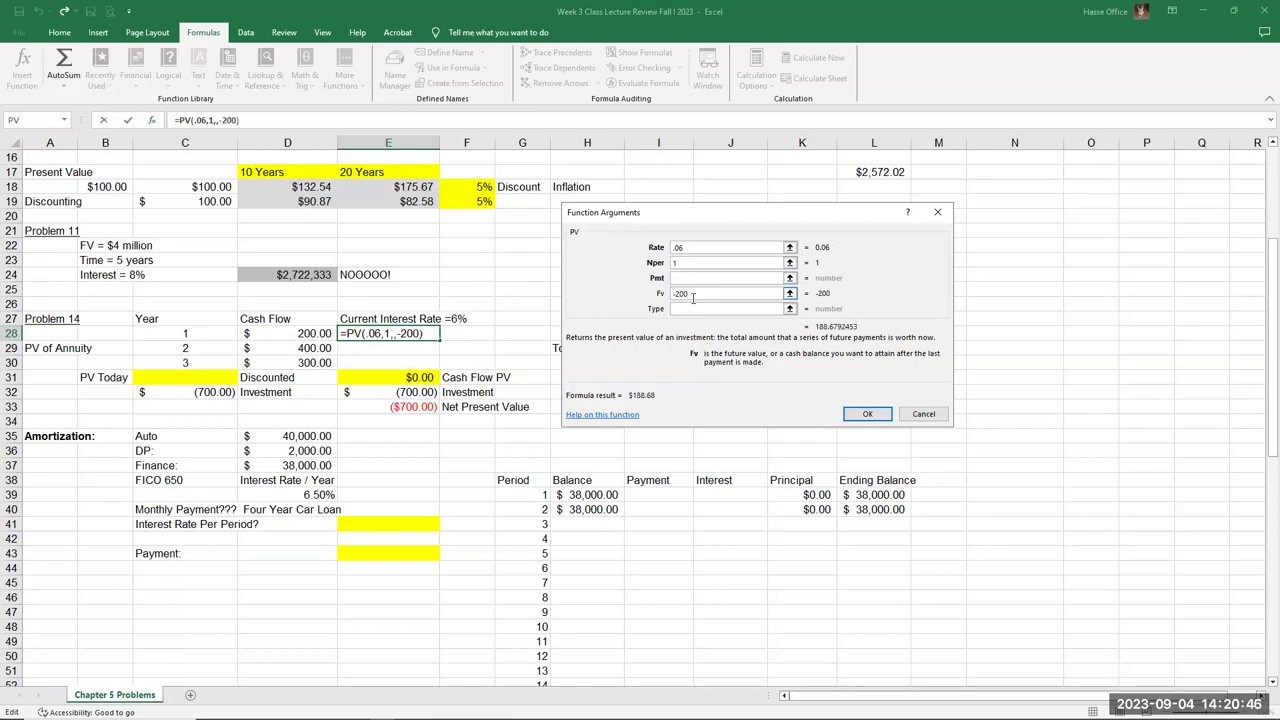
{"action": "key", "text": "Return"}
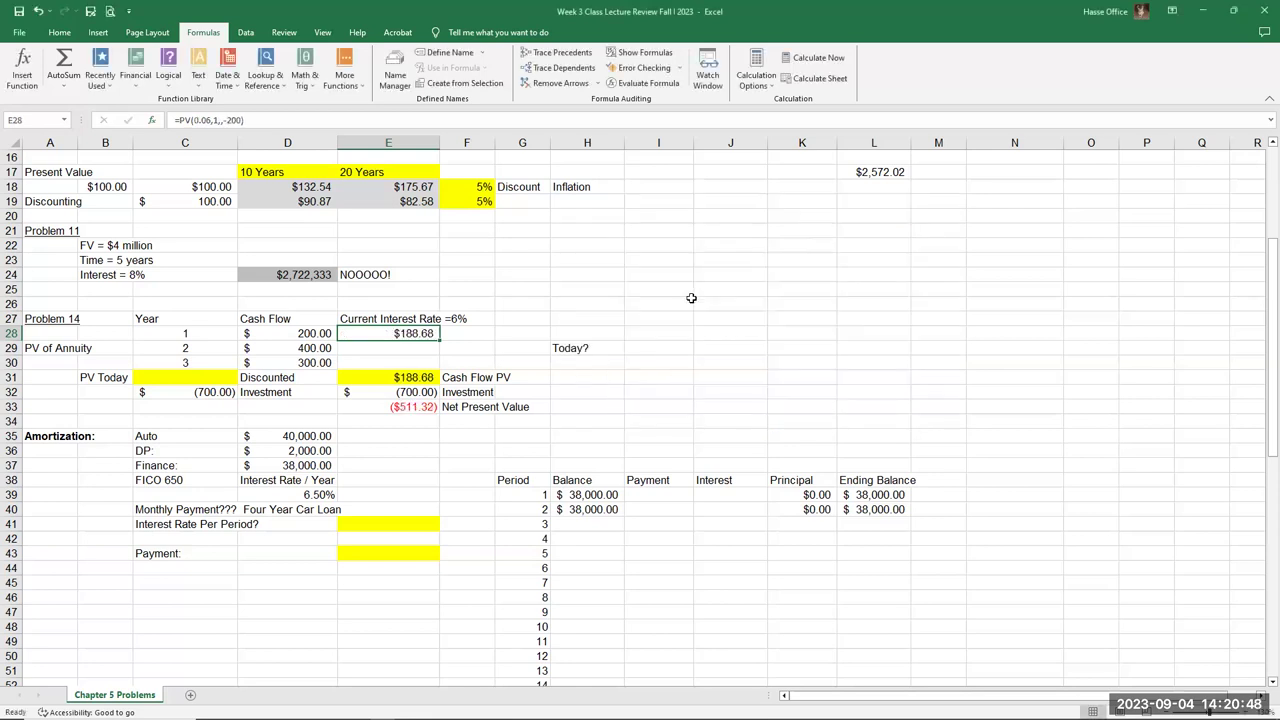
- Select E29 and insert the PV function
{"action": "left_click", "coordinate": [394, 346]}
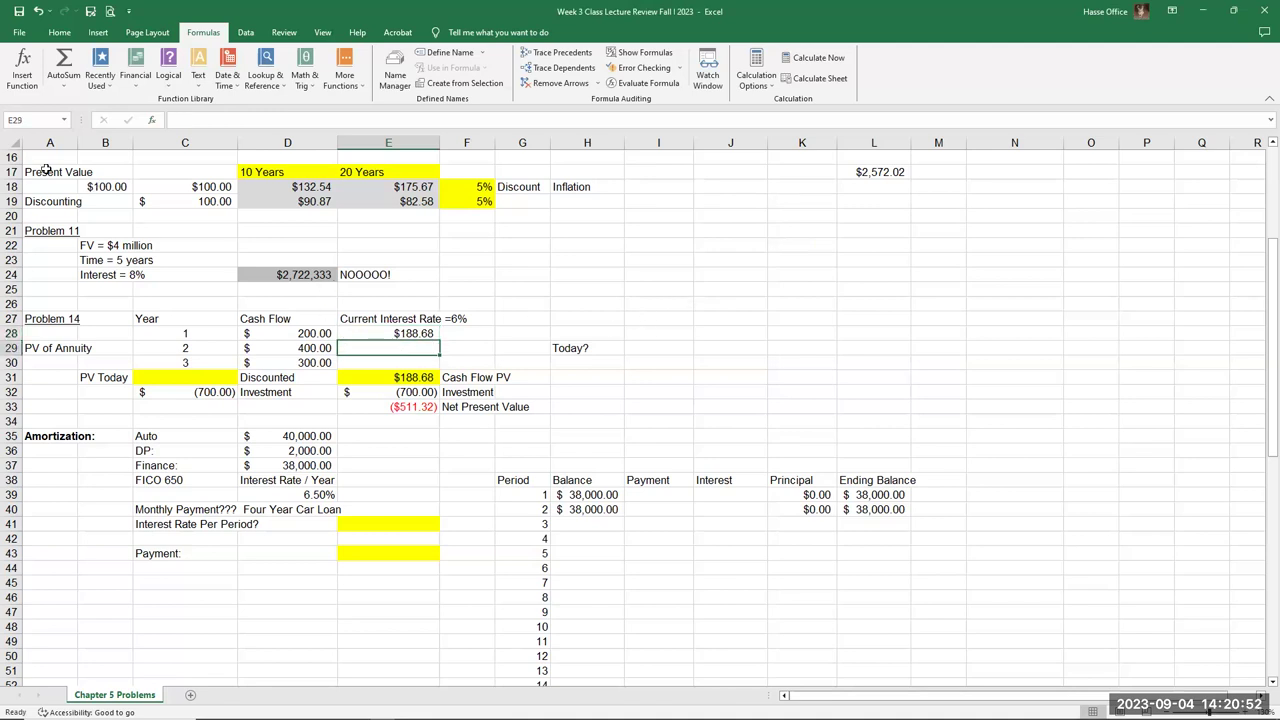
{"action": "left_click", "coordinate": [21, 80]}
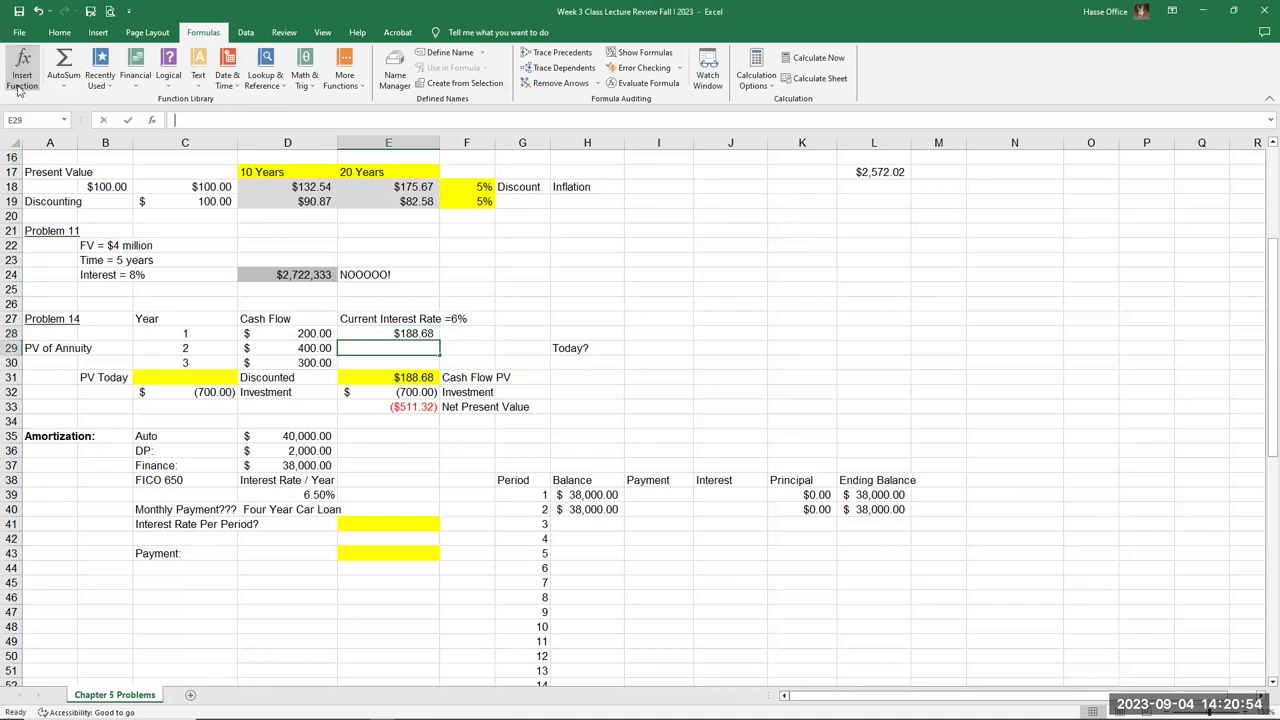
{"action": "scroll", "coordinate": [888, 338], "scroll_direction": "down", "scroll_amount": 8}
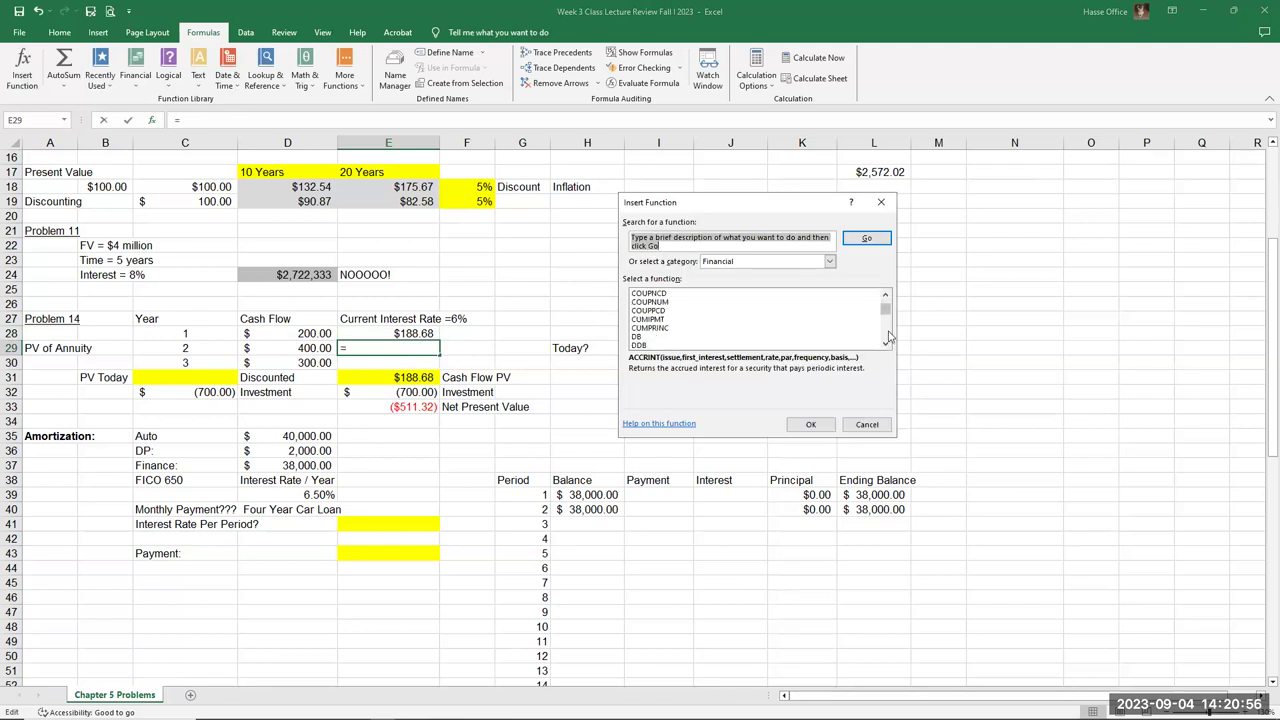
{"action": "scroll", "coordinate": [888, 338], "scroll_direction": "down", "scroll_amount": 2}
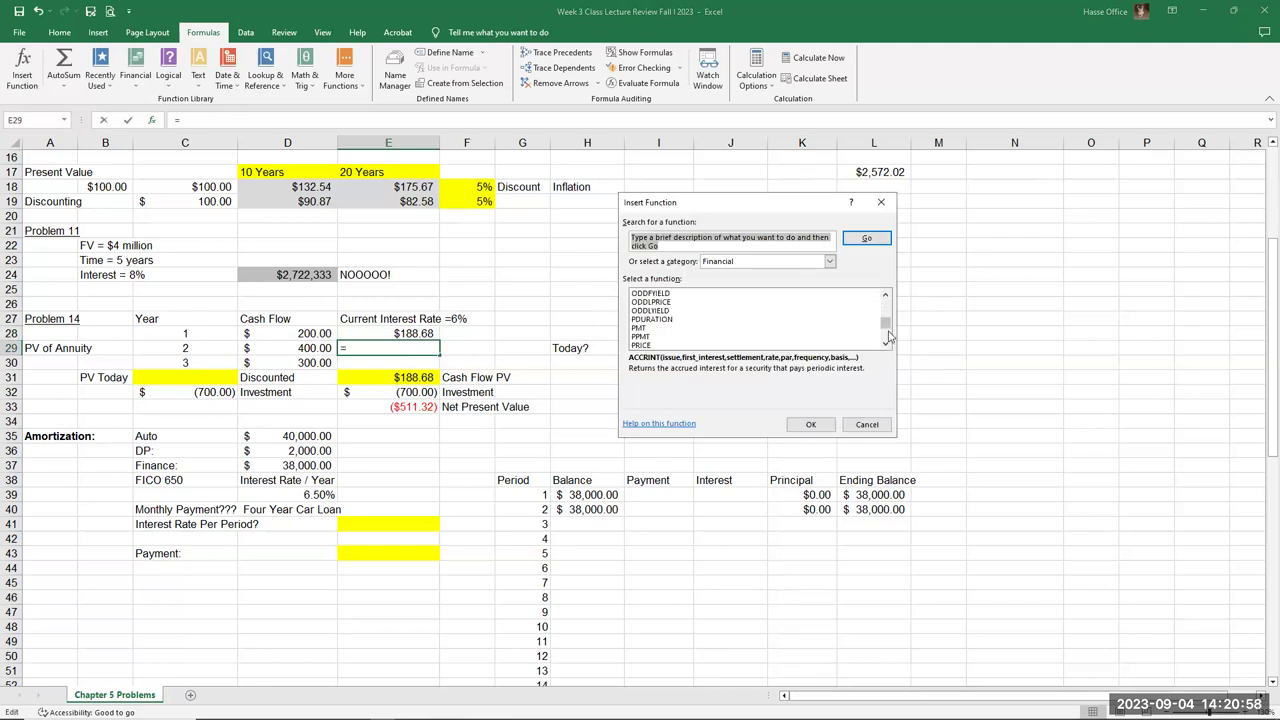
{"action": "scroll", "coordinate": [888, 340], "scroll_direction": "down", "scroll_amount": 2}
{"action": "left_click", "coordinate": [652, 319]}
{"action": "left_click", "coordinate": [810, 427]}
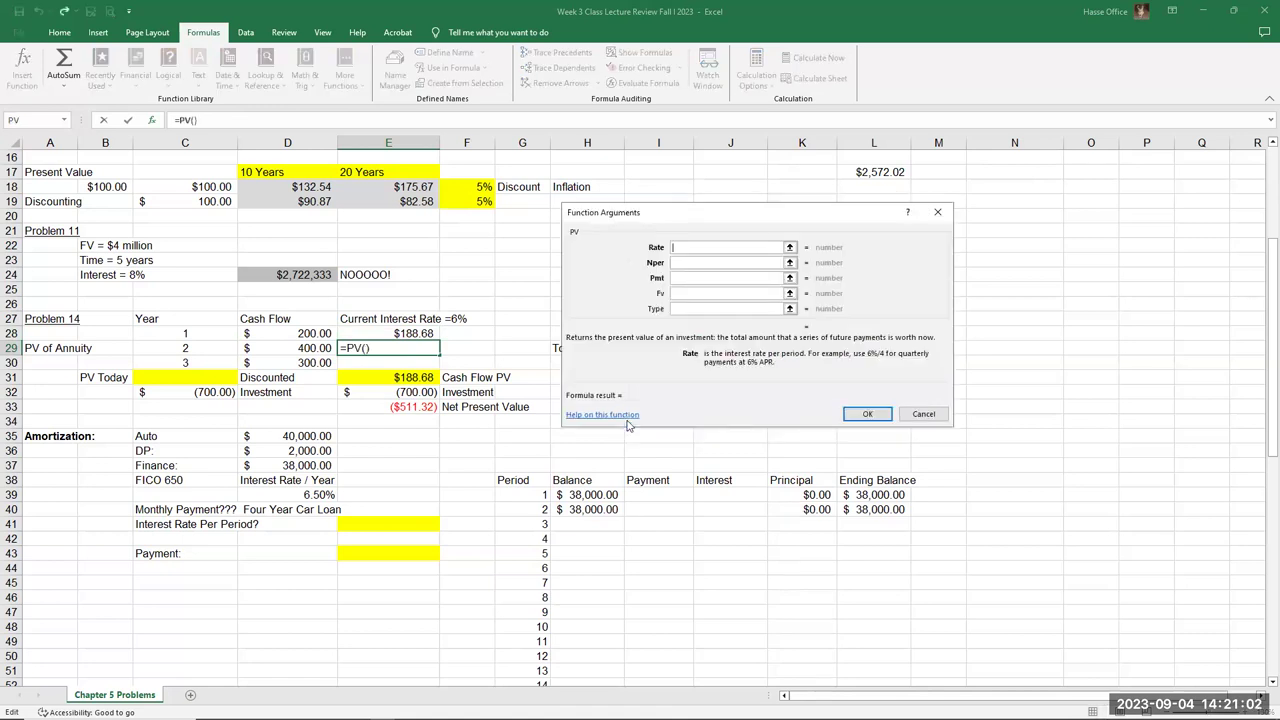
- Enter rate 6%, 2 periods and future value -400, returning $356.00
{"action": "type", "text": "6%"}
{"action": "left_click", "coordinate": [674, 263]}
{"action": "type", "text": "2"}
{"action": "left_click", "coordinate": [693, 292]}
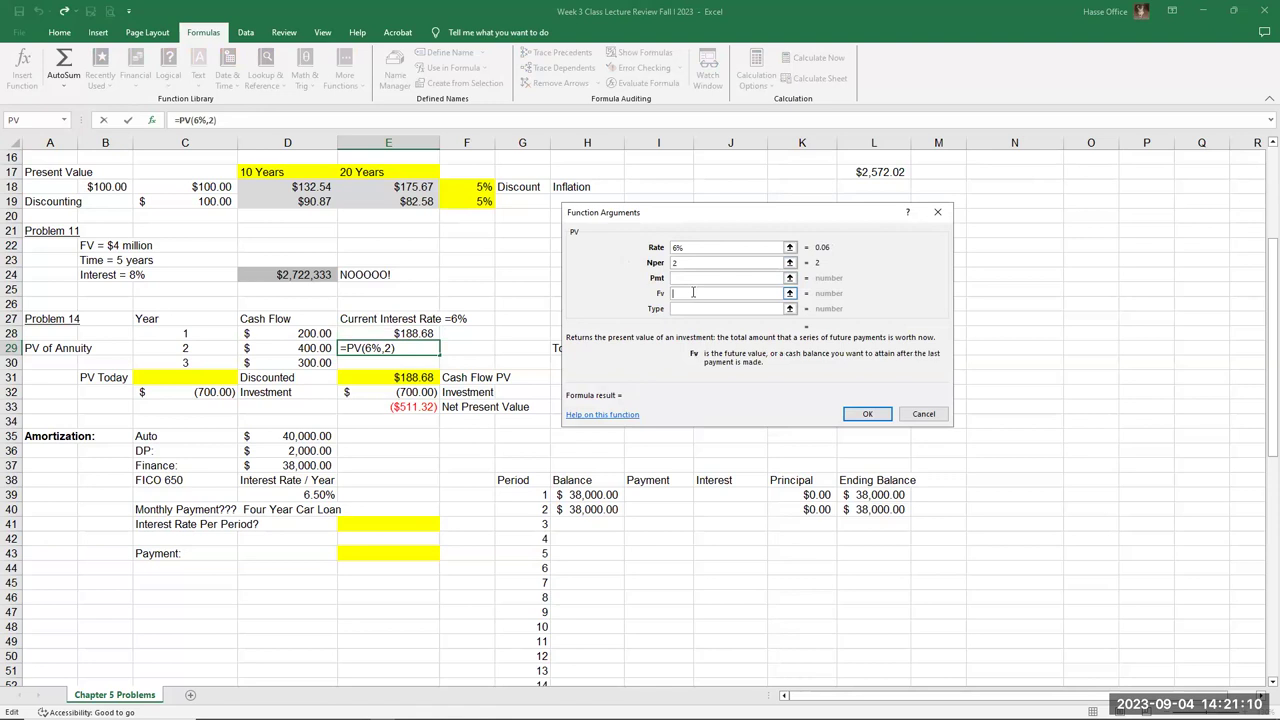
{"action": "type", "text": "-400"}
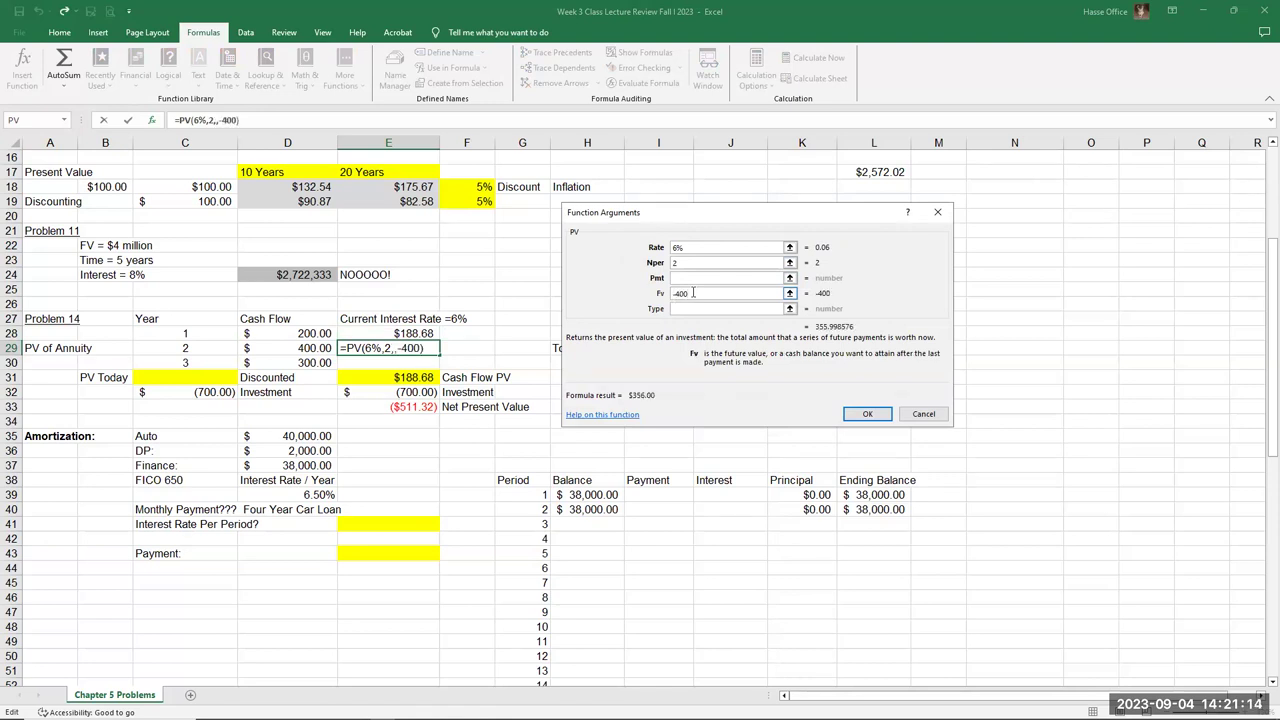
{"action": "key", "text": "Return"}
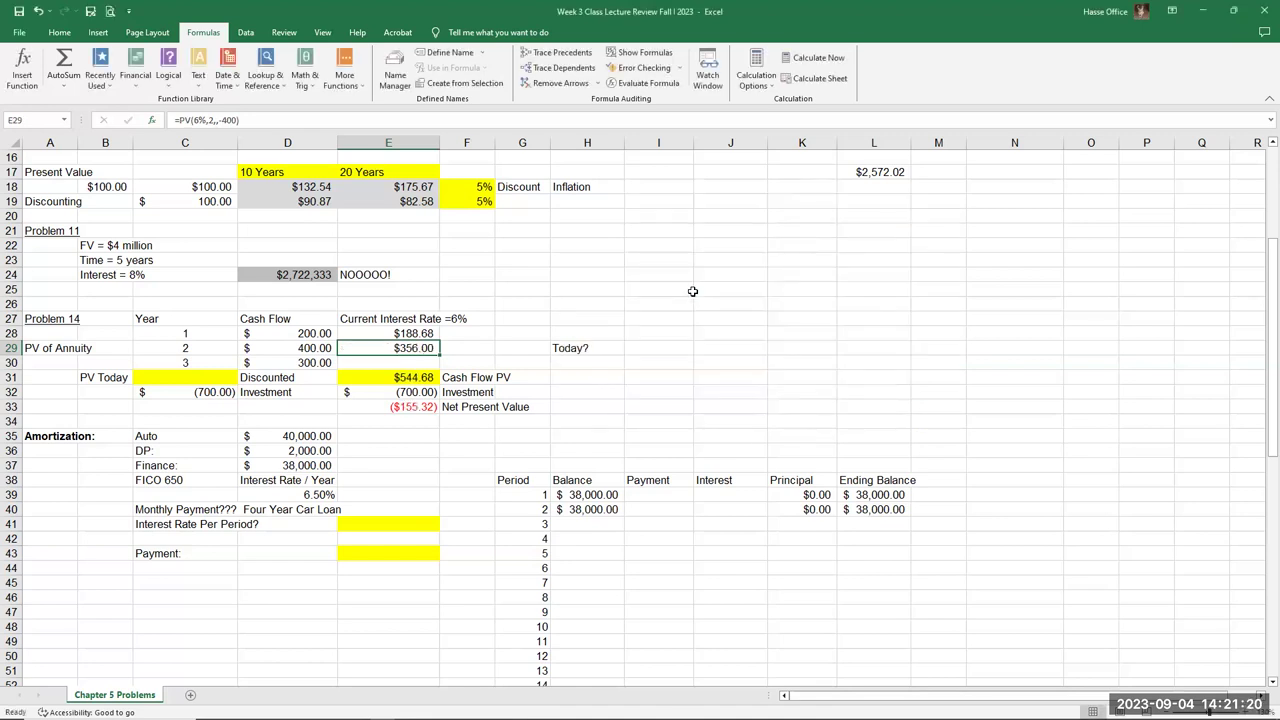
{"action": "left_click", "coordinate": [394, 364]}
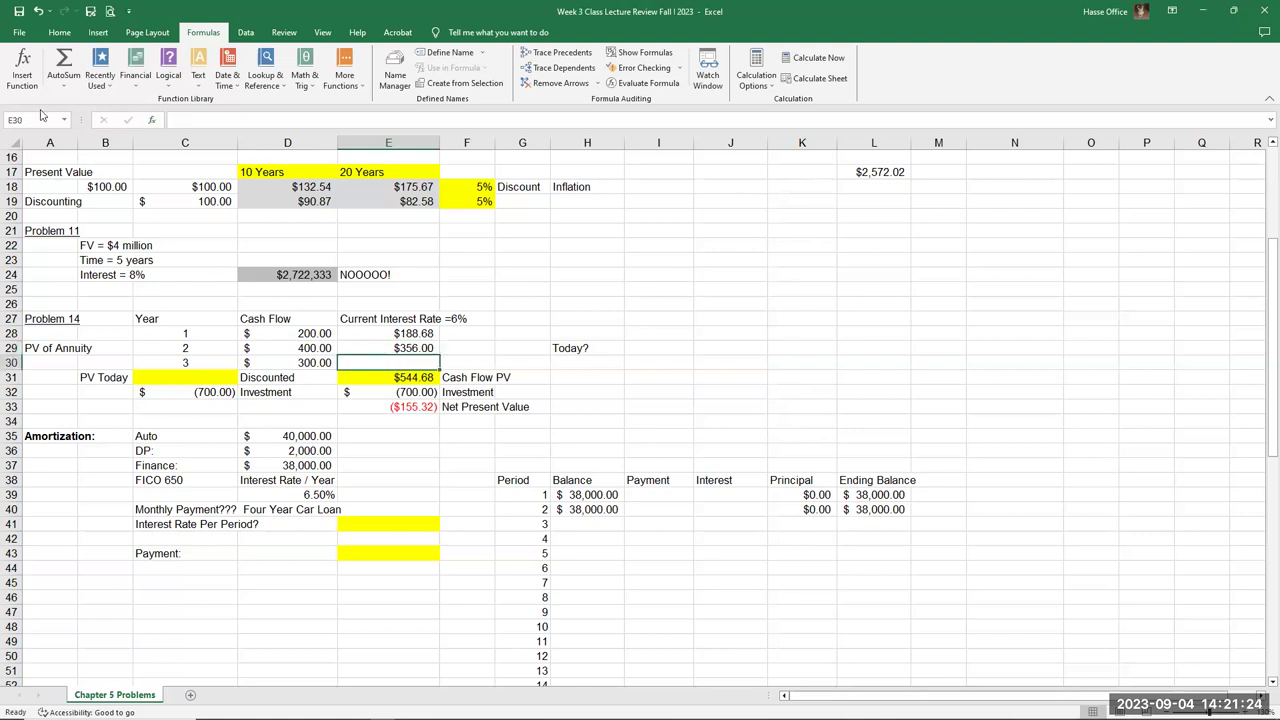
- Insert the PV function into E30
{"action": "left_click", "coordinate": [22, 68]}
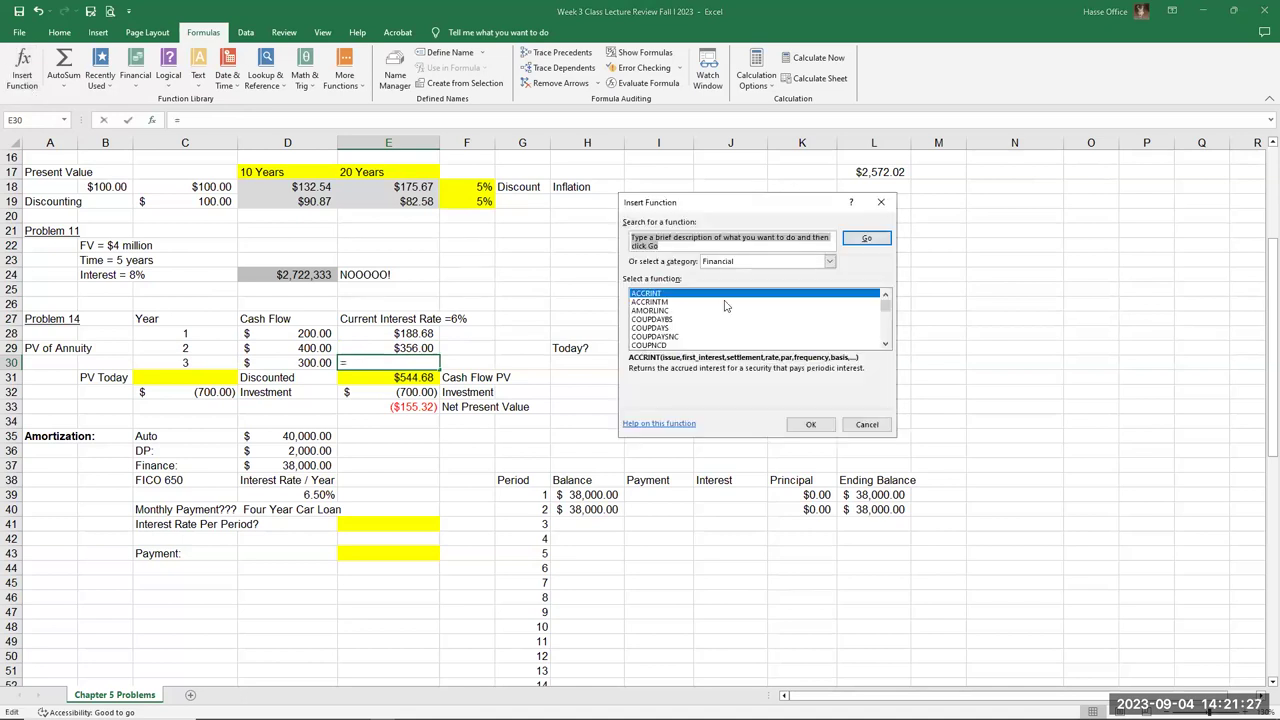
{"action": "left_click", "coordinate": [886, 332]}
{"action": "left_click", "coordinate": [886, 332]}
{"action": "left_click", "coordinate": [886, 332]}
{"action": "left_click", "coordinate": [886, 332]}
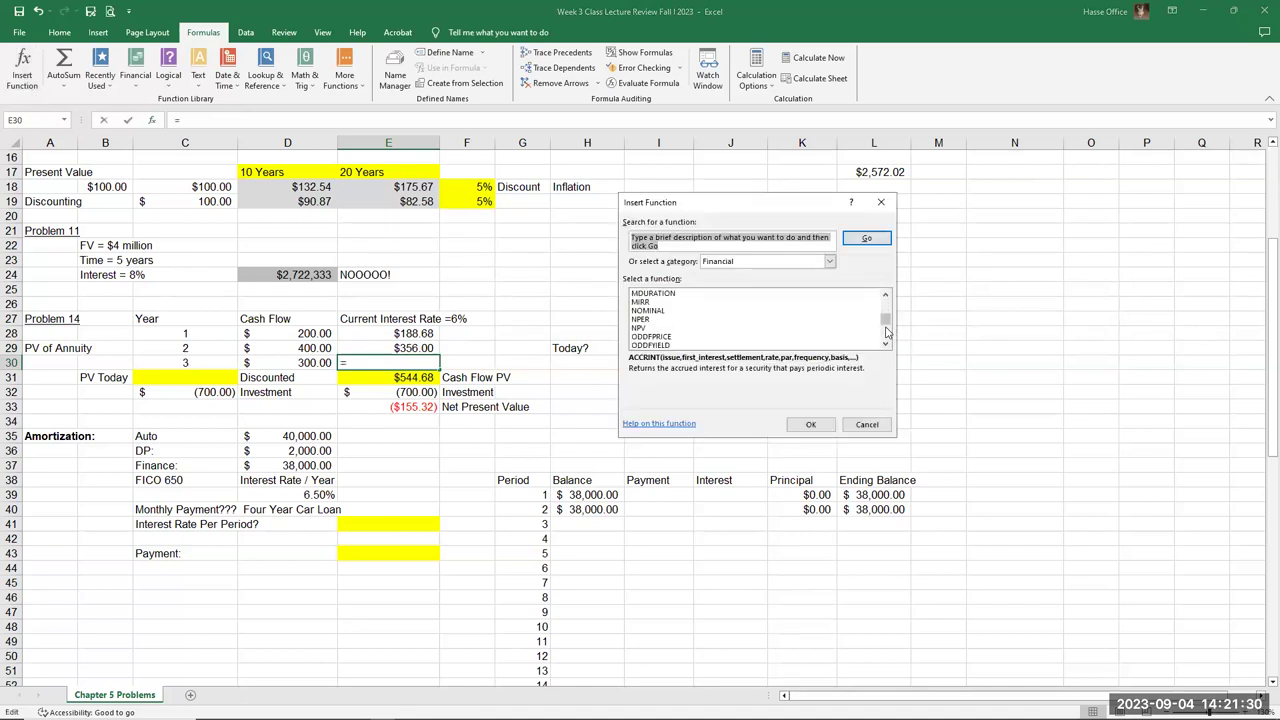
{"action": "left_click", "coordinate": [886, 334]}
{"action": "left_click", "coordinate": [886, 334]}
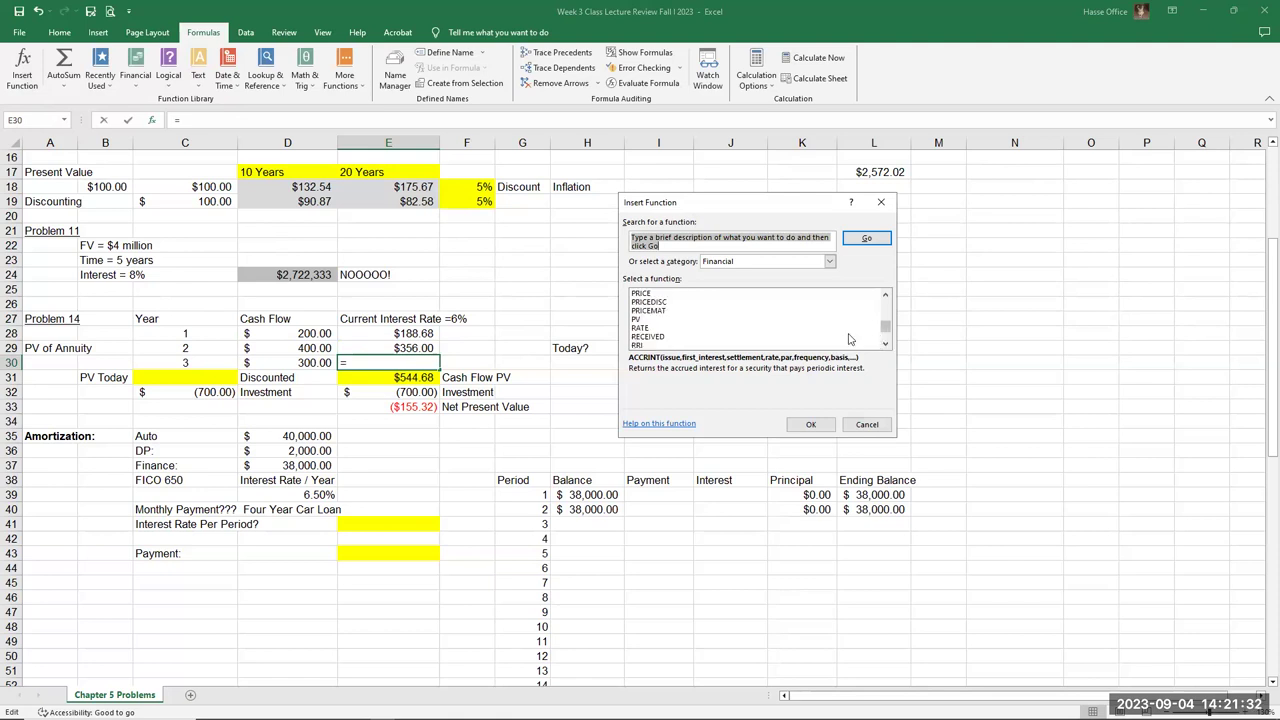
{"action": "left_click", "coordinate": [634, 319]}
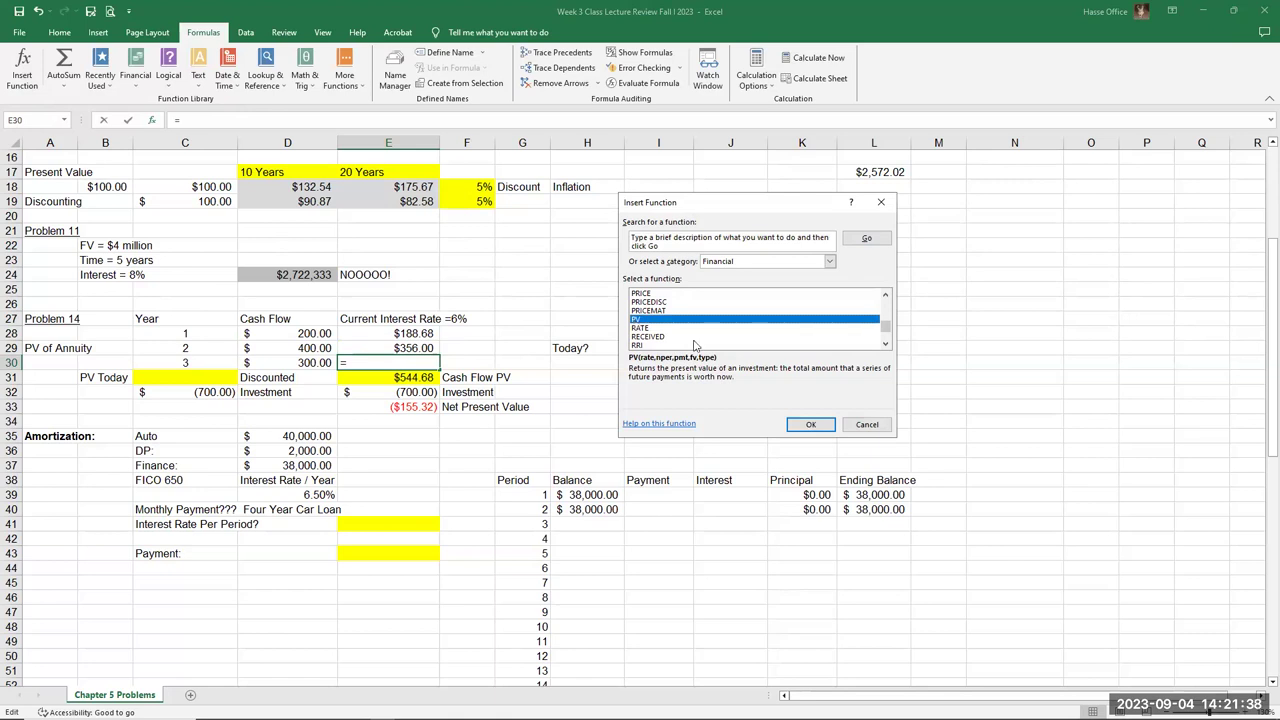
{"action": "left_click", "coordinate": [803, 424]}
- Enter rate 6%, 3 periods and future value -300 for $251.89, then check the total
{"action": "type", "text": "6%"}
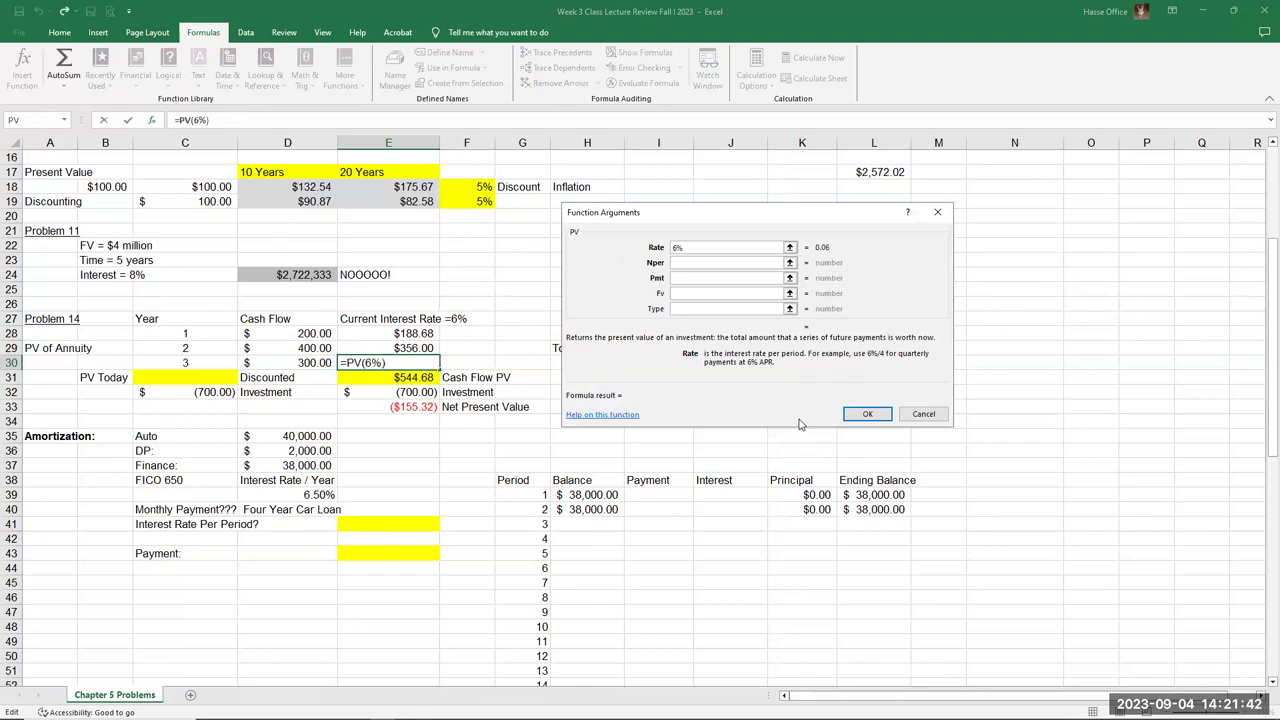
{"action": "left_click", "coordinate": [690, 262]}
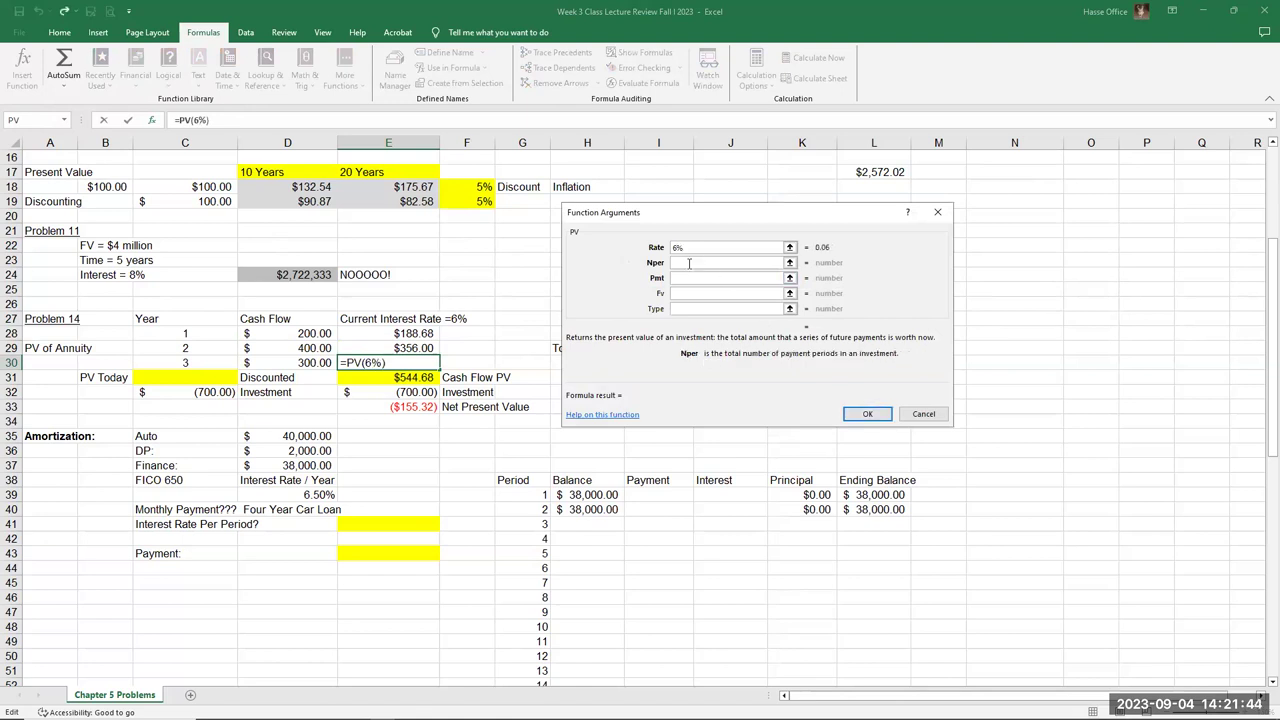
{"action": "type", "text": "3"}
{"action": "left_click", "coordinate": [690, 293]}
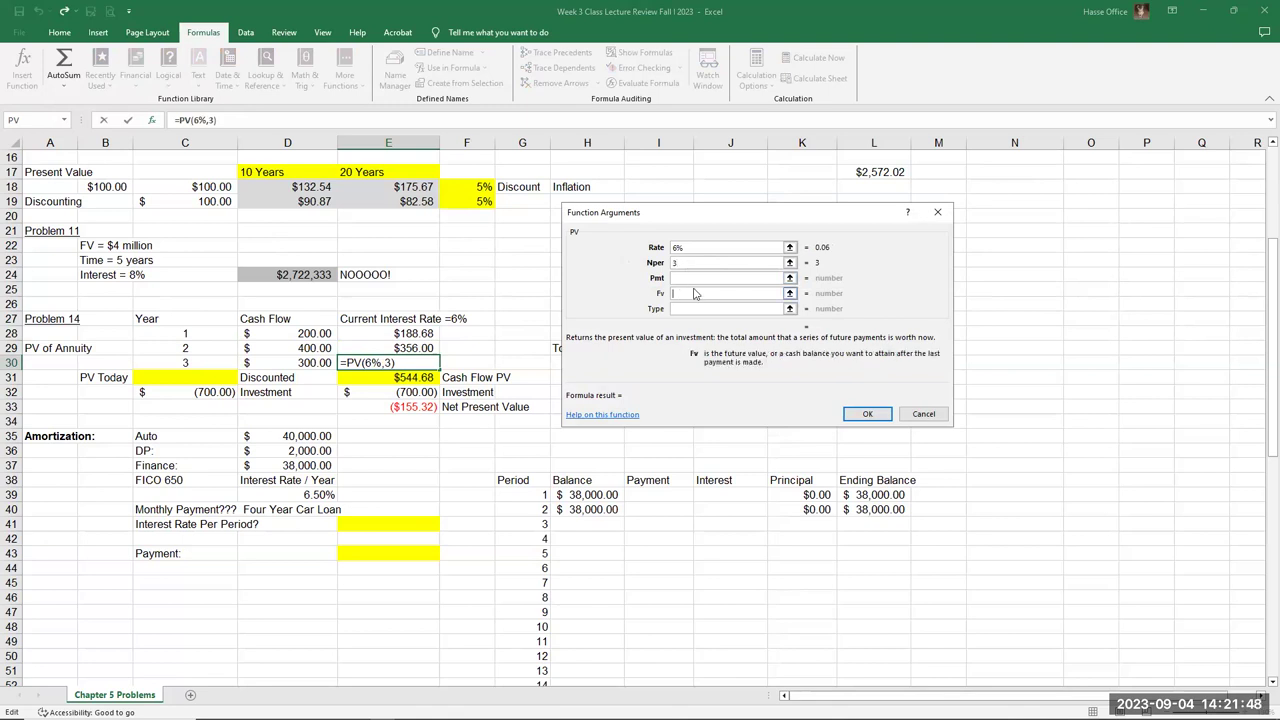
{"action": "type", "text": "-300"}
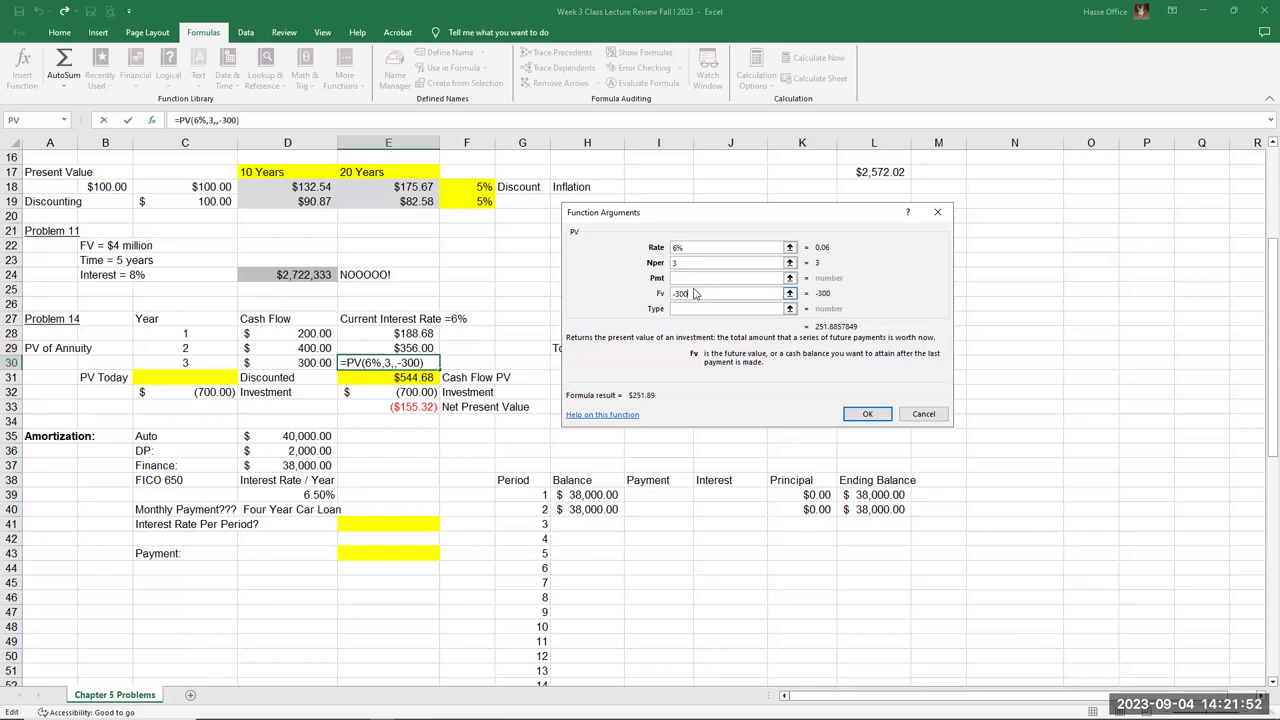
{"action": "key", "text": "Return"}
{"action": "left_click", "coordinate": [416, 381]}
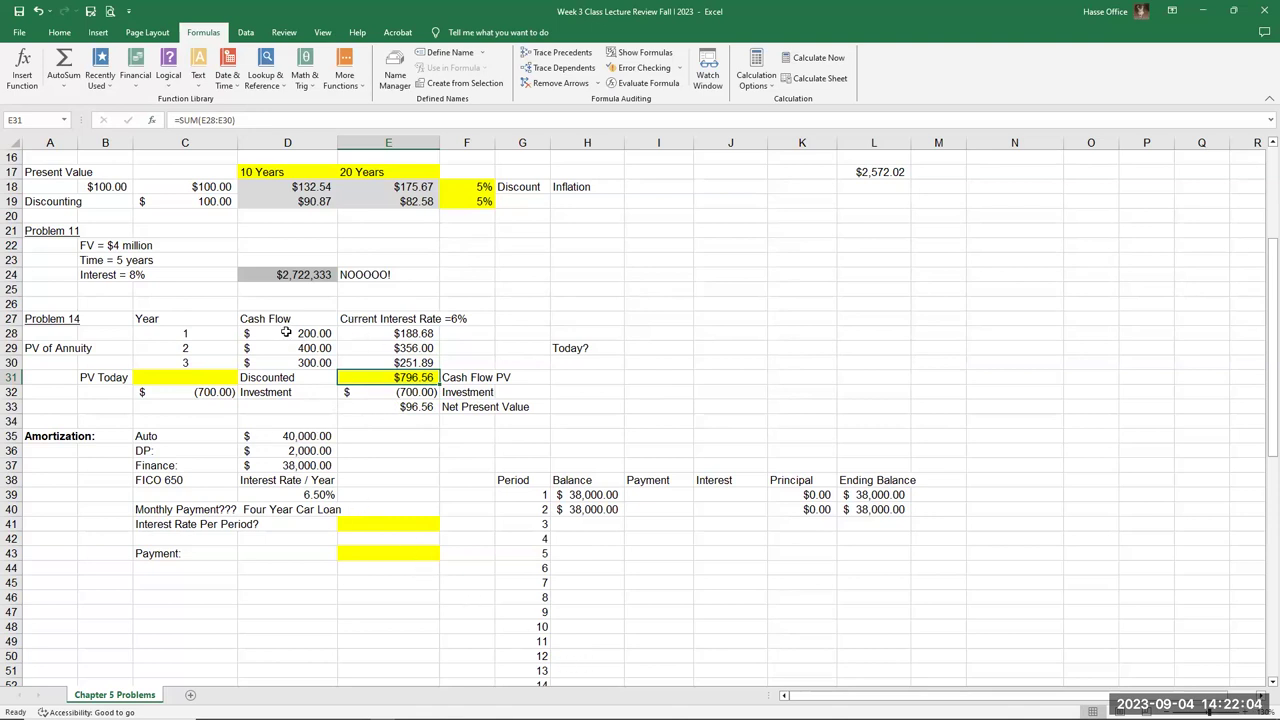
{"action": "left_click_drag", "start_coordinate": [304, 333], "coordinate": [303, 362]}
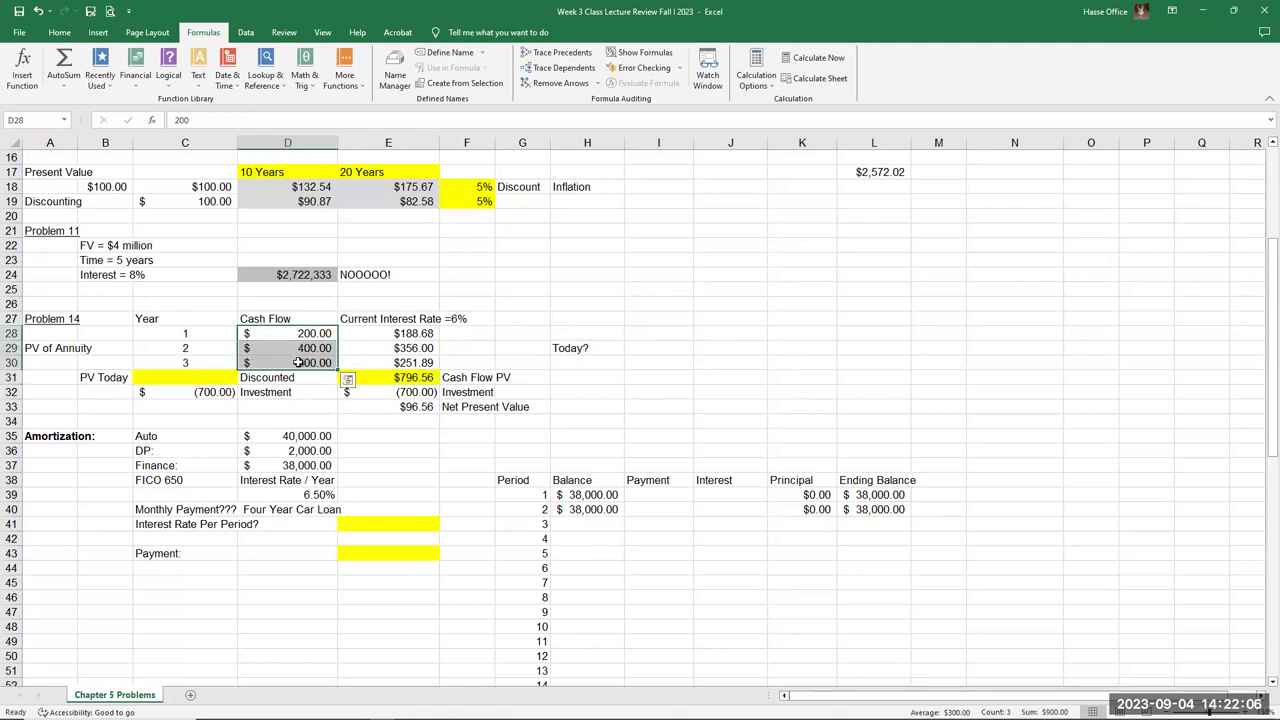
{"action": "left_click", "coordinate": [420, 407]}
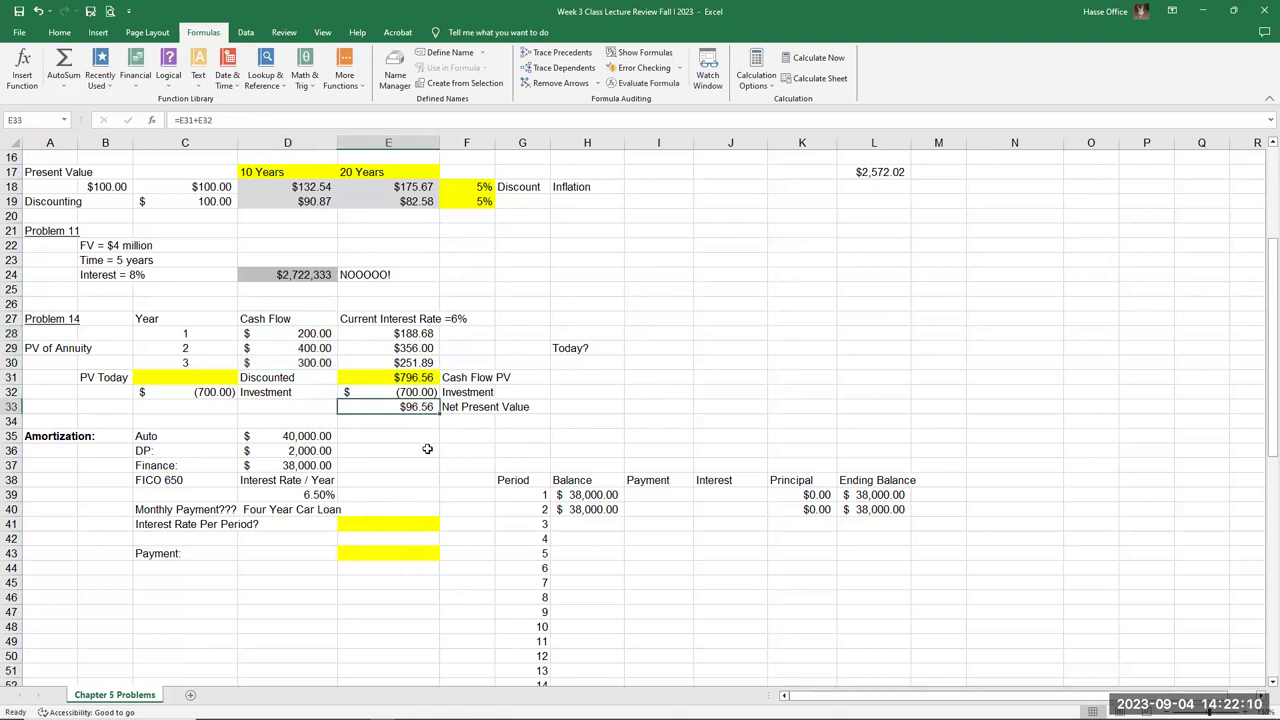
{"action": "left_click", "coordinate": [407, 334]}
{"action": "key", "text": "Down"}
{"action": "key", "text": "Down"}
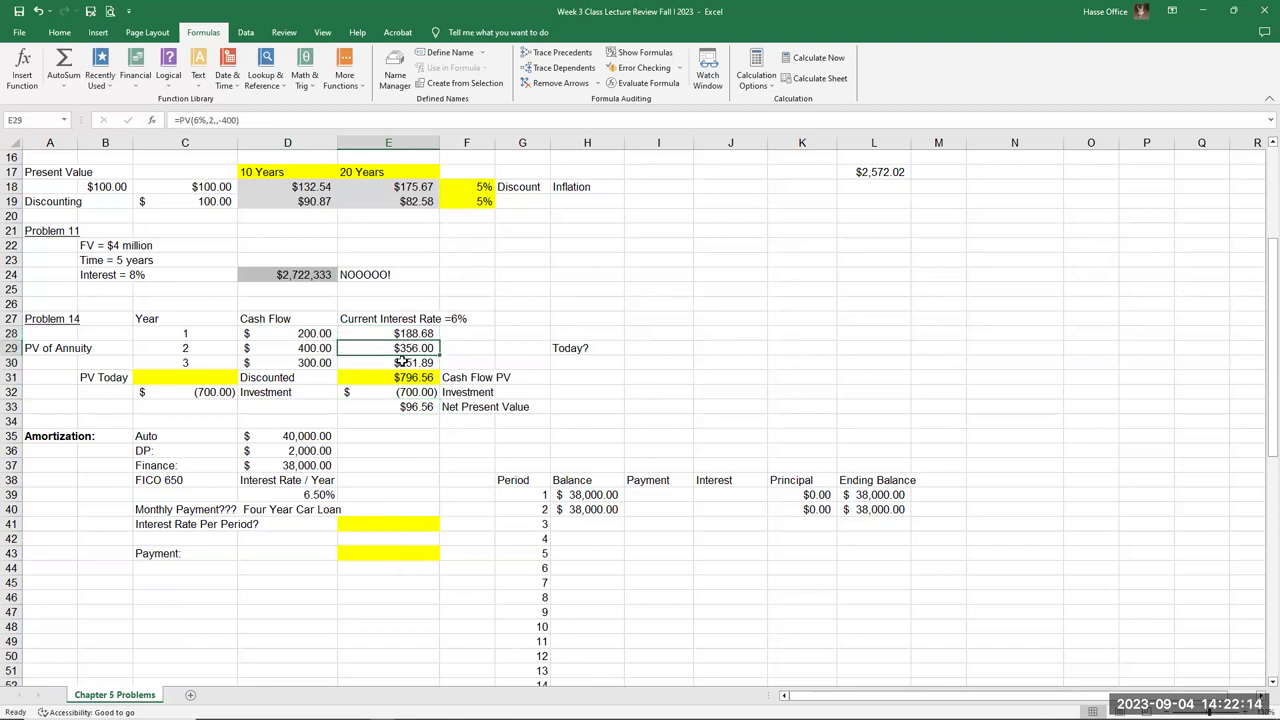
{"action": "left_click", "coordinate": [405, 377]}
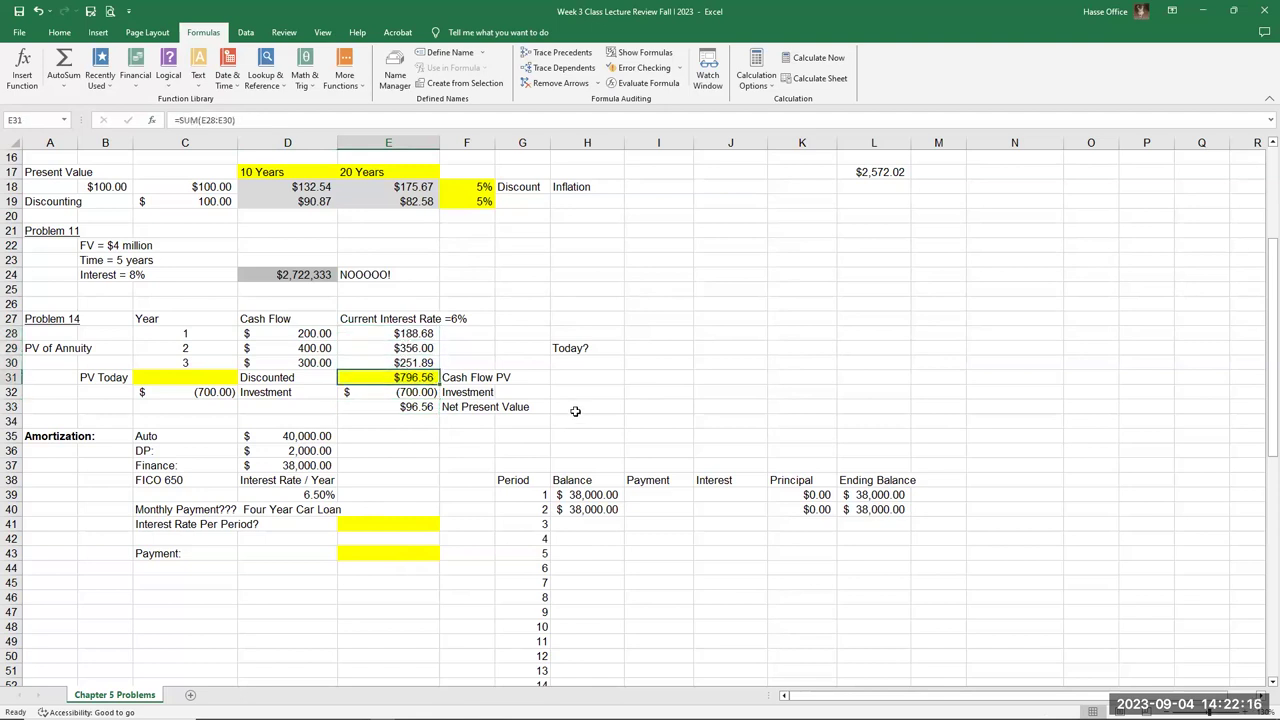
{"action": "left_click", "coordinate": [409, 393]}
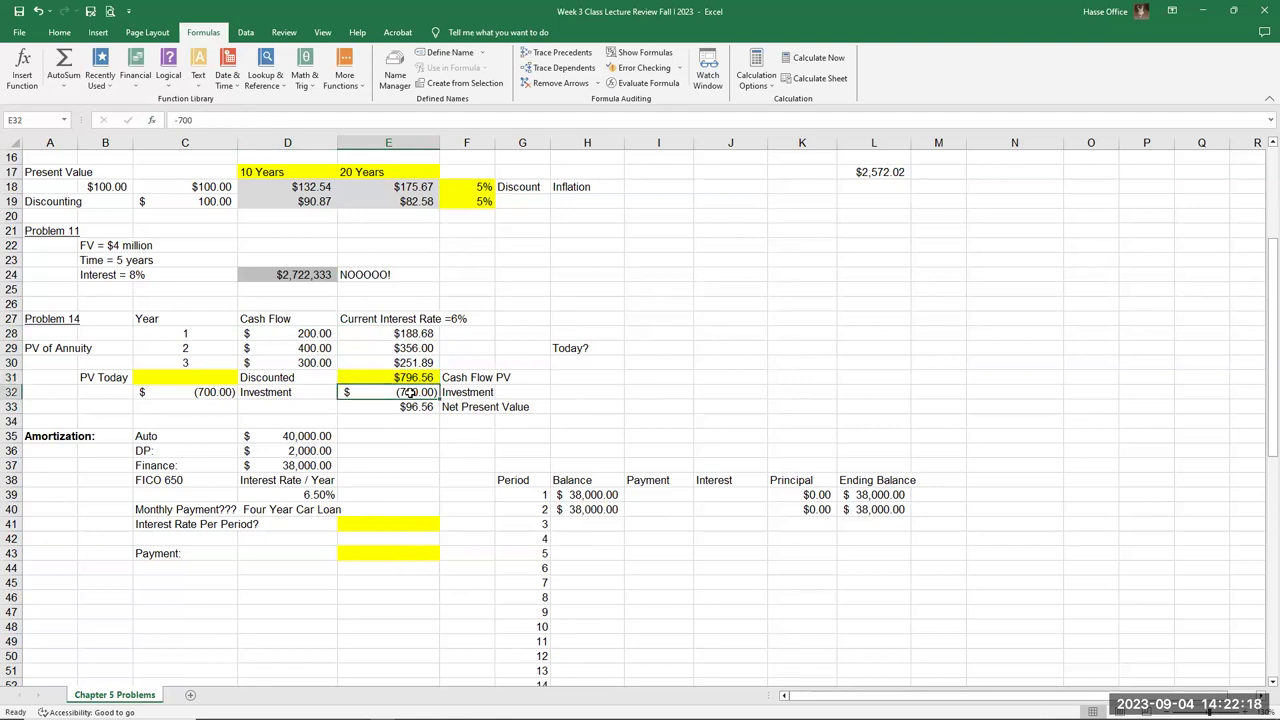
{"action": "left_click", "coordinate": [414, 410]}
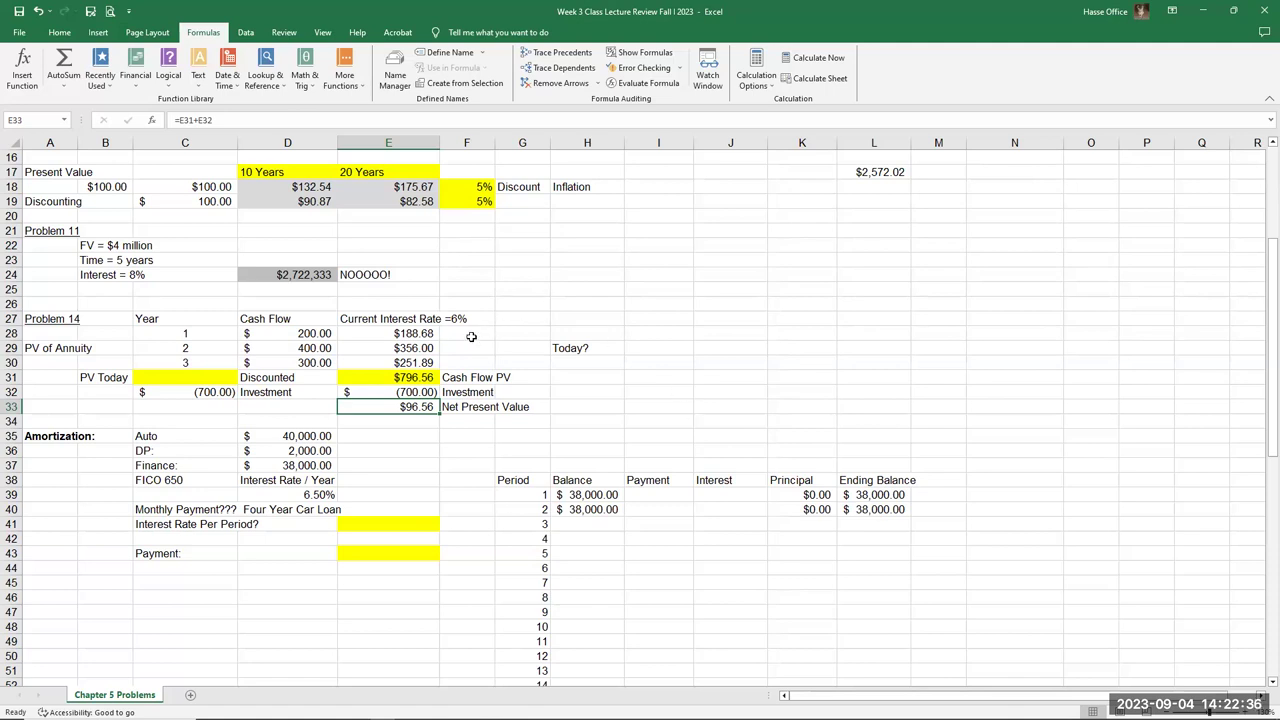
{"action": "left_click", "coordinate": [405, 333]}
{"action": "left_click", "coordinate": [422, 350]}
{"action": "left_click", "coordinate": [426, 365]}
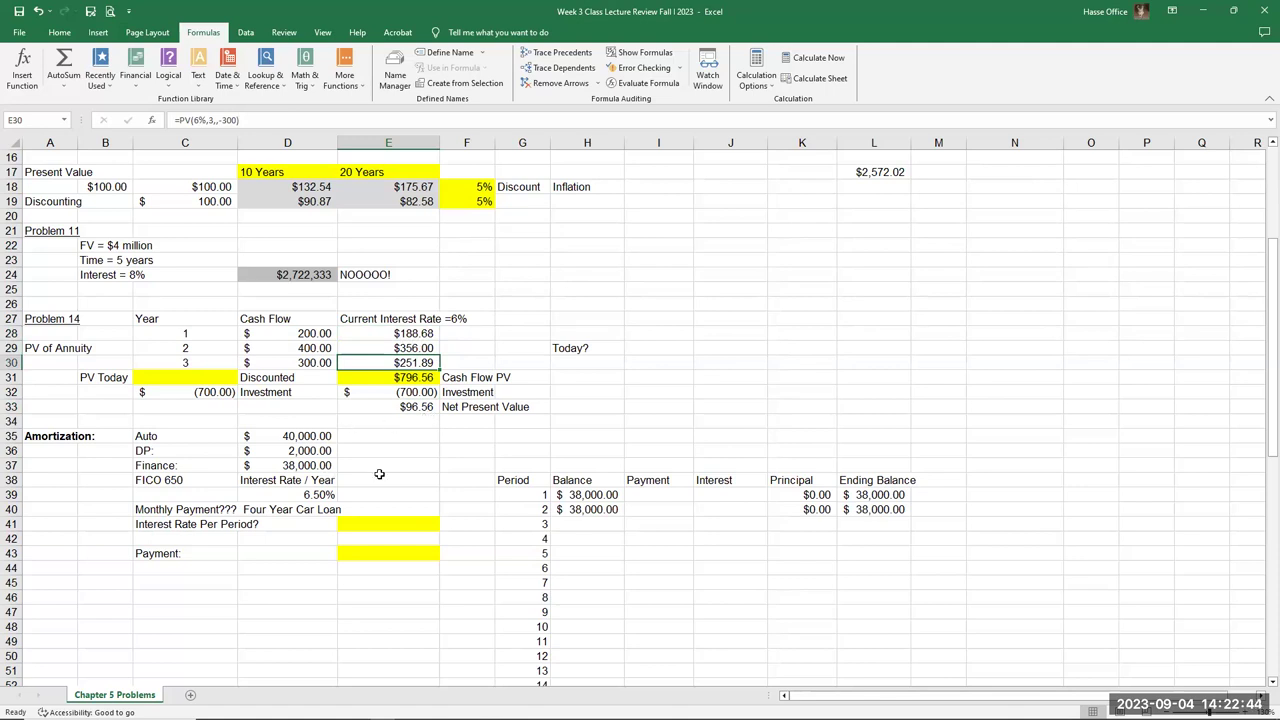
{"action": "left_click", "coordinate": [426, 336]}
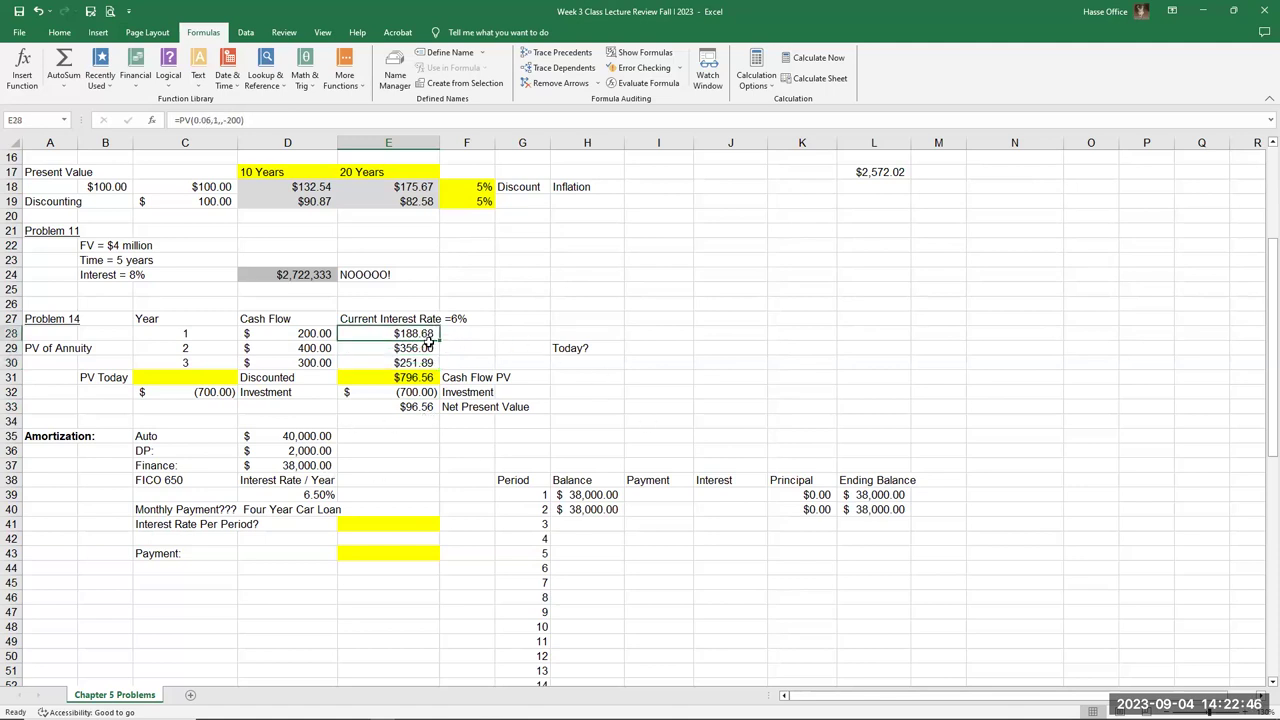
{"action": "left_click", "coordinate": [426, 348]}
{"action": "left_click", "coordinate": [430, 362]}
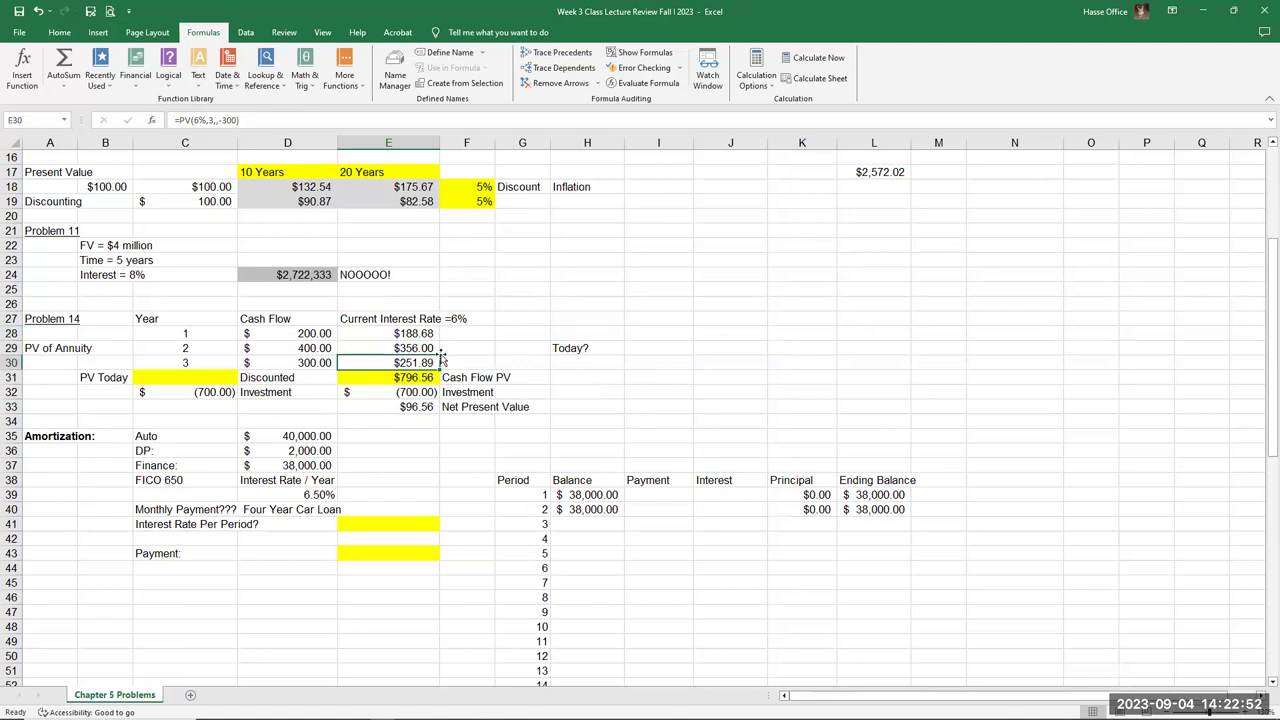
{"action": "left_click", "coordinate": [185, 378]}
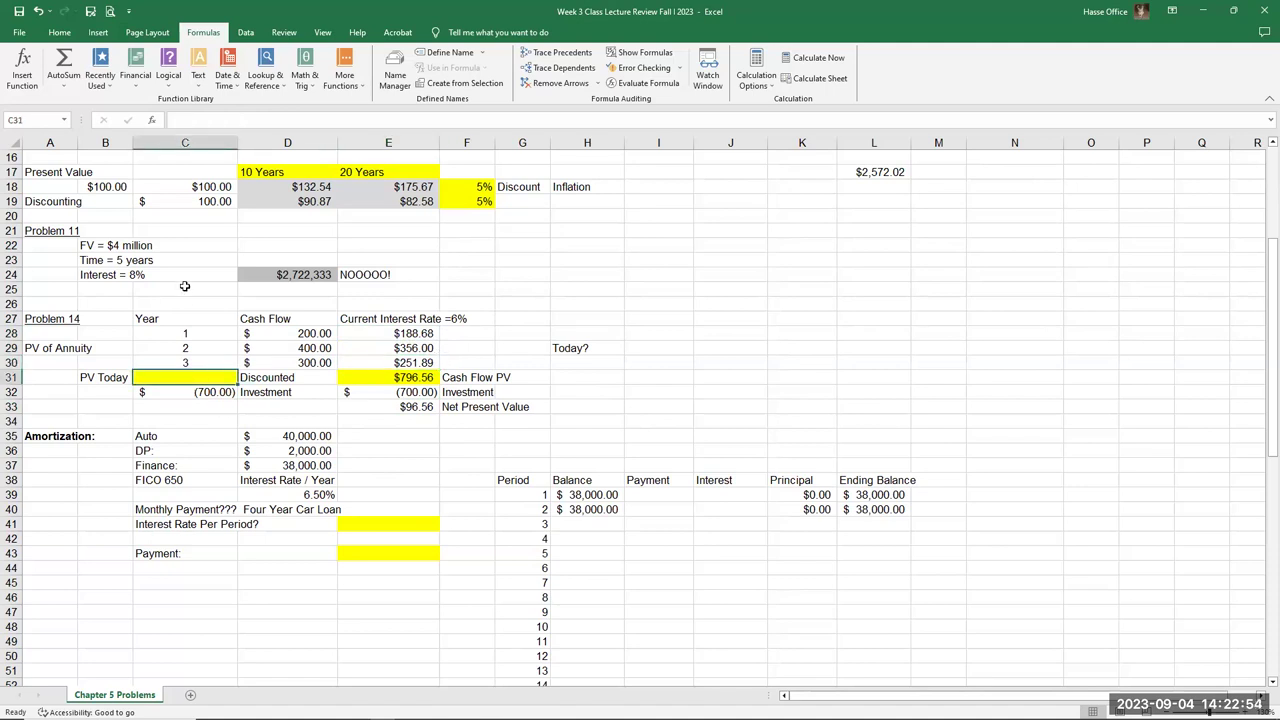
- Enter =NPV(6%,D28:D30) in C31 via Insert Function, giving a present value of $796.56
{"action": "left_click", "coordinate": [24, 80]}
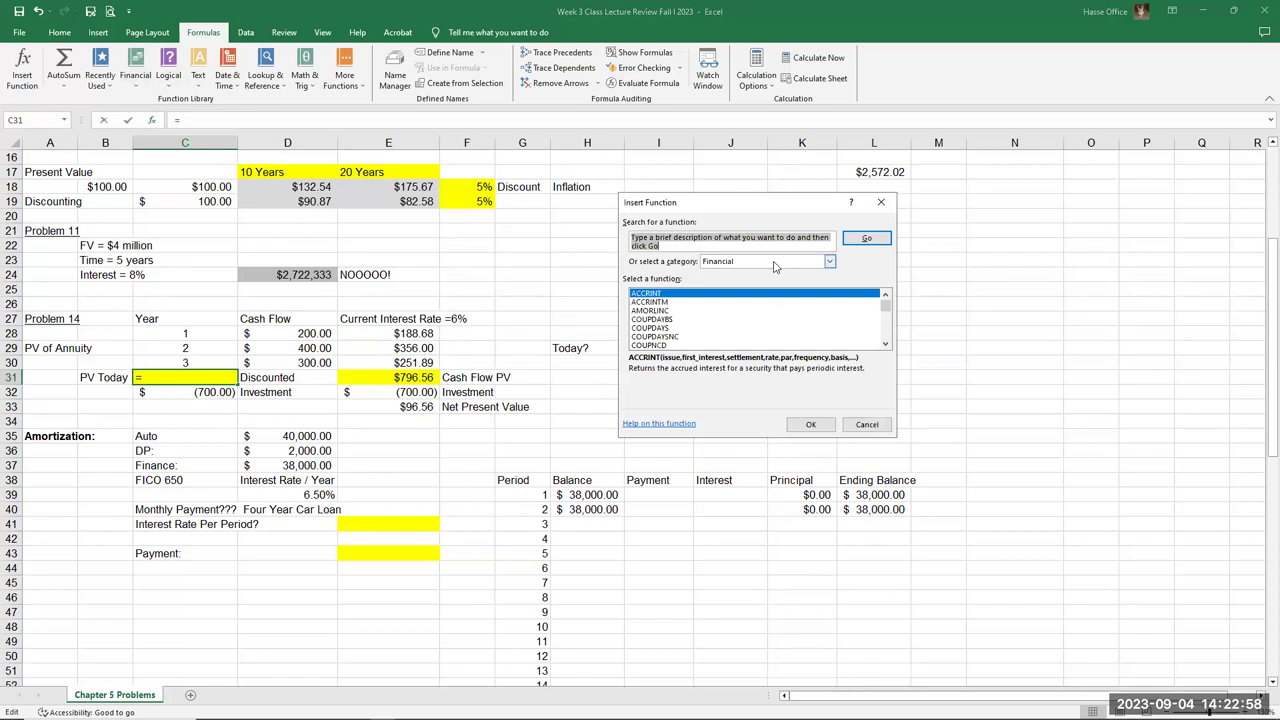
{"action": "left_click", "coordinate": [885, 342]}
{"action": "scroll", "coordinate": [885, 340], "scroll_direction": "down", "scroll_amount": 6}
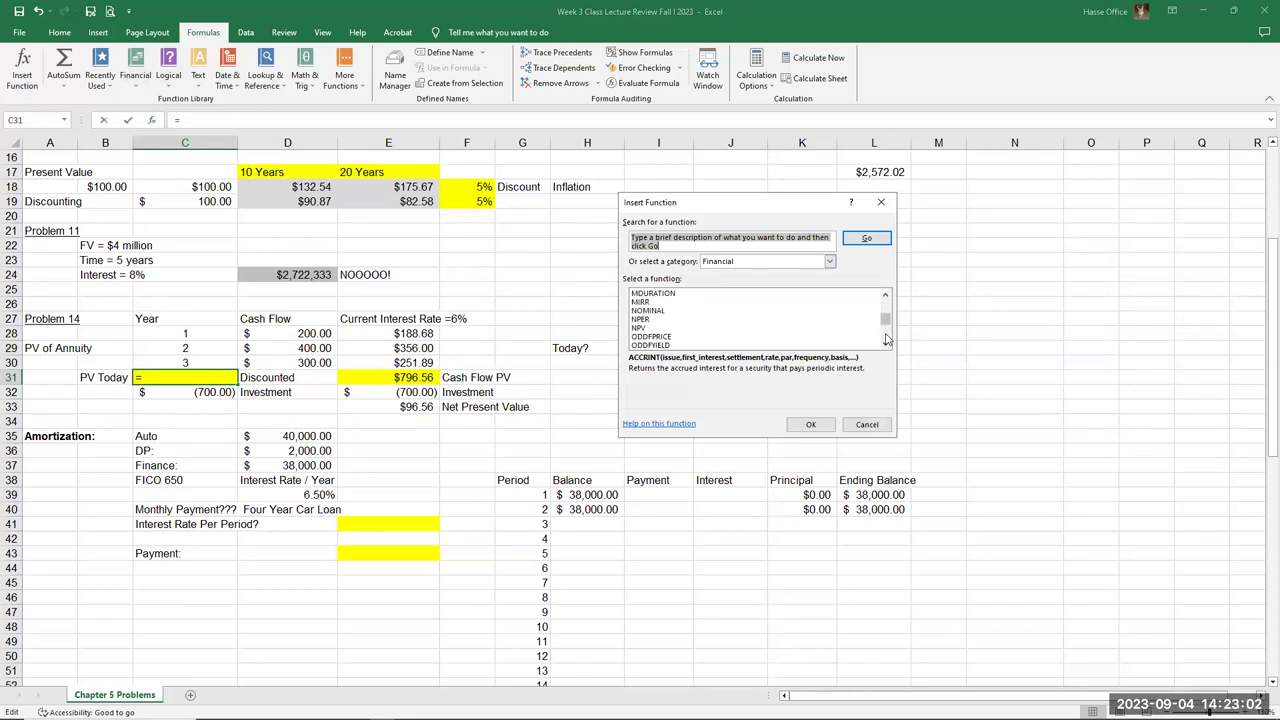
{"action": "left_click", "coordinate": [638, 329]}
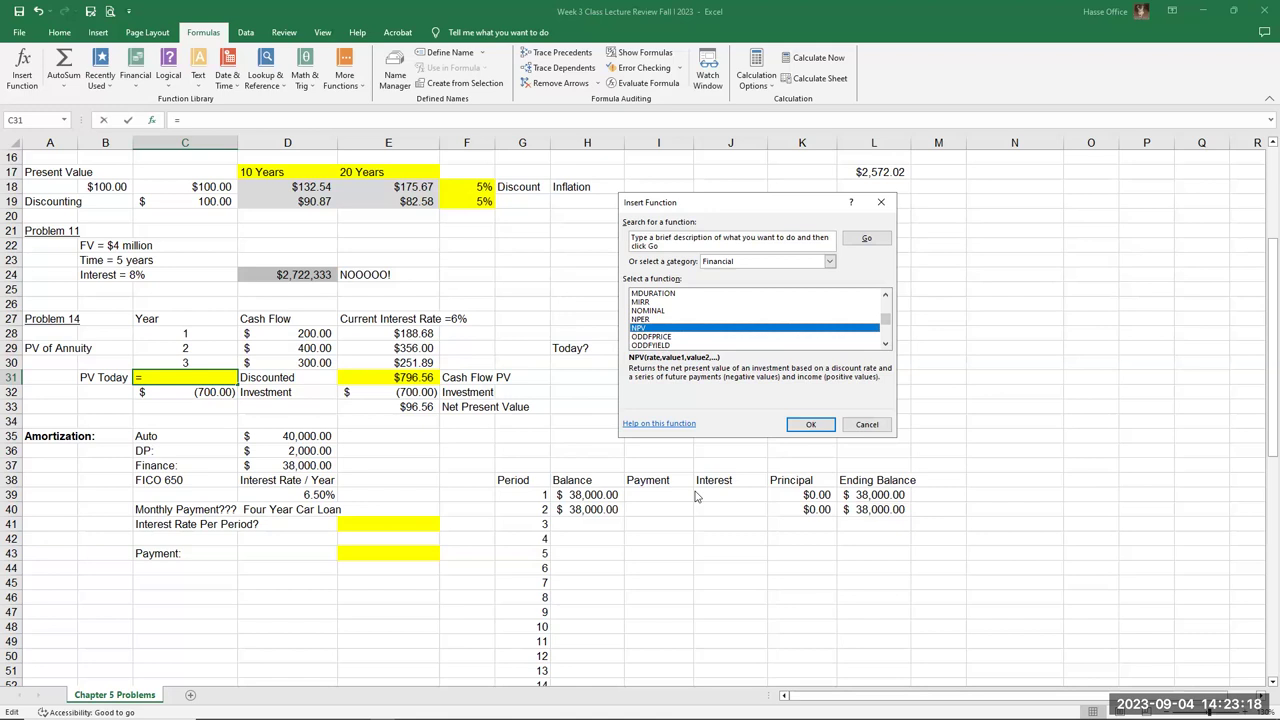
{"action": "left_click", "coordinate": [810, 425]}
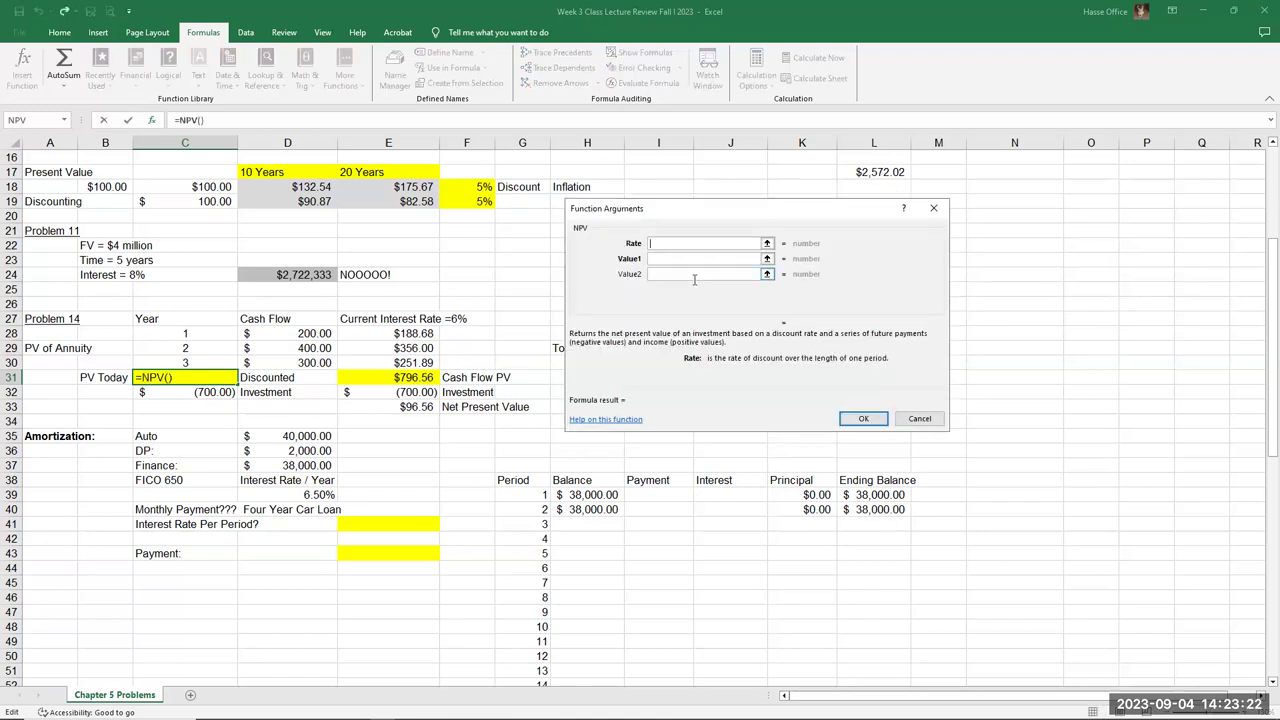
{"action": "type", "text": "6%"}
{"action": "left_click", "coordinate": [661, 258]}
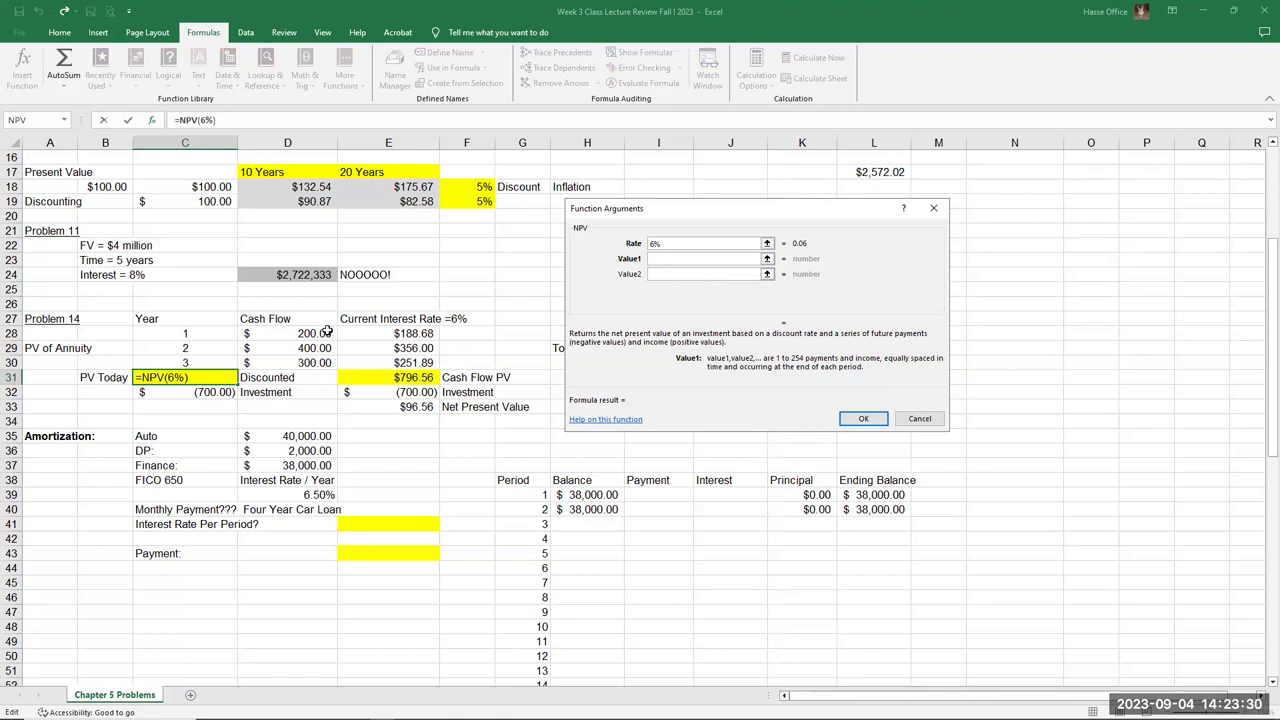
{"action": "left_click_drag", "start_coordinate": [303, 333], "coordinate": [314, 368]}
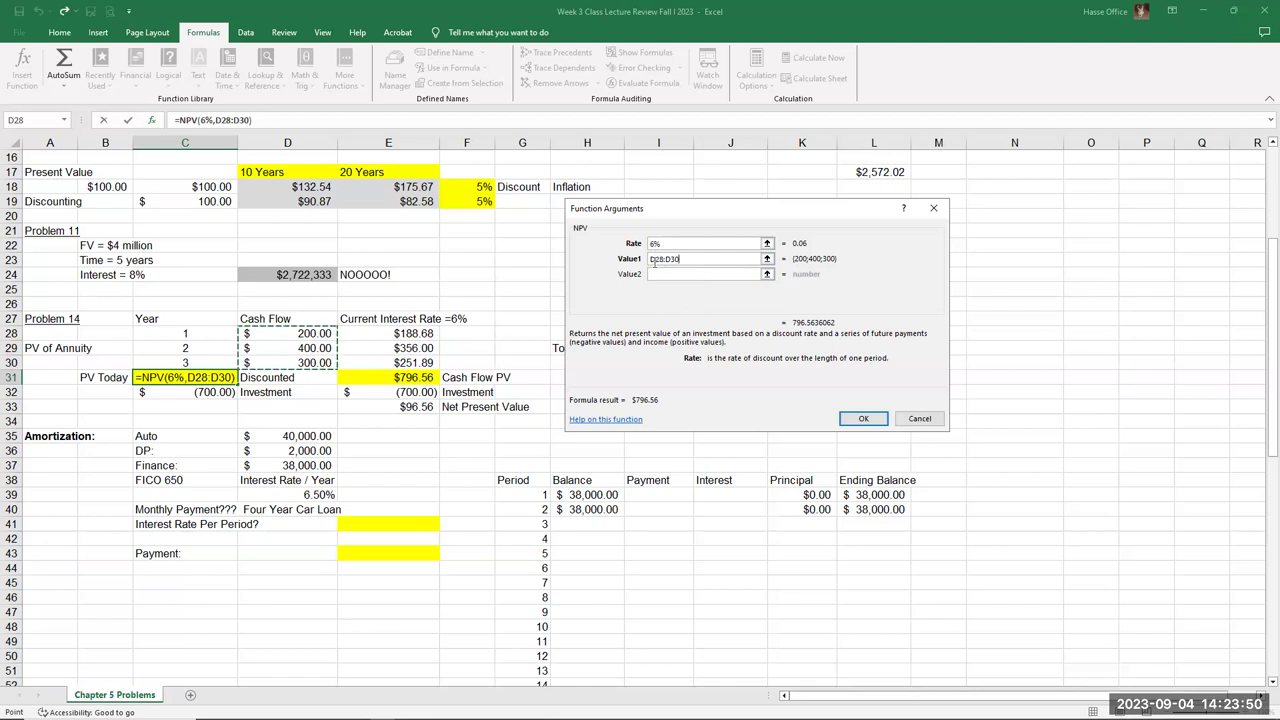
{"action": "left_click", "coordinate": [860, 421]}
{"action": "left_click", "coordinate": [857, 421]}
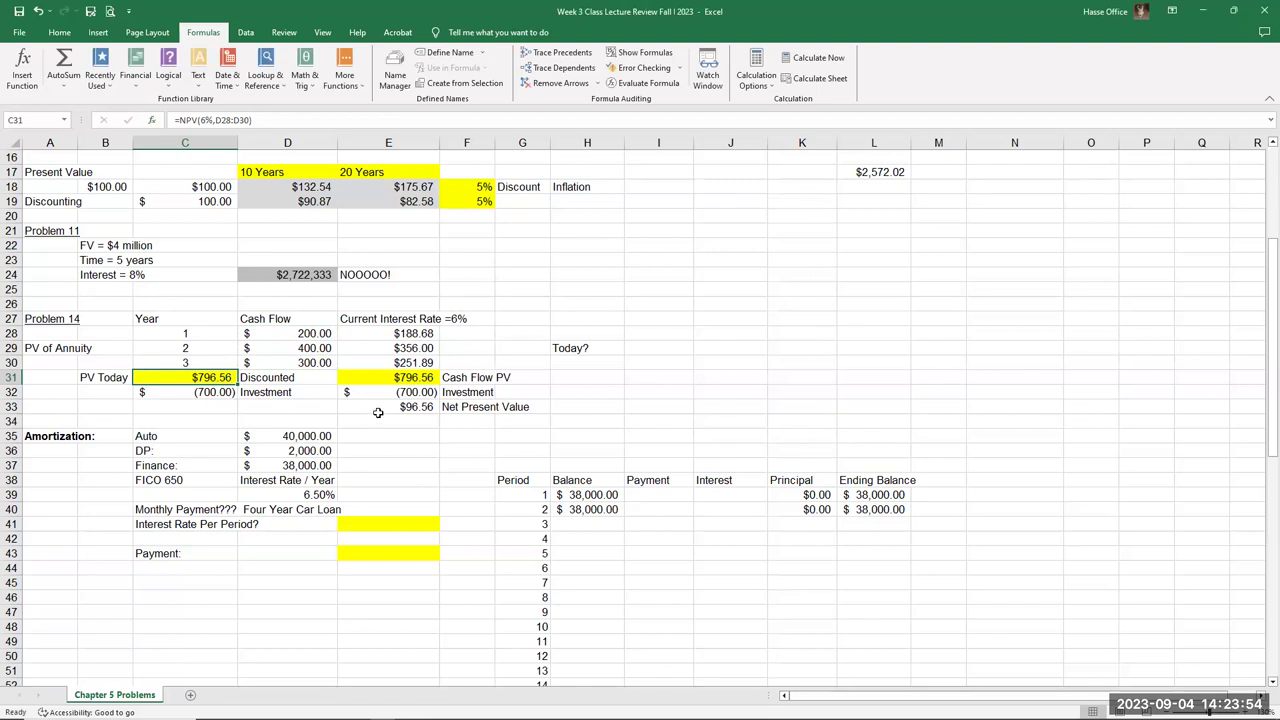
{"action": "left_click", "coordinate": [405, 377]}
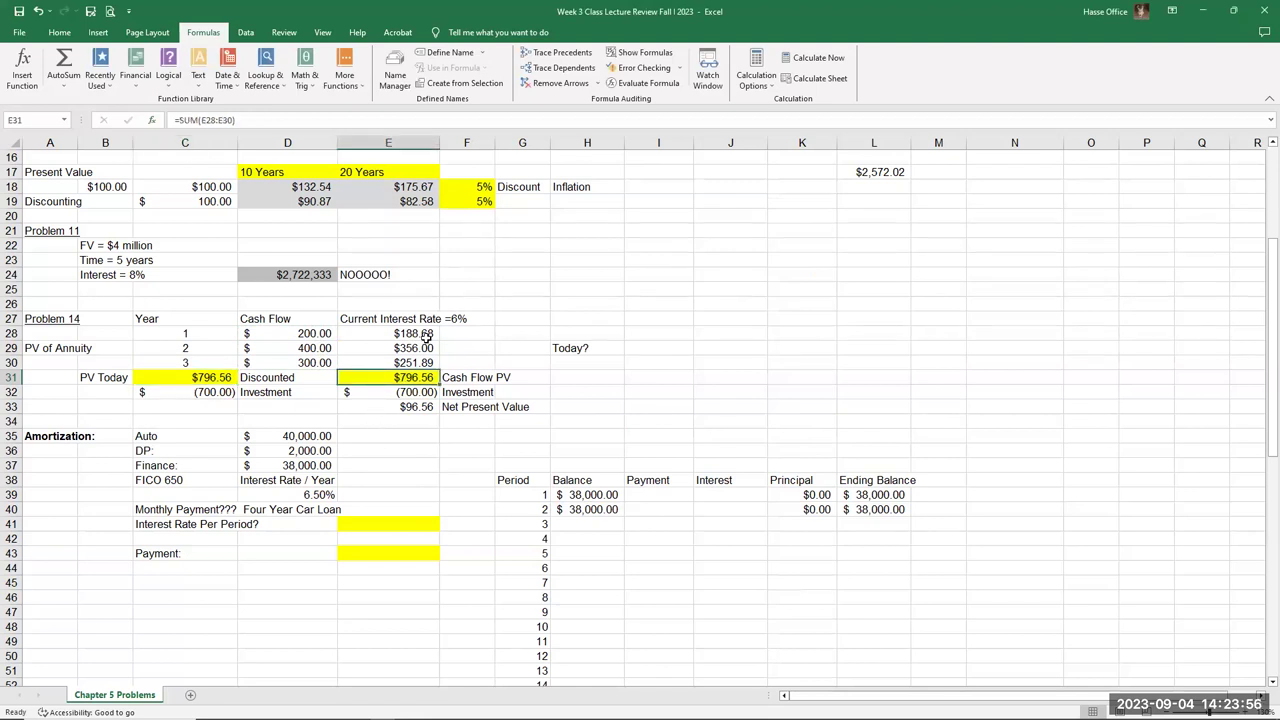
{"action": "left_click", "coordinate": [210, 376]}
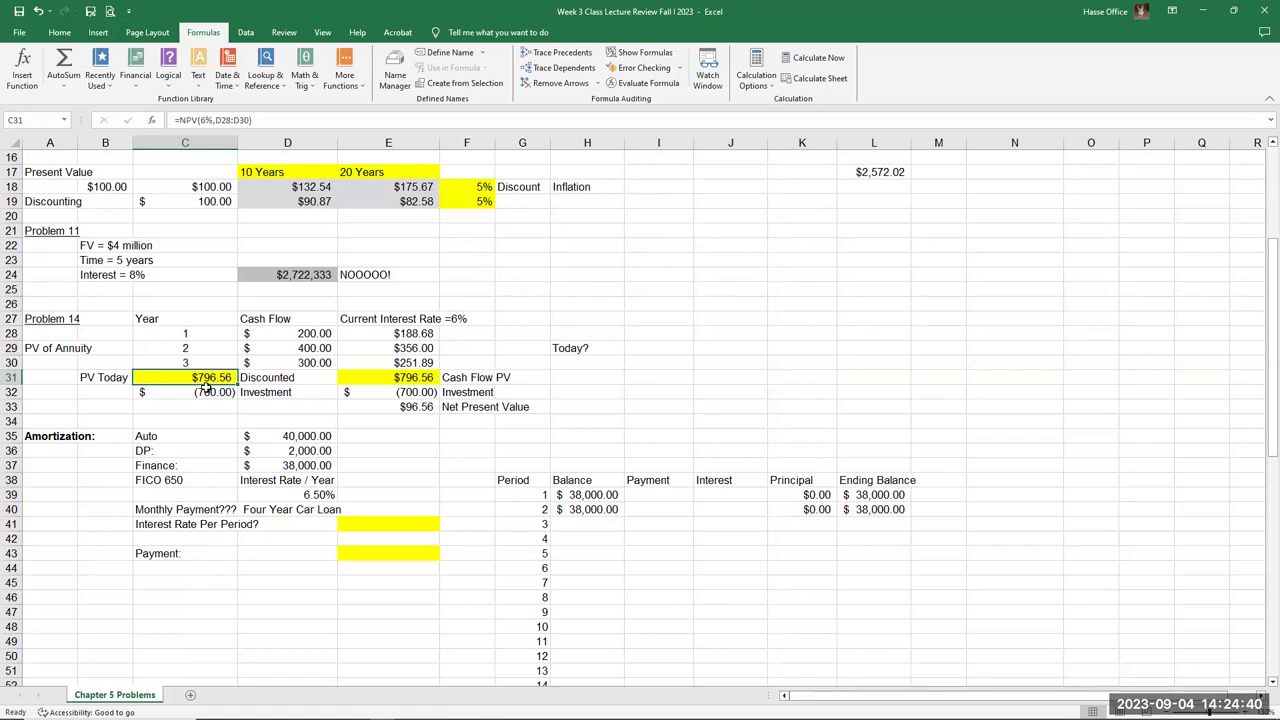
{"action": "scroll", "coordinate": [199, 426], "scroll_direction": "up", "scroll_amount": 3}
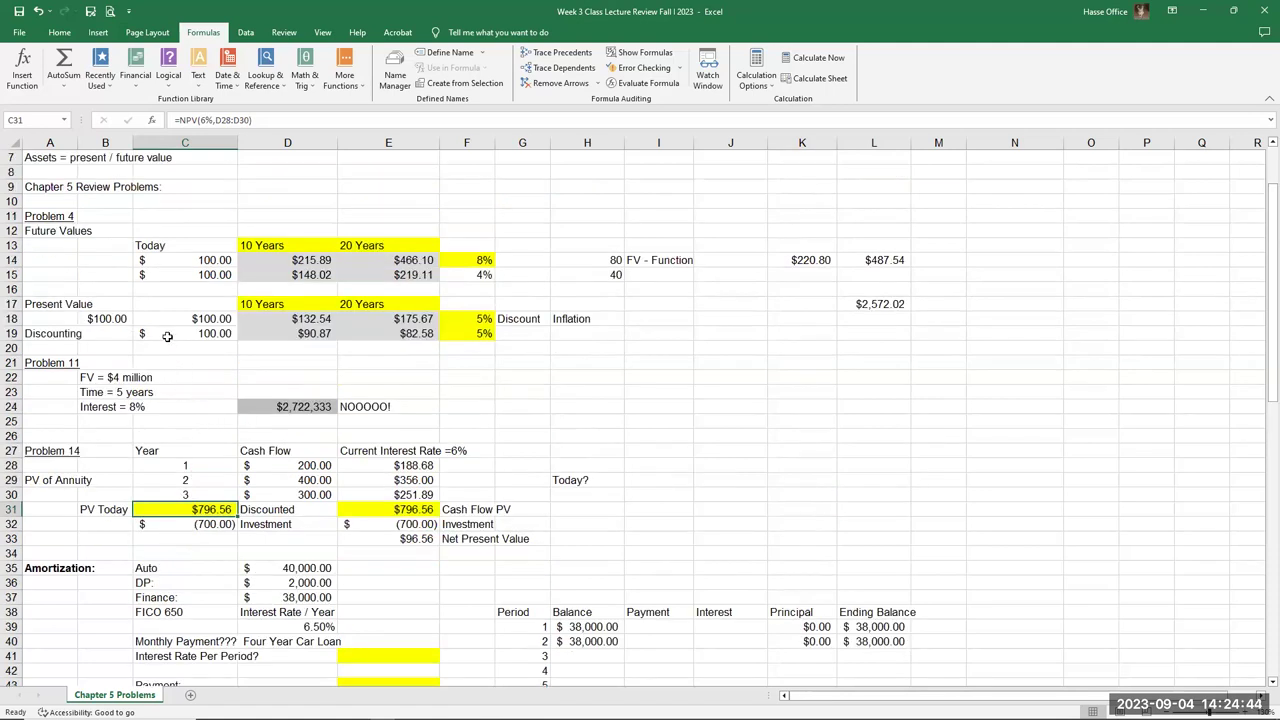
{"action": "scroll", "coordinate": [143, 363], "scroll_direction": "down", "scroll_amount": 1}
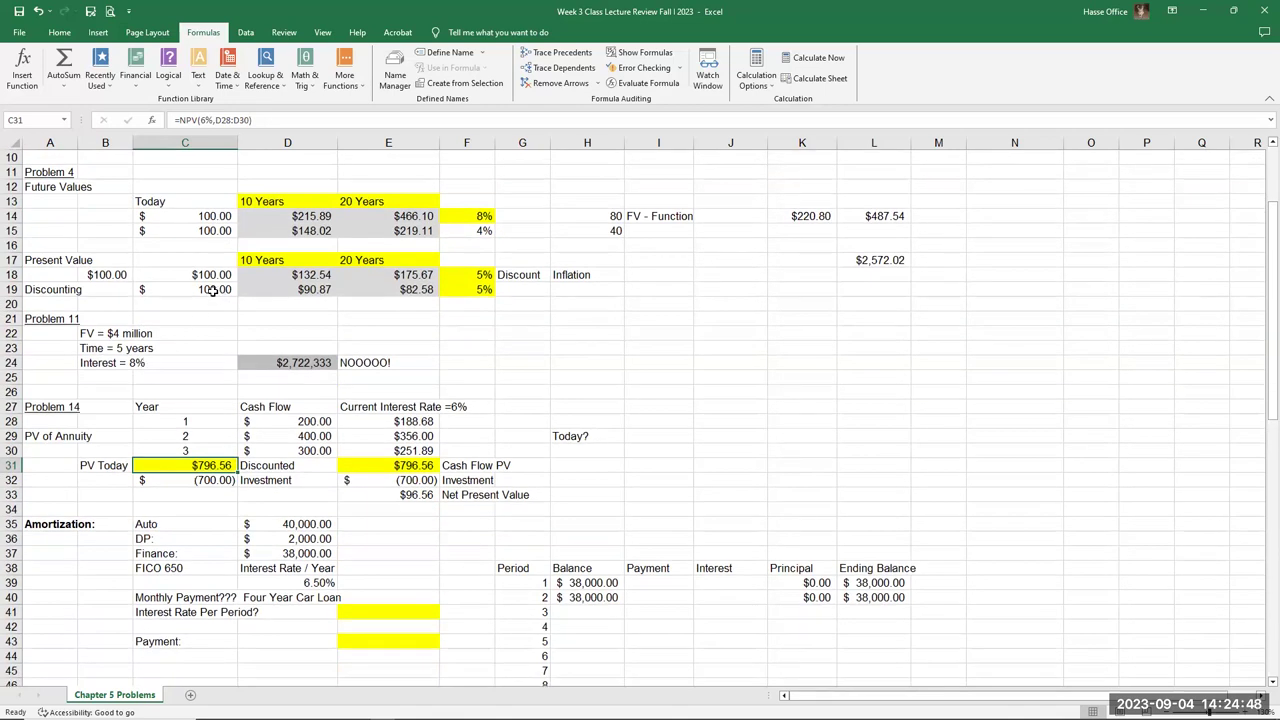
{"action": "scroll", "coordinate": [187, 324], "scroll_direction": "down", "scroll_amount": 2}
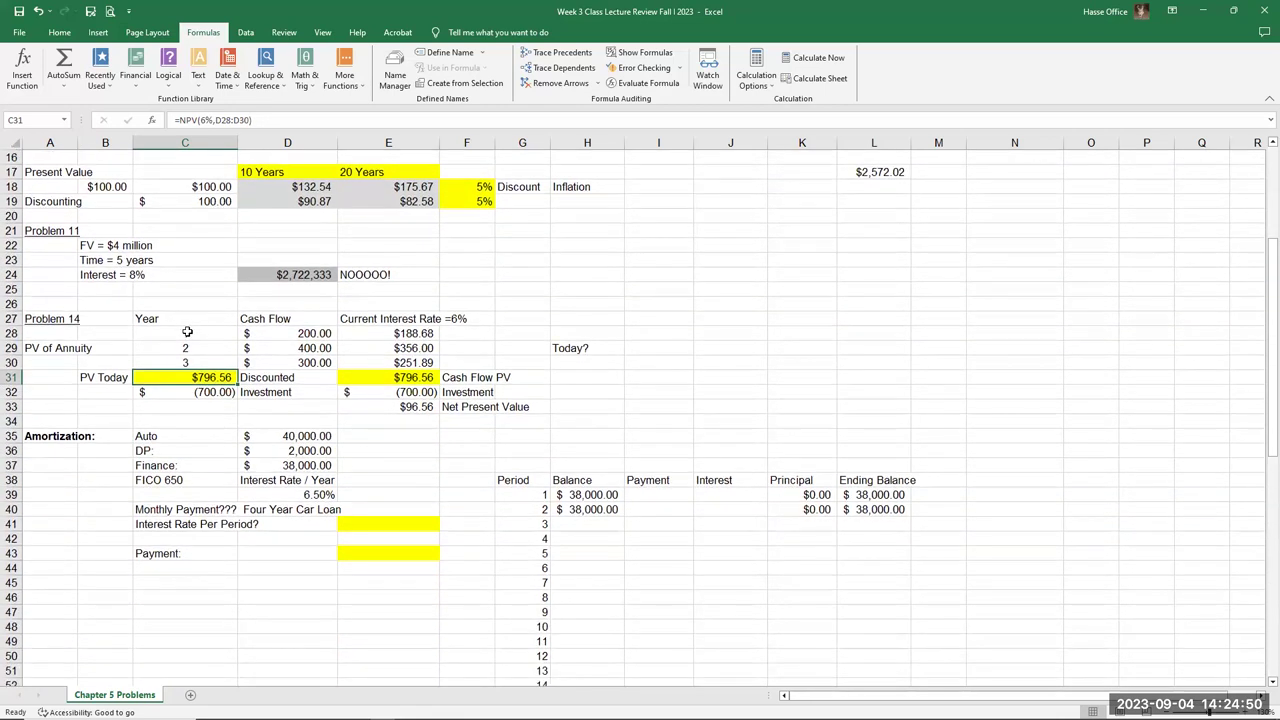
{"action": "left_click_drag", "start_coordinate": [304, 334], "coordinate": [306, 362]}
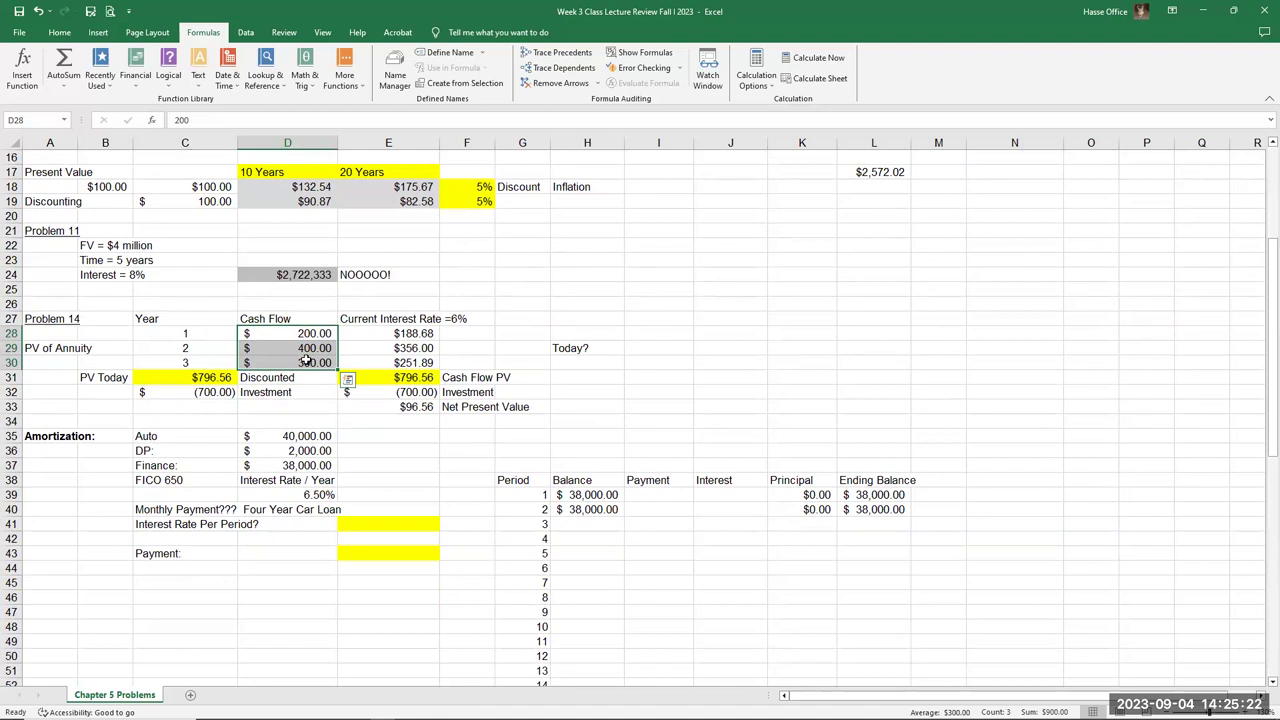
{"action": "left_click", "coordinate": [30, 436]}
{"action": "scroll", "coordinate": [52, 538], "scroll_direction": "down", "scroll_amount": 2}
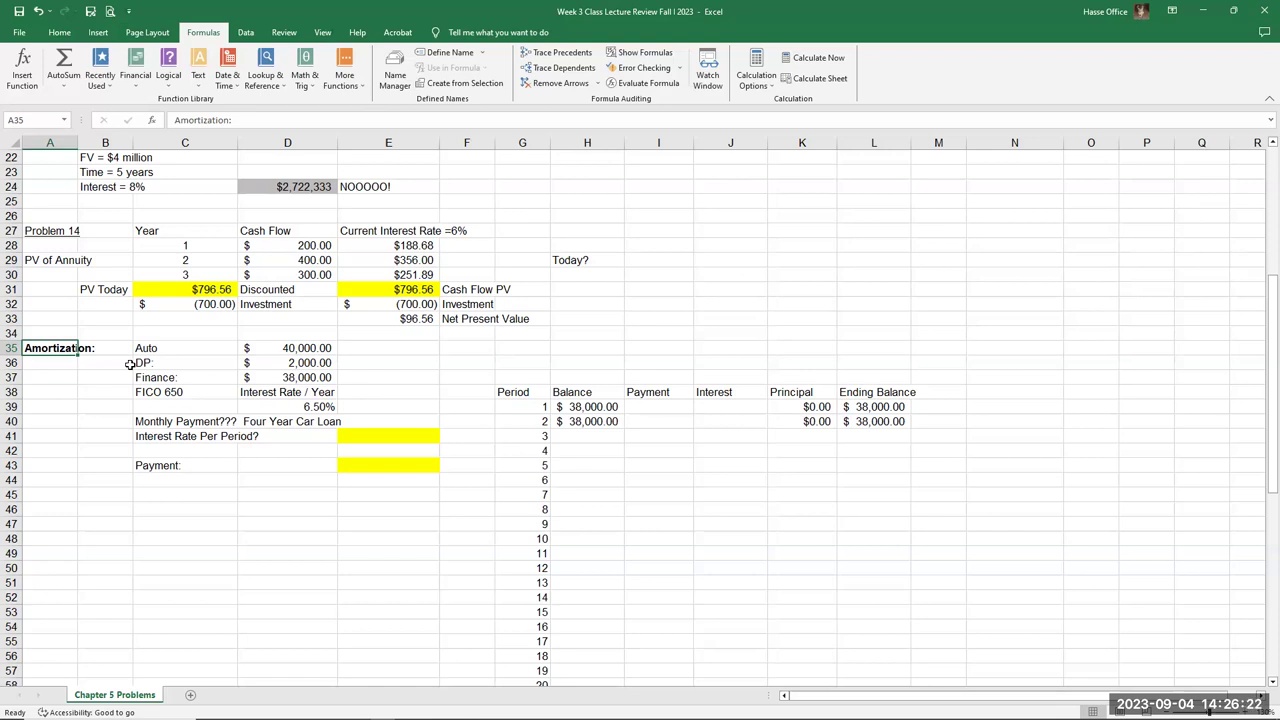
- Review the loan figures: $40,000 price, down payment, $38,000 financed, 6.50% yearly rate
{"action": "left_click", "coordinate": [587, 406]}
{"action": "mouse_move", "coordinate": [587, 406]}
{"action": "left_mouse_down"}
{"action": "mouse_move", "coordinate": [814, 443]}
{"action": "mouse_move", "coordinate": [879, 665]}
{"action": "left_mouse_up"}
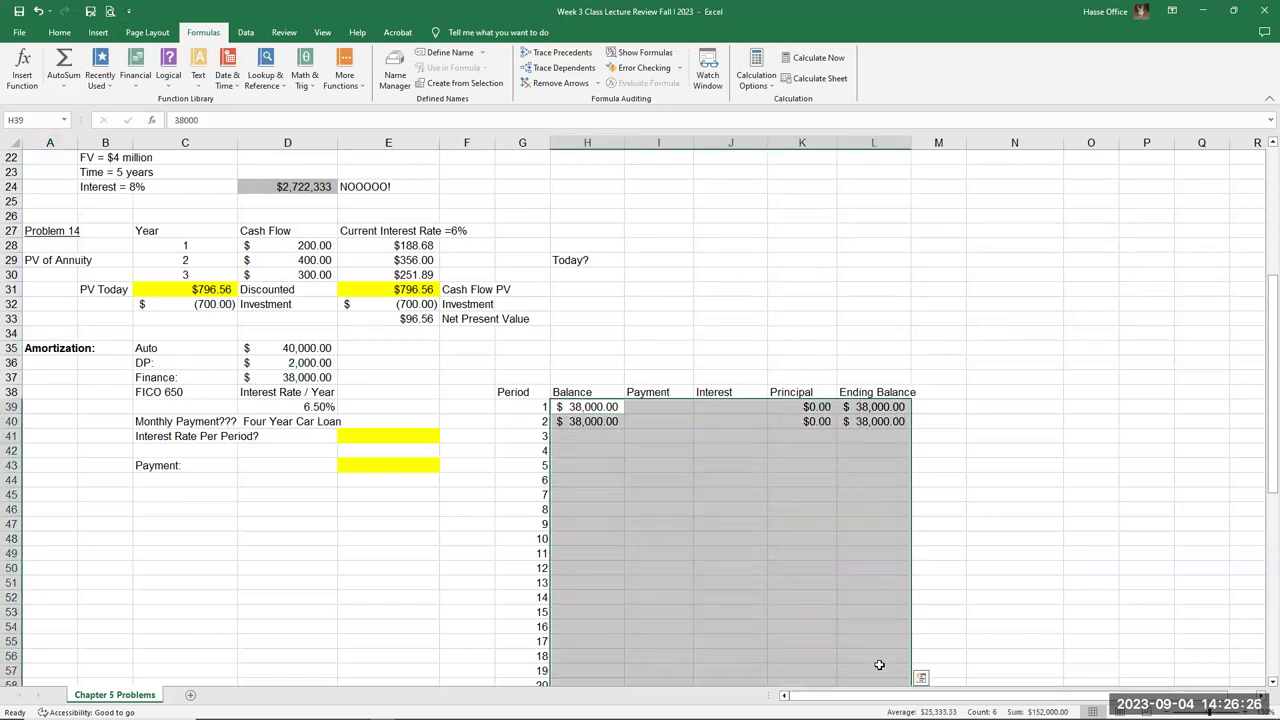
{"action": "left_click", "coordinate": [583, 404]}
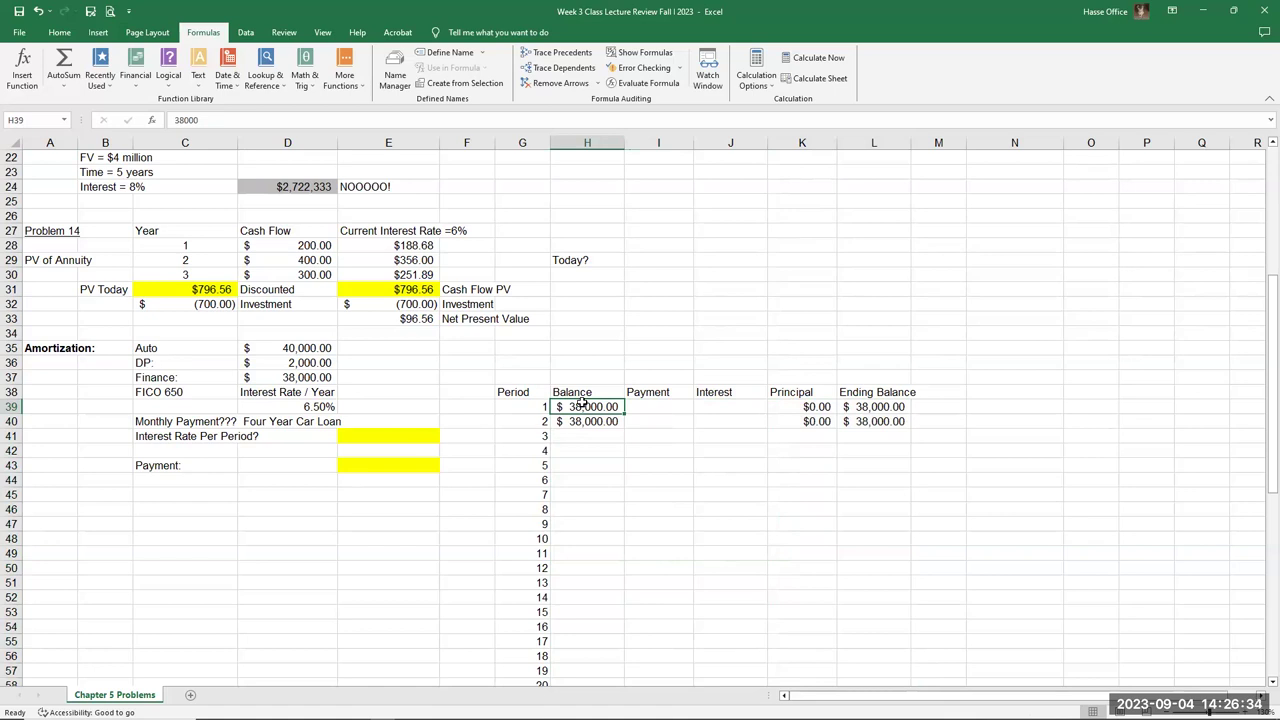
{"action": "left_click", "coordinate": [297, 350]}
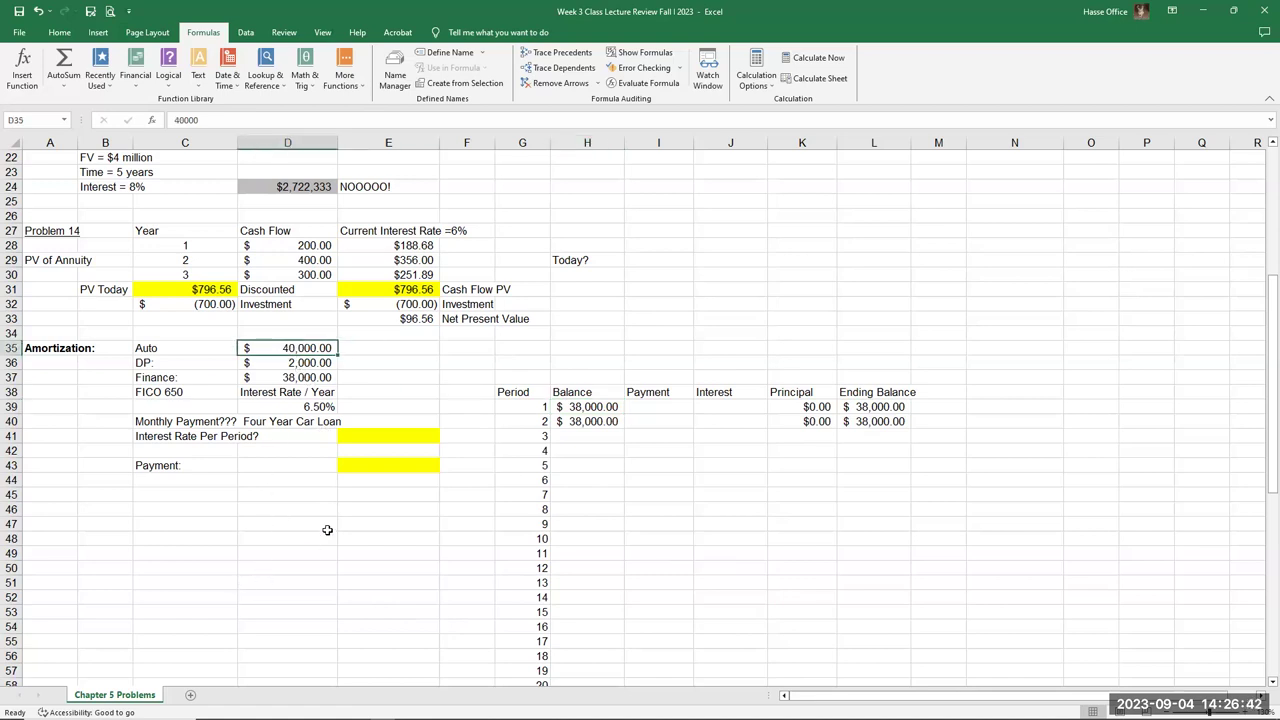
{"action": "left_click", "coordinate": [306, 362]}
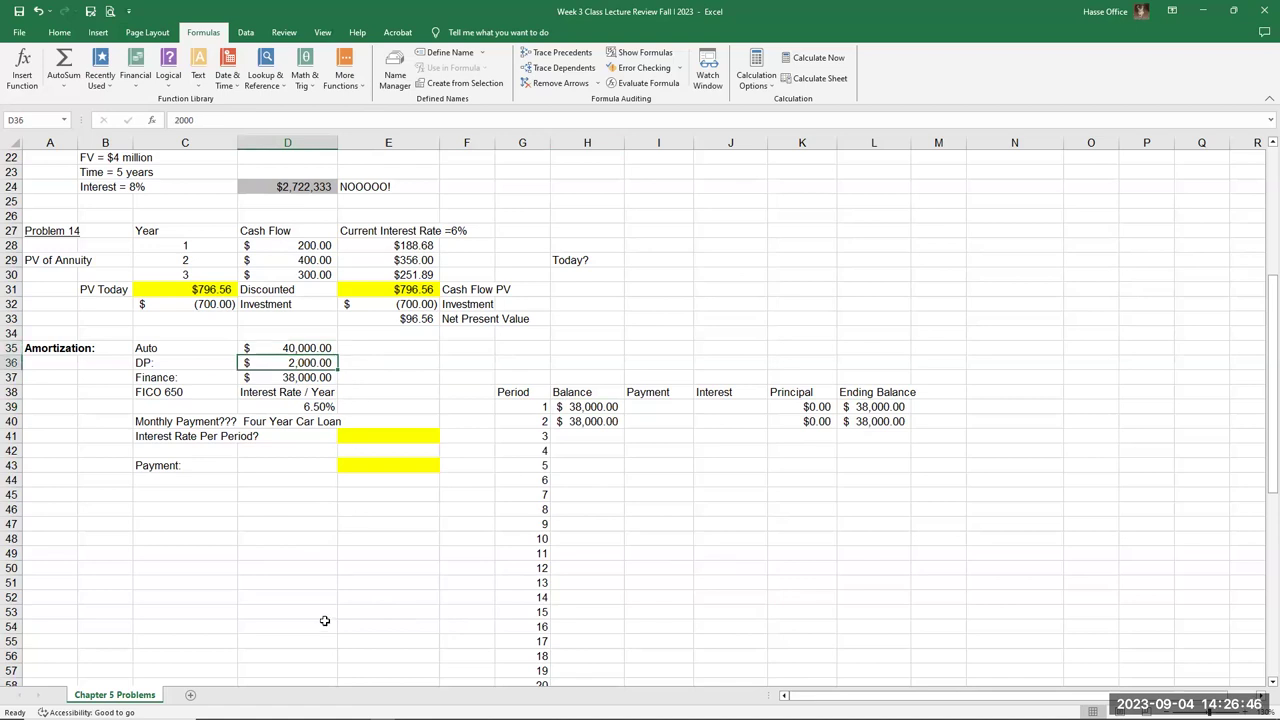
{"action": "left_click", "coordinate": [293, 378]}
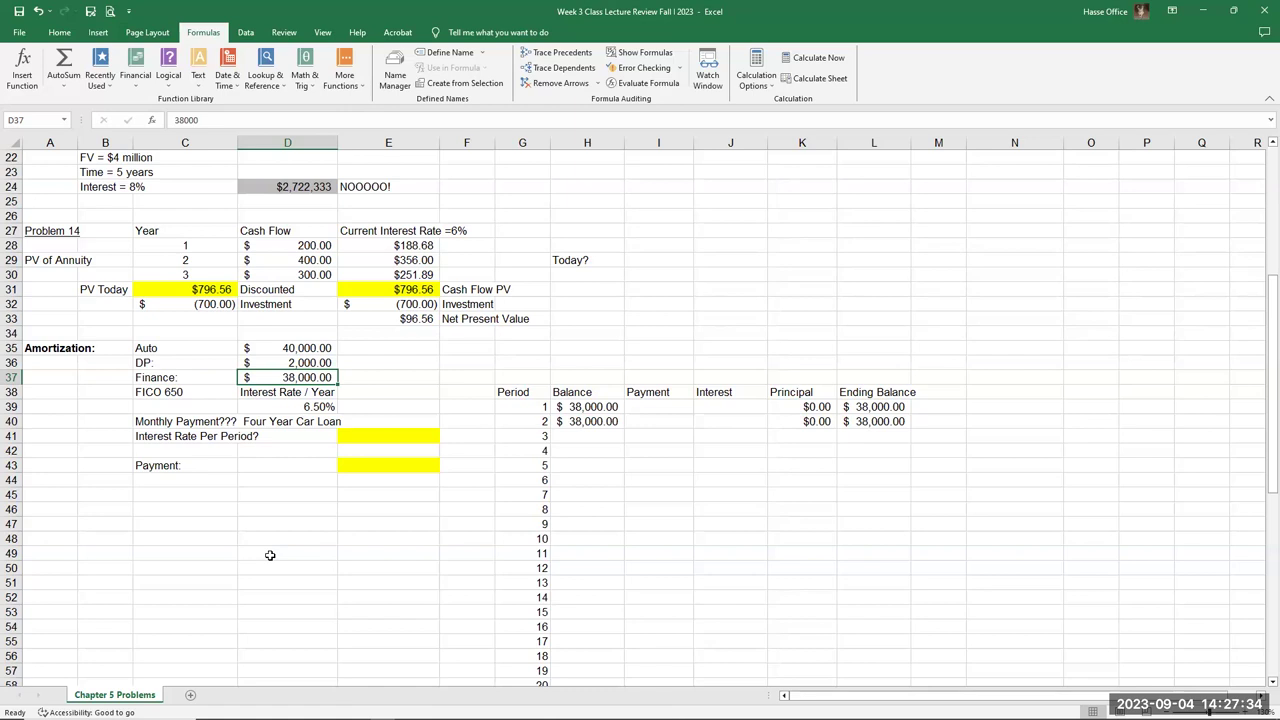
{"action": "left_click", "coordinate": [325, 408]}
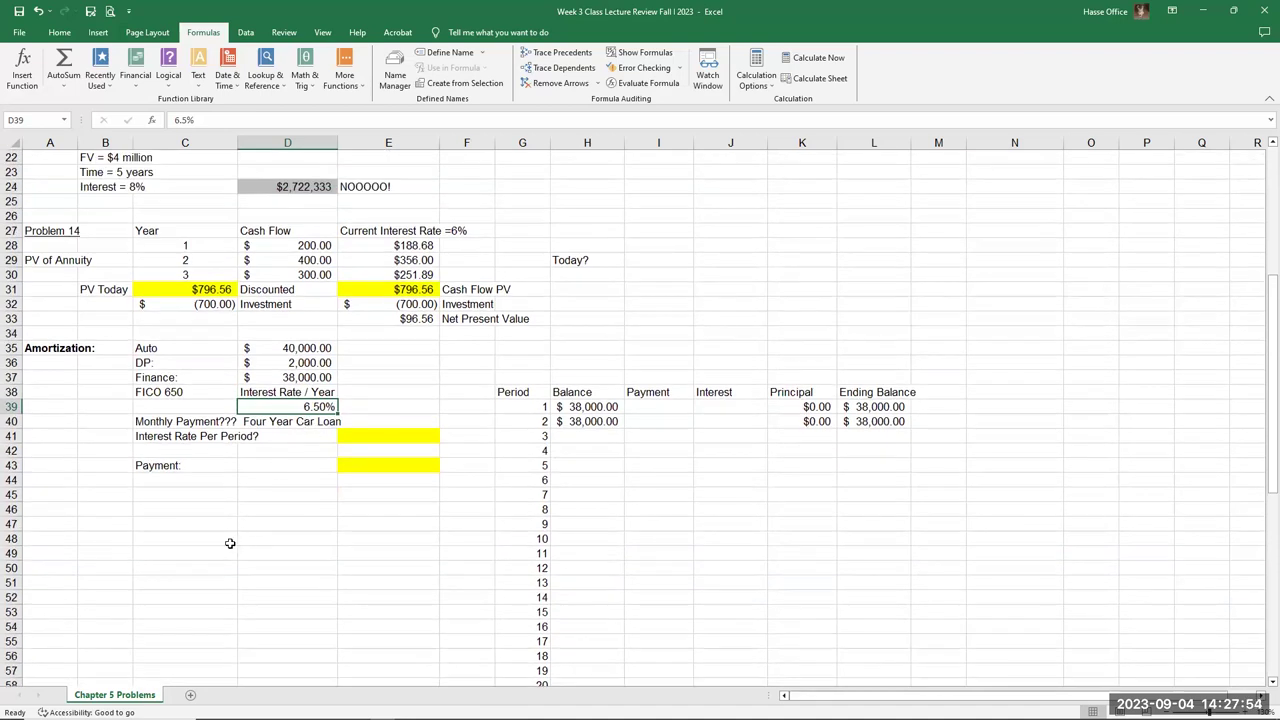
{"action": "left_click", "coordinate": [410, 466]}
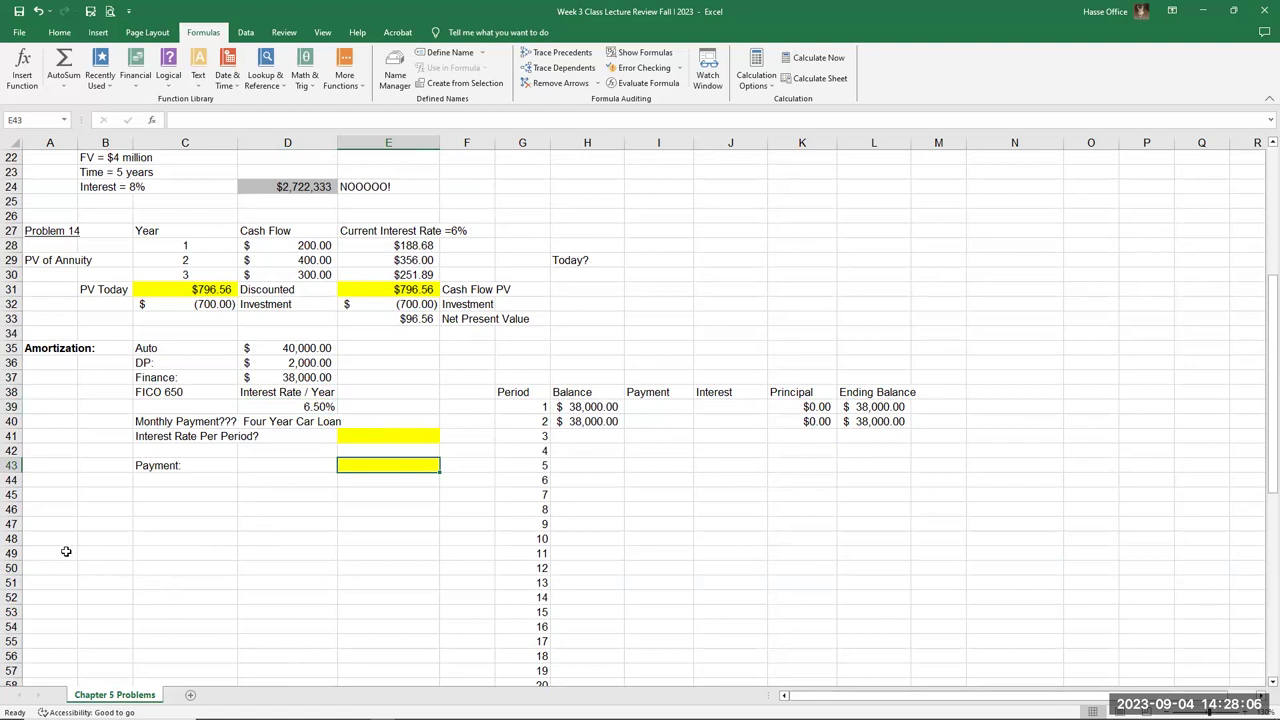
{"action": "left_click", "coordinate": [165, 435]}
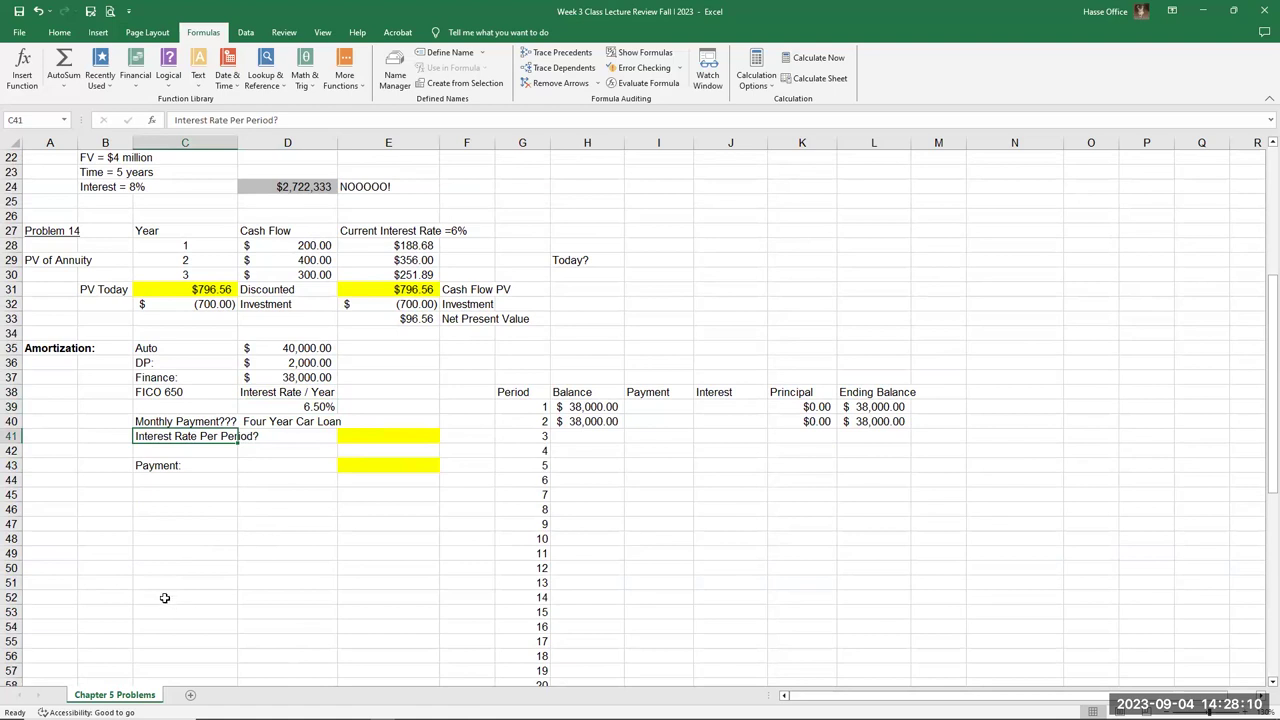
{"action": "left_click", "coordinate": [314, 405]}
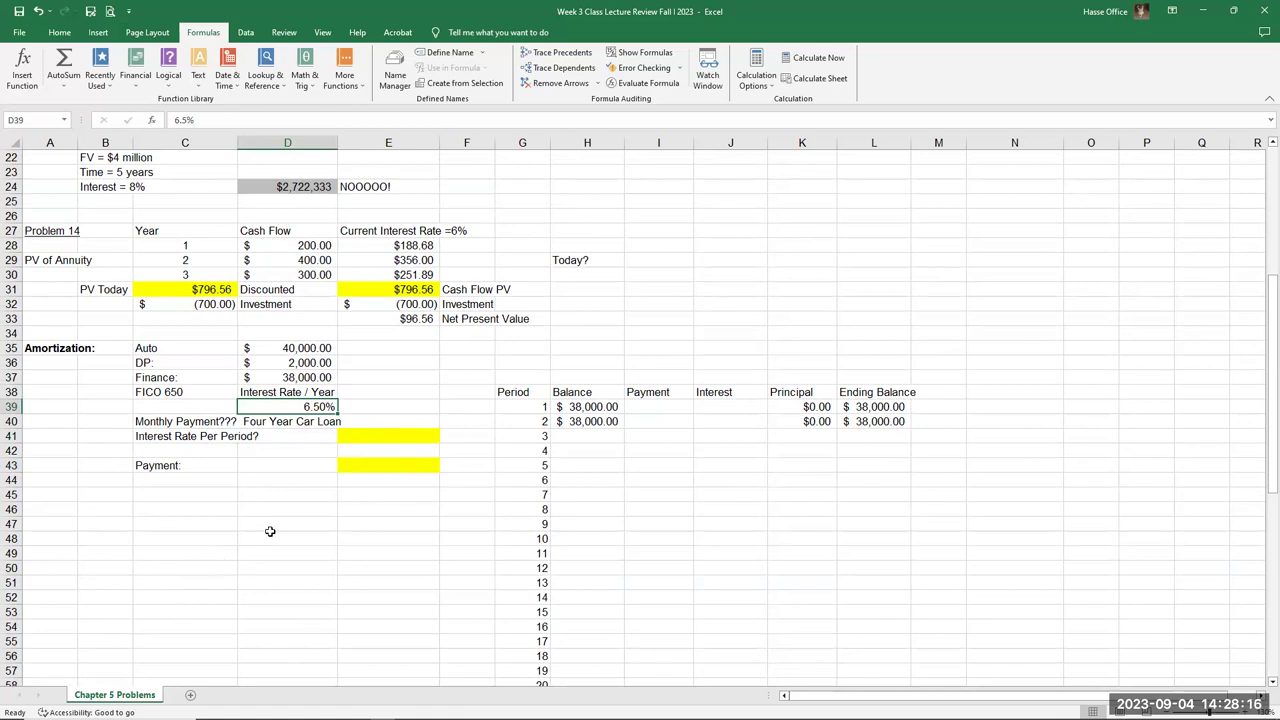
- Enter =.065/12 in E41 for a 0.005416667 per-period rate
{"action": "left_click", "coordinate": [377, 436]}
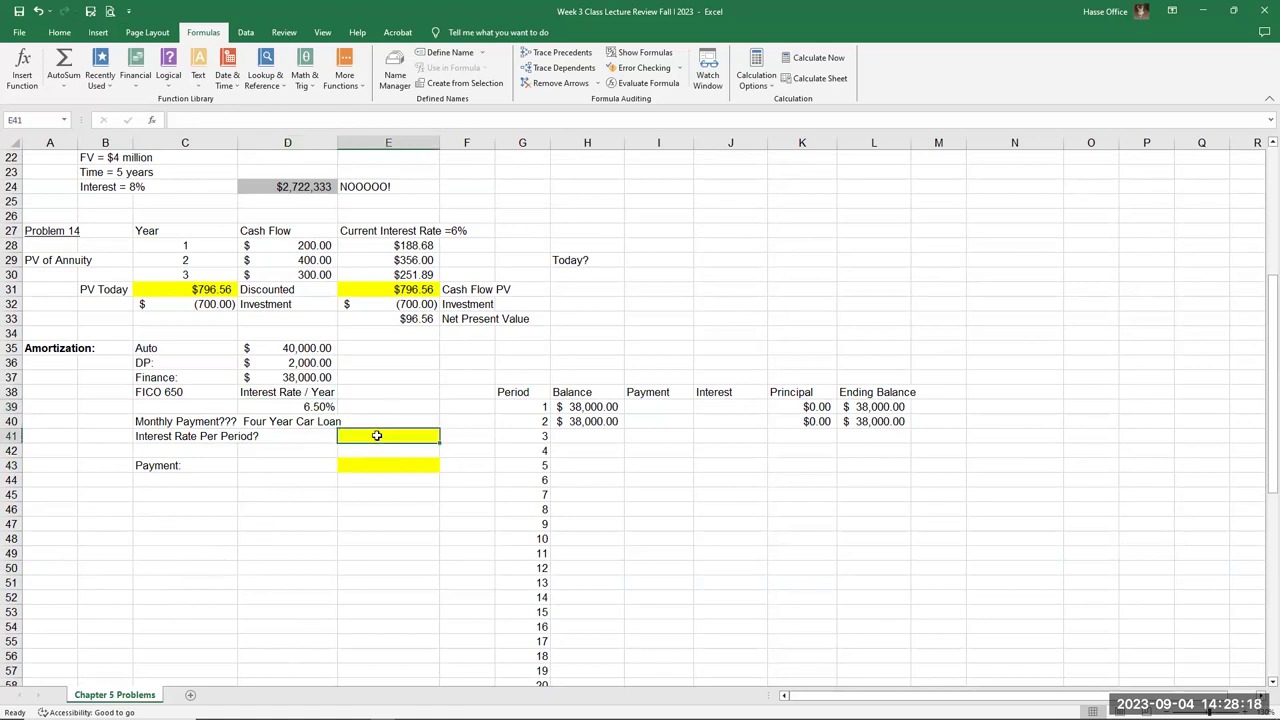
{"action": "type", "text": "="}
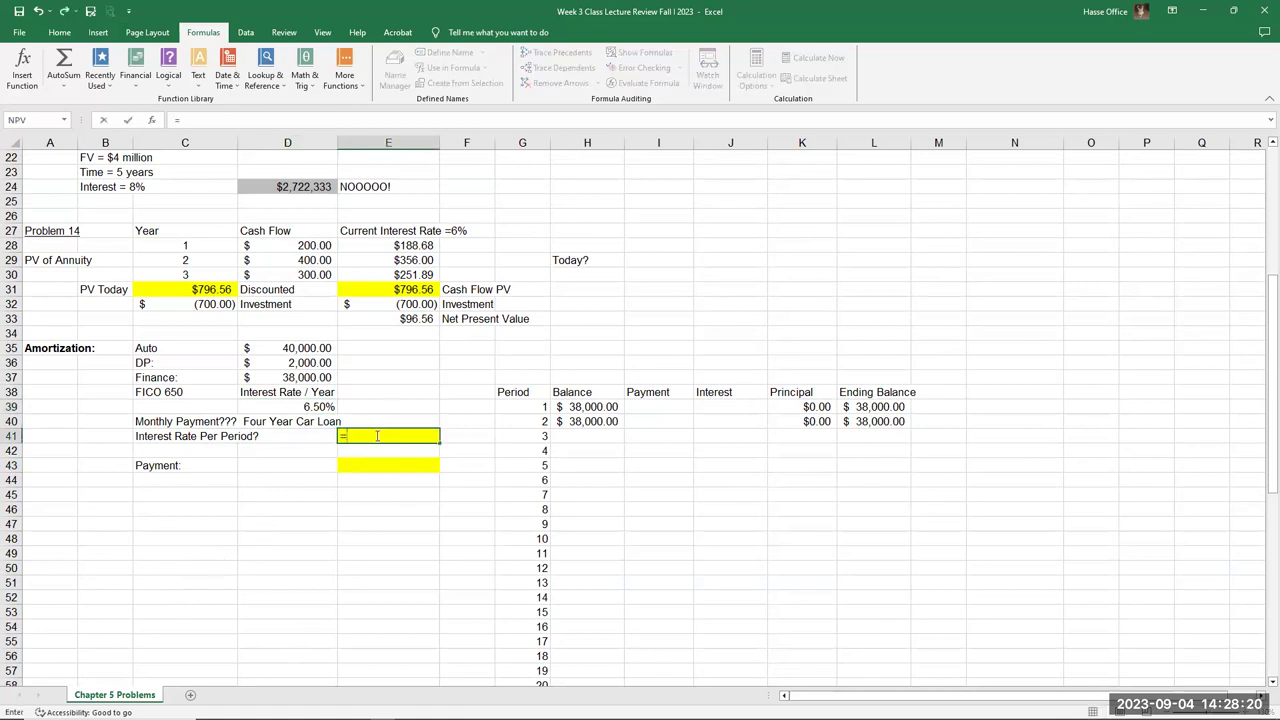
{"action": "type", "text": ".0"}
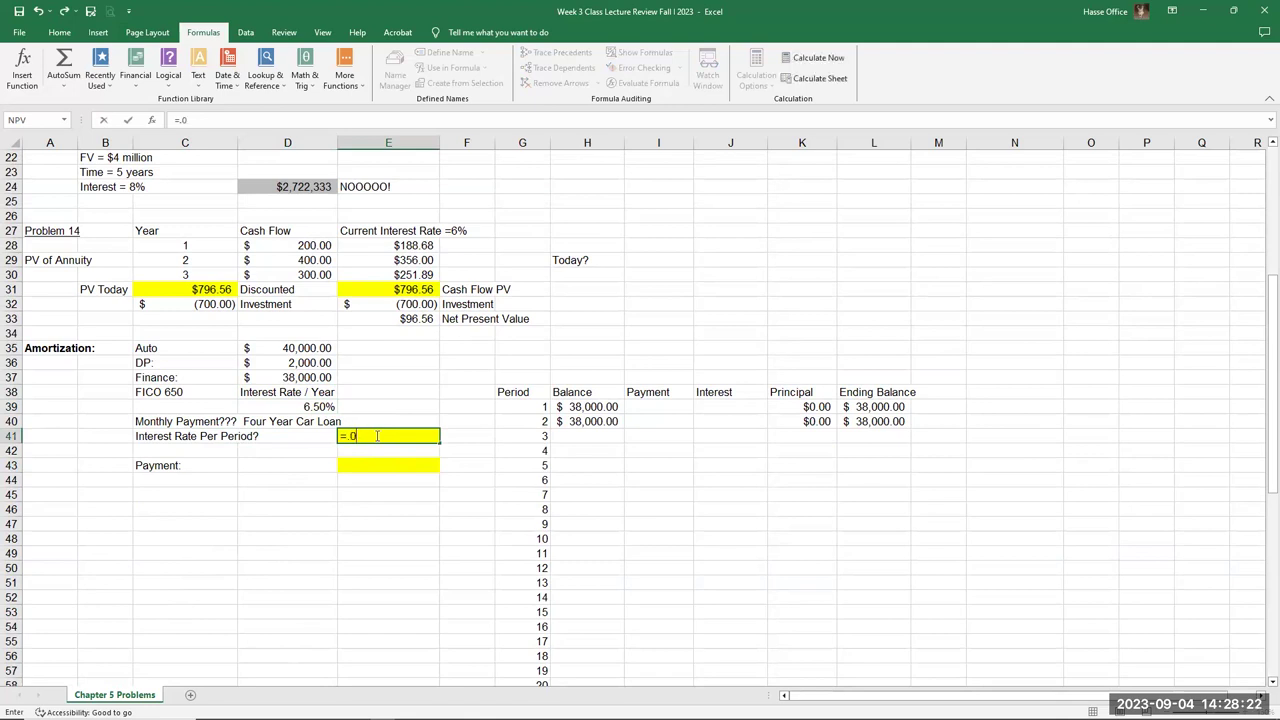
{"action": "type", "text": "65/12"}
{"action": "key", "text": "Return"}
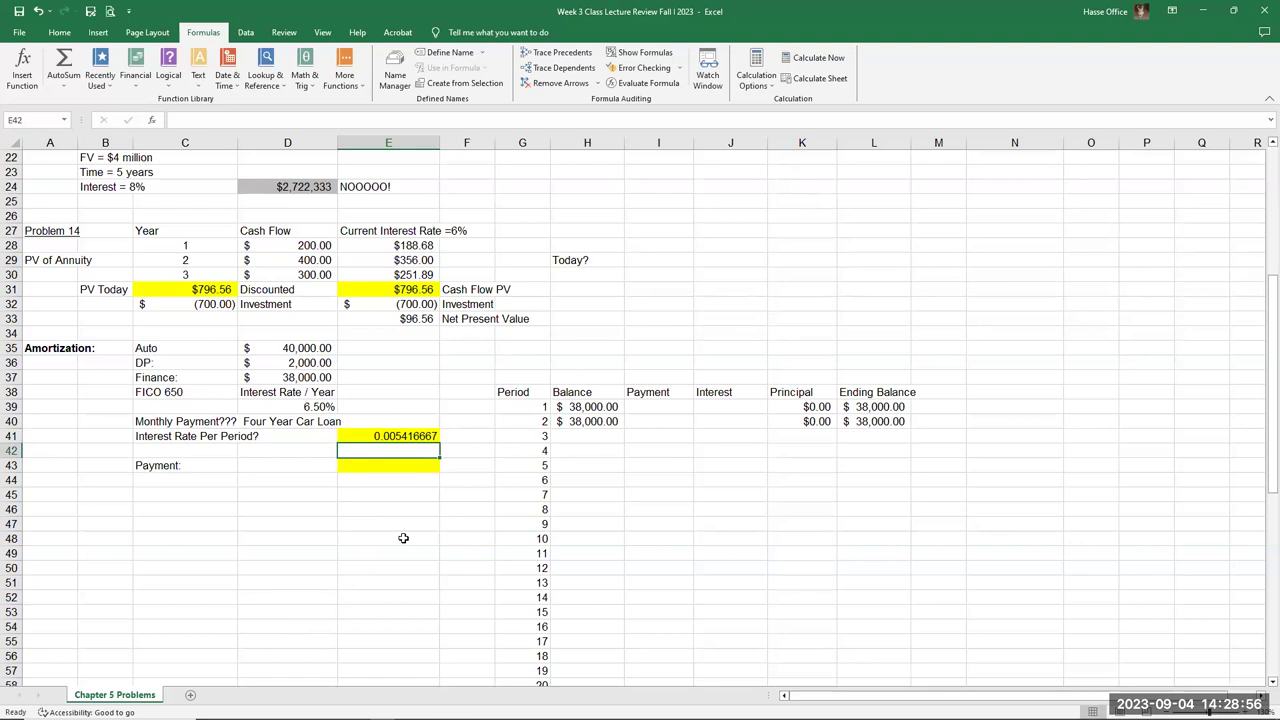
{"action": "left_click", "coordinate": [358, 466]}
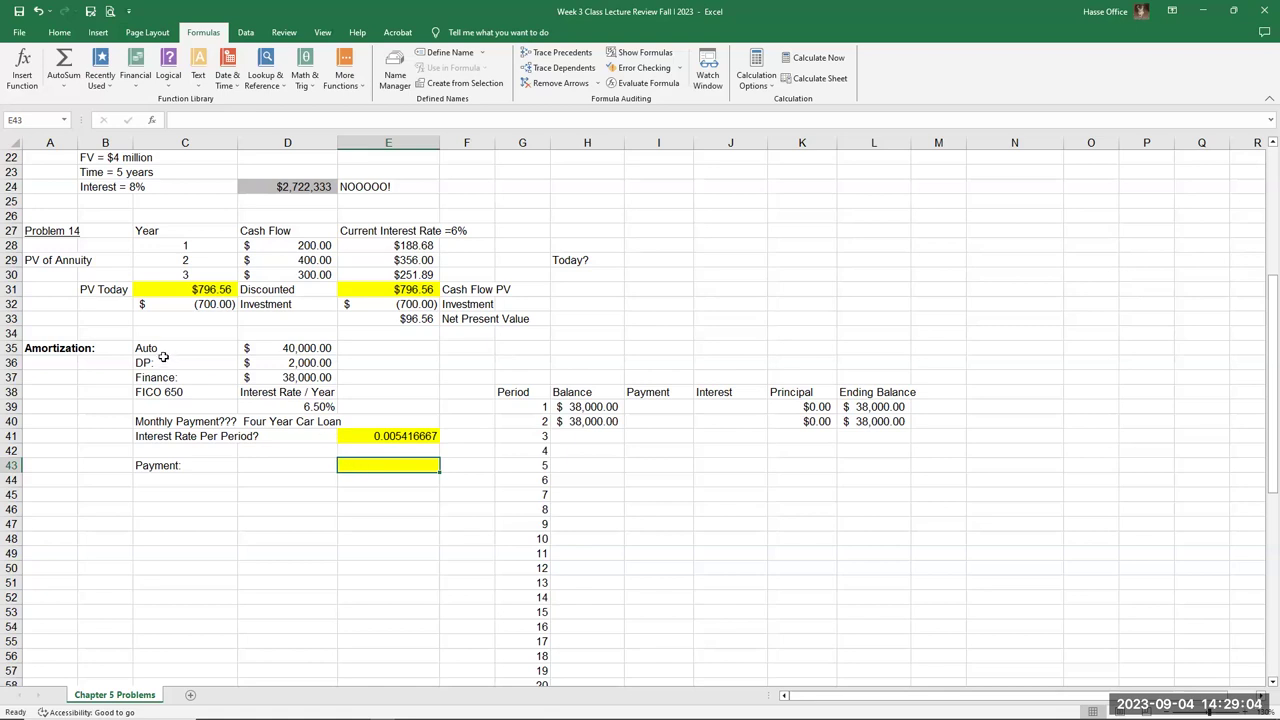
- Insert the PMT function from the Financial functions list into Payment cell E43
{"action": "left_click", "coordinate": [177, 119]}
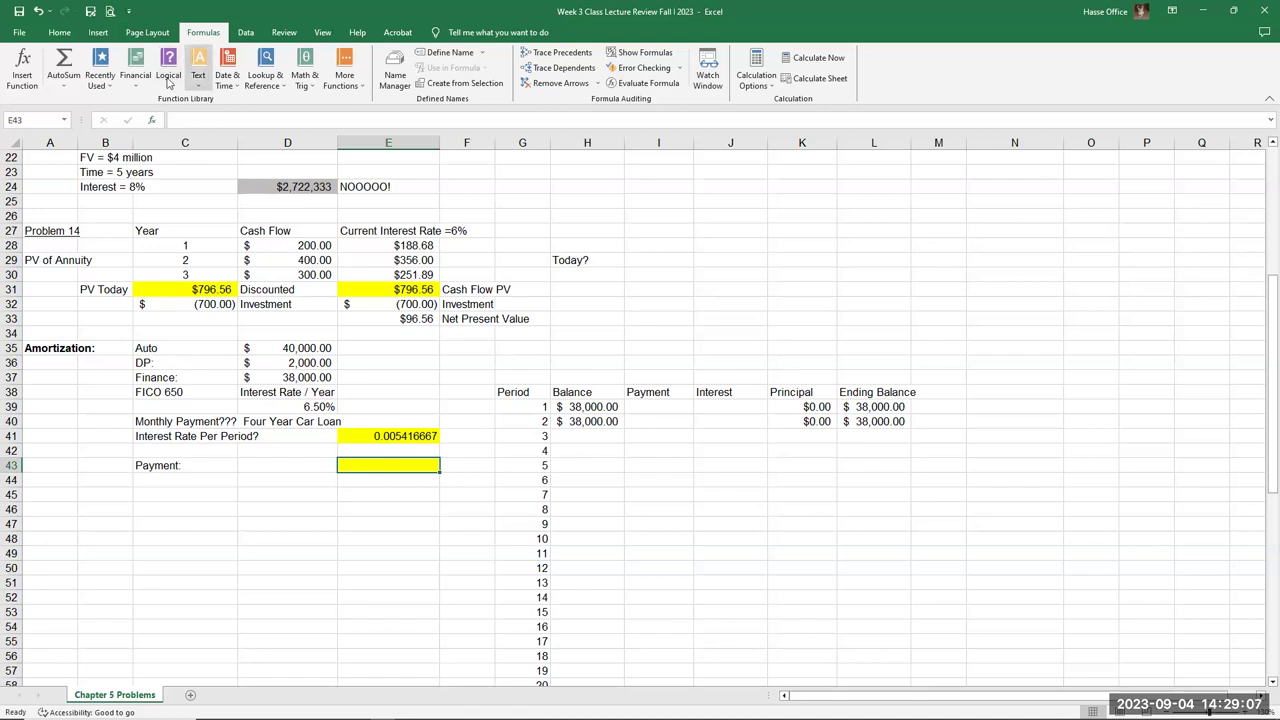
{"action": "left_click", "coordinate": [23, 78]}
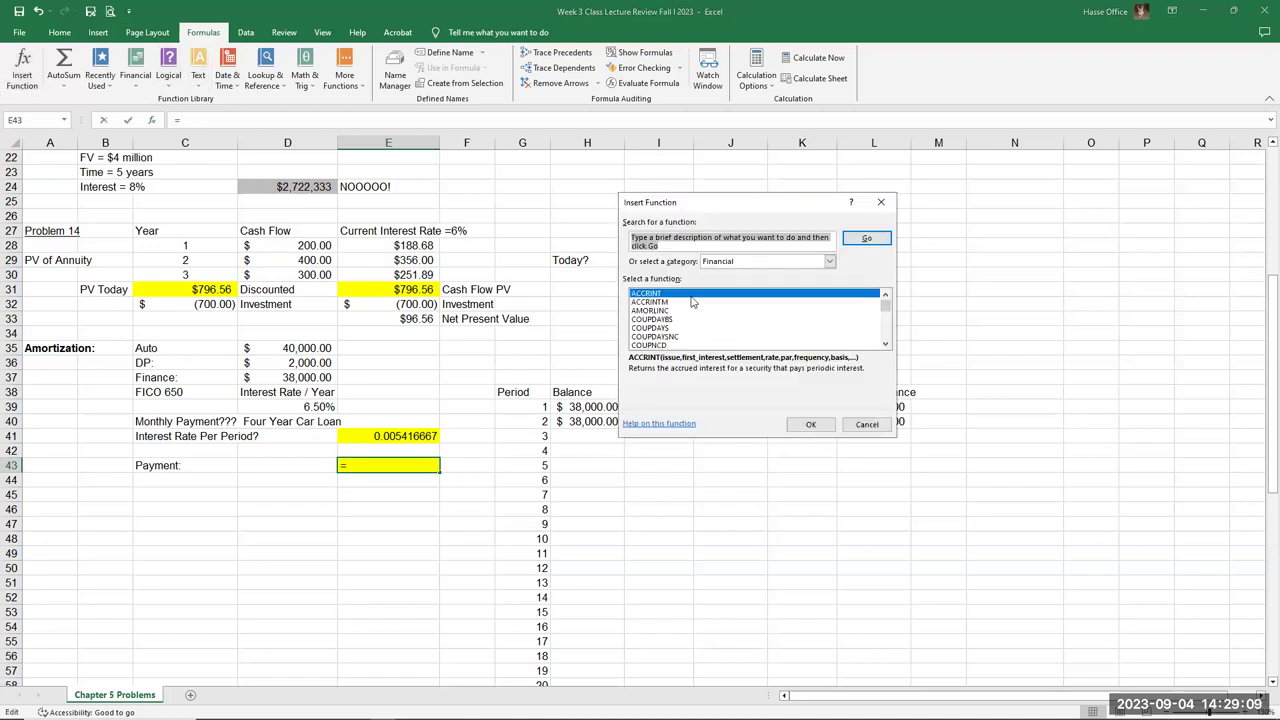
{"action": "left_click", "coordinate": [885, 338]}
{"action": "left_click", "coordinate": [885, 338]}
{"action": "left_click", "coordinate": [885, 338]}
{"action": "left_click", "coordinate": [885, 338]}
{"action": "left_click", "coordinate": [885, 338]}
{"action": "left_click", "coordinate": [646, 338]}
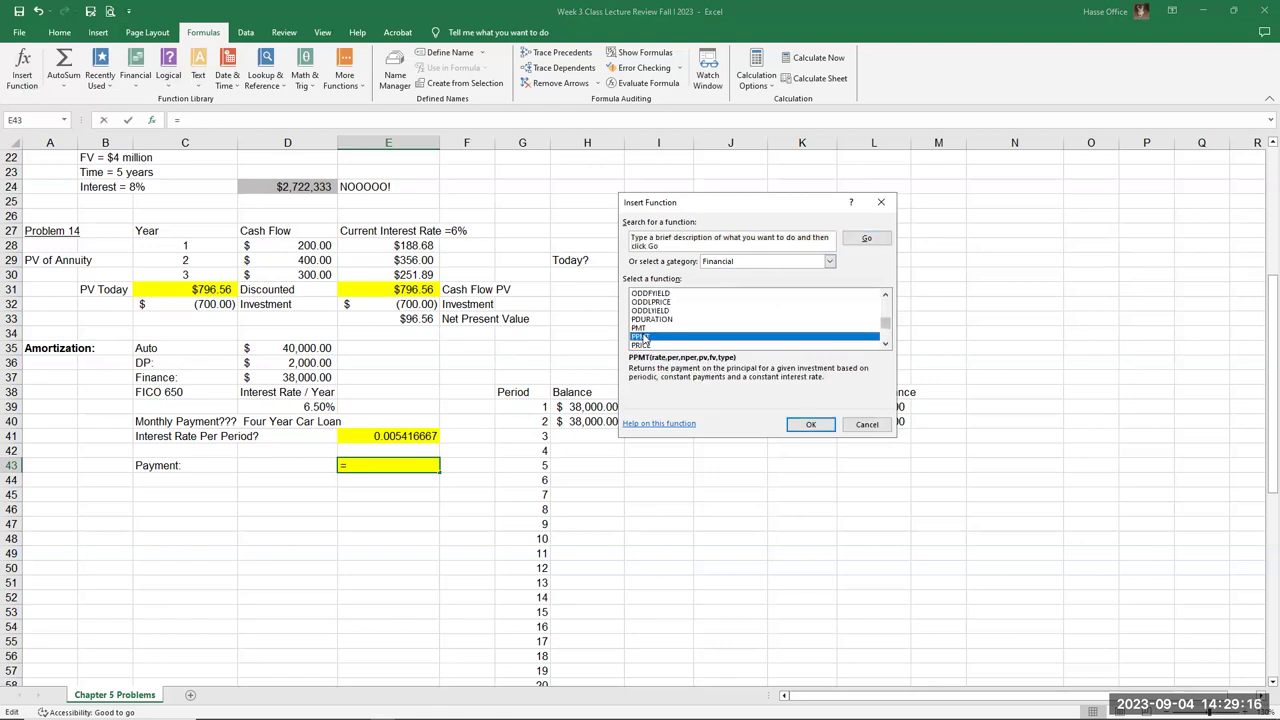
{"action": "left_click", "coordinate": [637, 330]}
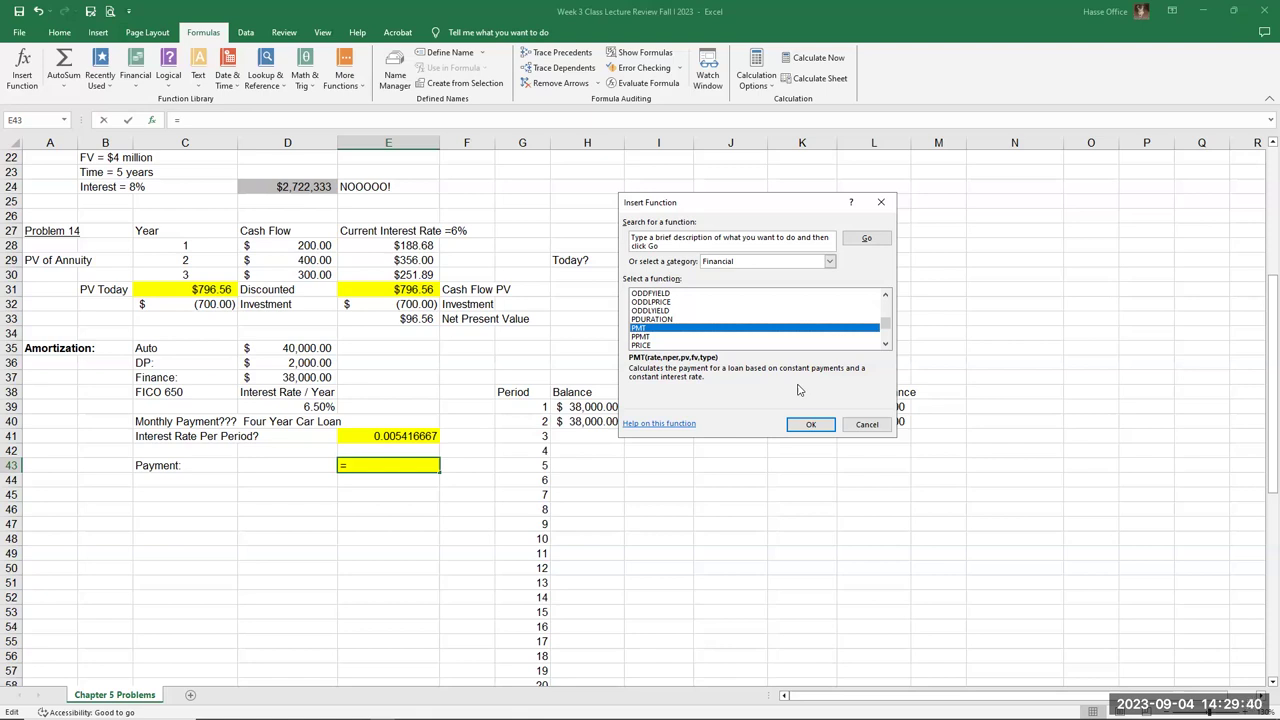
{"action": "left_click", "coordinate": [823, 431]}
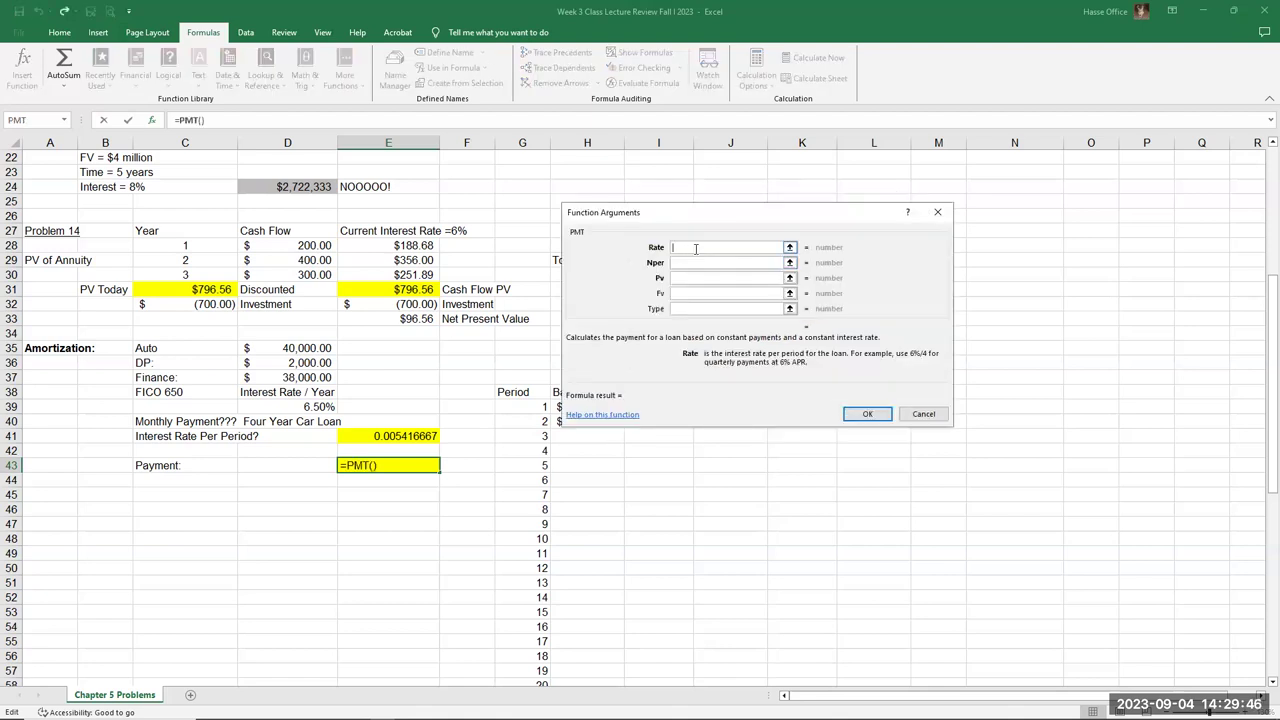
- Give PMT rate .005416667, 48 periods and present value -38000, yielding $901.17
{"action": "type", "text": ".00541666"}
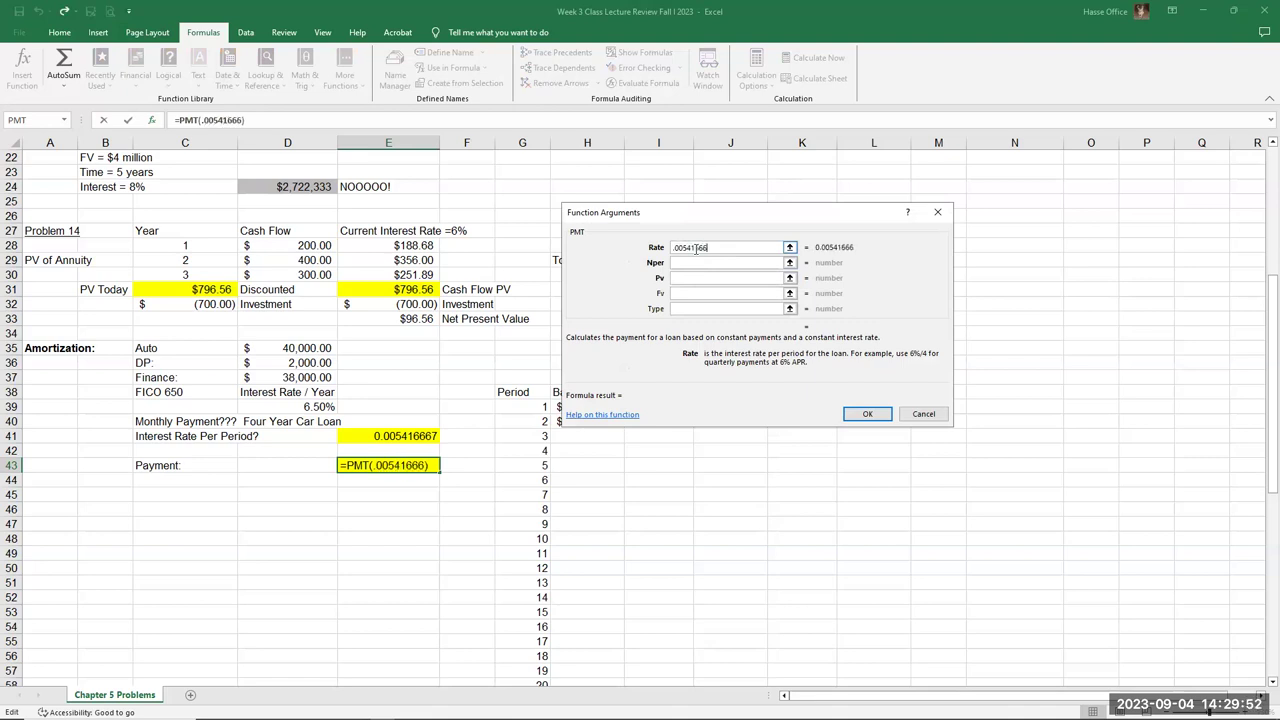
{"action": "type", "text": "7"}
{"action": "left_click", "coordinate": [679, 262]}
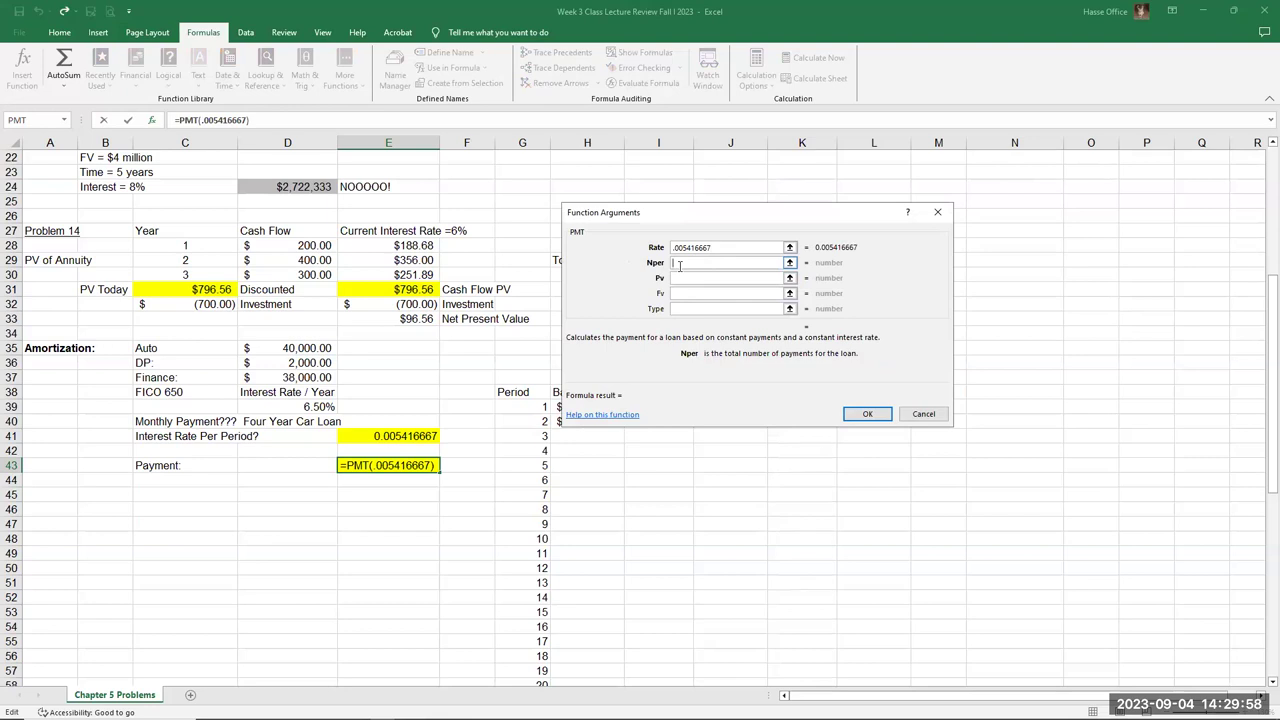
{"action": "type", "text": "48"}
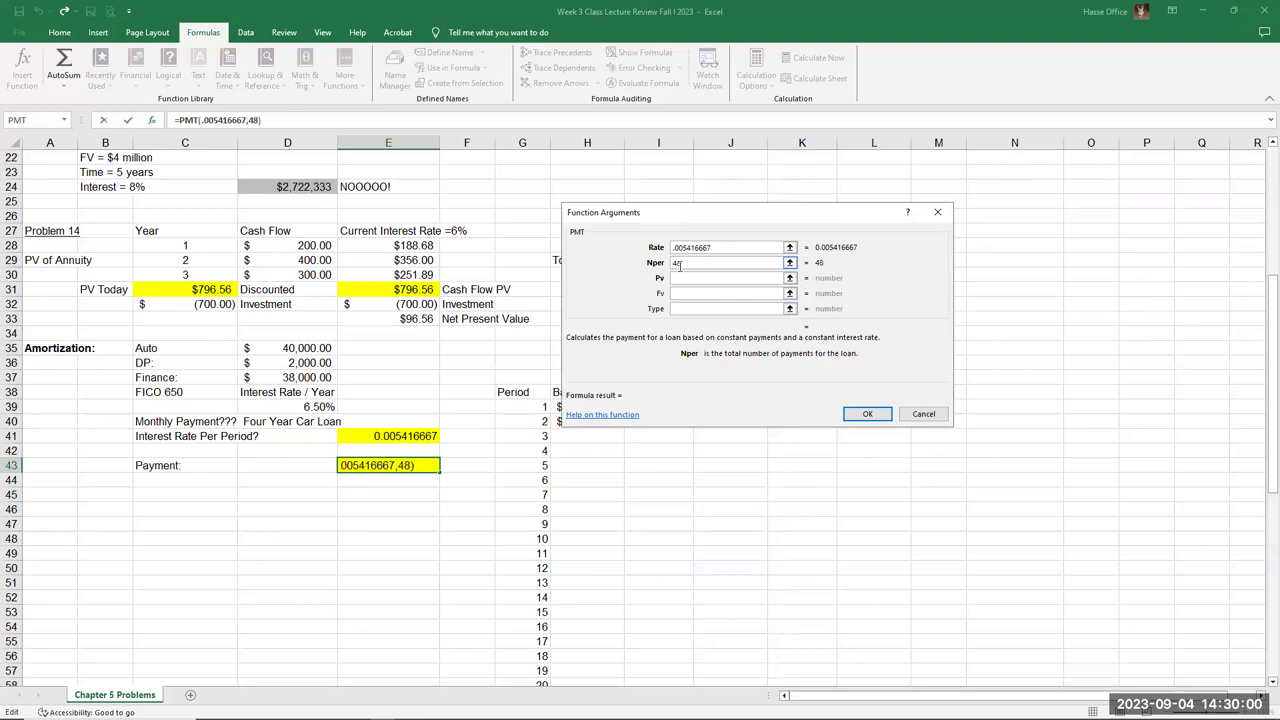
{"action": "left_click", "coordinate": [685, 278]}
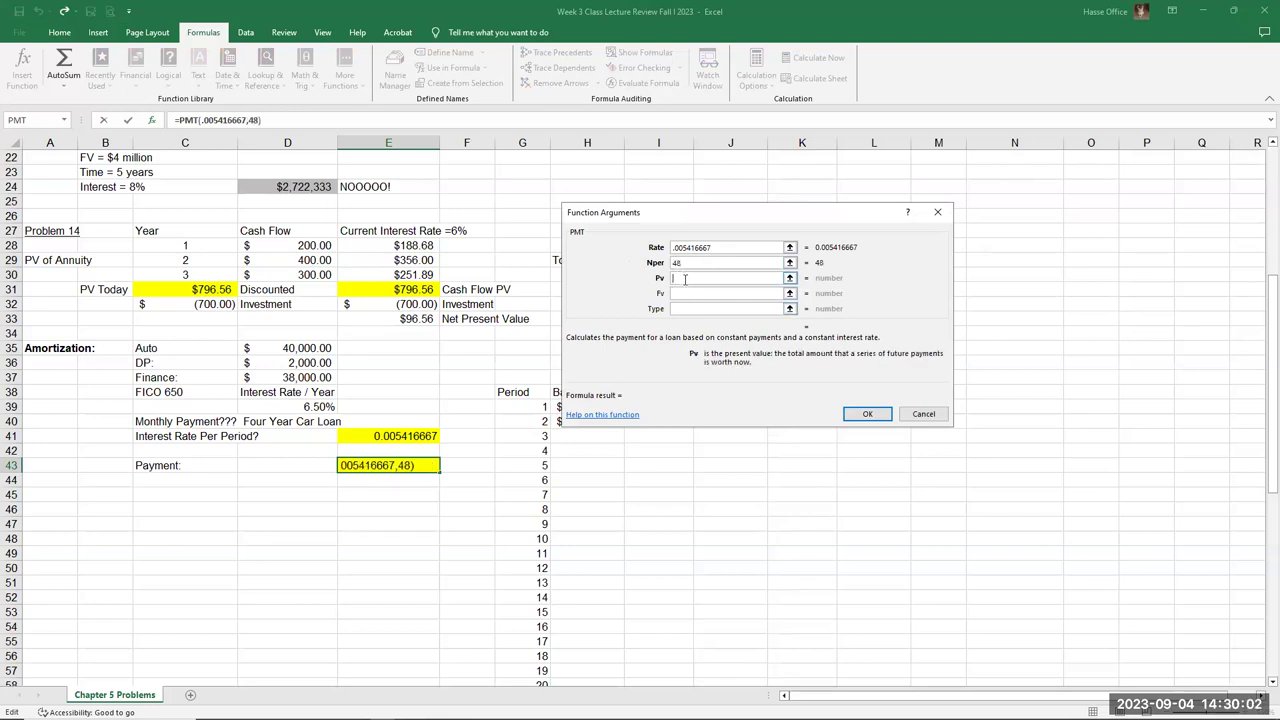
{"action": "type", "text": "-38"}
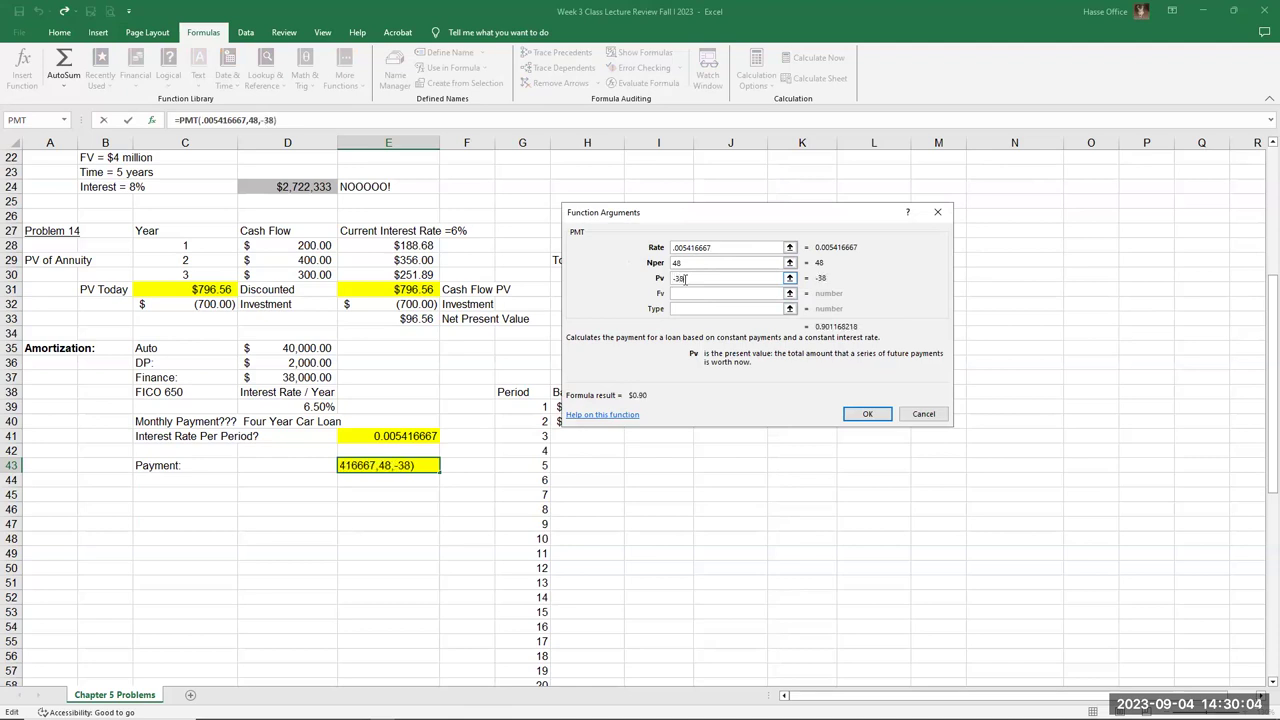
{"action": "type", "text": "000"}
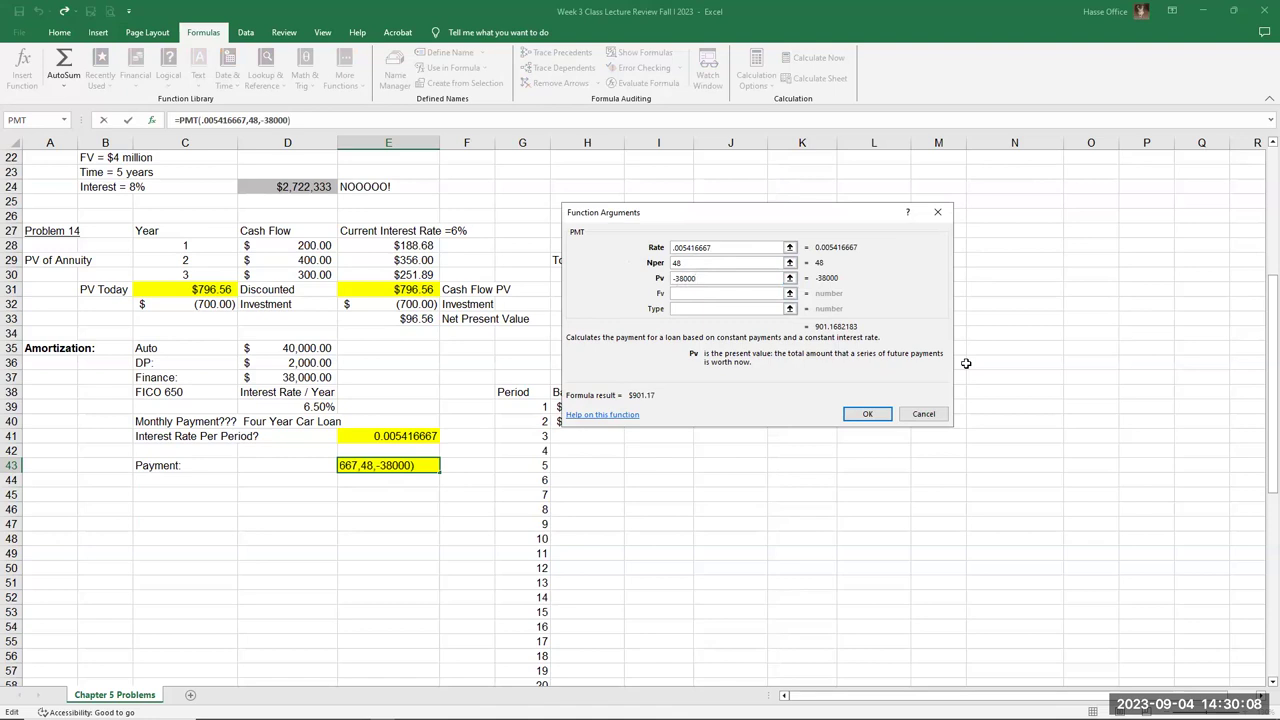
{"action": "key", "text": "Return"}
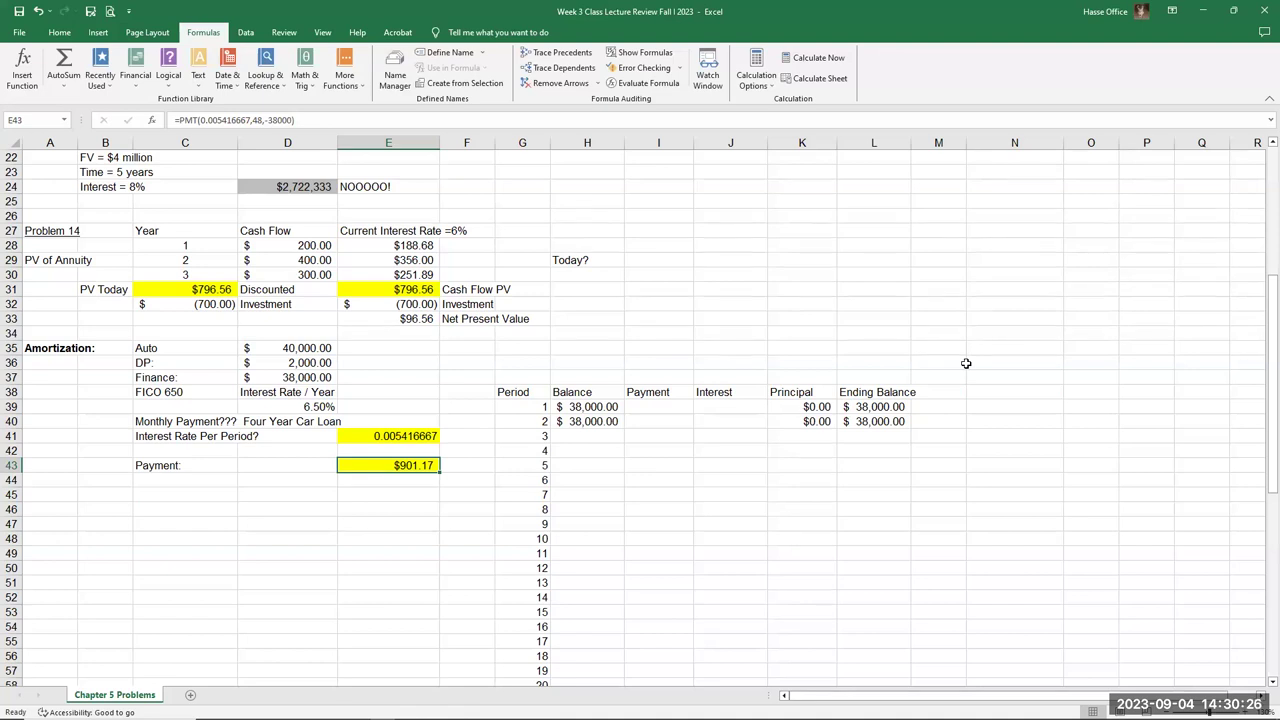
- Enter the 901.17 payment for period 1 in I39
{"action": "left_click", "coordinate": [593, 406]}
{"action": "left_click", "coordinate": [650, 406]}
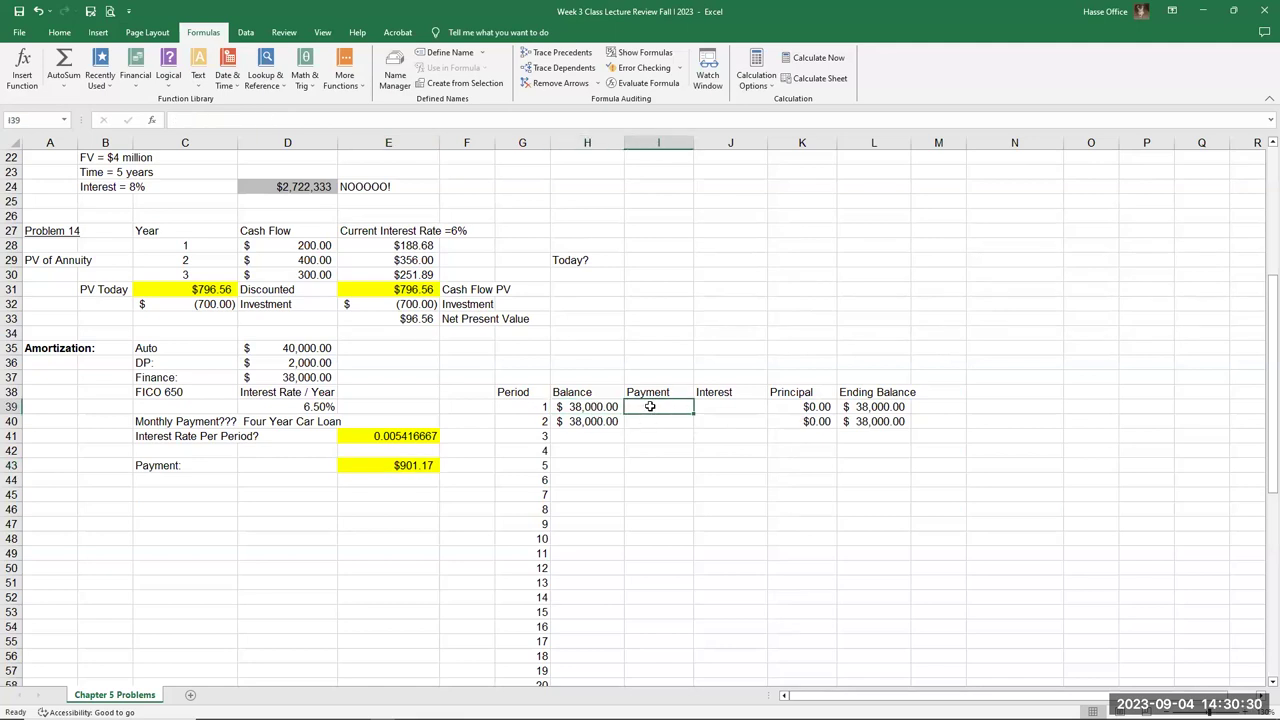
{"action": "type", "text": "901.17"}
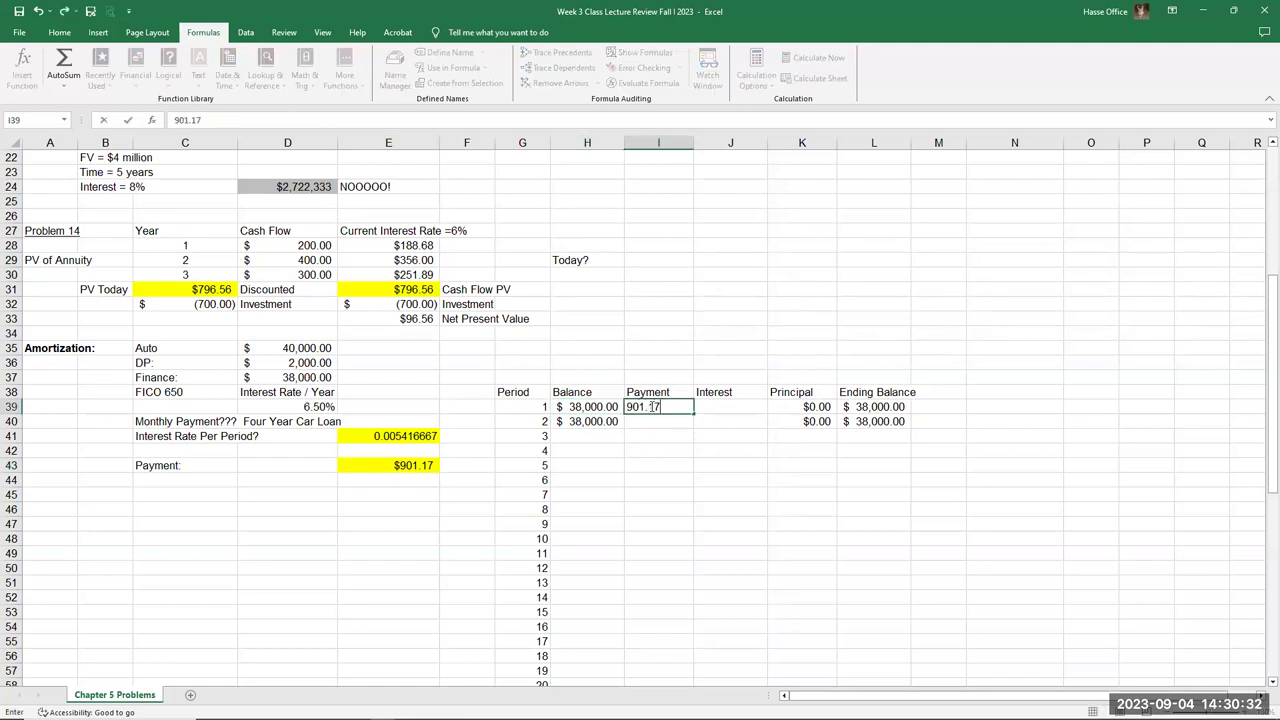
{"action": "key", "text": "BackSpace"}
{"action": "type", "text": ".17"}
{"action": "key", "text": "Tab"}
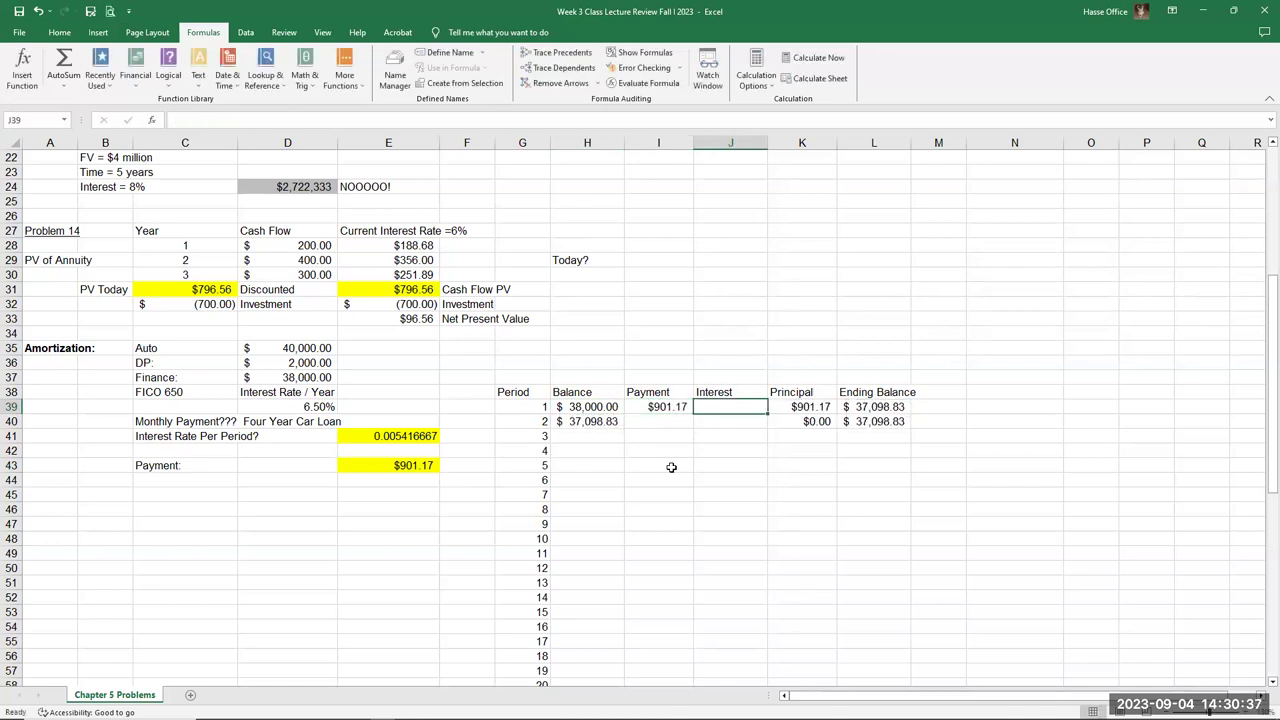
- Set period 1 interest in J39 to =H39*.005416667, giving $205.83
{"action": "double_click", "coordinate": [733, 408]}
{"action": "type", "text": "="}
{"action": "left_click", "coordinate": [591, 408]}
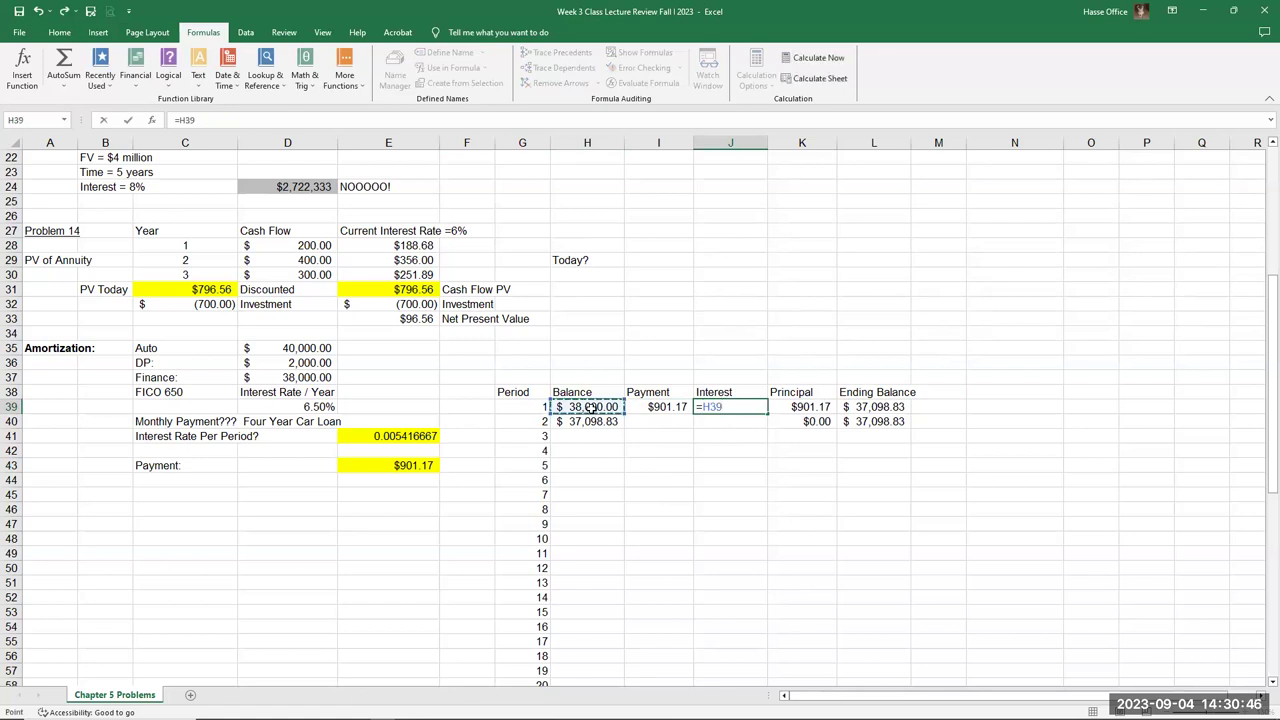
{"action": "type", "text": "*.005416667"}
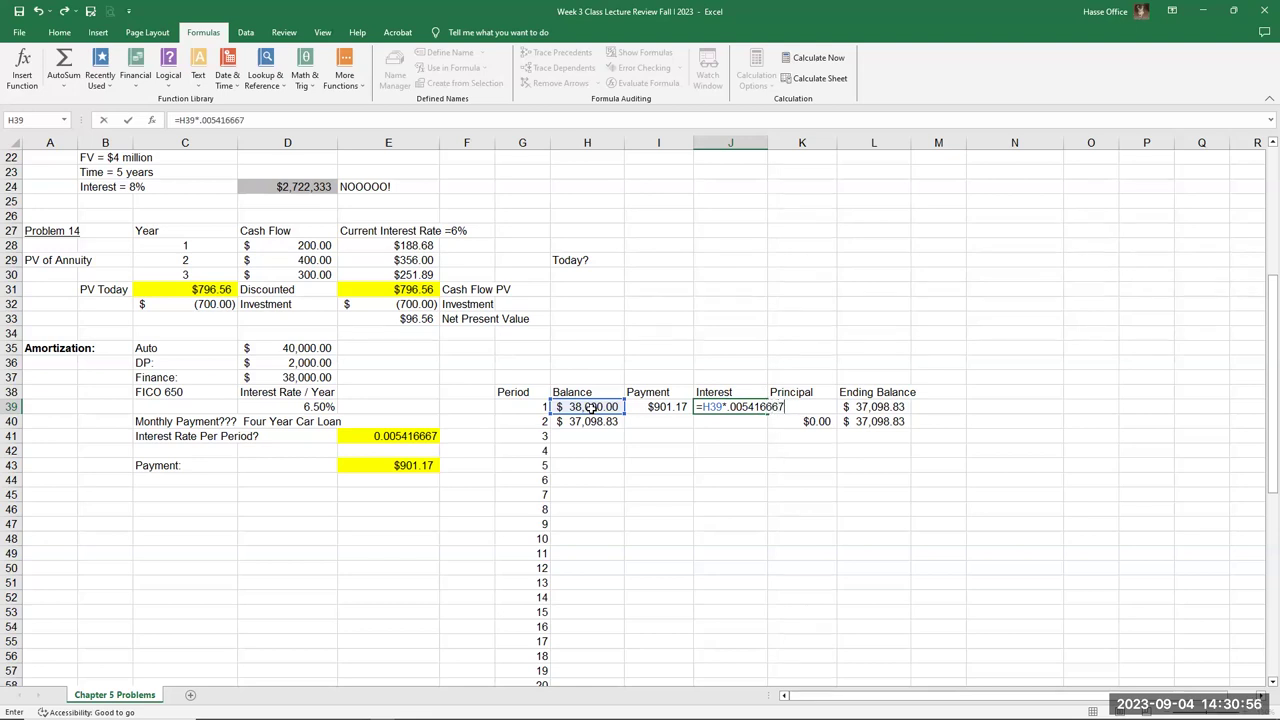
{"action": "key", "text": "Return"}
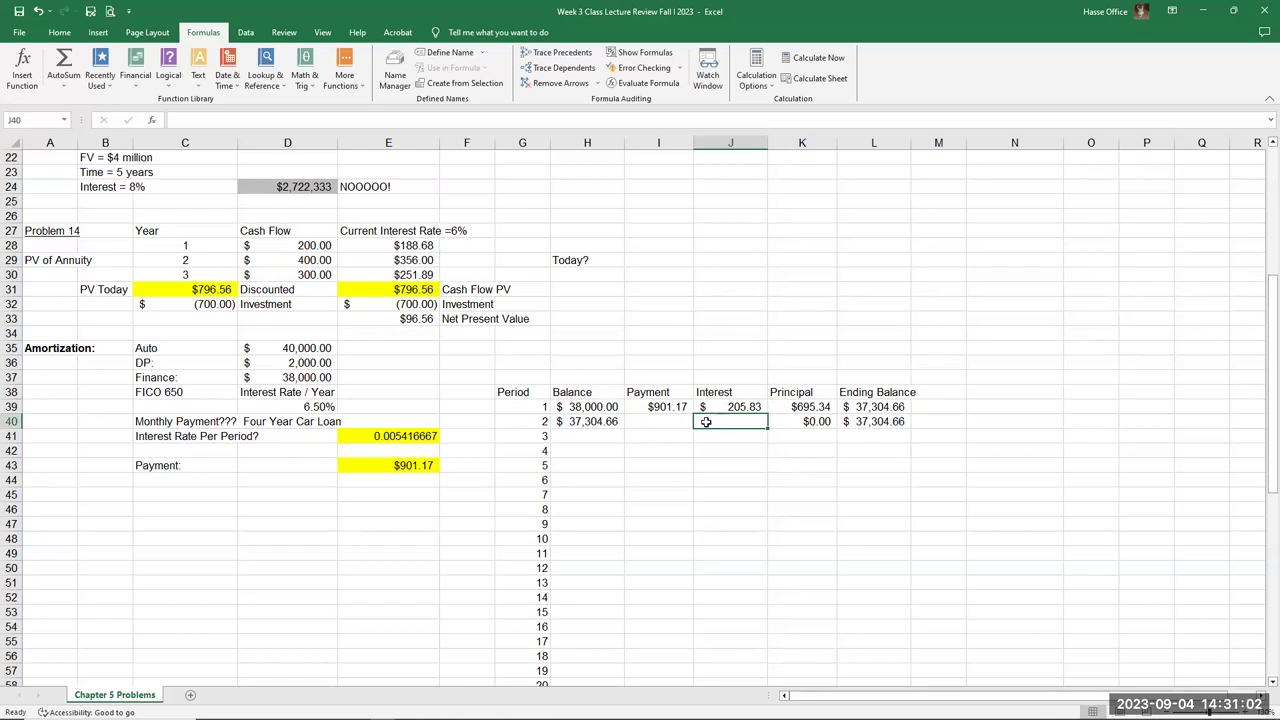
- Review period 1's payment, interest, principal and ending balance formulas
{"action": "left_click", "coordinate": [660, 408]}
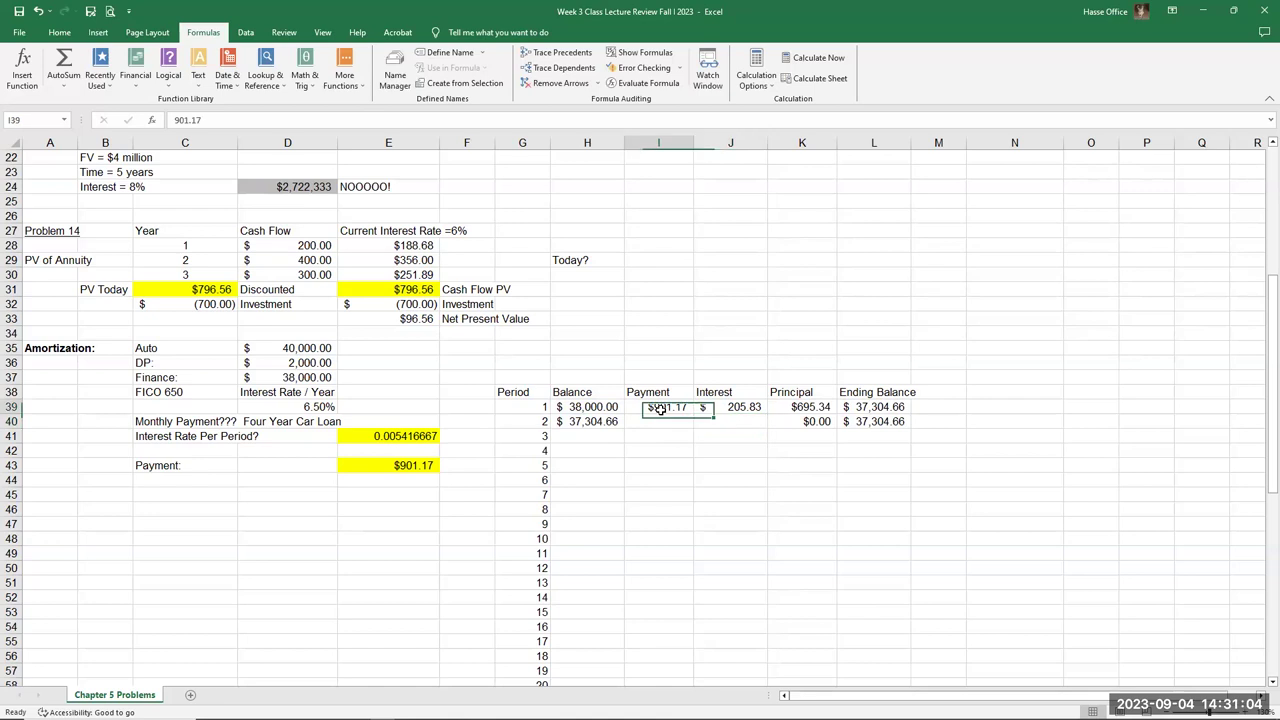
{"action": "left_click", "coordinate": [731, 406]}
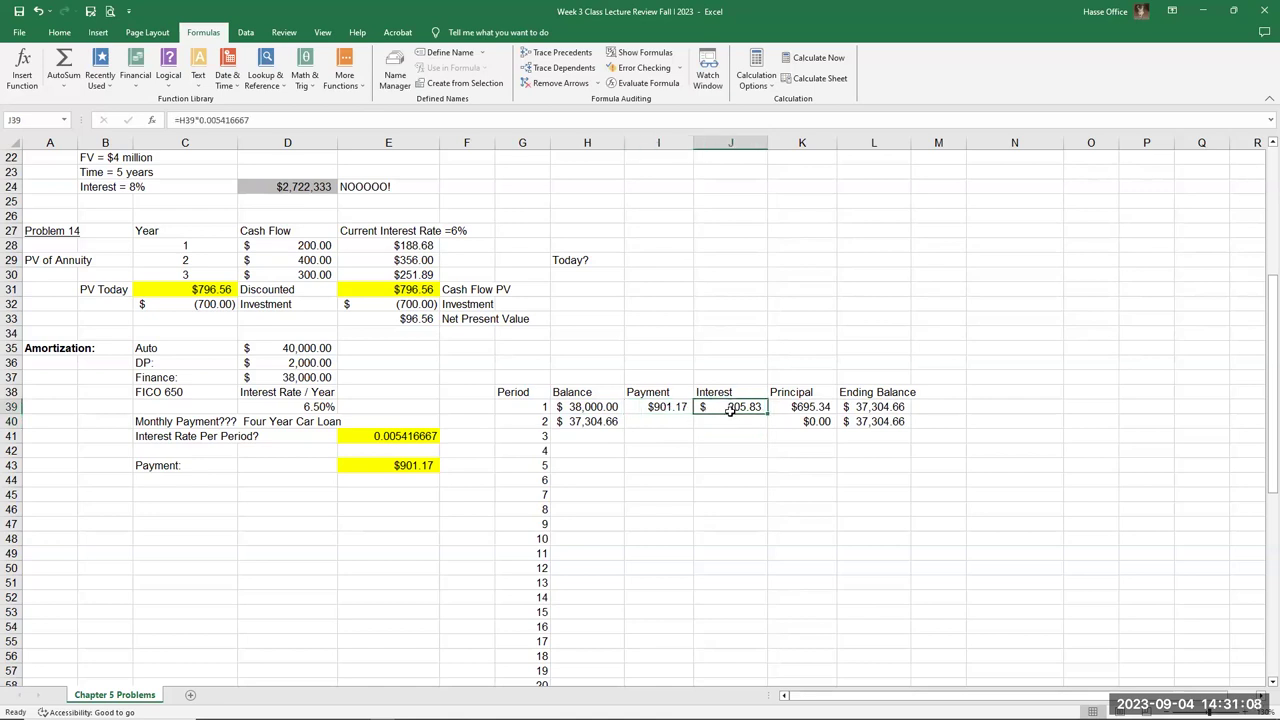
{"action": "left_click", "coordinate": [792, 406]}
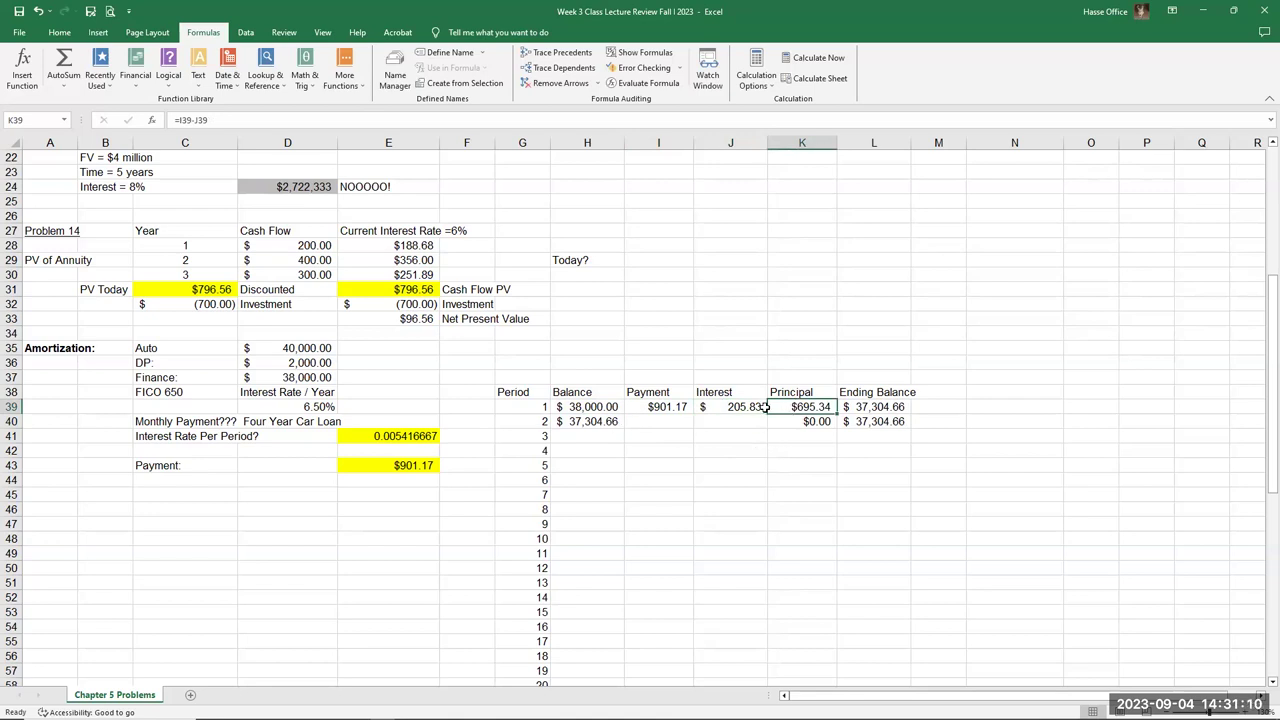
{"action": "left_click", "coordinate": [872, 408]}
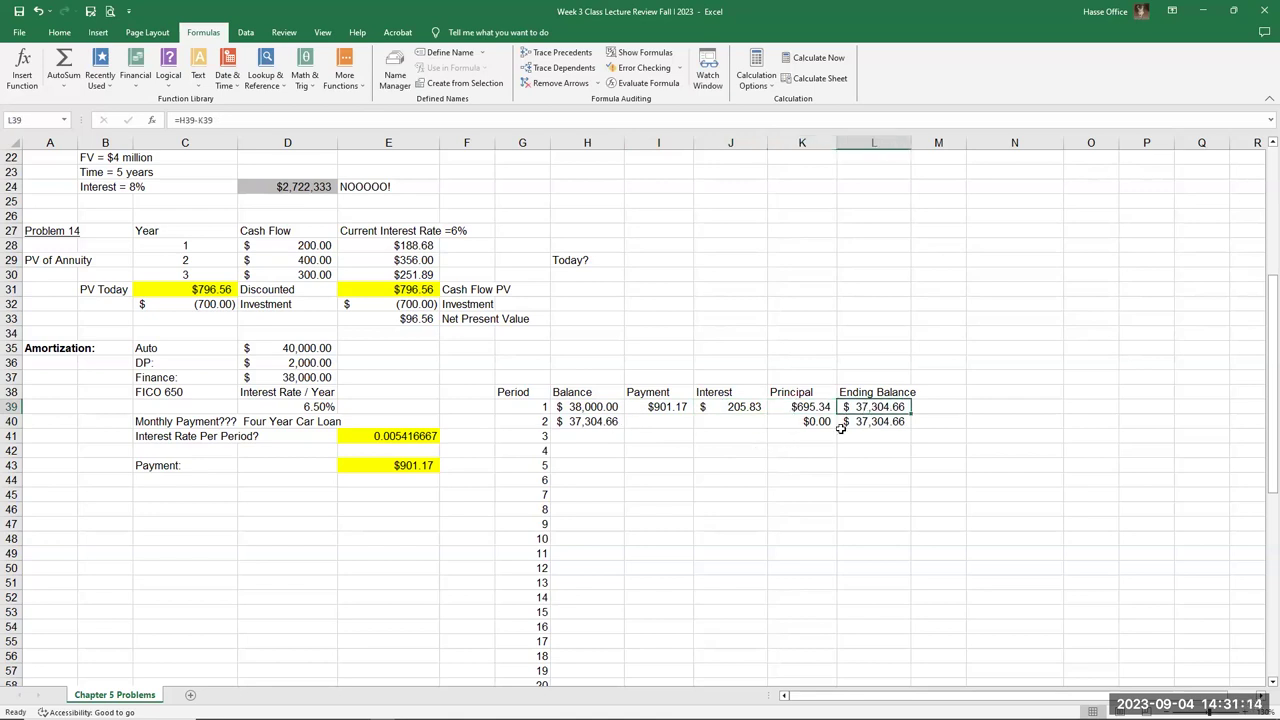
{"action": "left_click", "coordinate": [587, 408]}
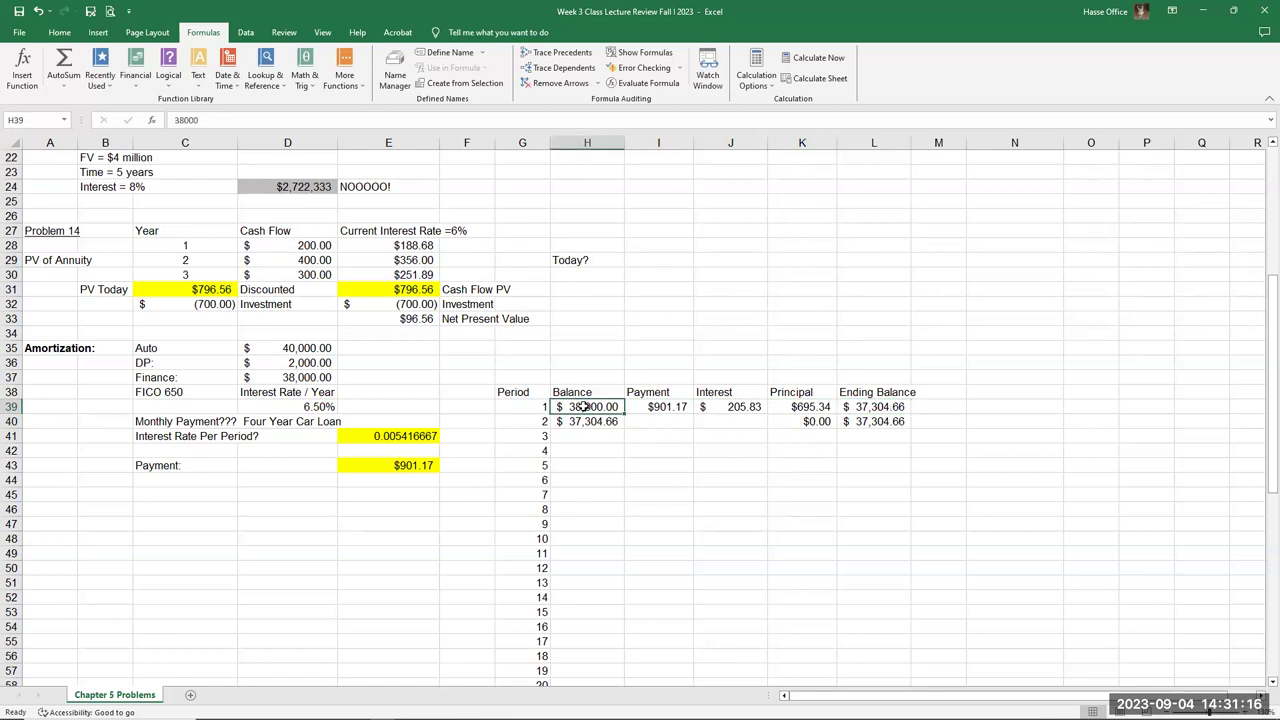
{"action": "left_click", "coordinate": [806, 408]}
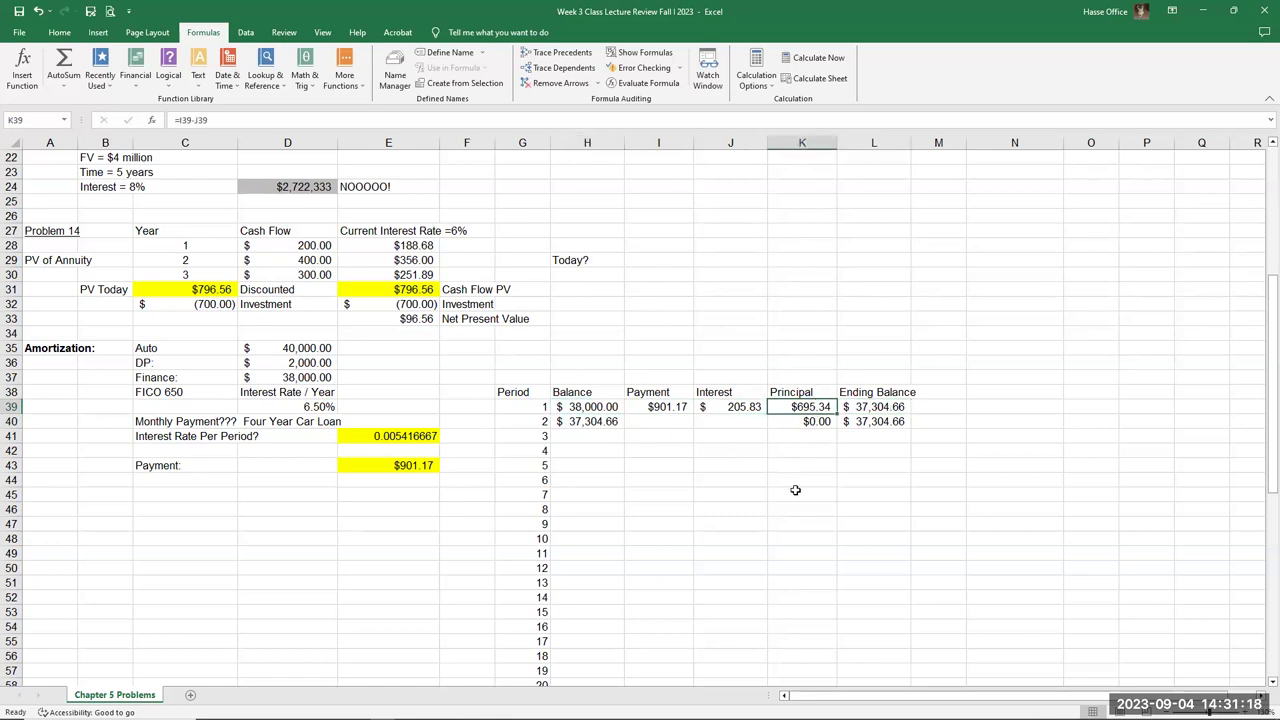
{"action": "left_click", "coordinate": [878, 408]}
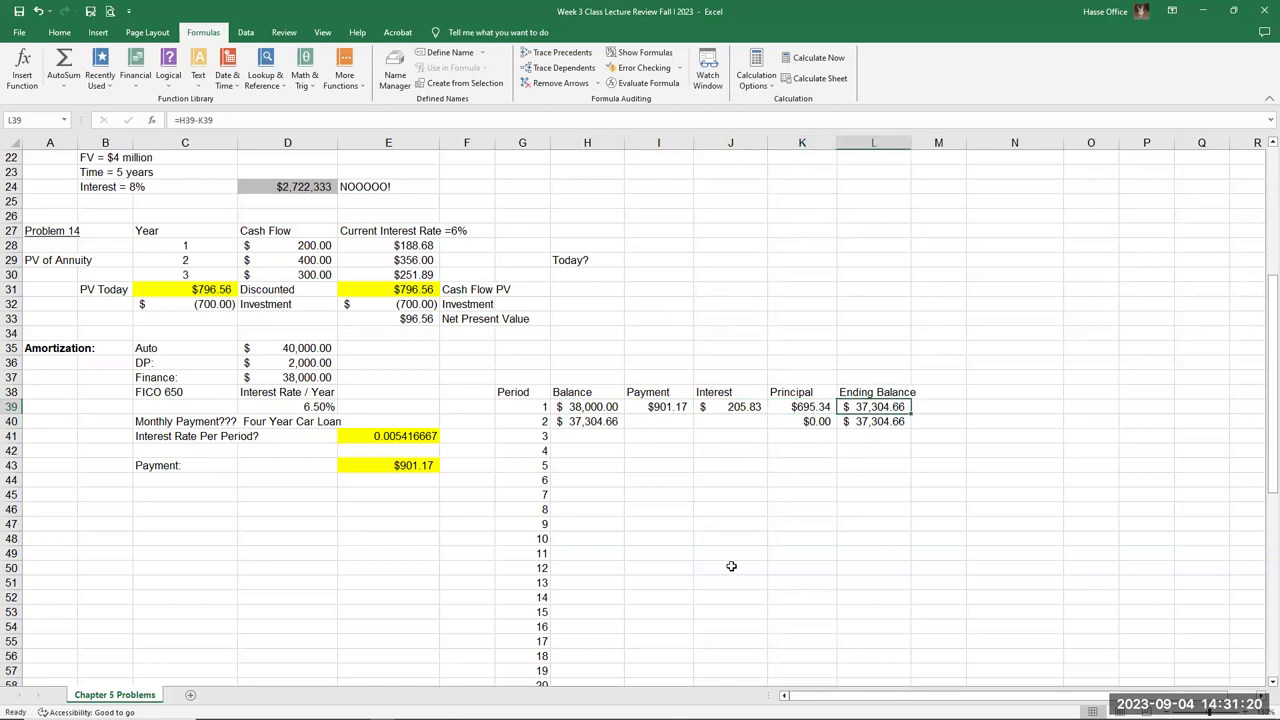
- Enter period 2's payment and interest formula =H40*.005416667 in J40
{"action": "left_click", "coordinate": [647, 421]}
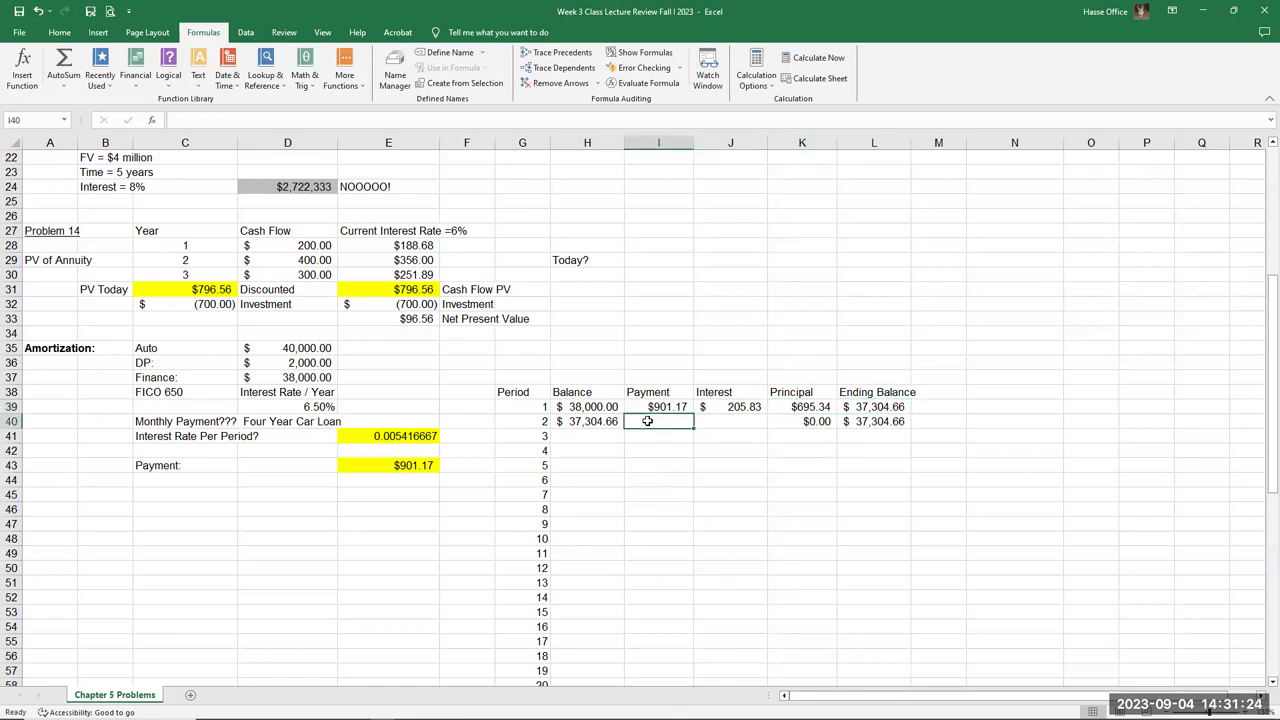
{"action": "type", "text": "90117"}
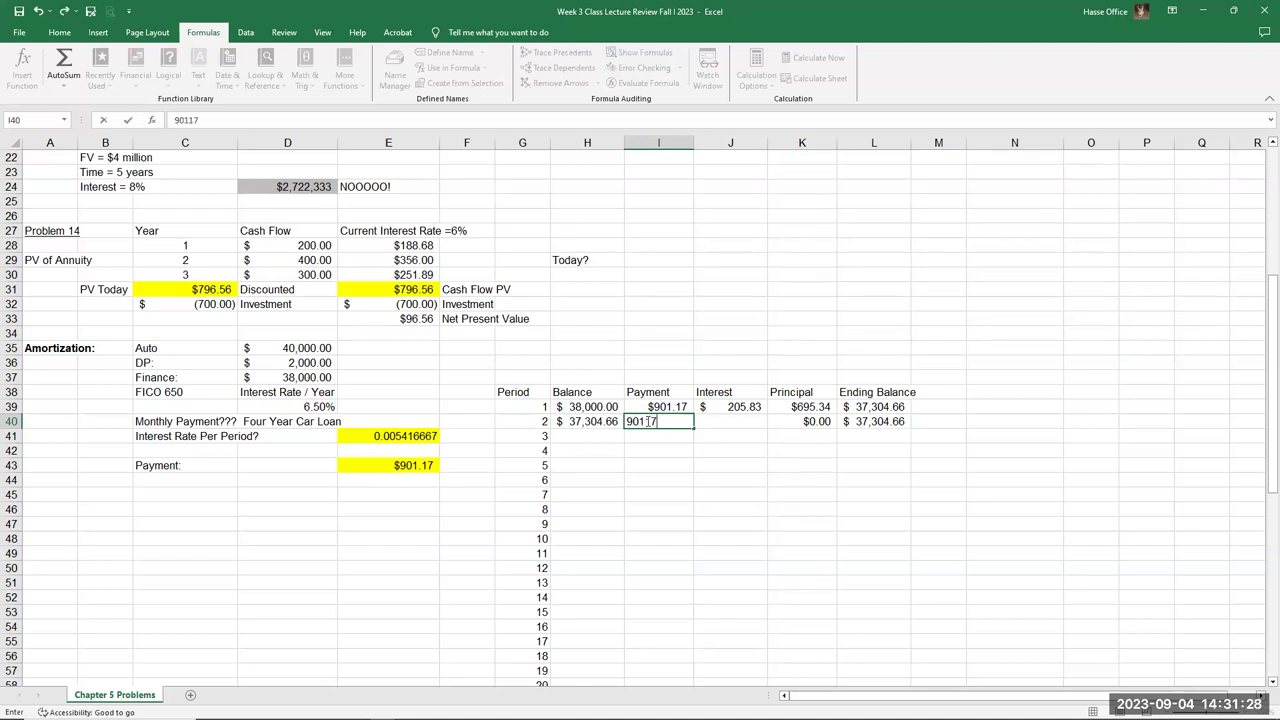
{"action": "key", "text": "Tab"}
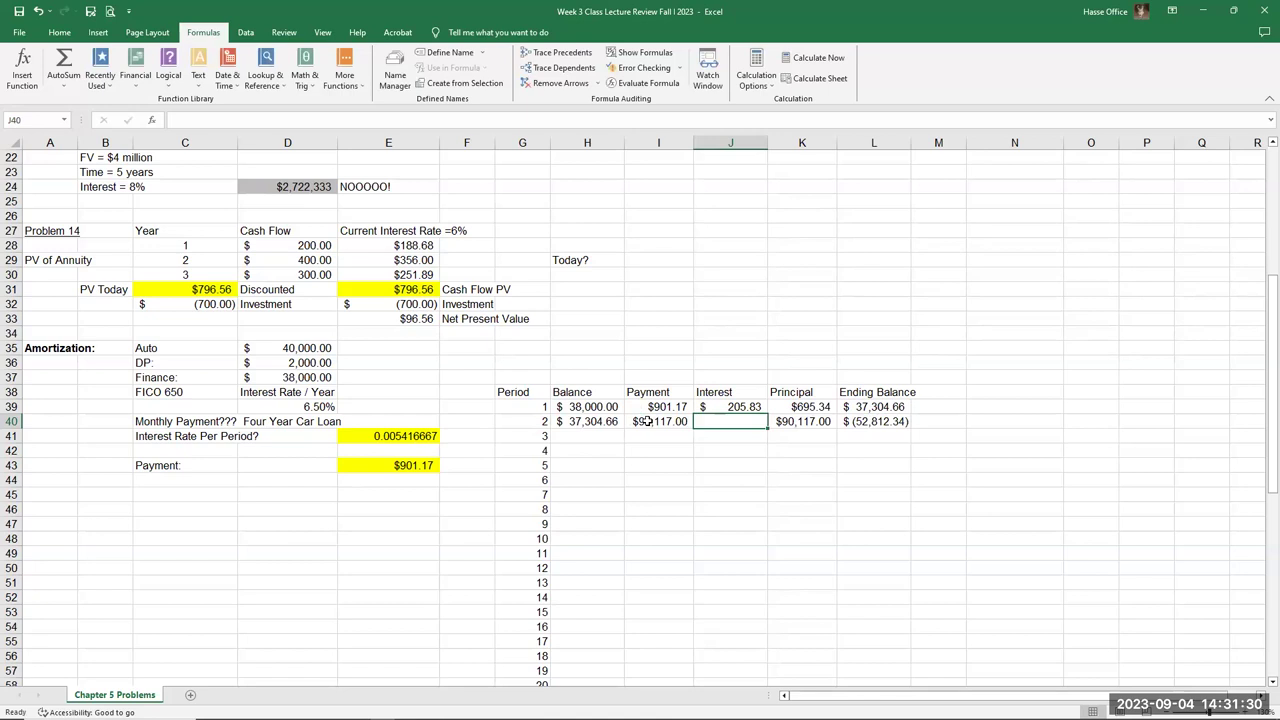
{"action": "type", "text": "="}
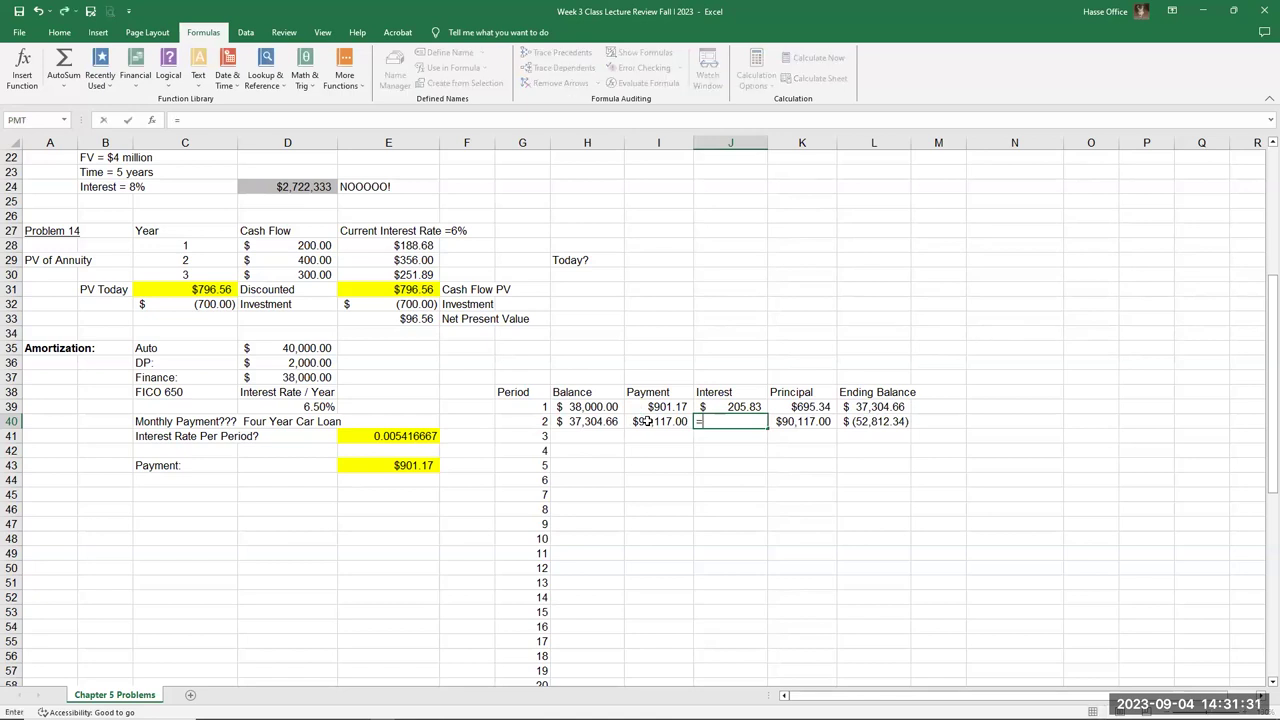
{"action": "left_click", "coordinate": [588, 423]}
{"action": "type", "text": "*"}
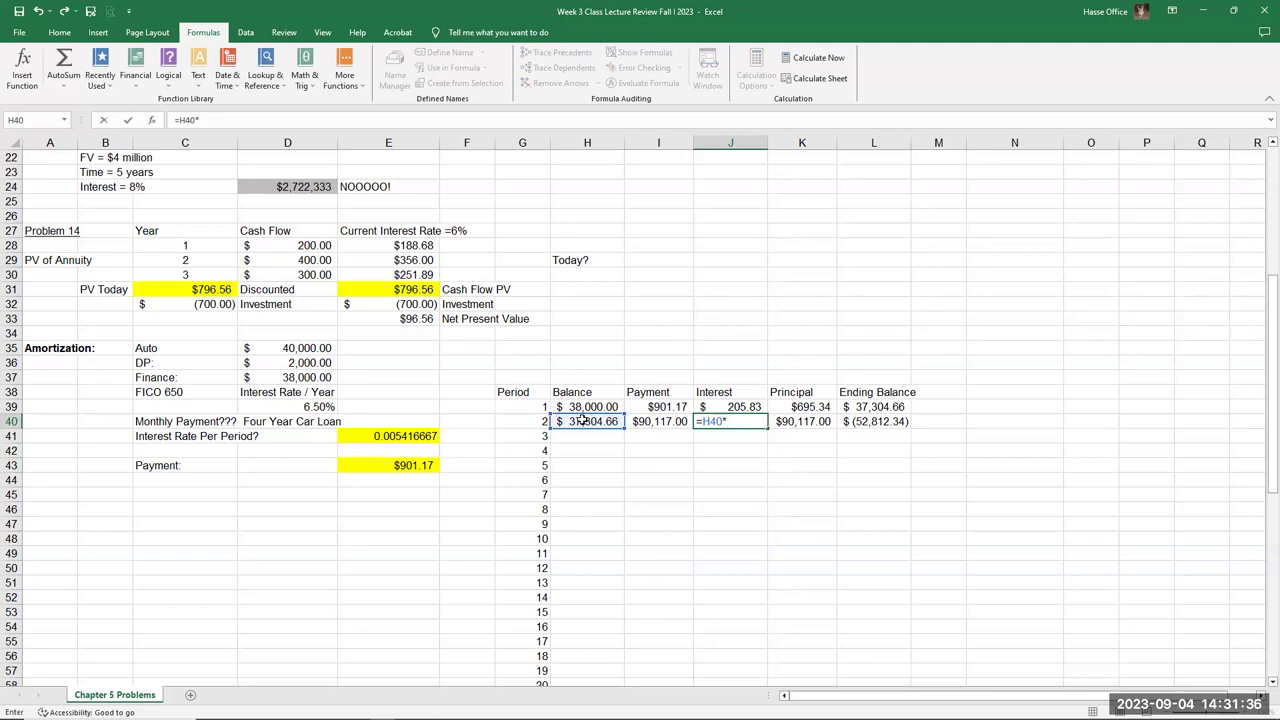
{"action": "type", "text": ".005416667"}
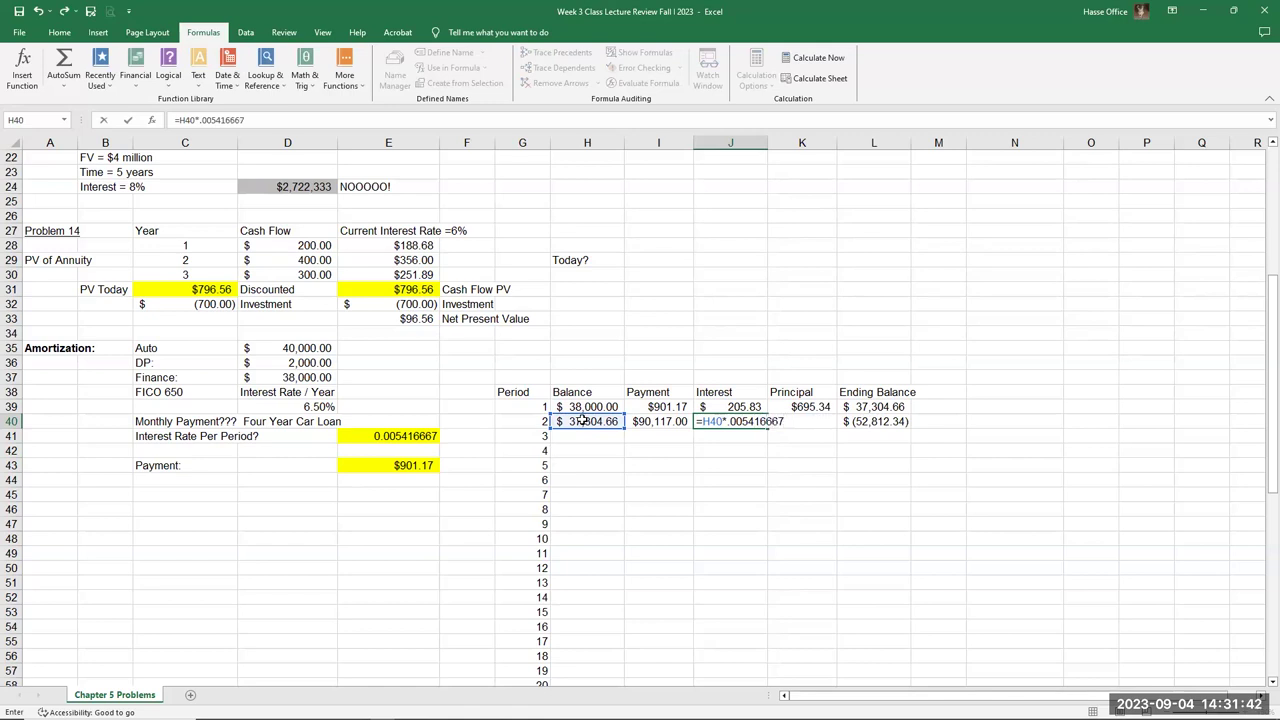
{"action": "key", "text": "Return"}
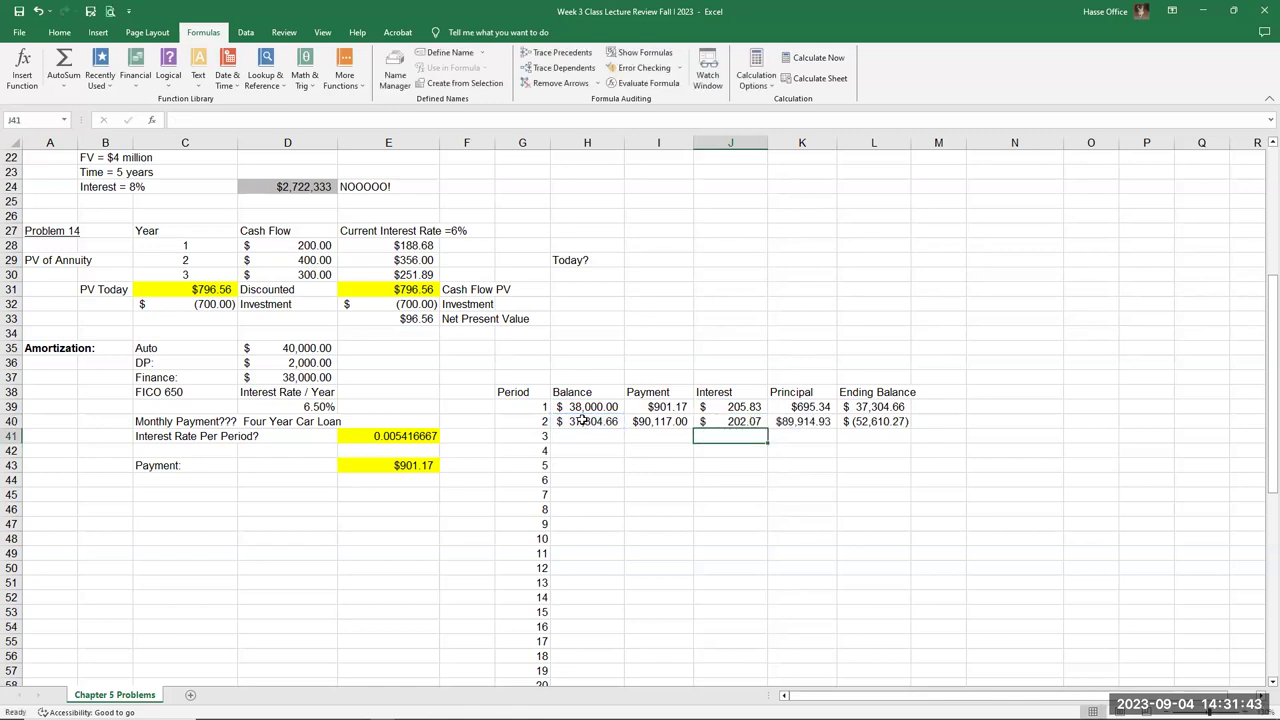
- Abandon the principal edit and correct the period 2 payment in I40 to 901.17
{"action": "left_click", "coordinate": [792, 421]}
{"action": "type", "text": "="}
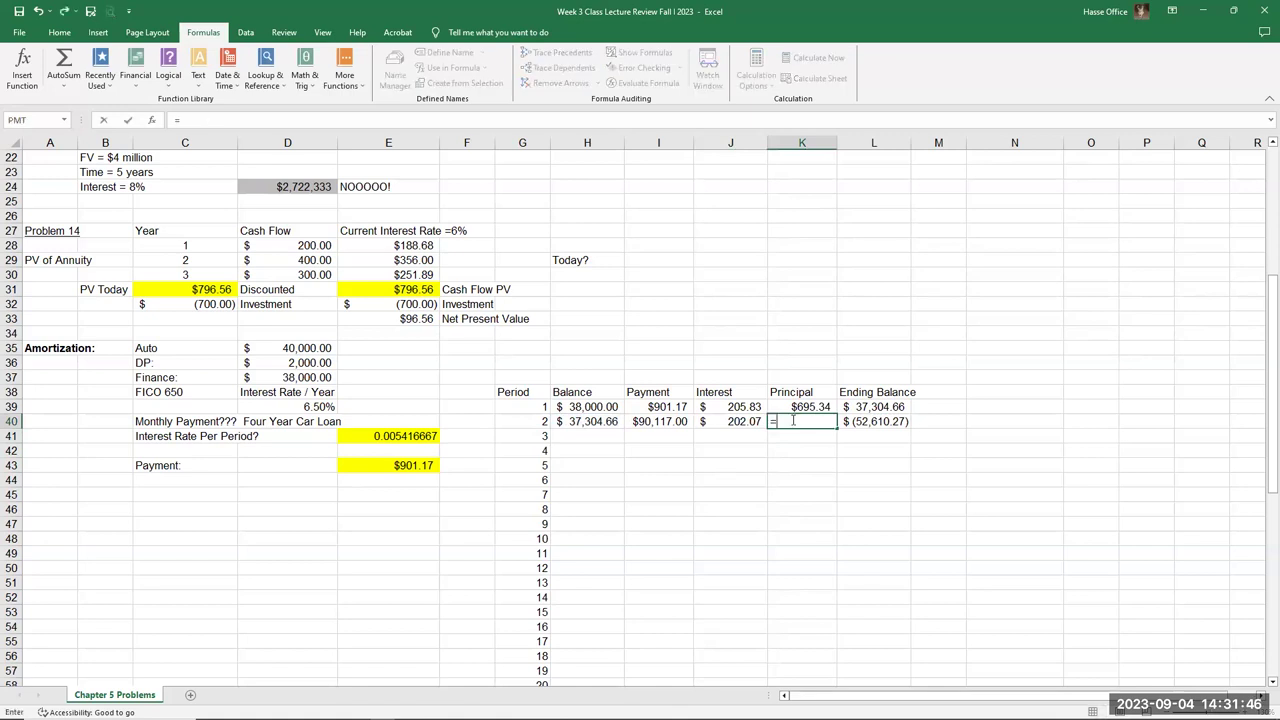
{"action": "left_click", "coordinate": [666, 418]}
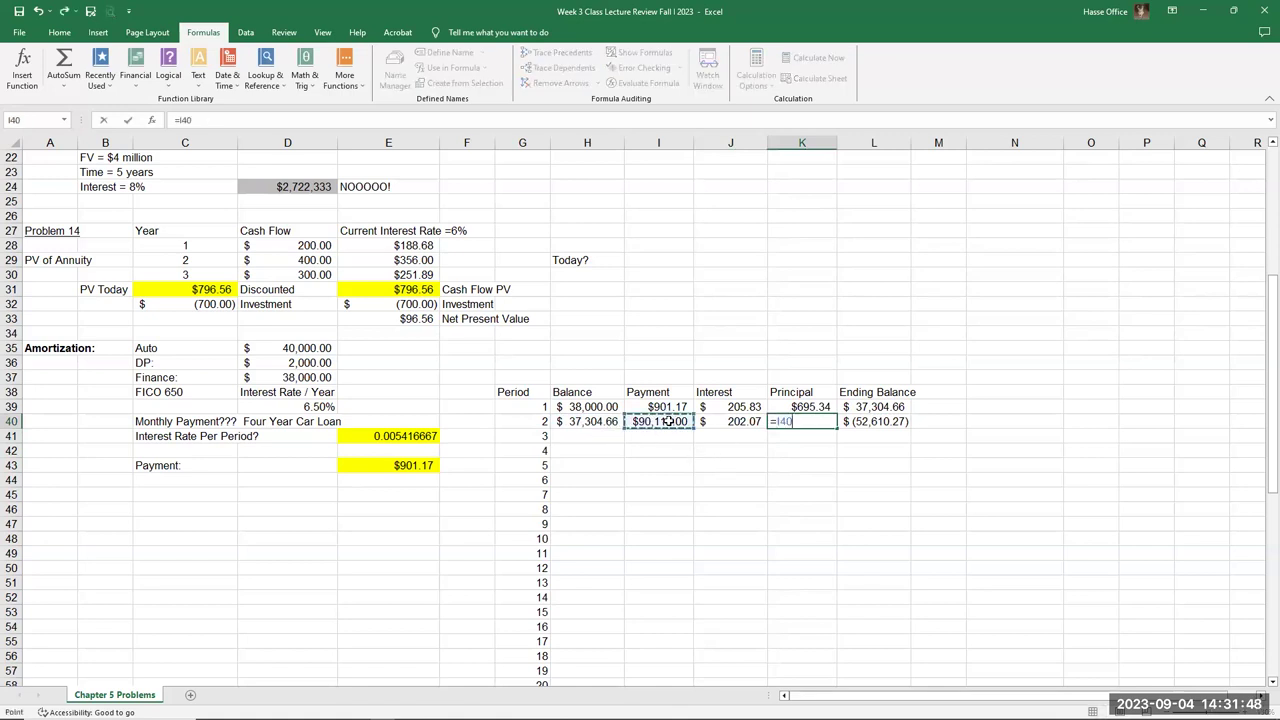
{"action": "left_click", "coordinate": [700, 511]}
{"action": "key", "text": "Escape"}
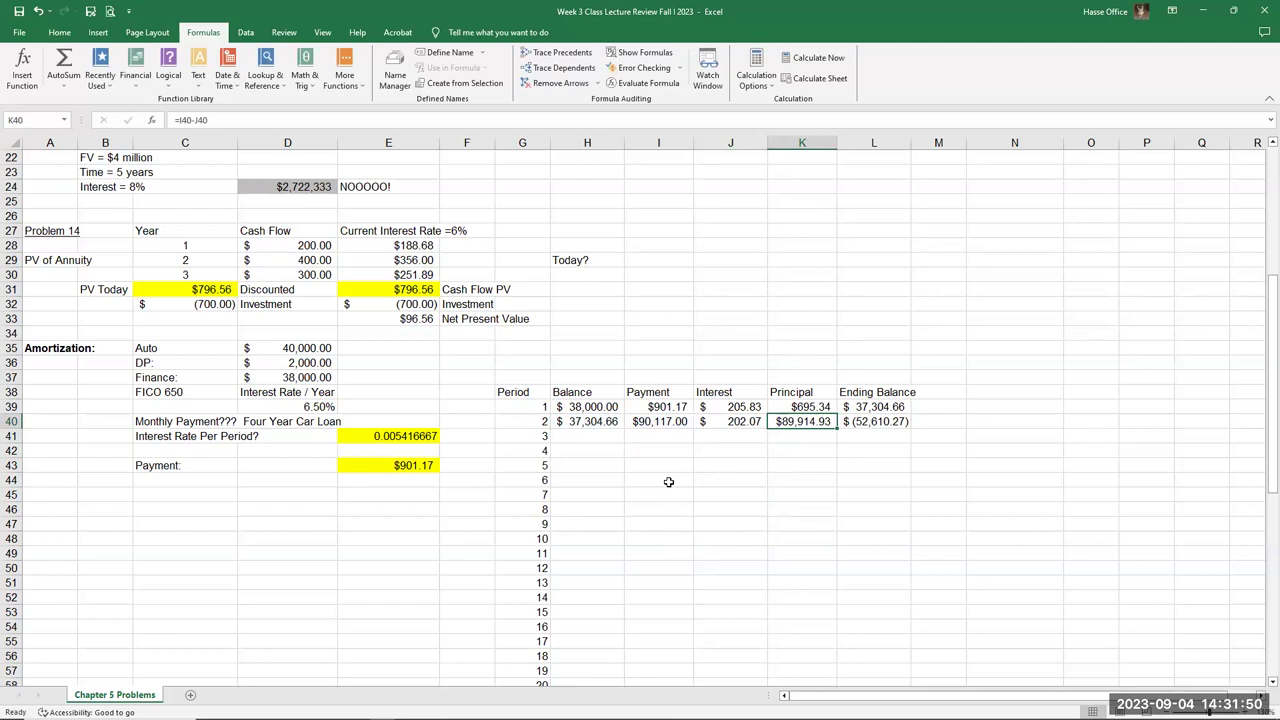
{"action": "left_click", "coordinate": [648, 421]}
{"action": "type", "text": "901.17"}
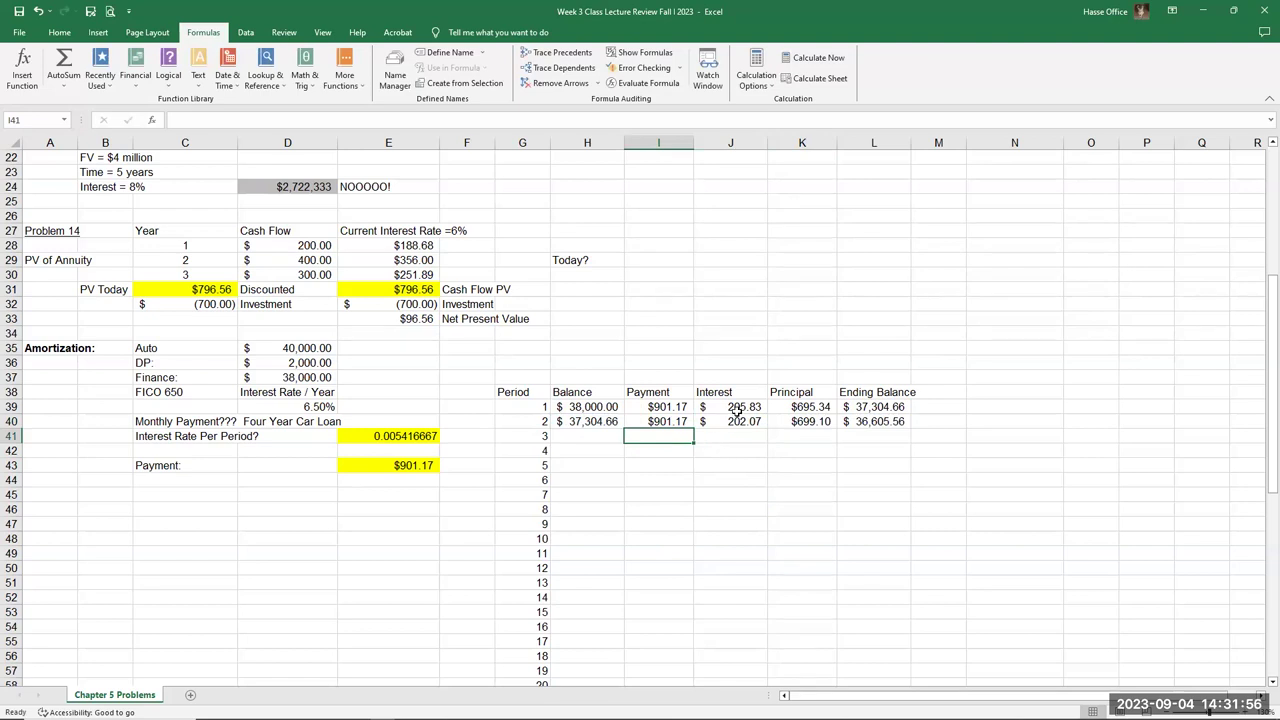
- Verify period 2's interest, principal and ending balance of $36,605.56
{"action": "left_click", "coordinate": [730, 424]}
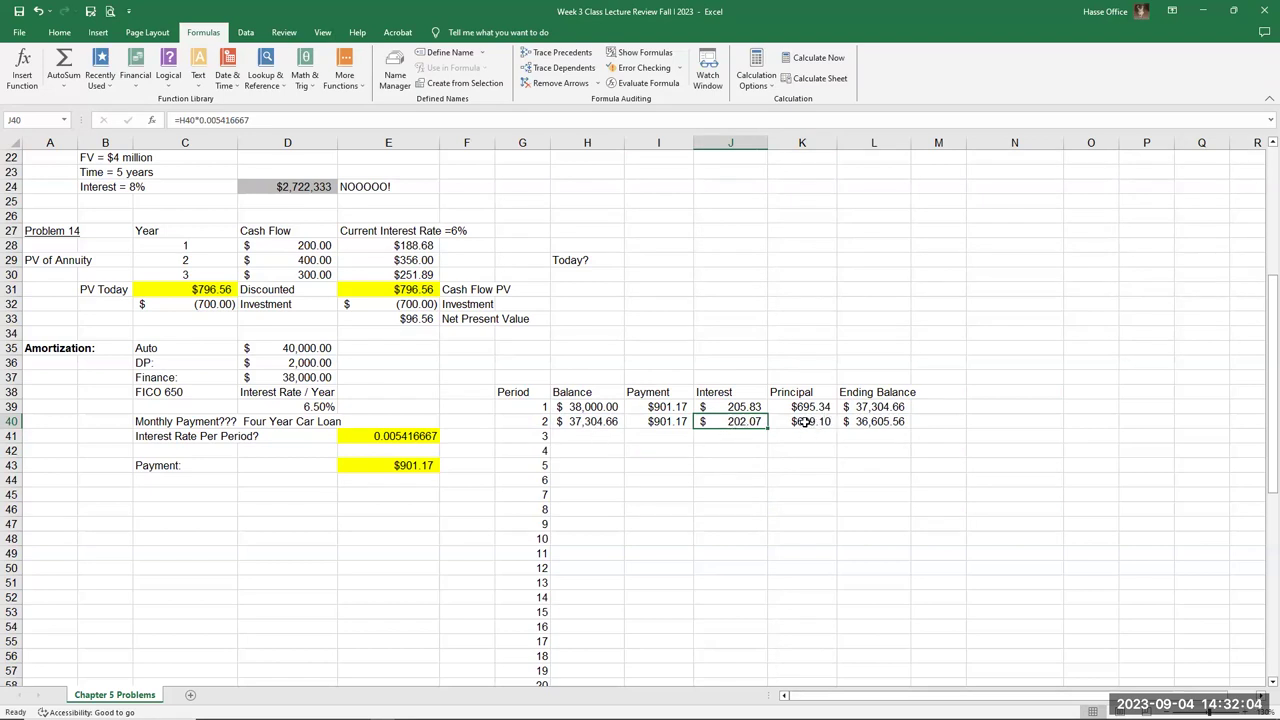
{"action": "left_click", "coordinate": [874, 421]}
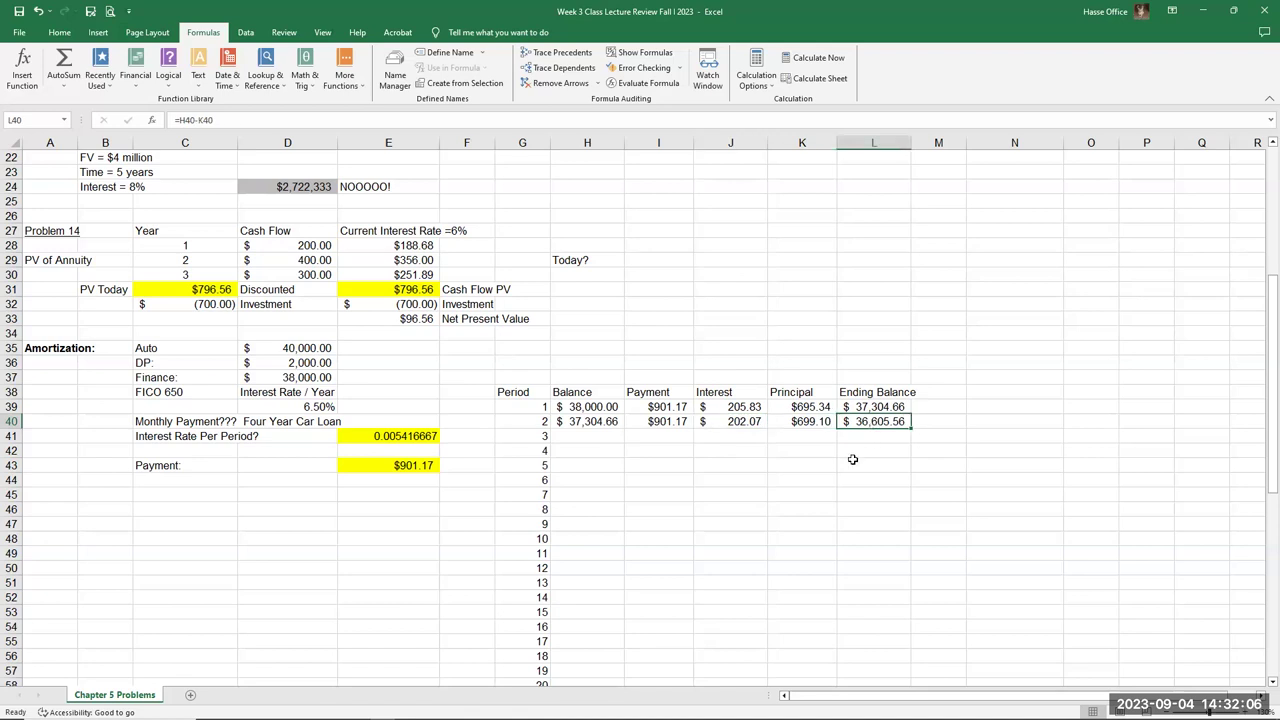
{"action": "left_click", "coordinate": [798, 422]}
{"action": "left_click", "coordinate": [867, 425]}
{"action": "scroll", "coordinate": [765, 518], "scroll_direction": "down", "scroll_amount": 2}
- Copy H40:L40 down through period 48, ending the schedule at $(0.10)
{"action": "left_click", "coordinate": [612, 333]}
{"action": "left_click_drag", "start_coordinate": [612, 333], "coordinate": [875, 336]}
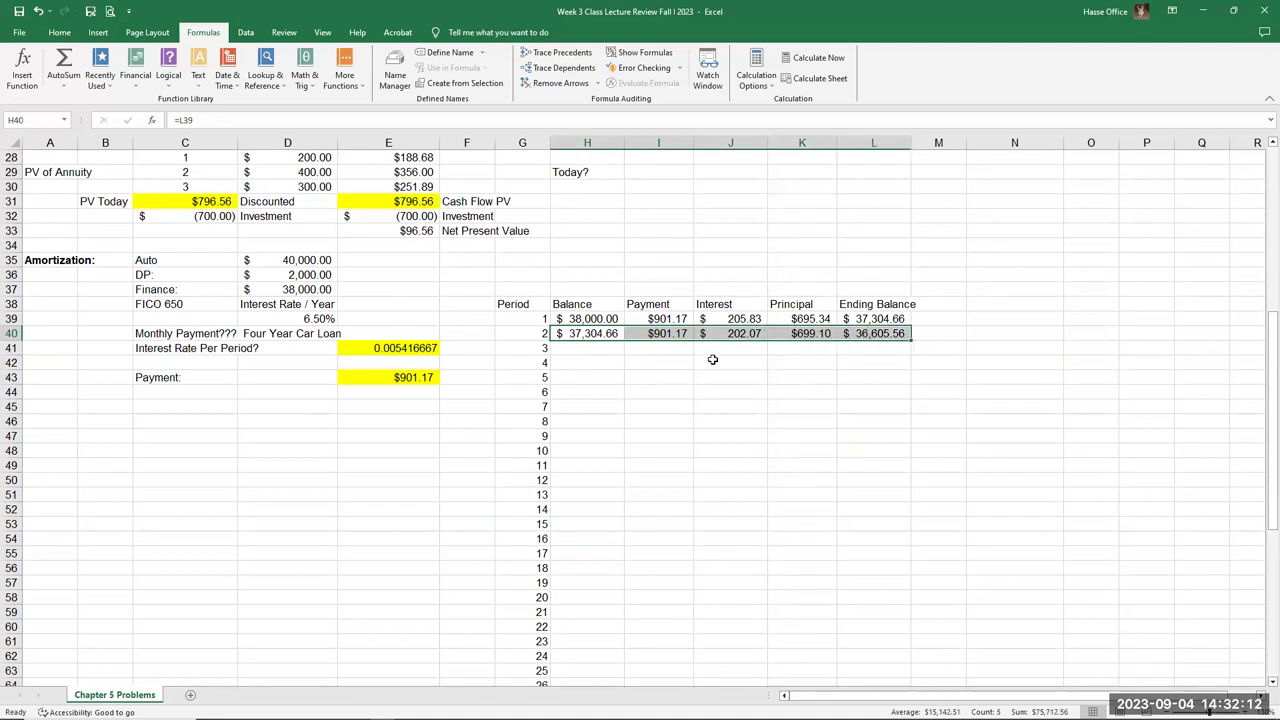
{"action": "key", "text": "ctrl+c"}
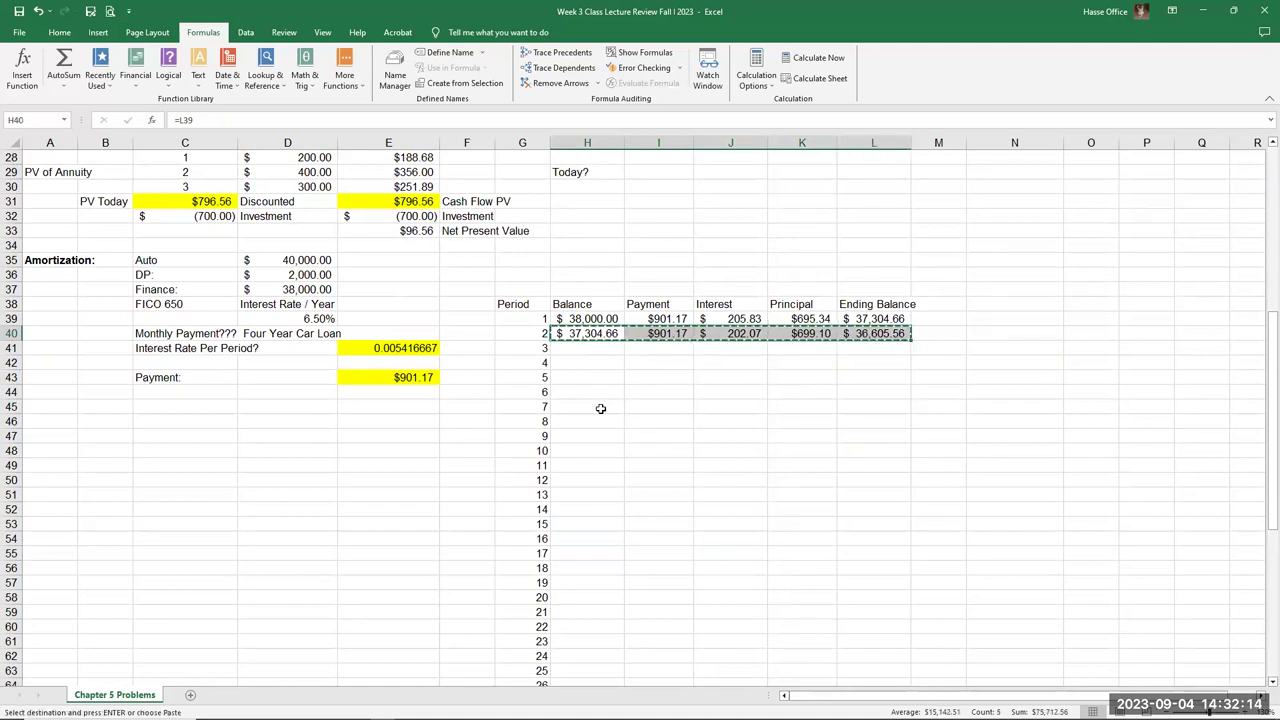
{"action": "left_click_drag", "start_coordinate": [590, 348], "coordinate": [873, 680]}
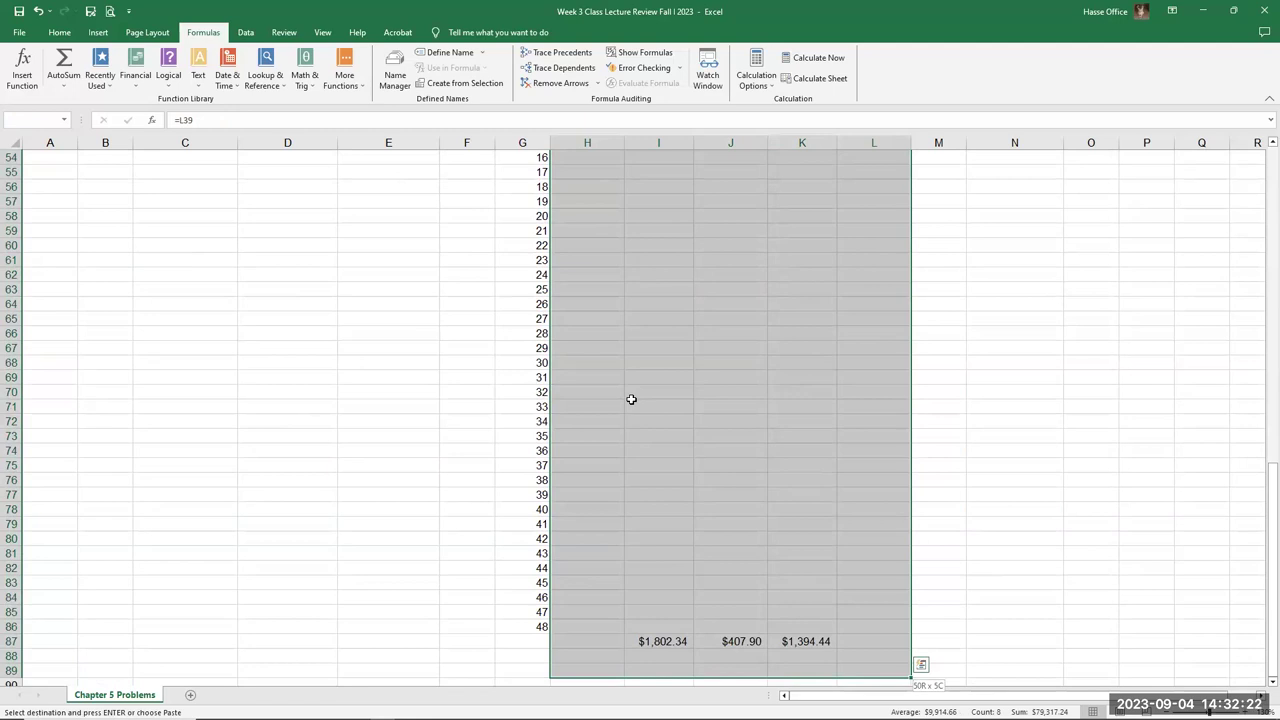
{"action": "key", "text": "Return"}
{"action": "scroll", "coordinate": [631, 399], "scroll_direction": "up", "scroll_amount": 10}
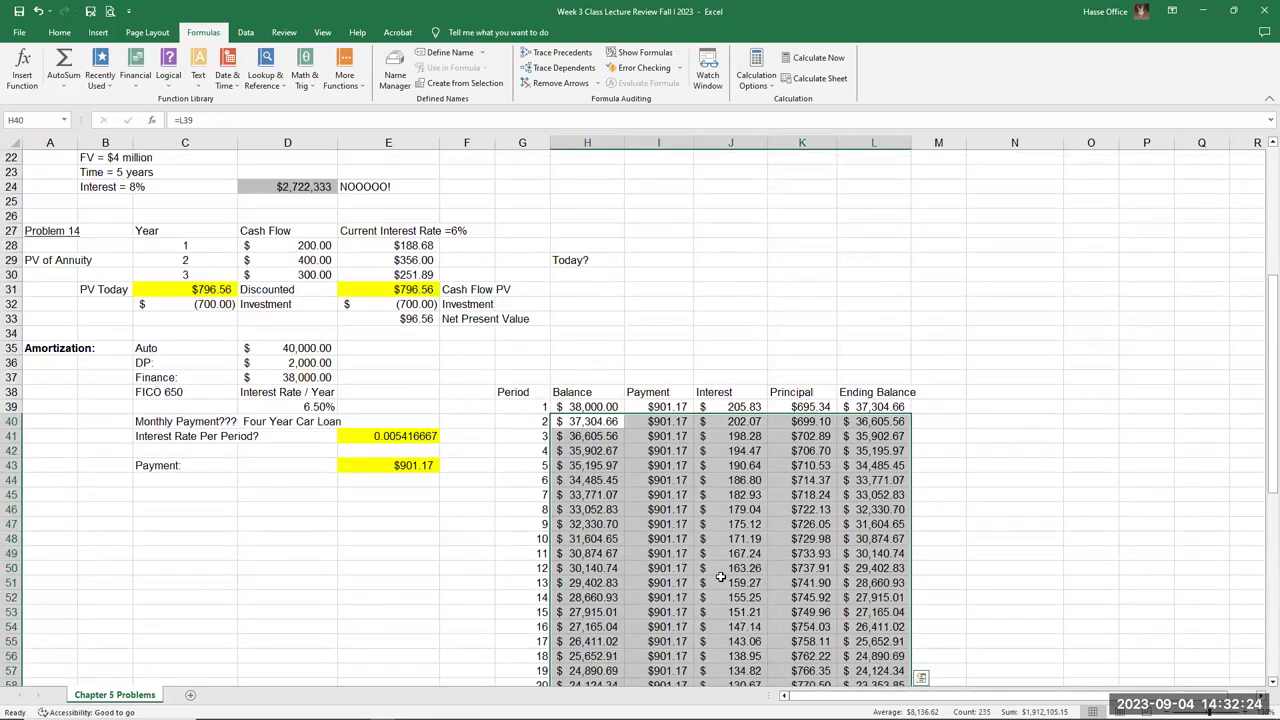
{"action": "scroll", "coordinate": [720, 577], "scroll_direction": "down", "scroll_amount": 12}
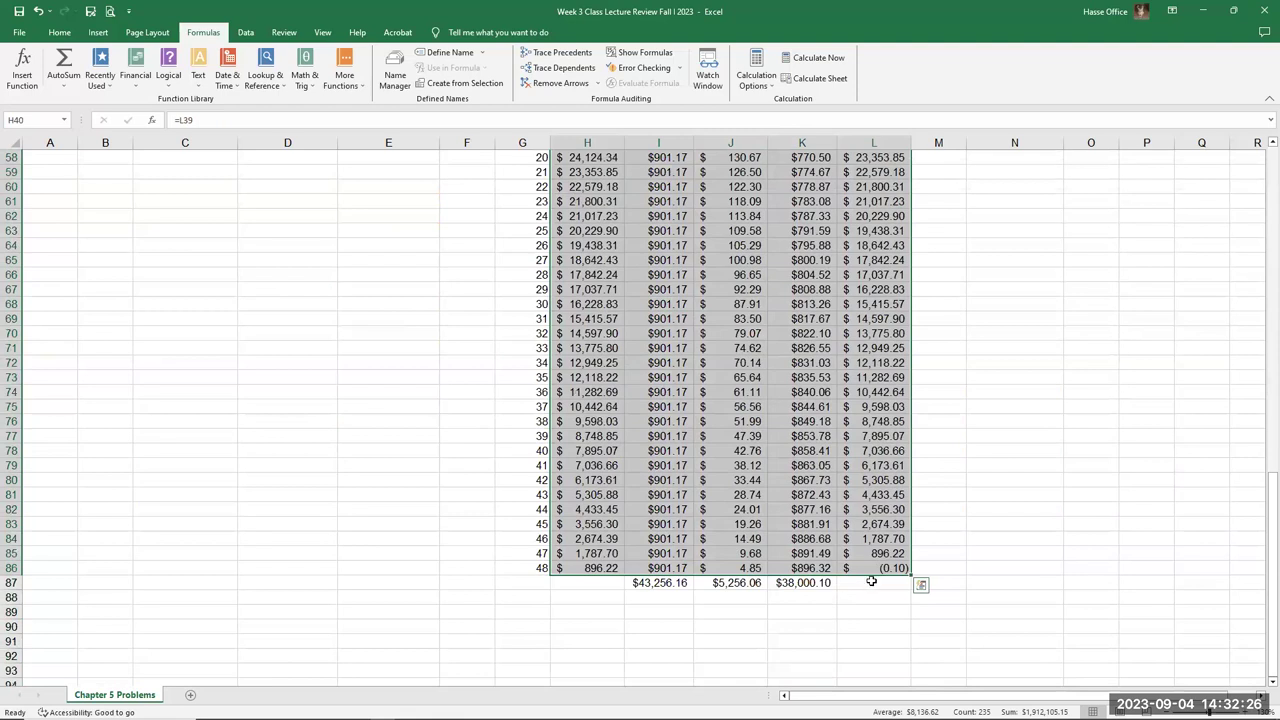
{"action": "left_click", "coordinate": [879, 568]}
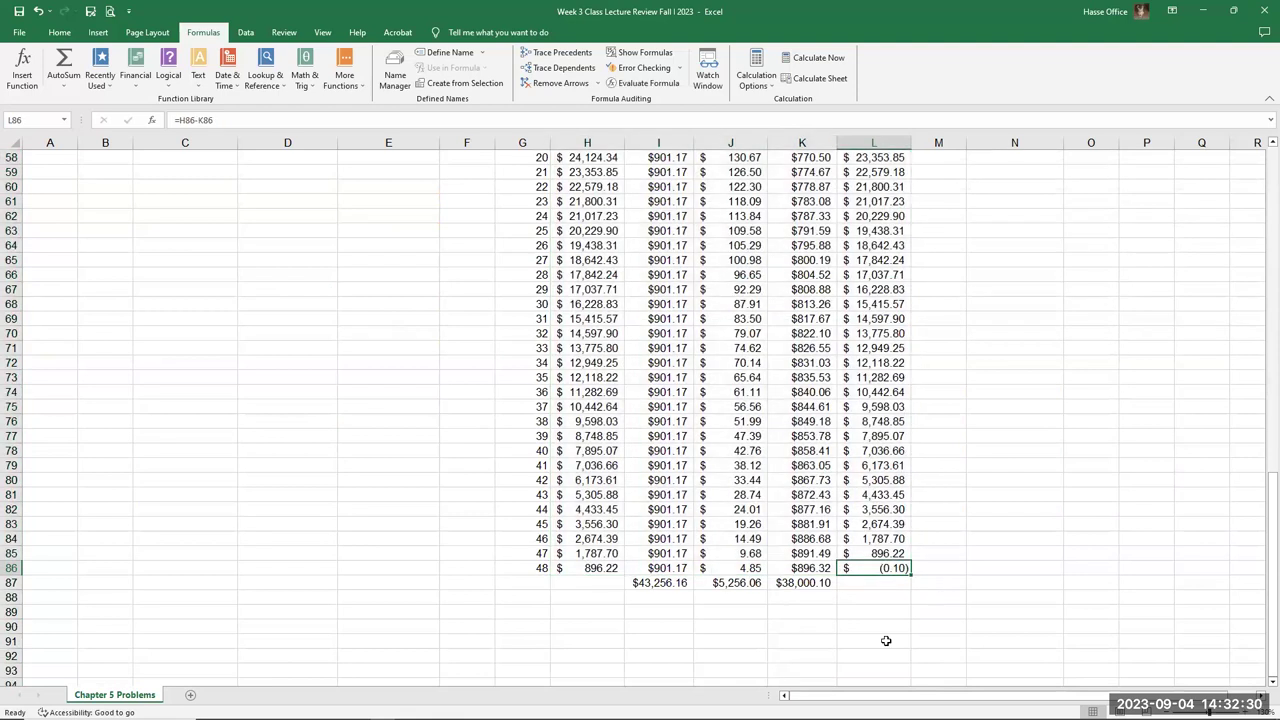
{"action": "scroll", "coordinate": [645, 548], "scroll_direction": "up", "scroll_amount": 6}
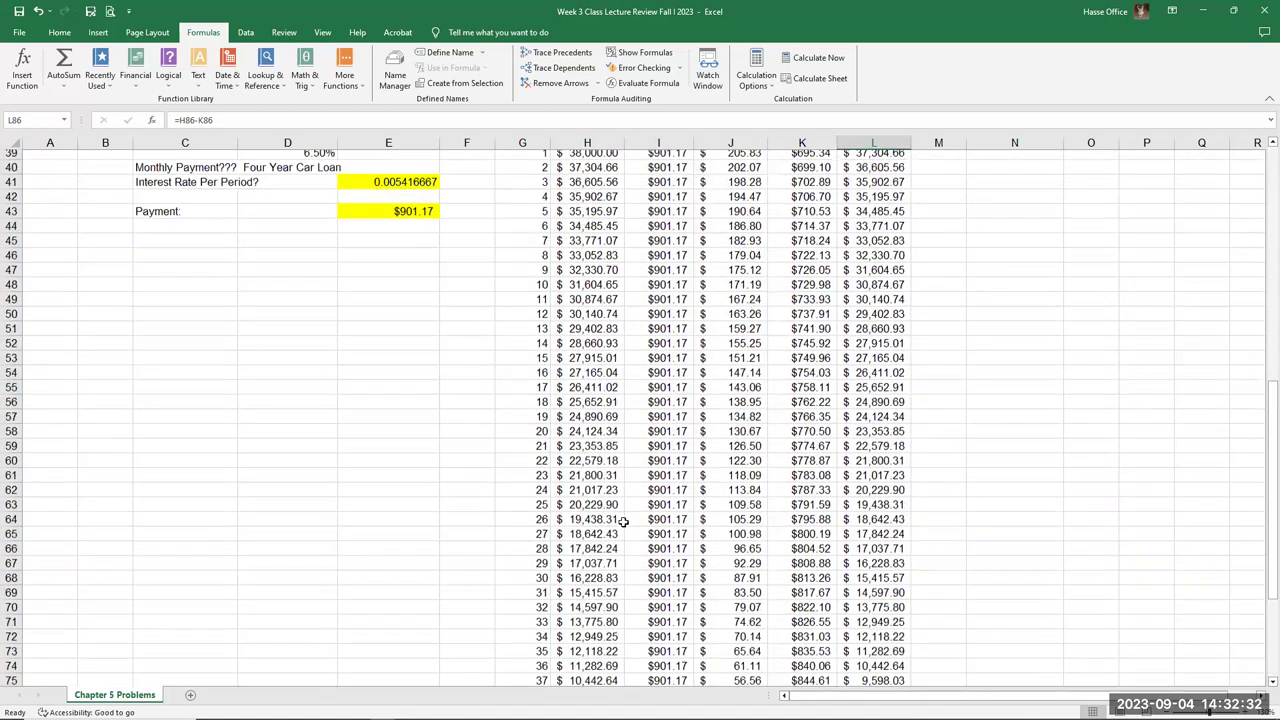
{"action": "scroll", "coordinate": [622, 521], "scroll_direction": "up", "scroll_amount": 7}
{"action": "scroll", "coordinate": [645, 480], "scroll_direction": "down", "scroll_amount": 10}
{"action": "scroll", "coordinate": [640, 490], "scroll_direction": "down", "scroll_amount": 3}
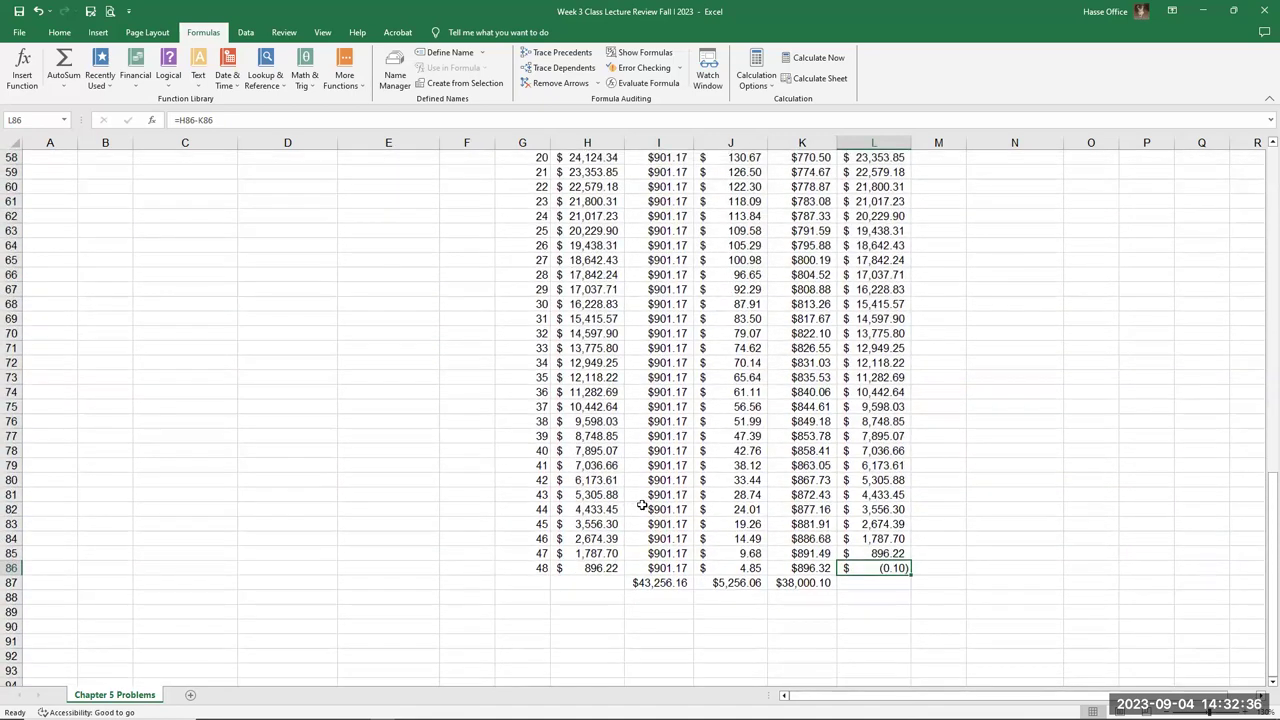
{"action": "left_click", "coordinate": [660, 596]}
{"action": "left_click", "coordinate": [656, 583]}
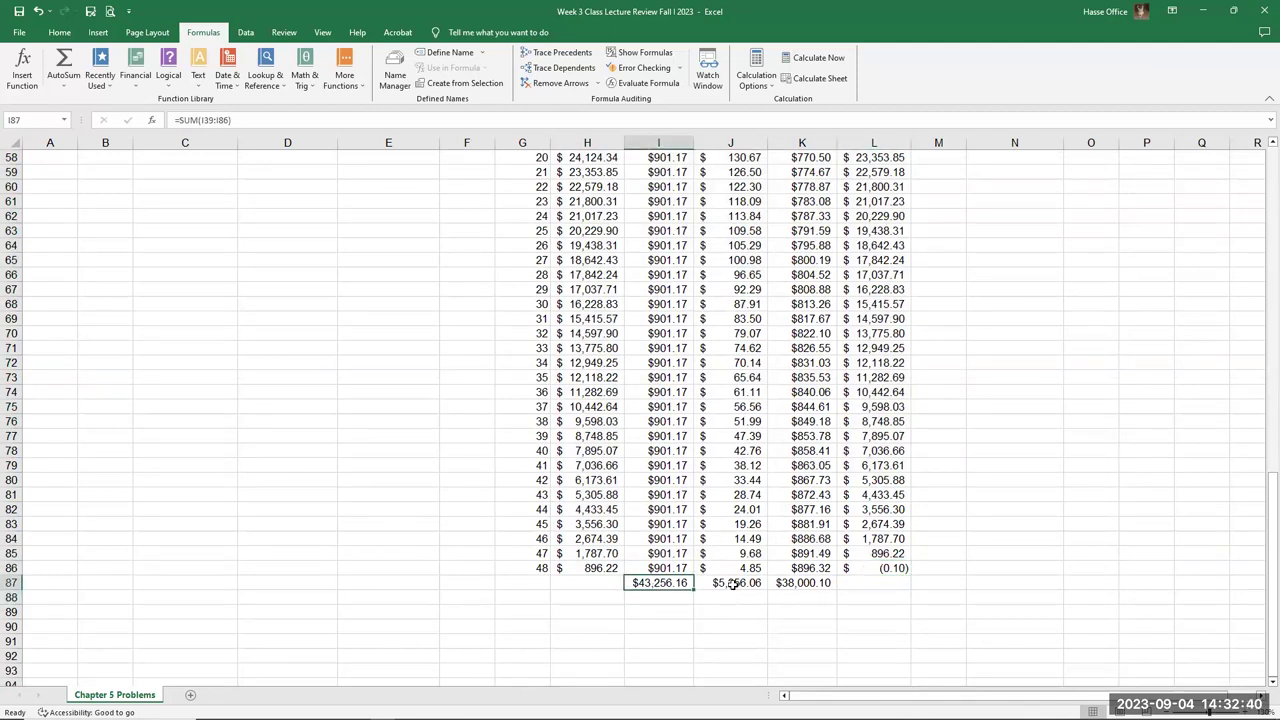
{"action": "left_click", "coordinate": [733, 585]}
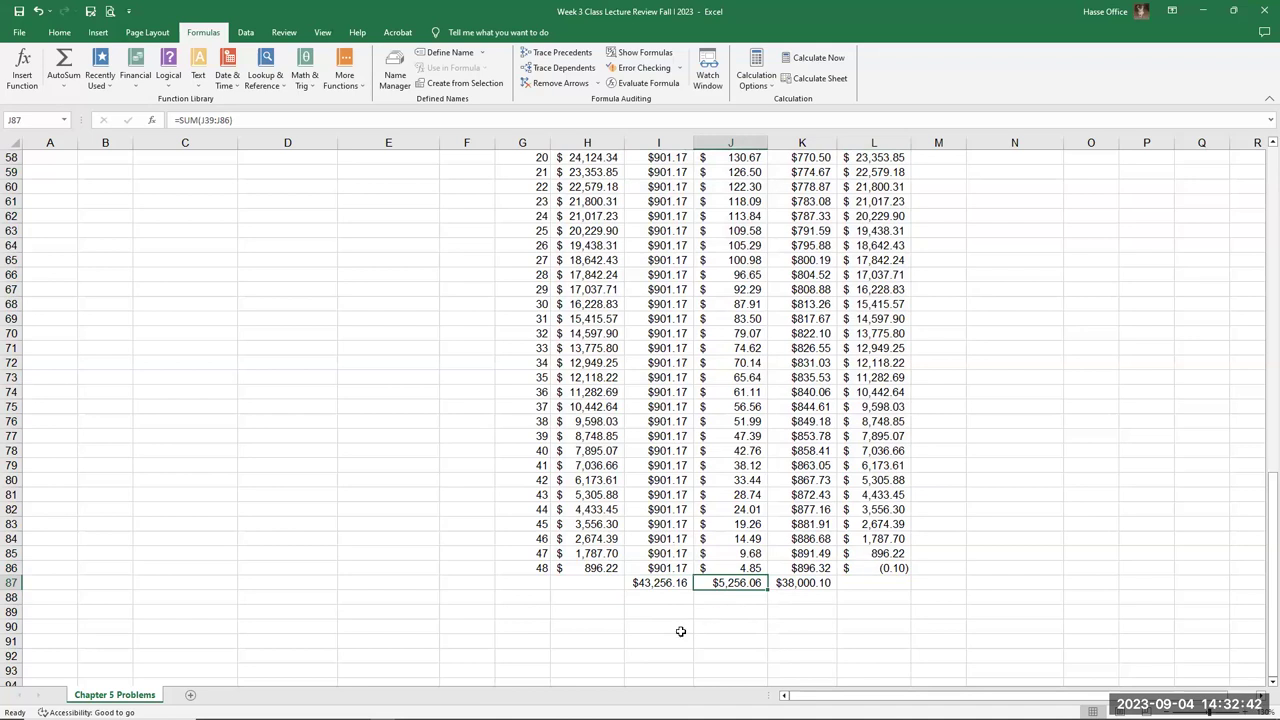
{"action": "scroll", "coordinate": [680, 631], "scroll_direction": "up", "scroll_amount": 7}
{"action": "scroll", "coordinate": [680, 635], "scroll_direction": "down", "scroll_amount": 4}
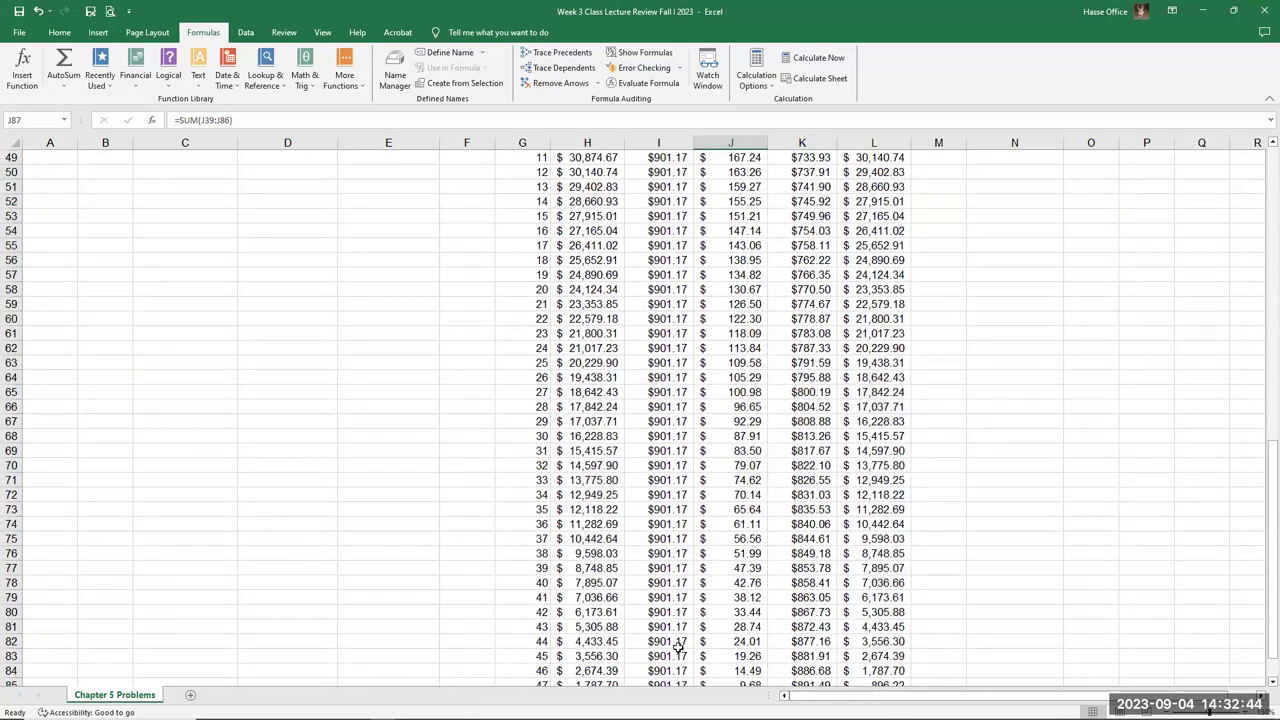
{"action": "scroll", "coordinate": [764, 588], "scroll_direction": "down", "scroll_amount": 3}
{"action": "left_click", "coordinate": [788, 582]}
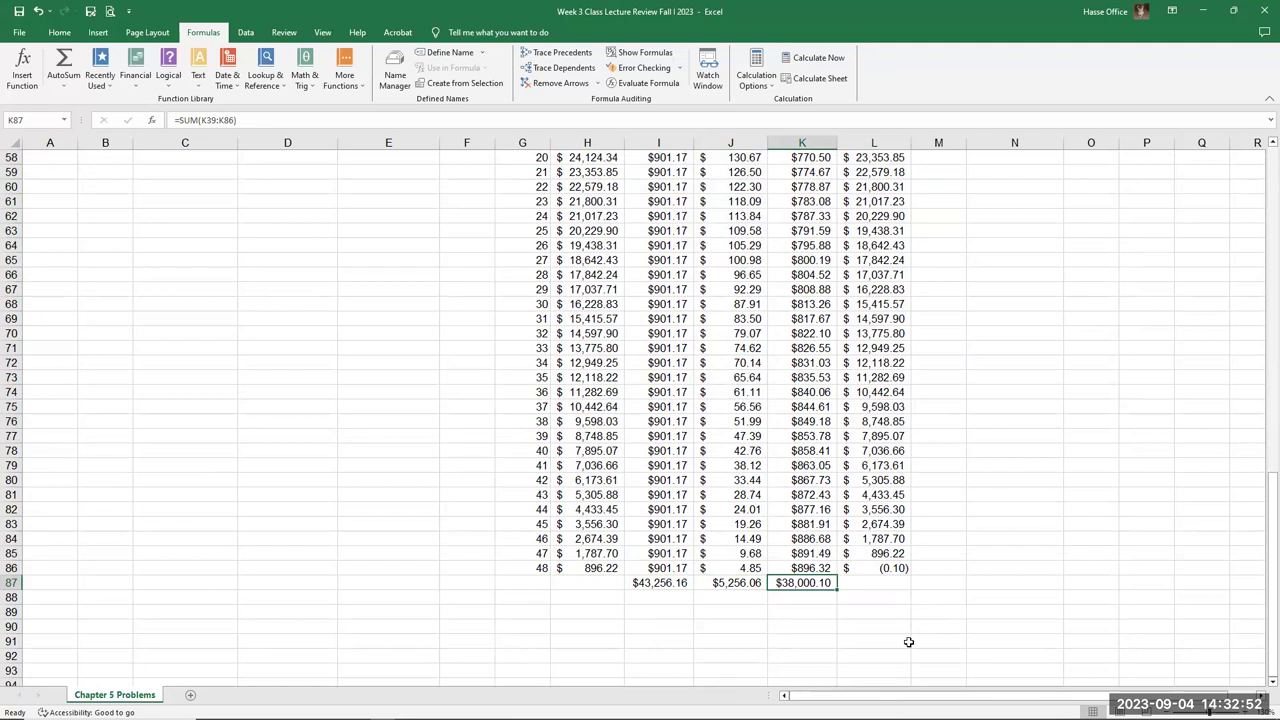
{"action": "scroll", "coordinate": [674, 560], "scroll_direction": "up", "scroll_amount": 11}
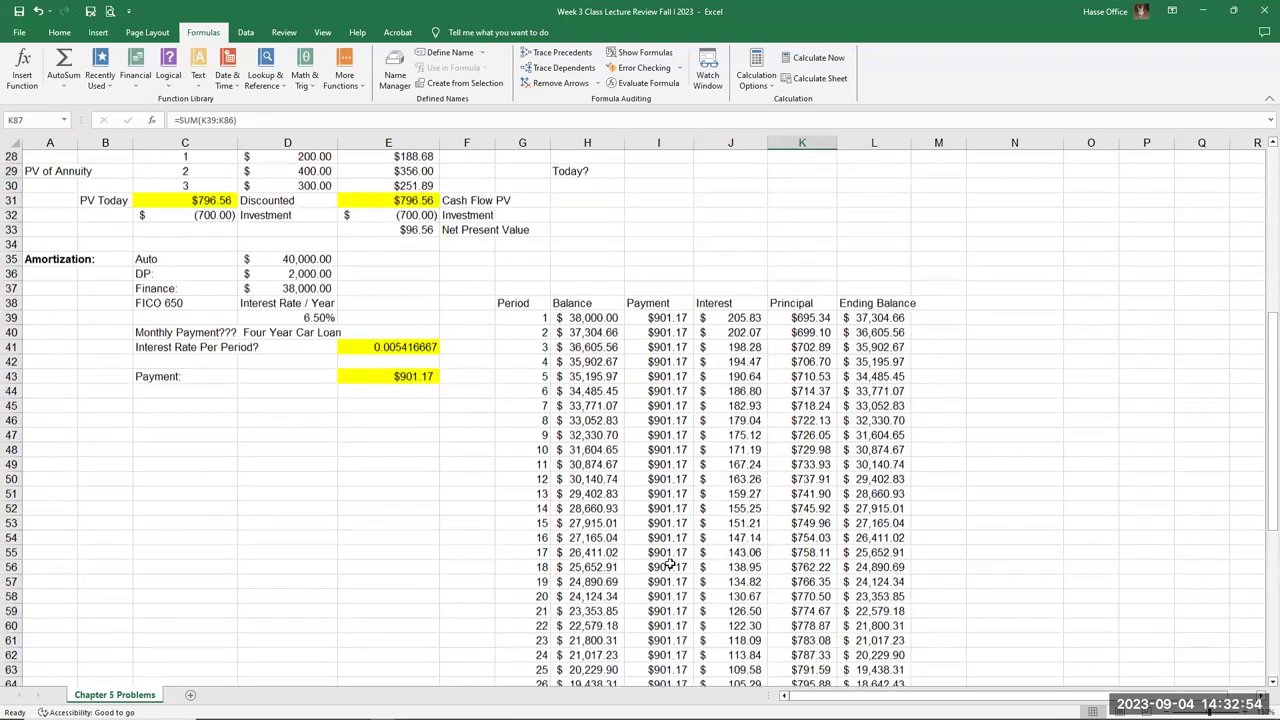
{"action": "left_click", "coordinate": [311, 360]}
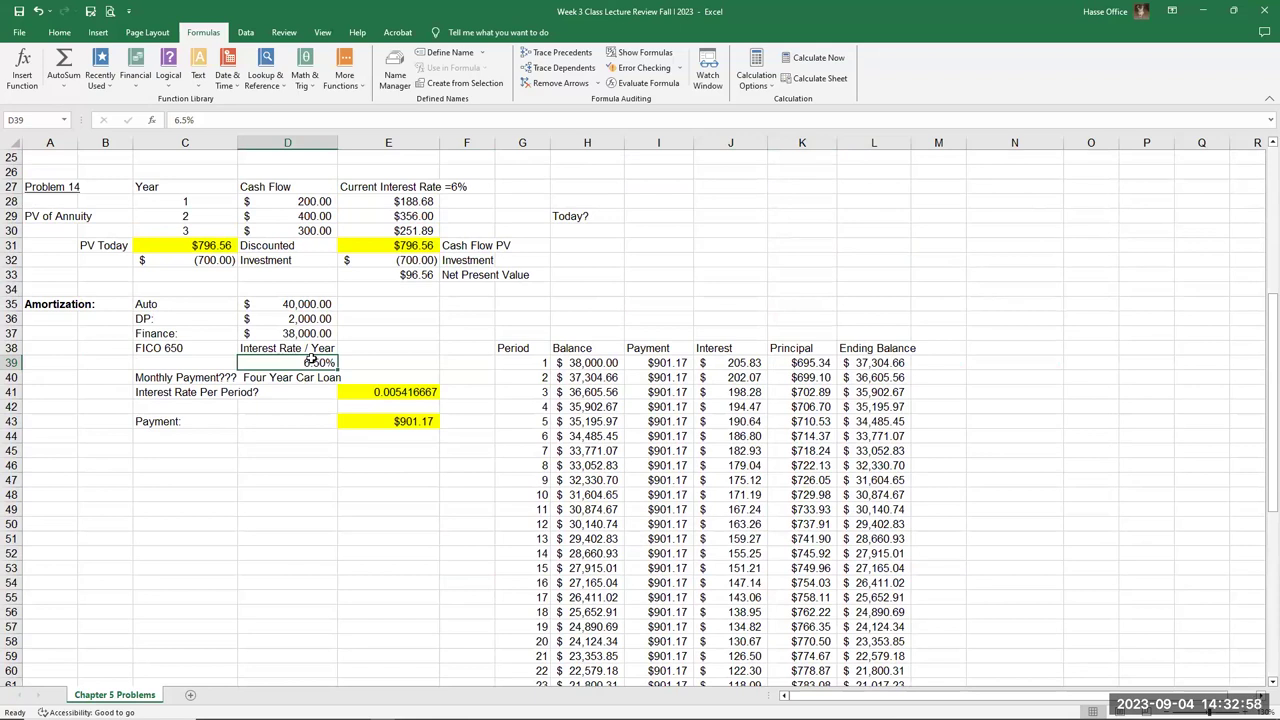
{"action": "left_click", "coordinate": [395, 389]}
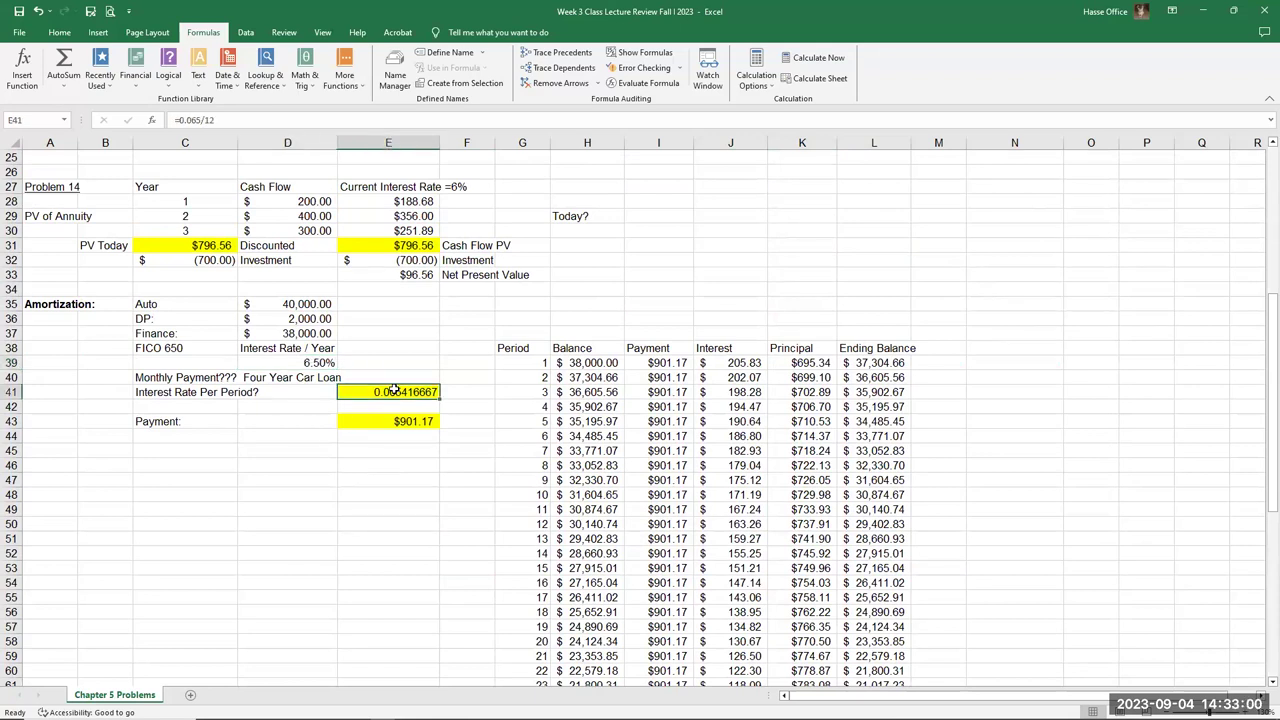
{"action": "left_click", "coordinate": [409, 421]}
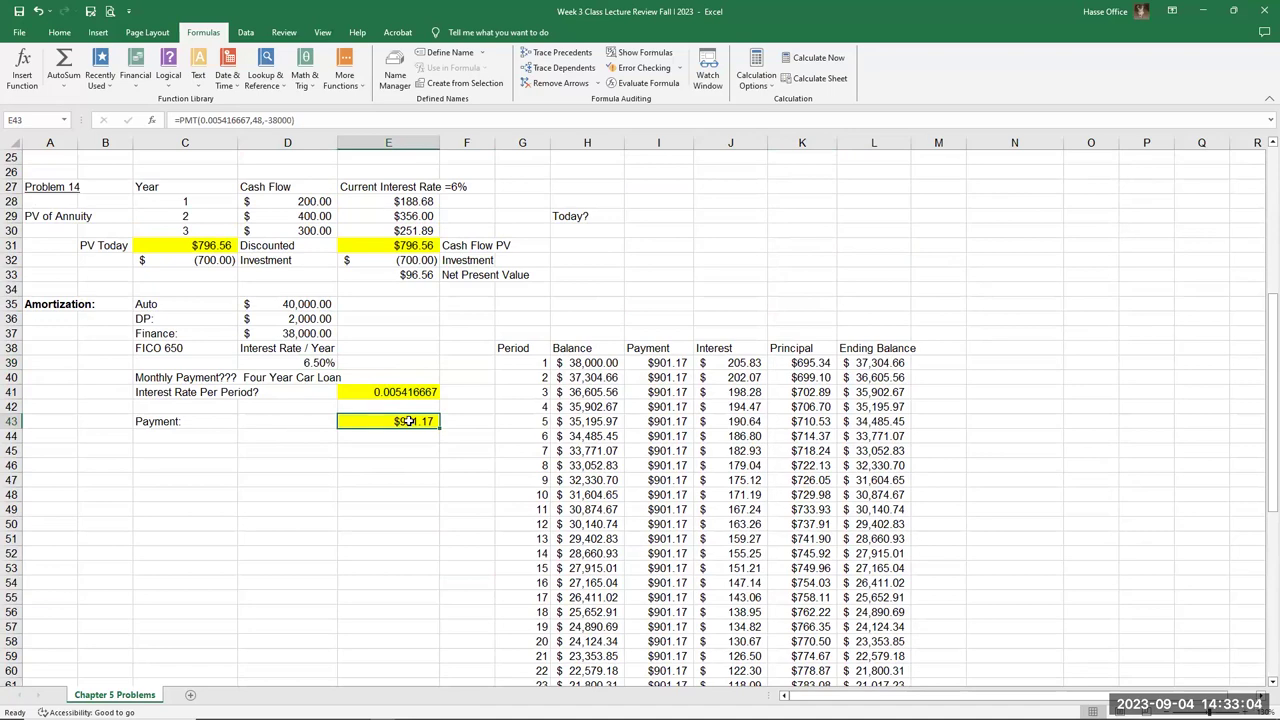
{"action": "scroll", "coordinate": [700, 440], "scroll_direction": "down", "scroll_amount": 12}
{"action": "scroll", "coordinate": [697, 447], "scroll_direction": "up", "scroll_amount": 14}
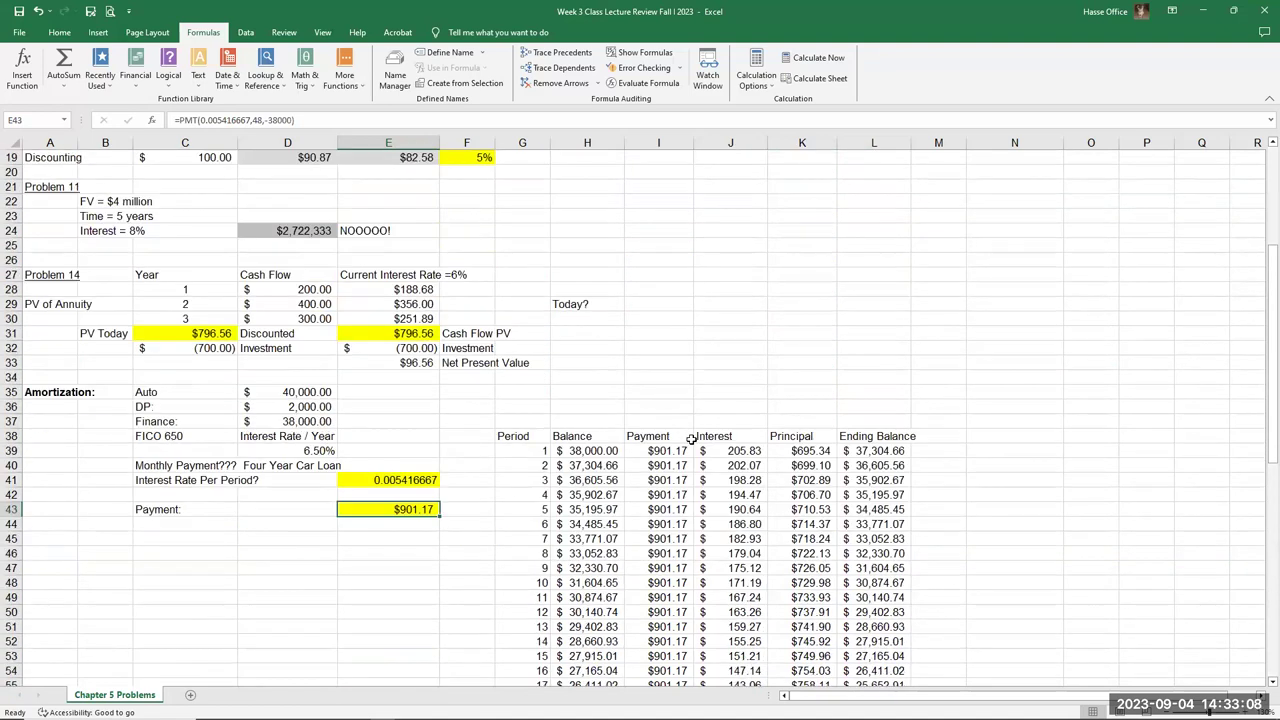
{"action": "scroll", "coordinate": [690, 438], "scroll_direction": "down", "scroll_amount": 3}
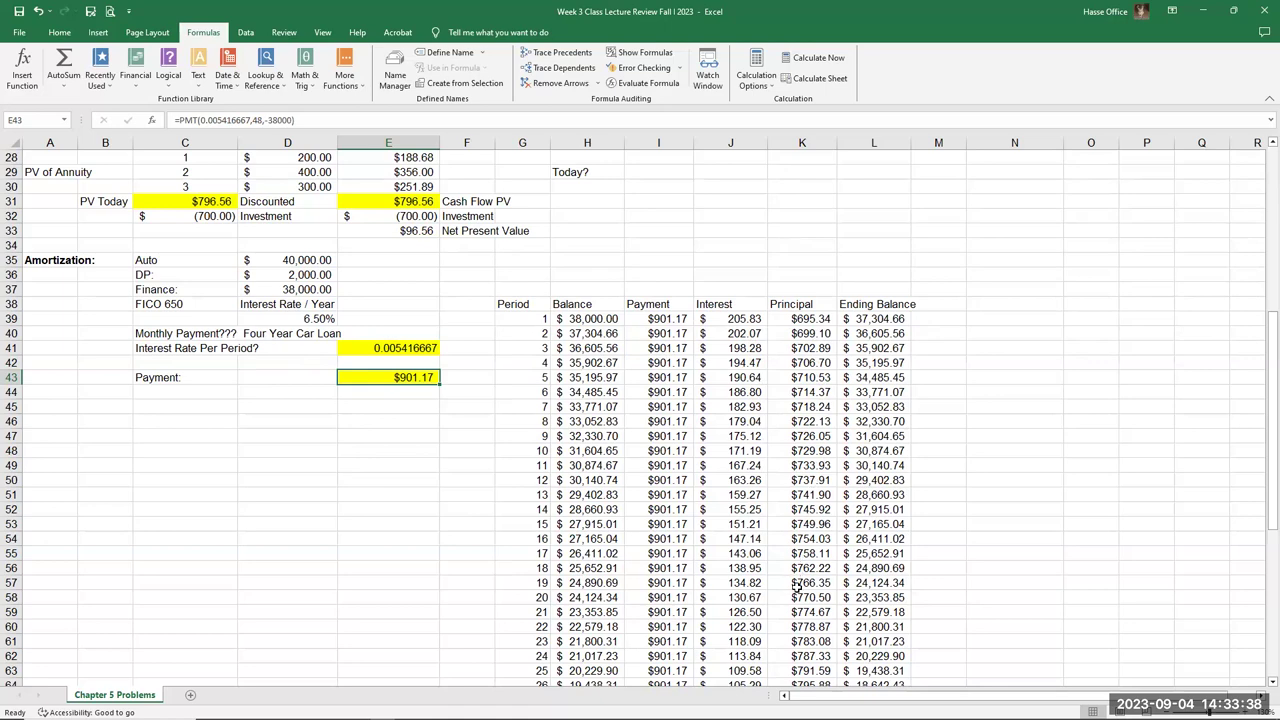
{"action": "scroll", "coordinate": [797, 590], "scroll_direction": "down", "scroll_amount": 2}
{"action": "scroll", "coordinate": [797, 592], "scroll_direction": "down", "scroll_amount": 9}
{"action": "scroll", "coordinate": [792, 588], "scroll_direction": "up", "scroll_amount": 6}
{"action": "scroll", "coordinate": [790, 584], "scroll_direction": "up", "scroll_amount": 6}
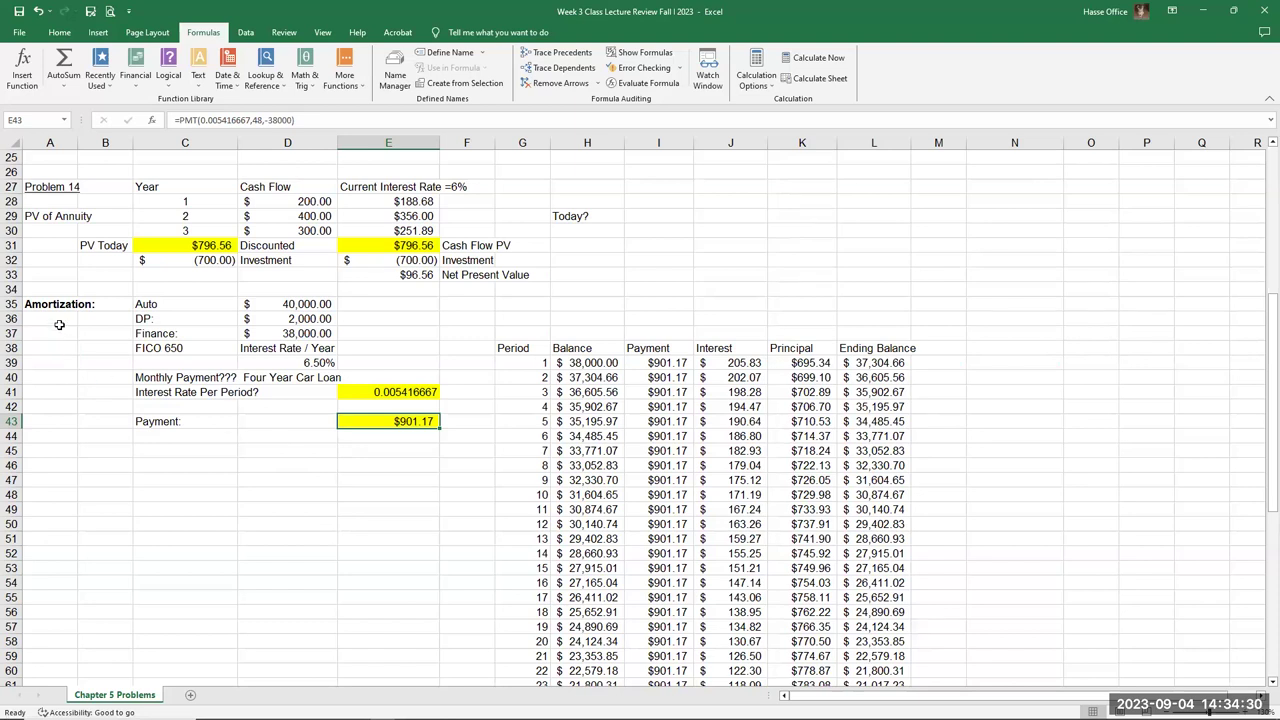
{"action": "left_click", "coordinate": [733, 364]}
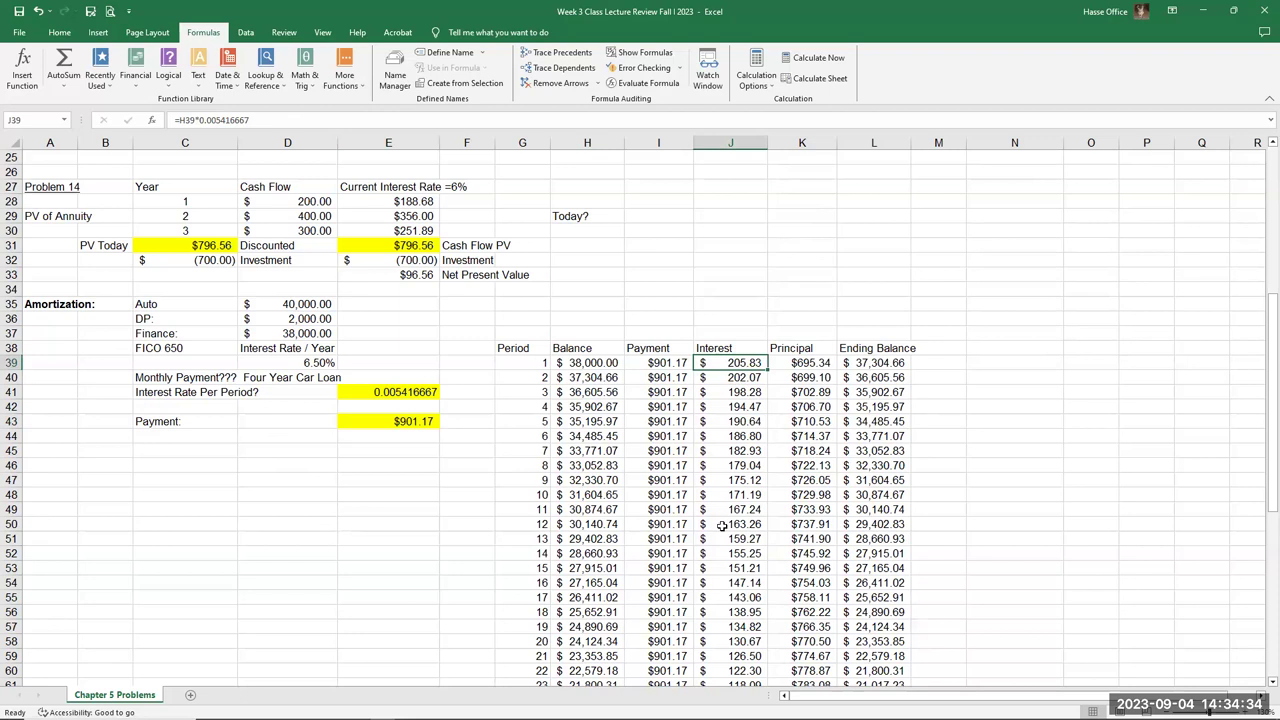
{"action": "left_click", "coordinate": [176, 482]}
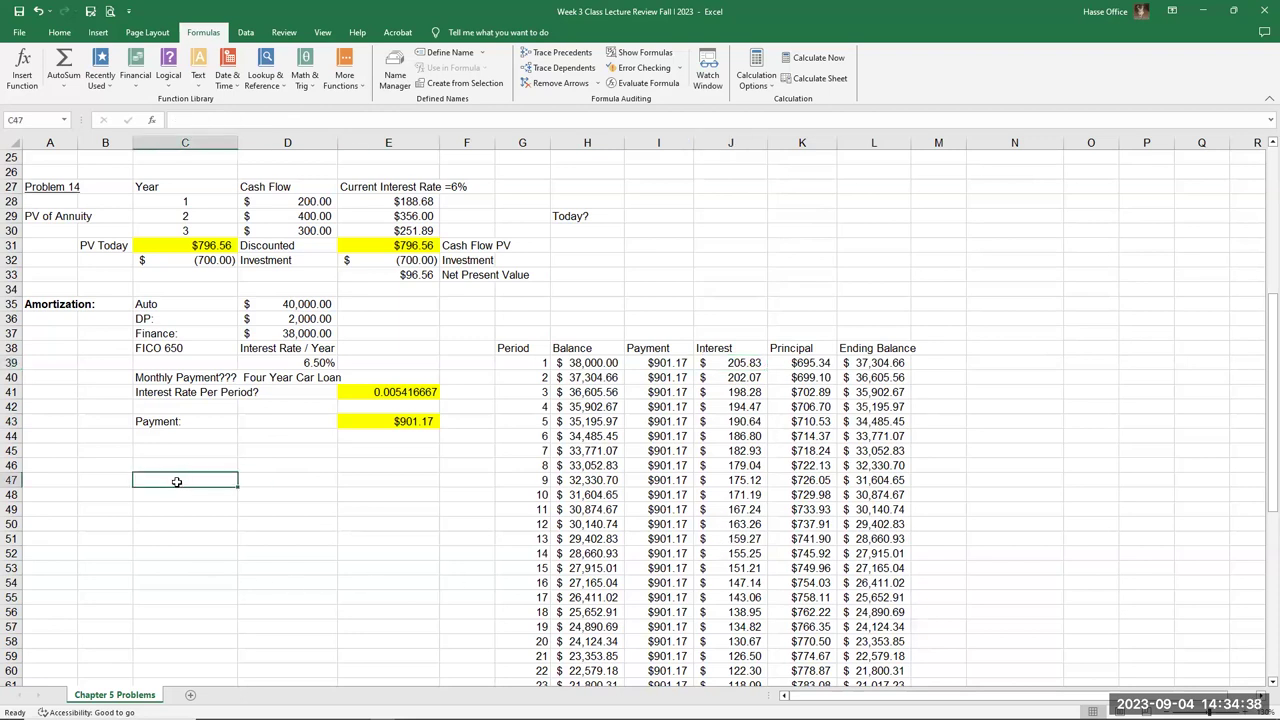
{"action": "left_click", "coordinate": [708, 363]}
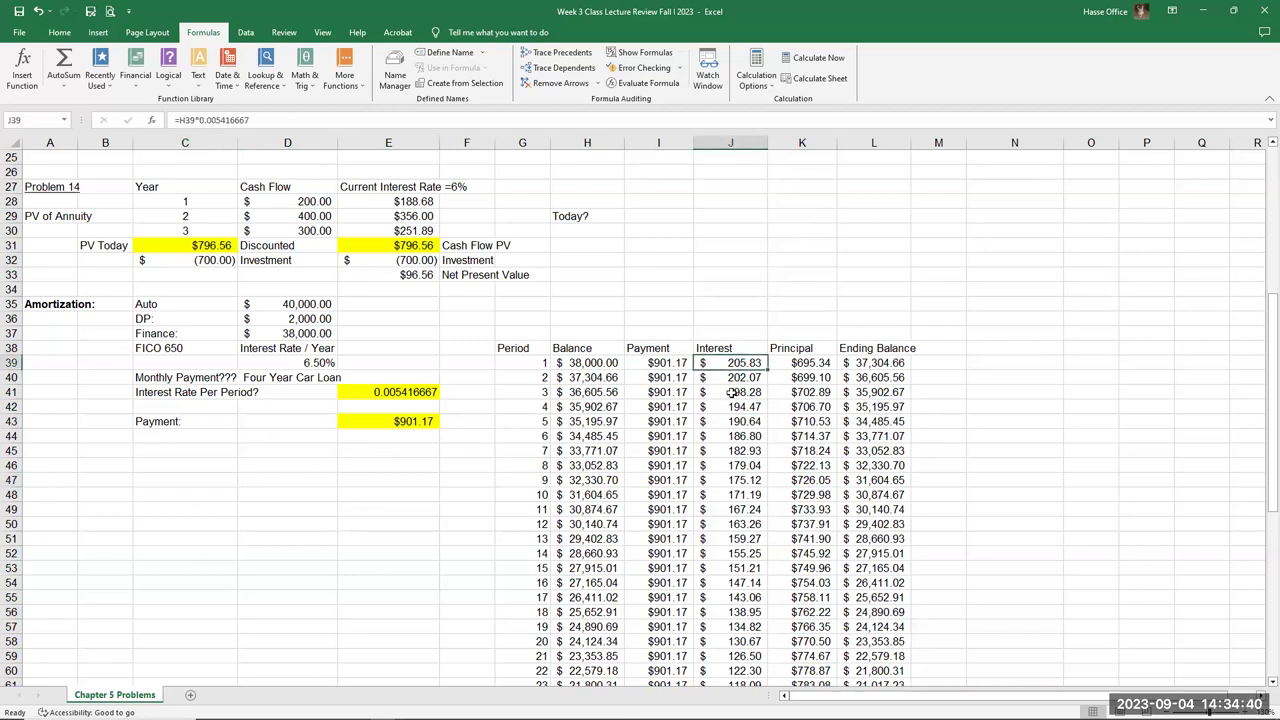
{"action": "left_click", "coordinate": [806, 362]}
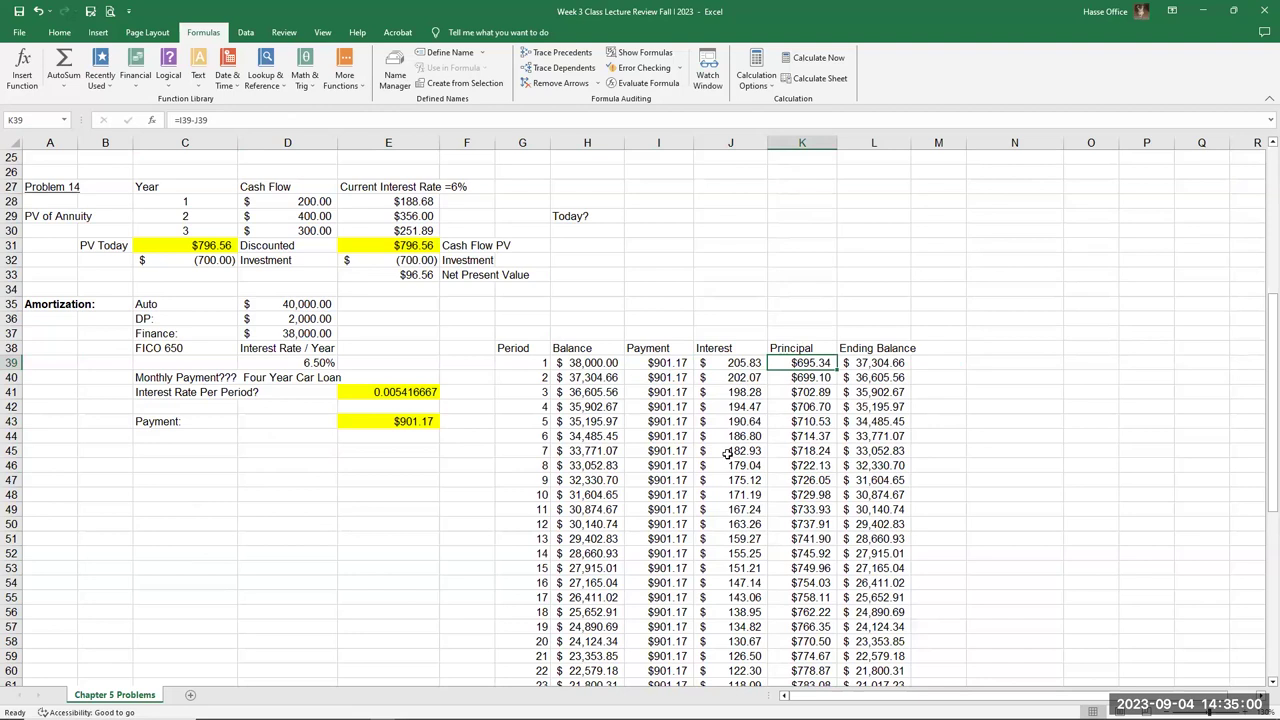
{"action": "scroll", "coordinate": [636, 474], "scroll_direction": "up", "scroll_amount": 6}
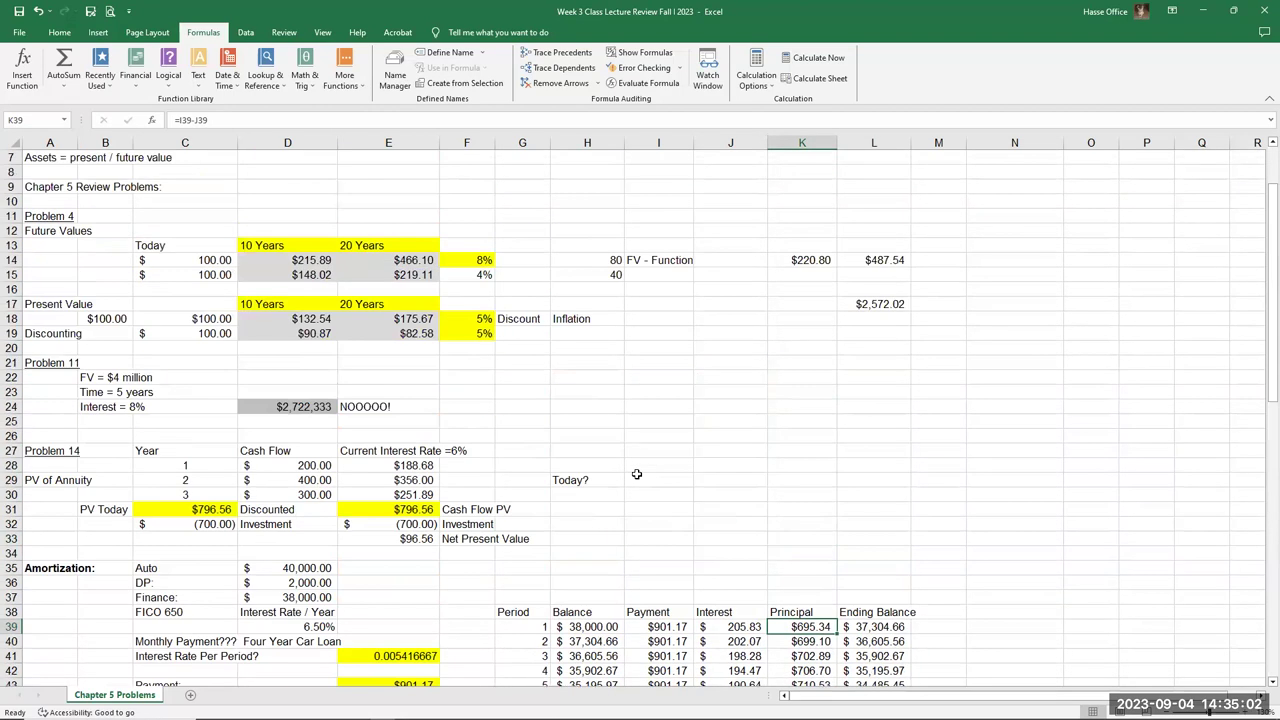
{"action": "scroll", "coordinate": [636, 474], "scroll_direction": "up", "scroll_amount": 2}
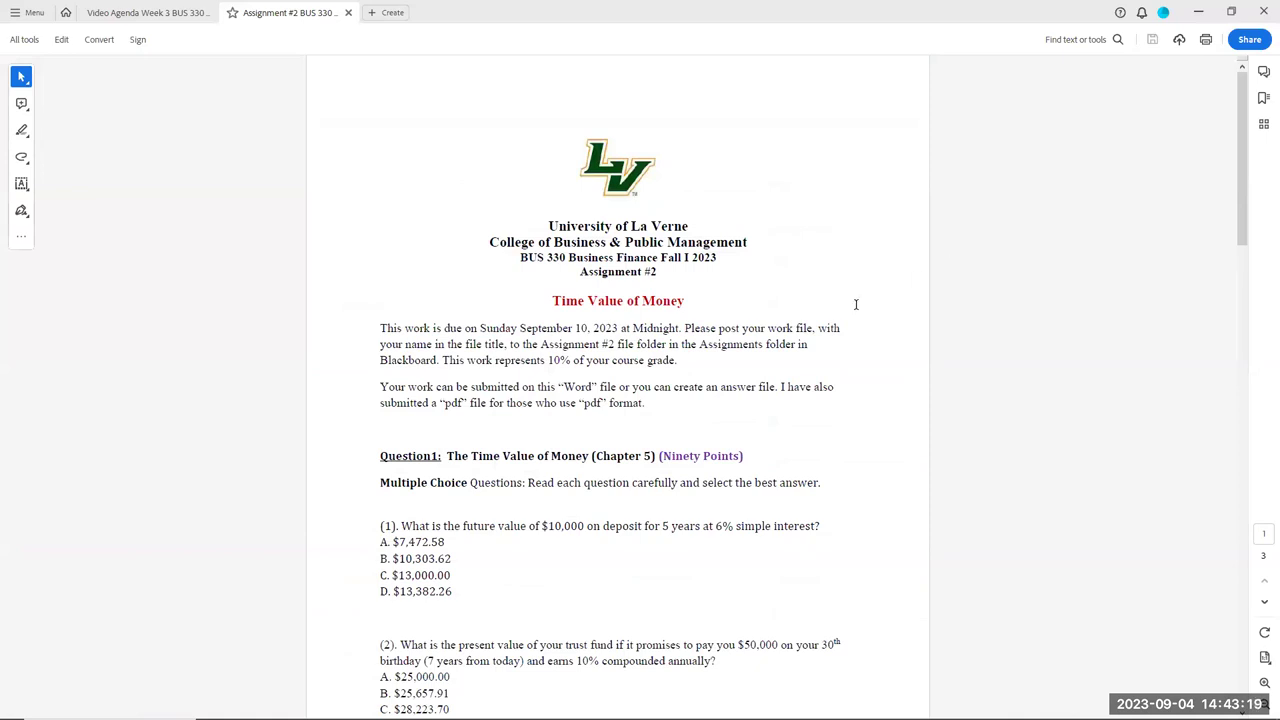
- Scroll the Assignment #2 PDF to Question 2: Portfolio Valuation on page 3
{"action": "scroll", "coordinate": [830, 330], "scroll_direction": "down", "scroll_amount": 2}
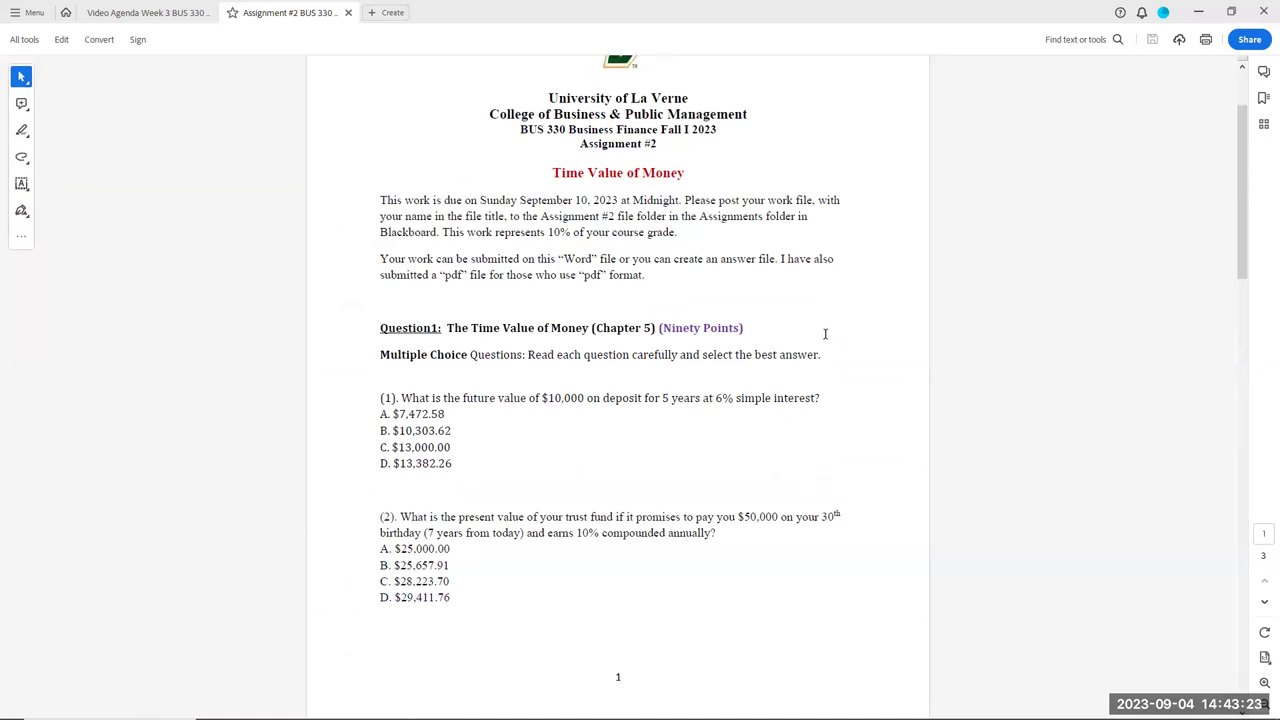
{"action": "scroll", "coordinate": [510, 360], "scroll_direction": "down", "scroll_amount": 1}
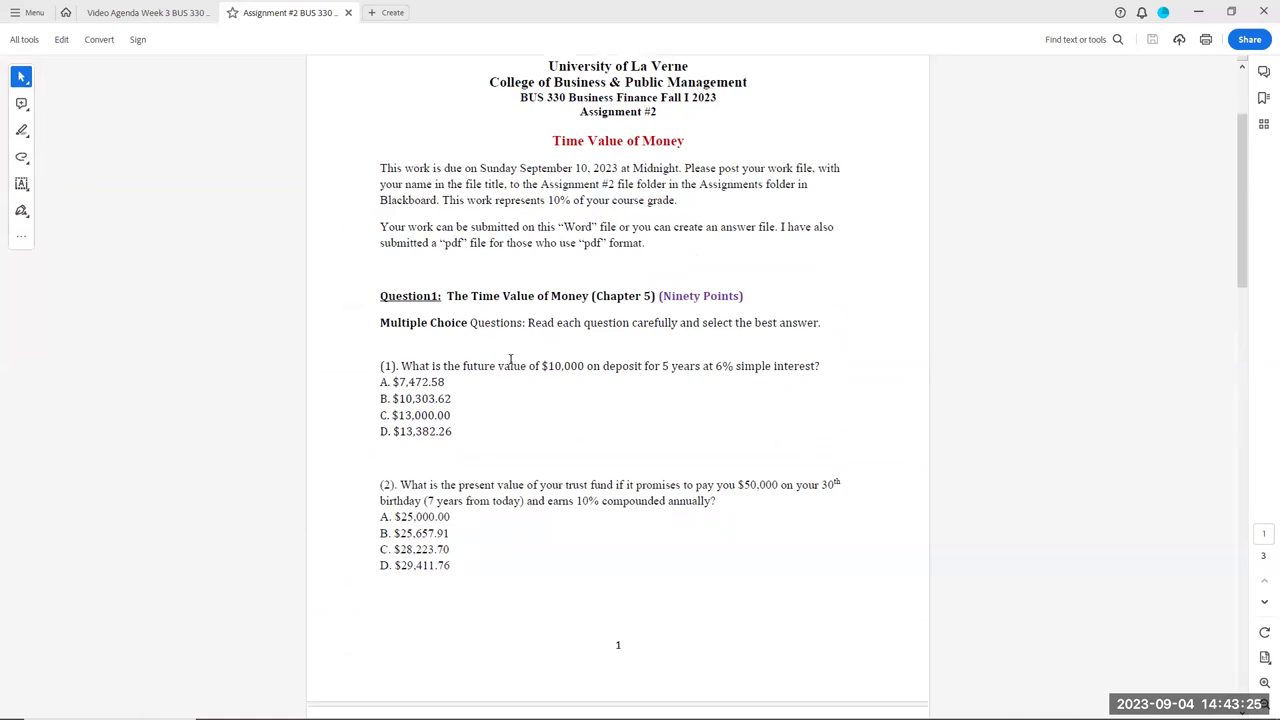
{"action": "scroll", "coordinate": [446, 414], "scroll_direction": "down", "scroll_amount": 5}
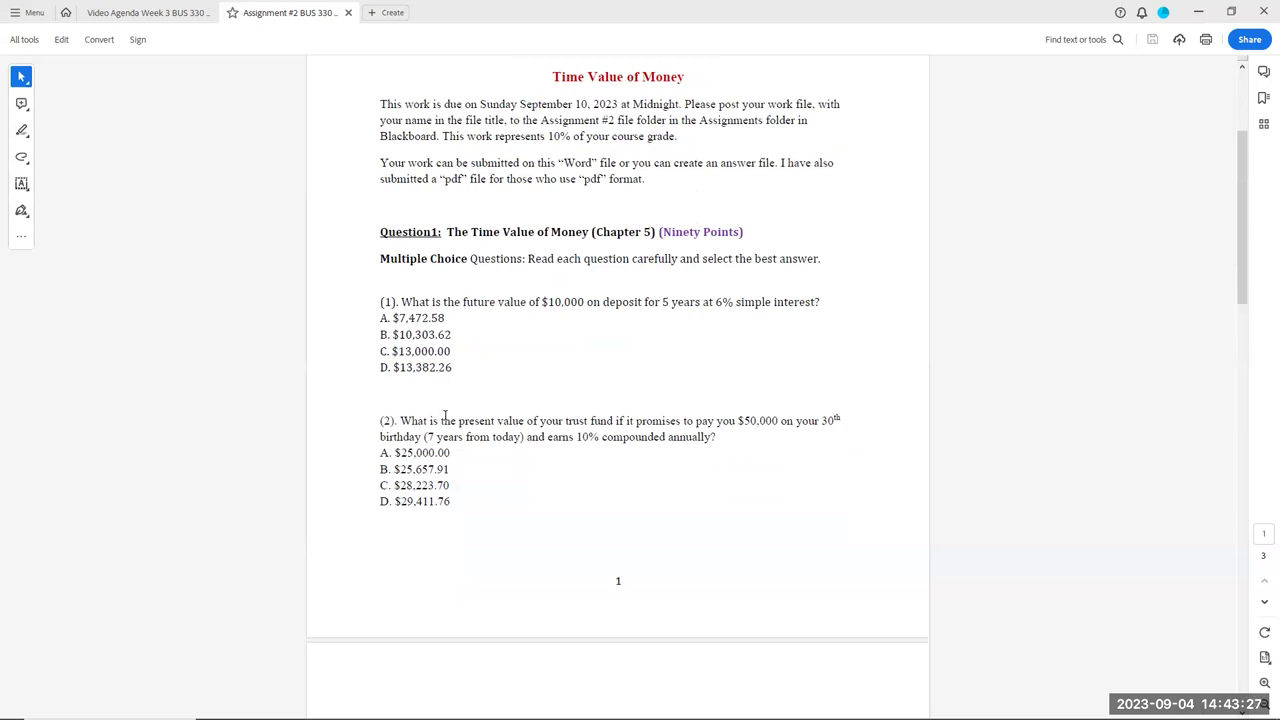
{"action": "scroll", "coordinate": [452, 414], "scroll_direction": "down", "scroll_amount": 4}
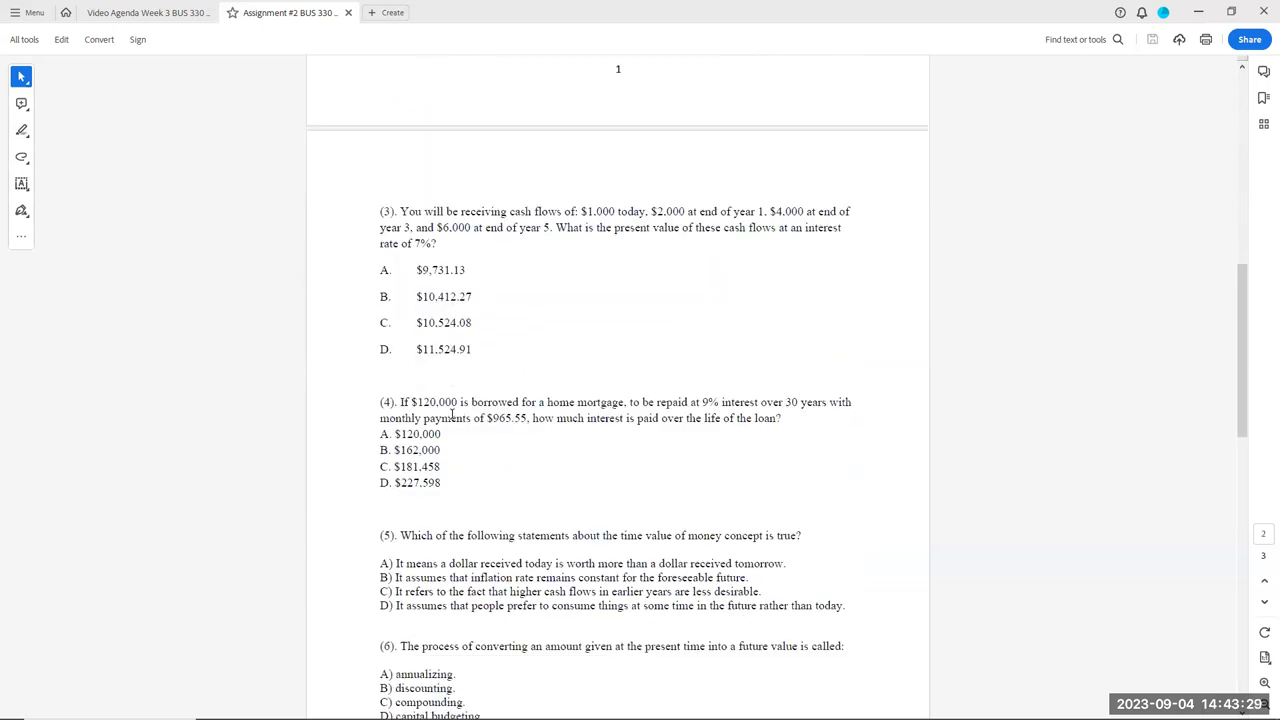
{"action": "scroll", "coordinate": [452, 414], "scroll_direction": "down", "scroll_amount": 4}
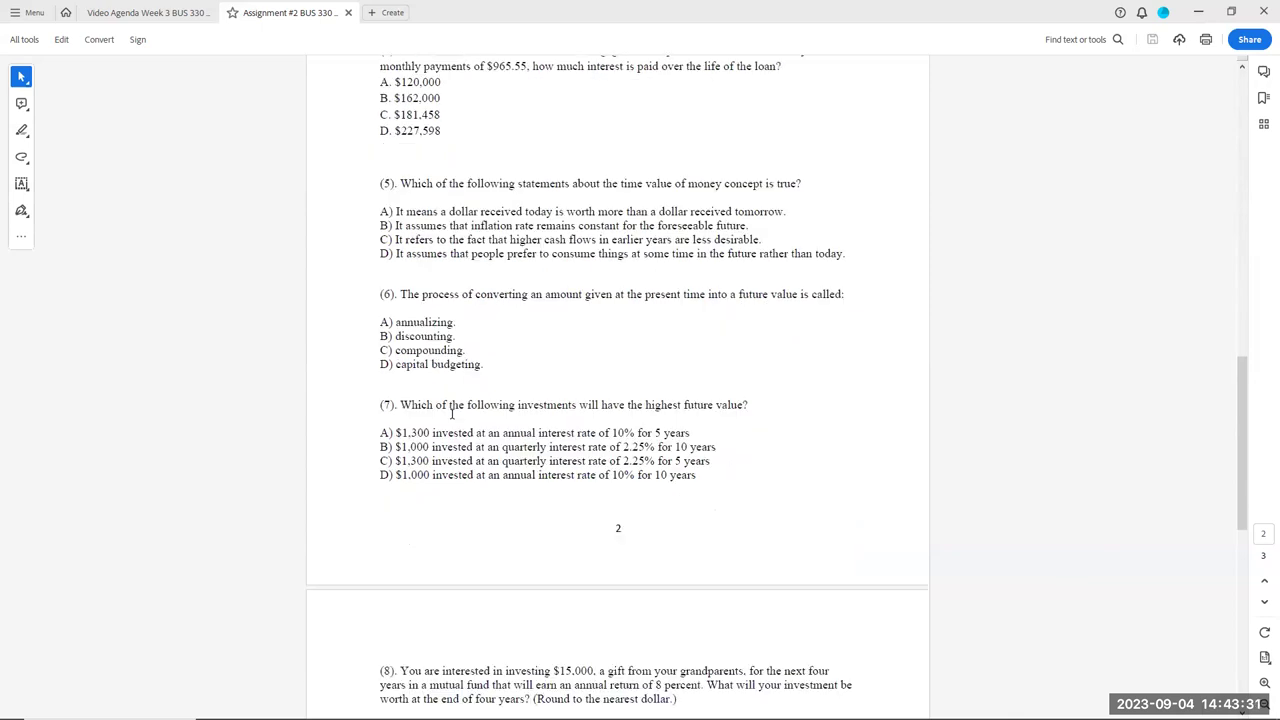
{"action": "scroll", "coordinate": [451, 413], "scroll_direction": "down", "scroll_amount": 3}
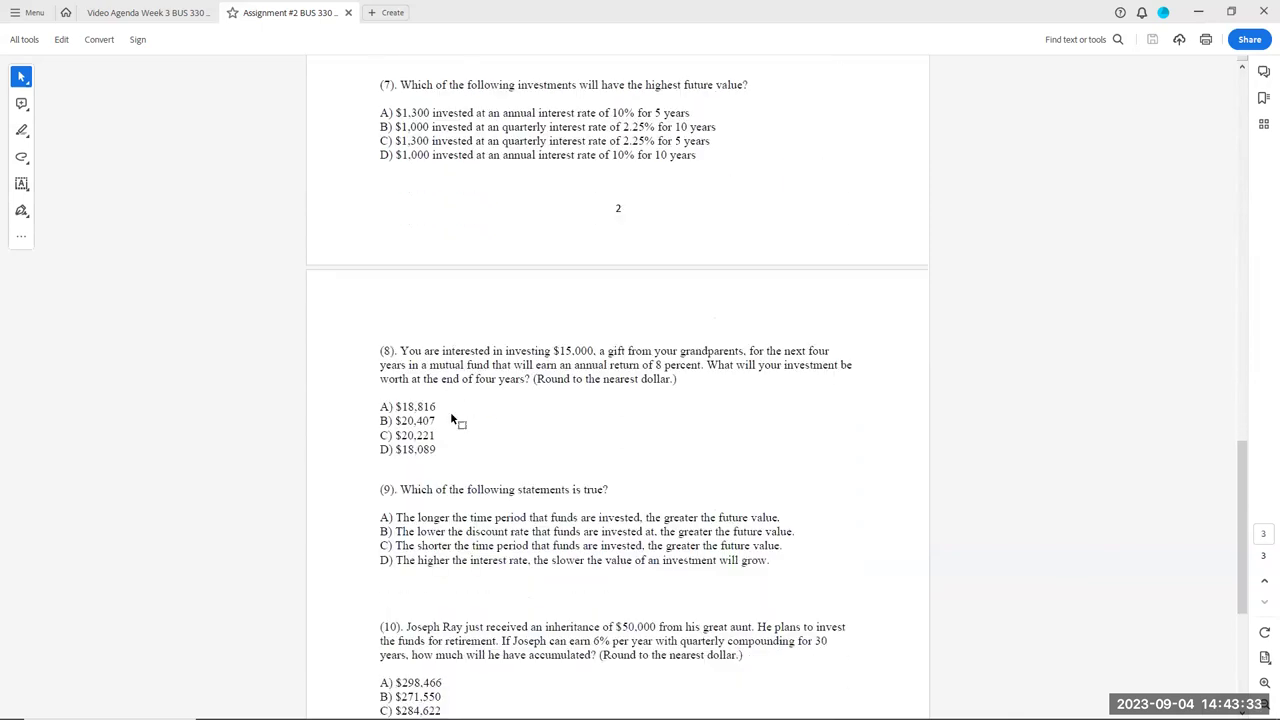
{"action": "scroll", "coordinate": [450, 413], "scroll_direction": "down", "scroll_amount": 2}
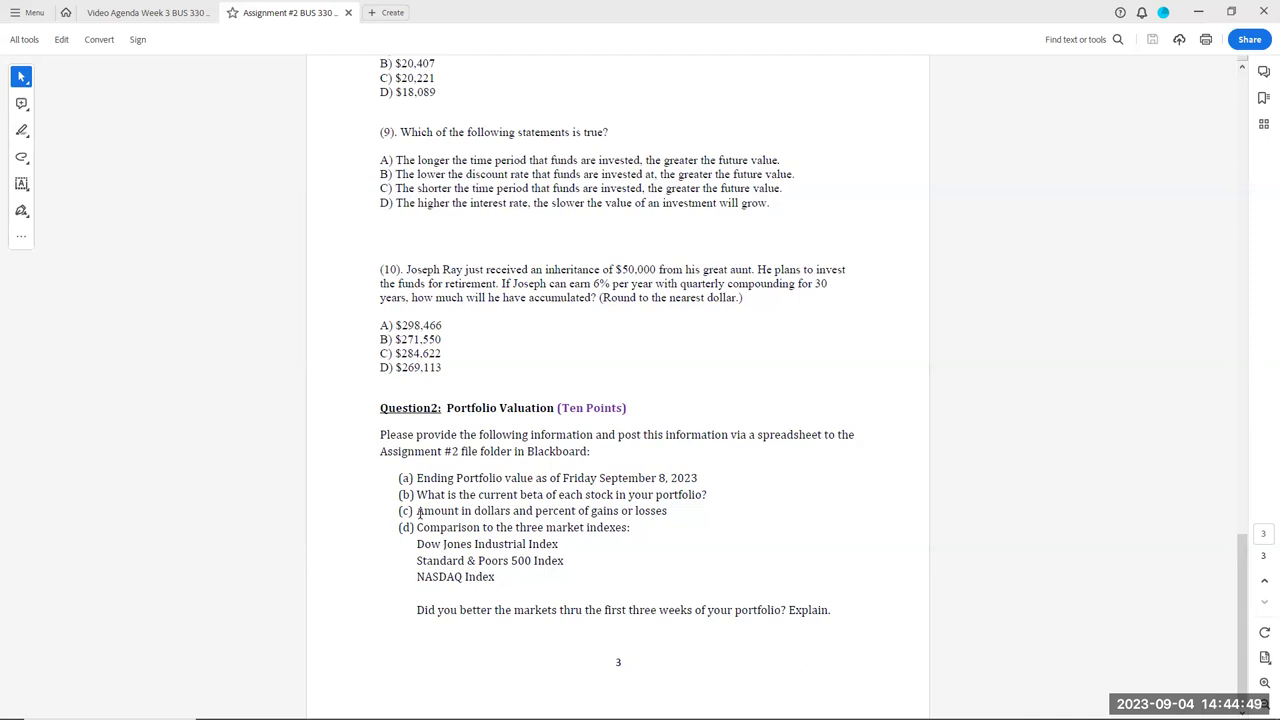
- Highlight Question 2's gains-or-losses line (c), then clear the selection
{"action": "left_click_drag", "start_coordinate": [417, 511], "coordinate": [645, 509]}
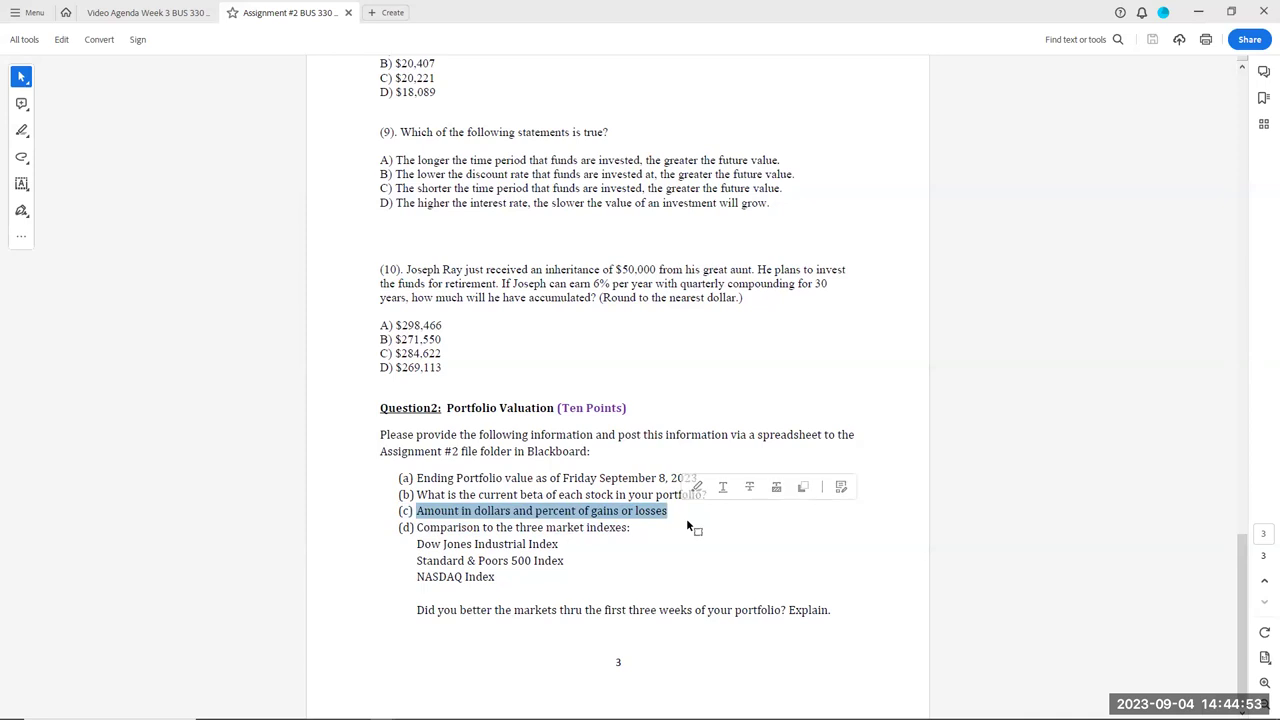
{"action": "left_click", "coordinate": [727, 541]}
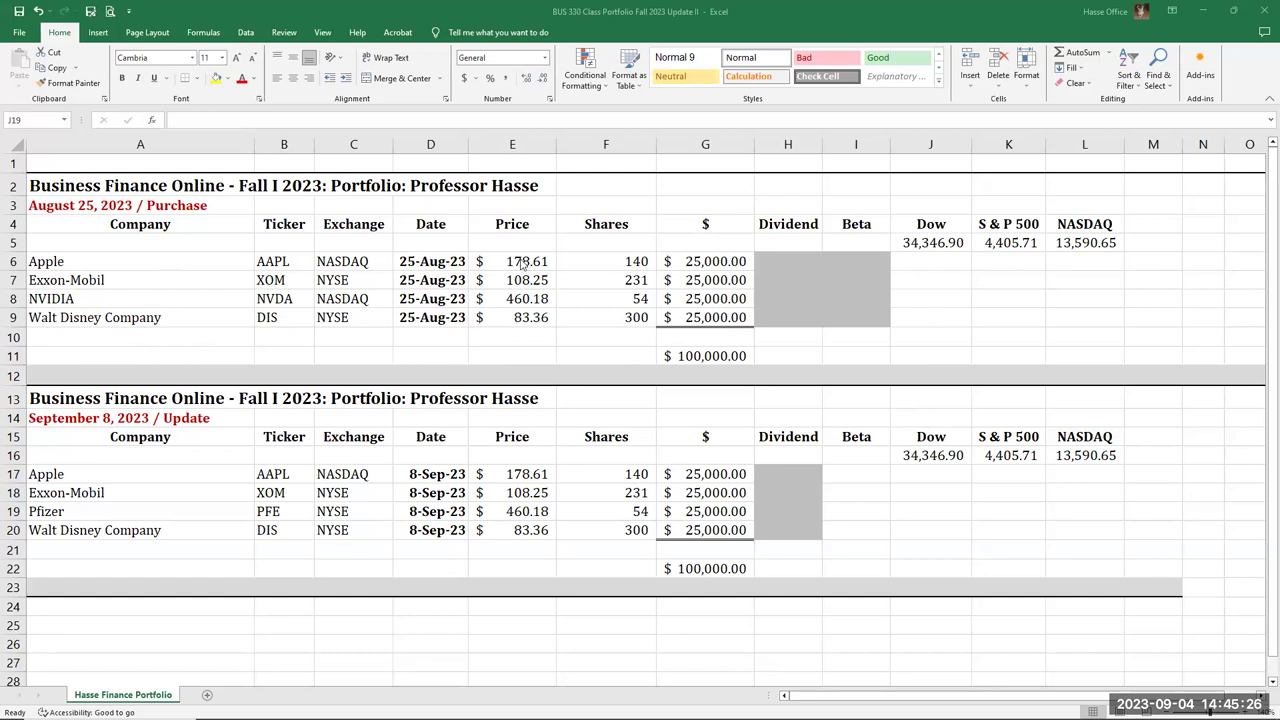
{"action": "left_click", "coordinate": [694, 262]}
{"action": "left_click", "coordinate": [641, 261]}
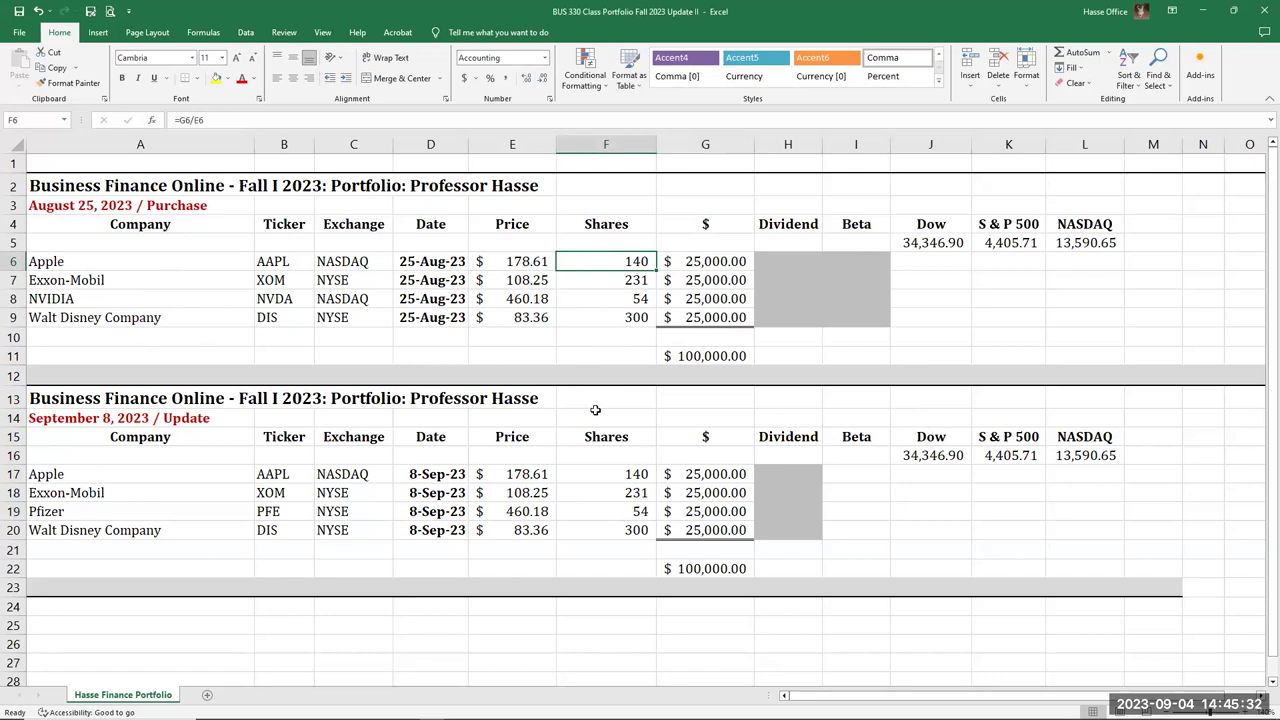
{"action": "left_click", "coordinate": [530, 80]}
{"action": "left_click", "coordinate": [530, 80]}
{"action": "left_click", "coordinate": [530, 80]}
{"action": "left_click", "coordinate": [530, 80]}
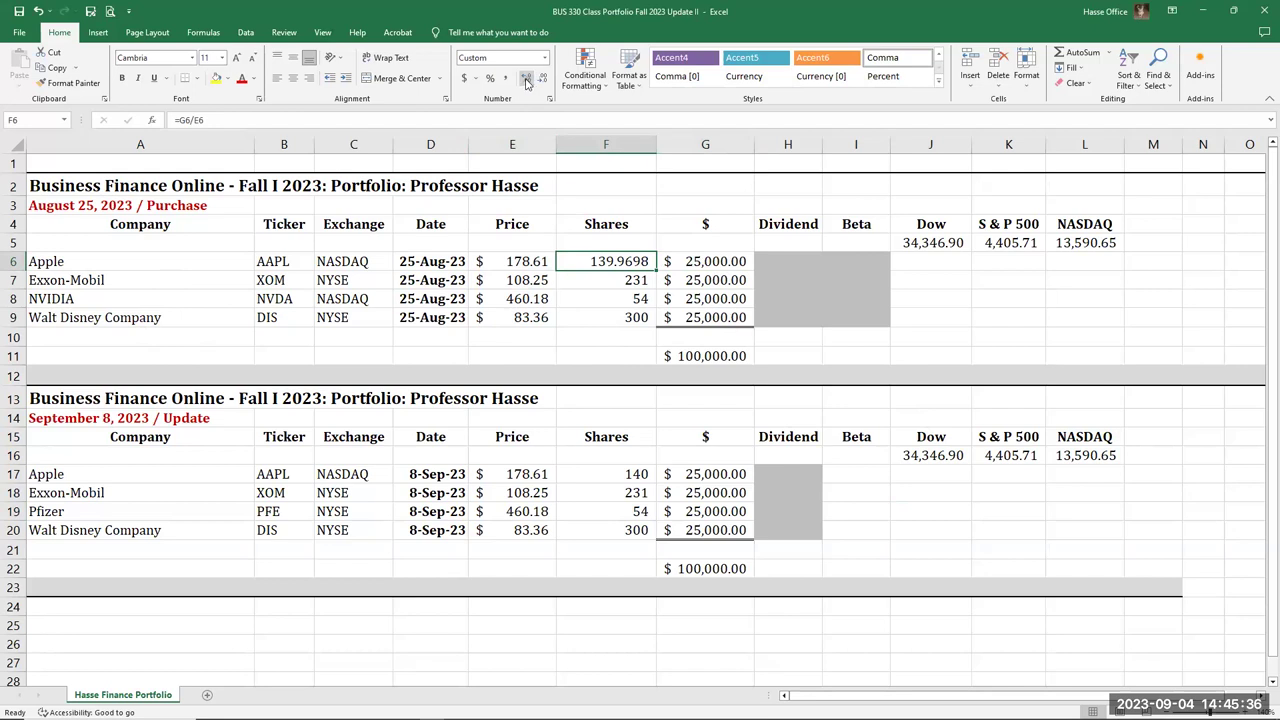
{"action": "left_click", "coordinate": [543, 80]}
{"action": "left_click", "coordinate": [543, 80]}
{"action": "left_click", "coordinate": [543, 80]}
{"action": "left_click", "coordinate": [543, 80]}
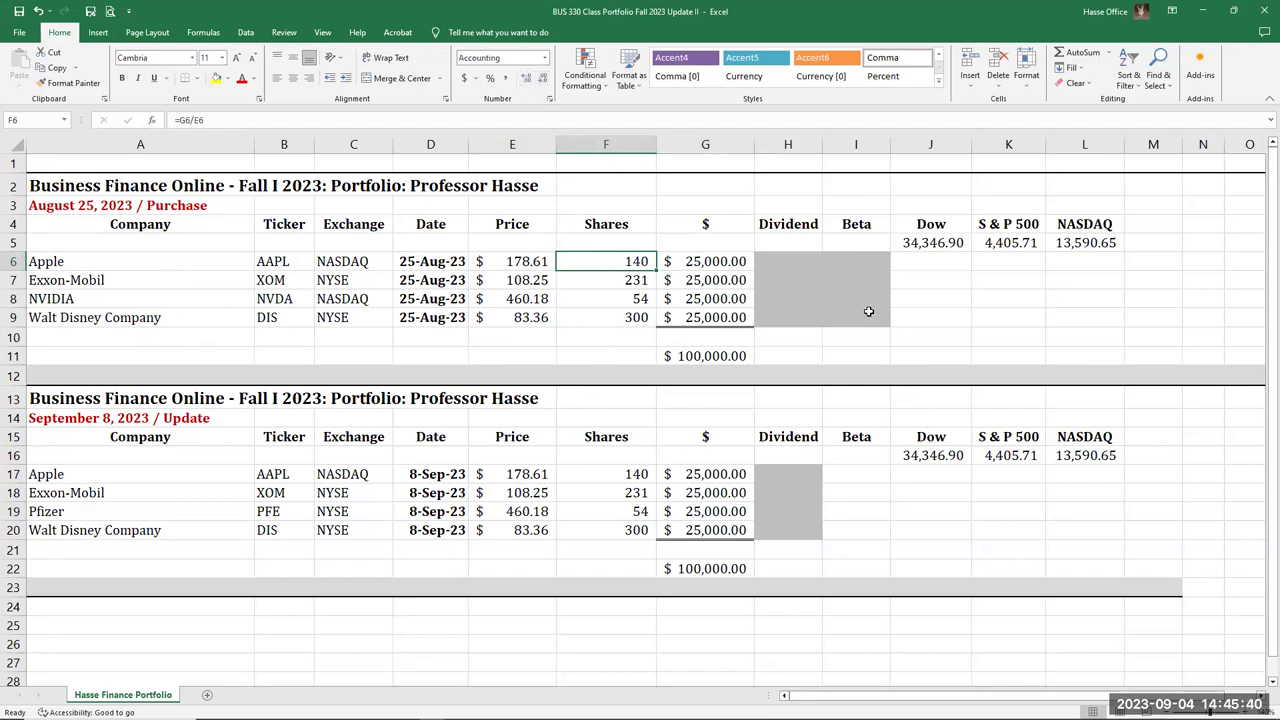
{"action": "left_click_drag", "start_coordinate": [935, 244], "coordinate": [1082, 250]}
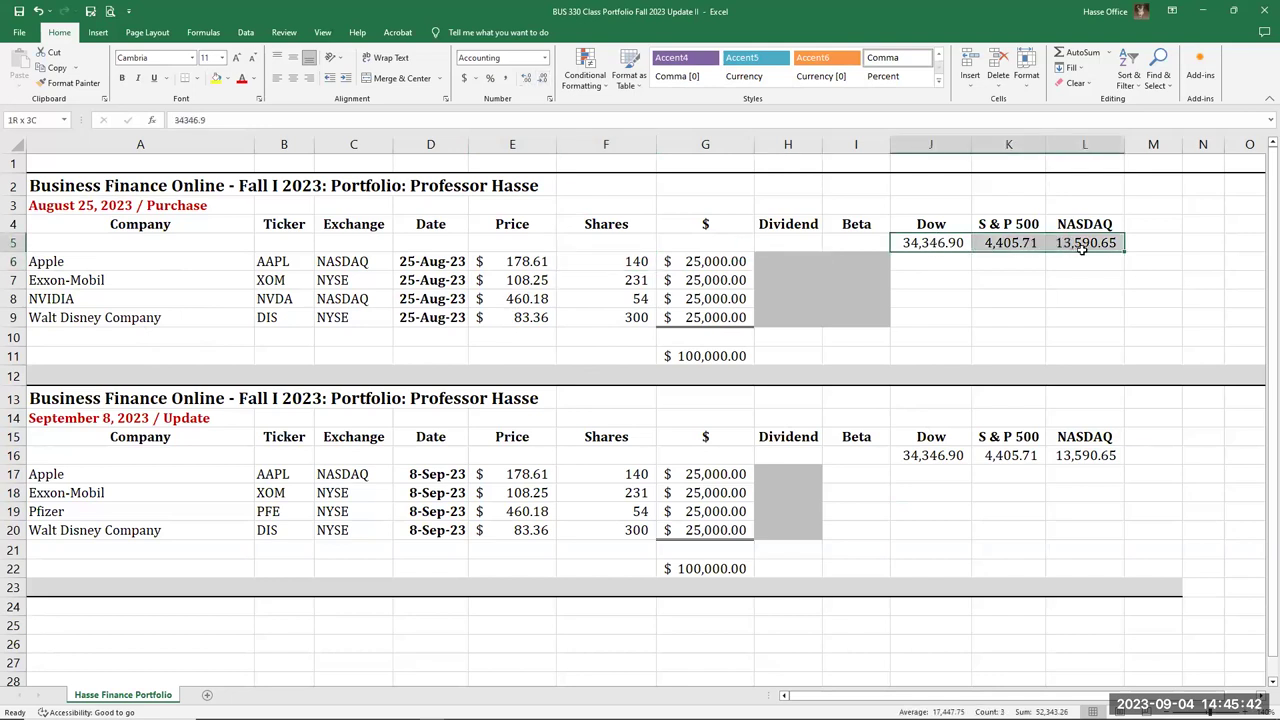
{"action": "left_click", "coordinate": [924, 248]}
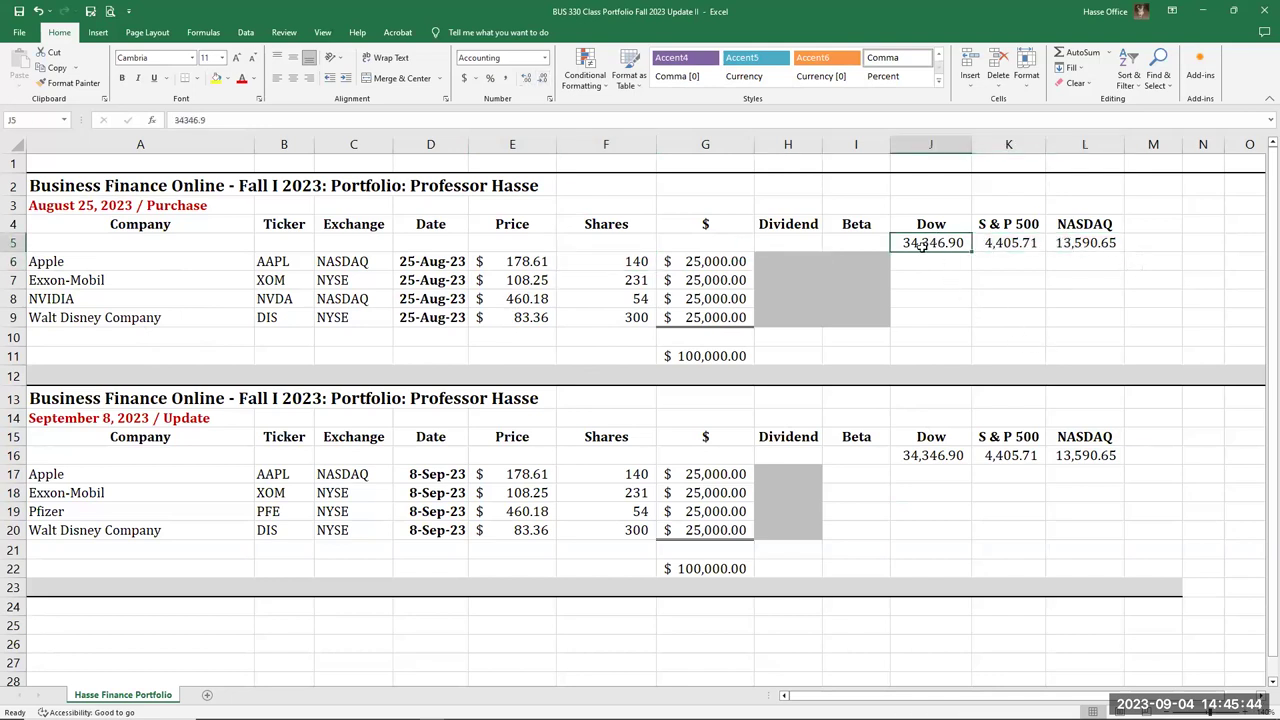
{"action": "left_click", "coordinate": [1014, 247]}
{"action": "left_click", "coordinate": [1091, 251]}
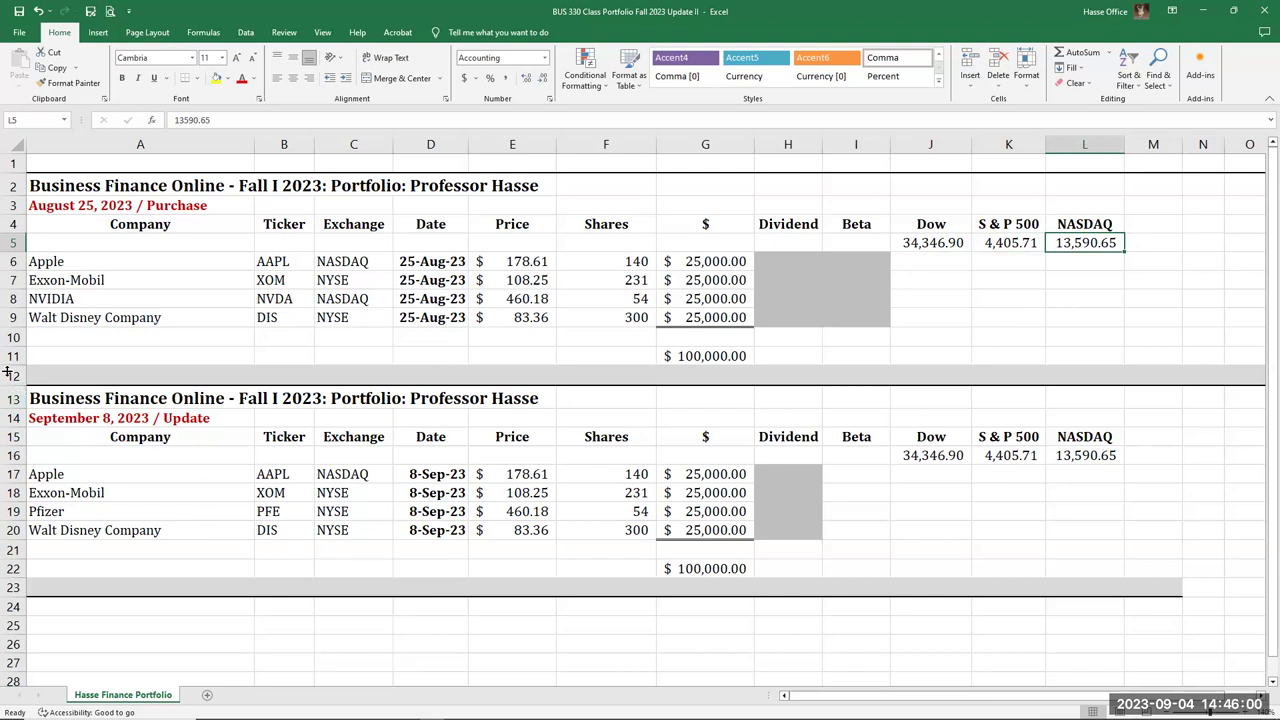
{"action": "left_click_drag", "start_coordinate": [44, 186], "coordinate": [1256, 379]}
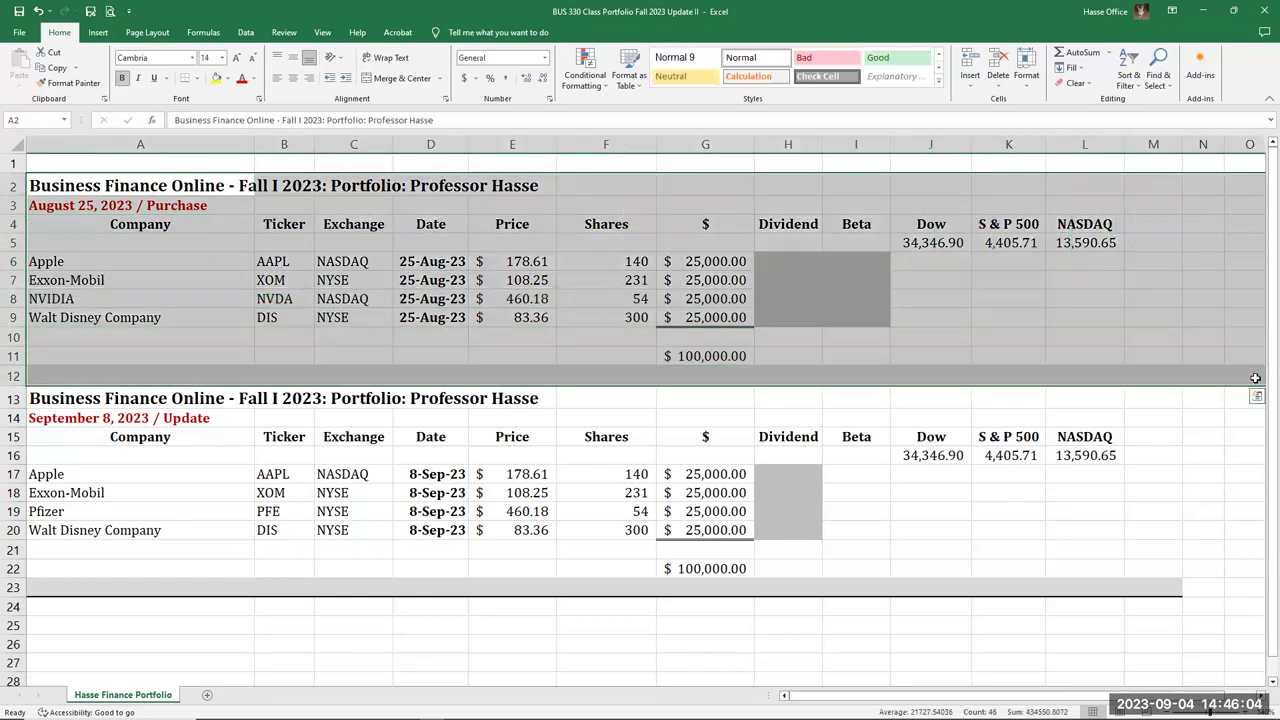
{"action": "left_click", "coordinate": [35, 398]}
{"action": "scroll", "coordinate": [147, 647], "scroll_direction": "down", "scroll_amount": 1}
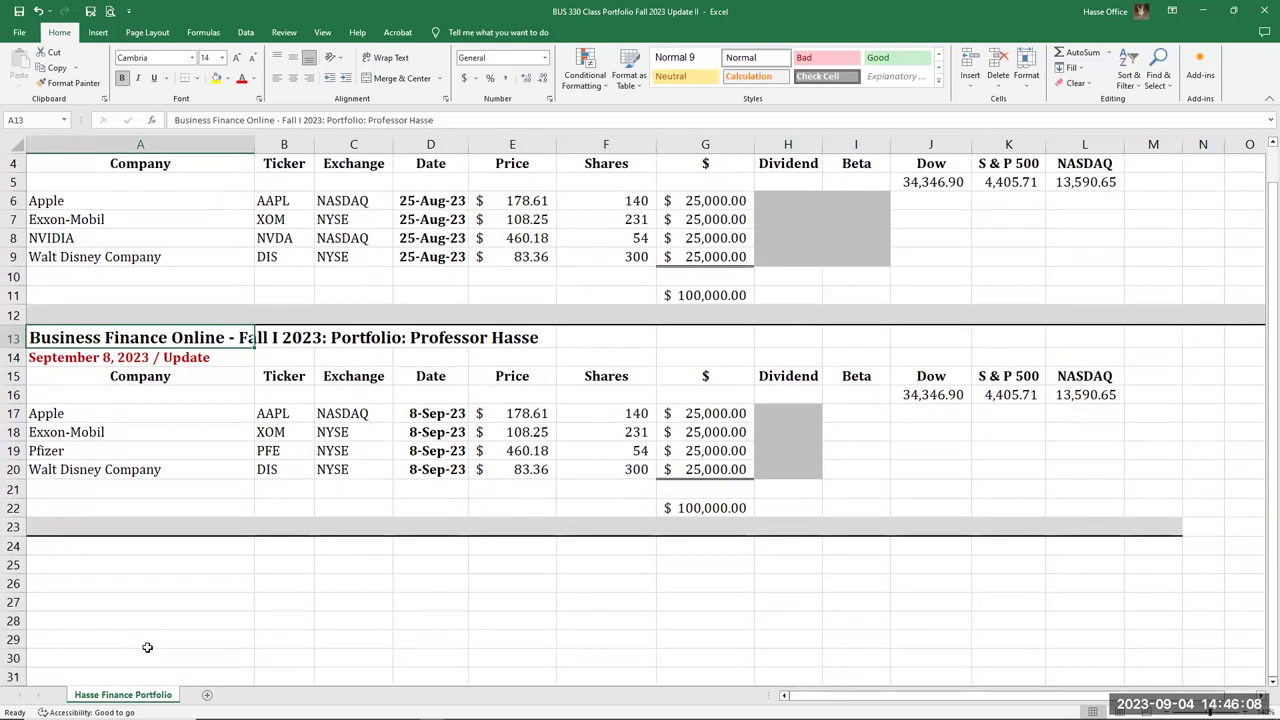
{"action": "scroll", "coordinate": [460, 605], "scroll_direction": "up", "scroll_amount": 1}
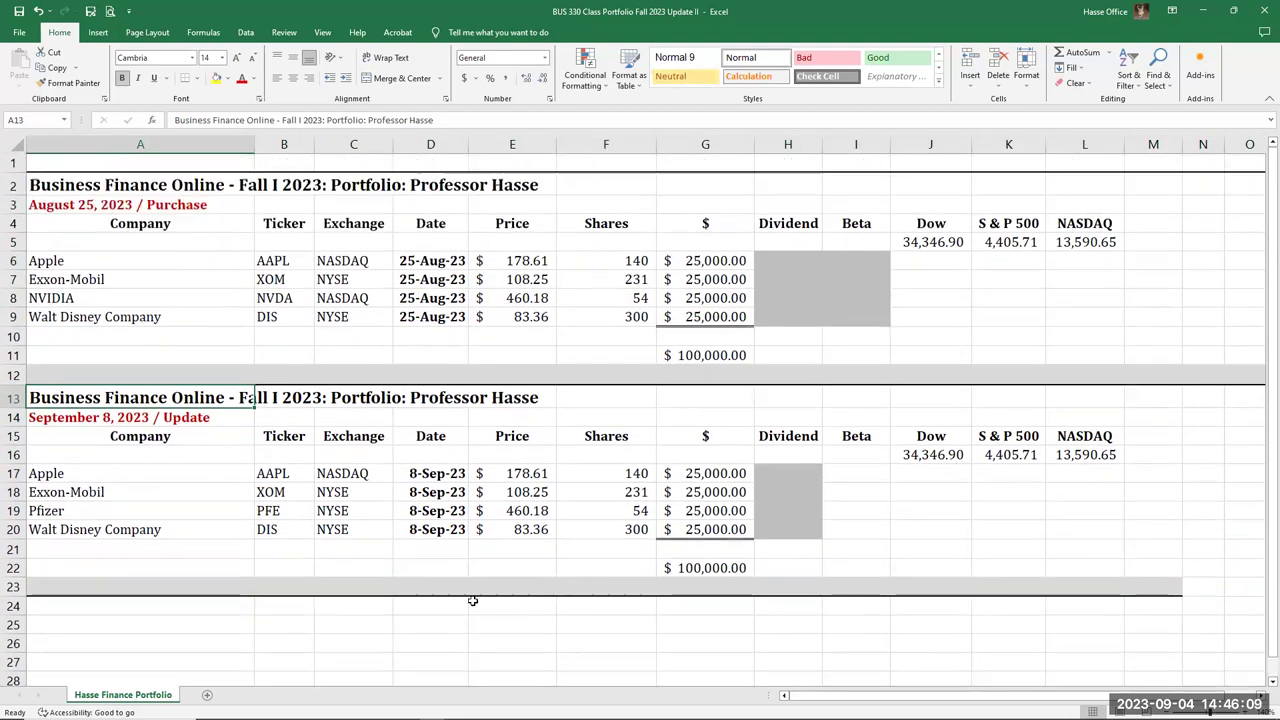
{"action": "left_click", "coordinate": [424, 477]}
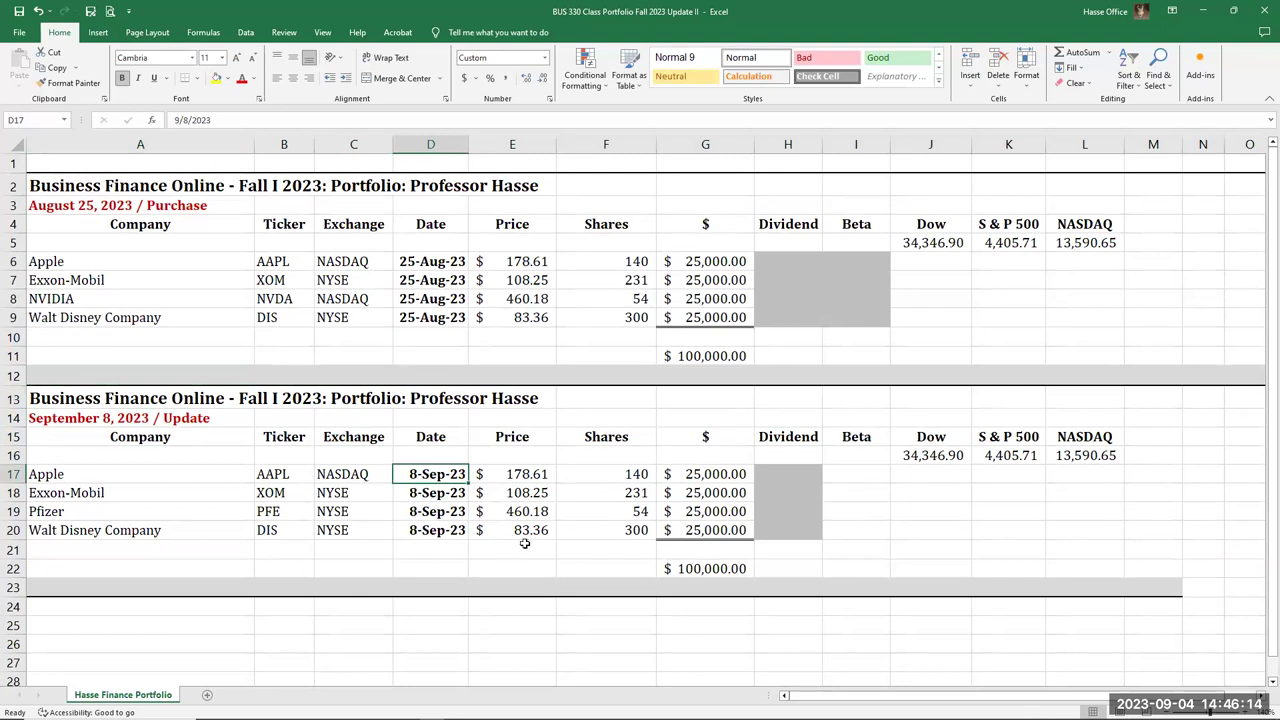
{"action": "left_click", "coordinate": [514, 476]}
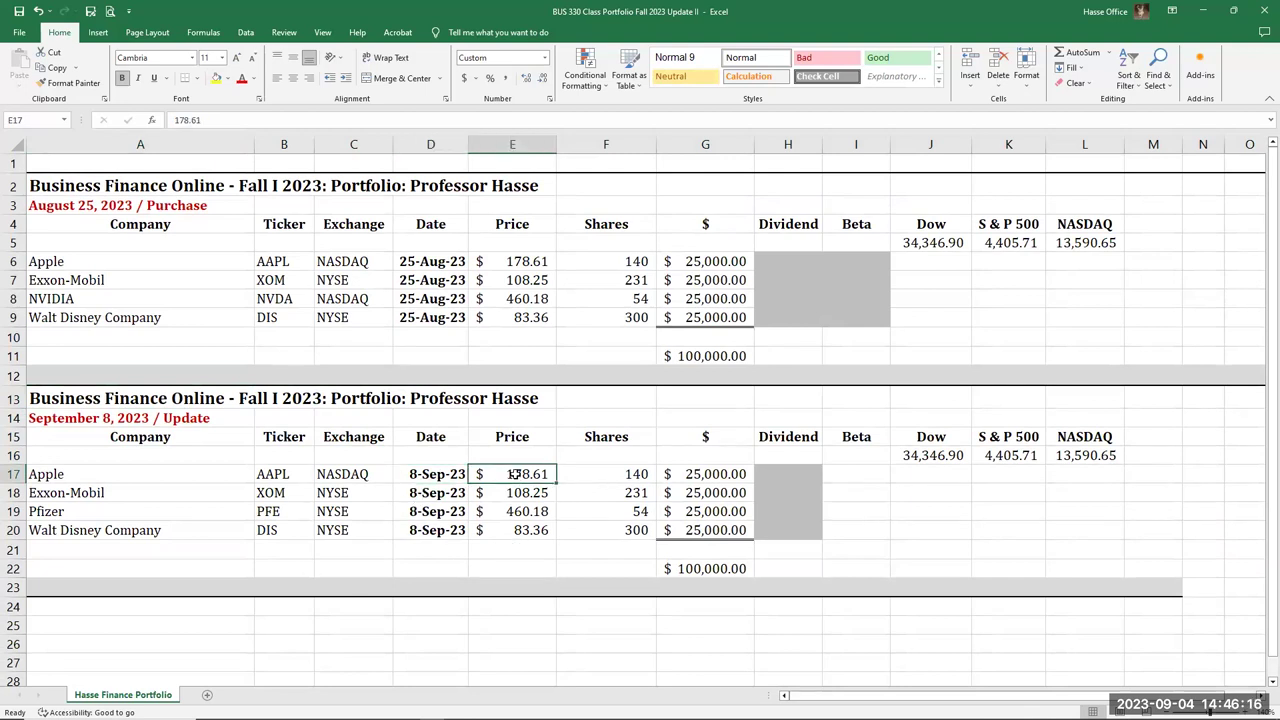
{"action": "left_click", "coordinate": [518, 493]}
{"action": "left_click", "coordinate": [520, 511]}
{"action": "left_click", "coordinate": [525, 531]}
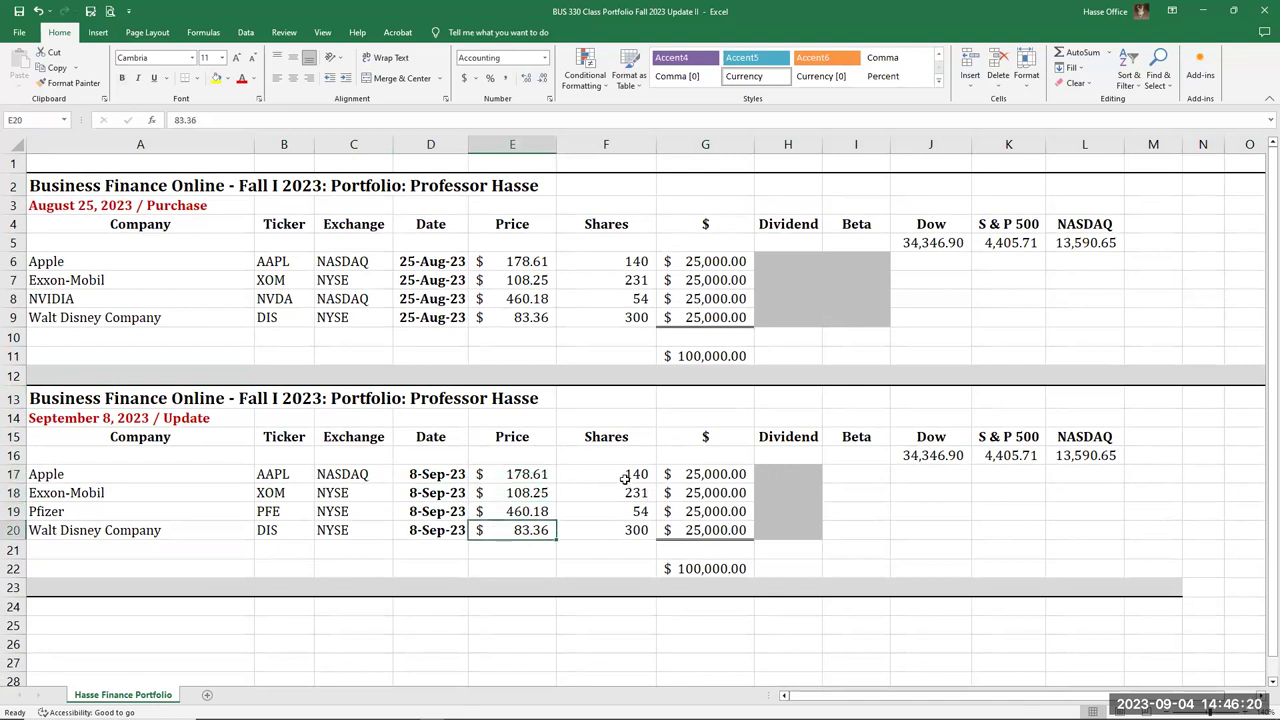
{"action": "left_click", "coordinate": [627, 262]}
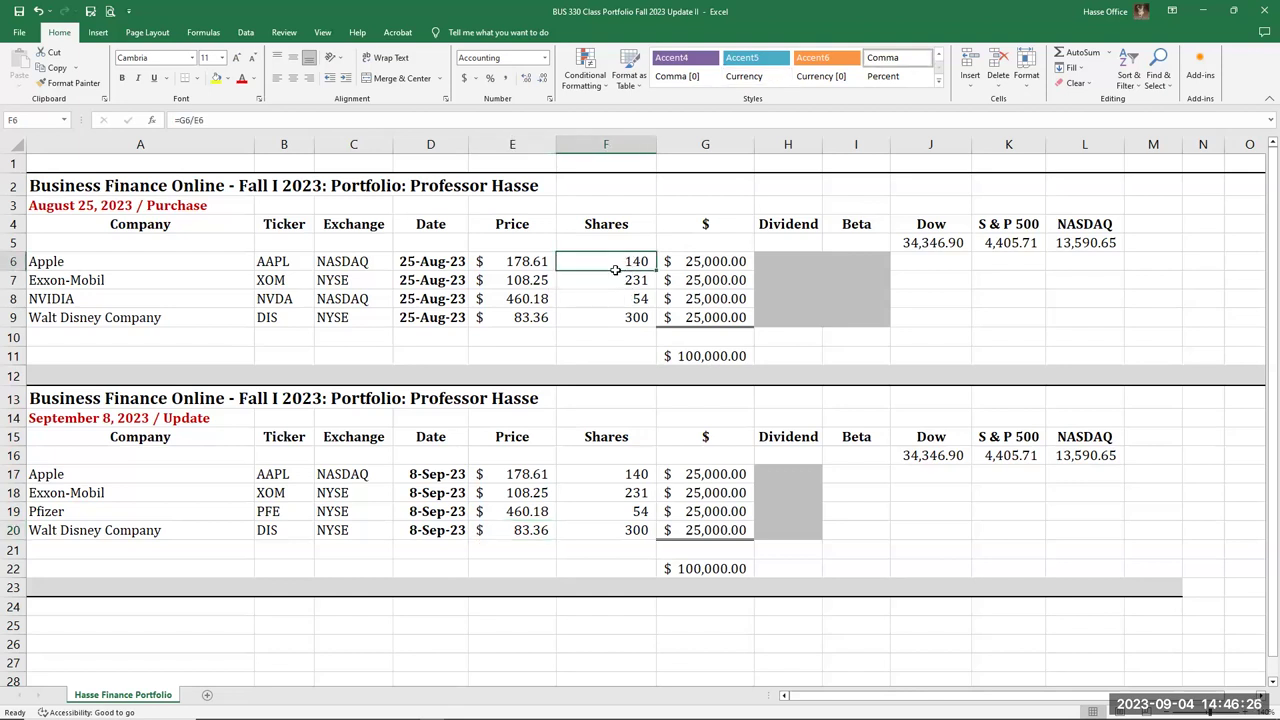
- Copy share counts F6:F9 and paste them as values into F17
{"action": "left_click_drag", "start_coordinate": [612, 263], "coordinate": [612, 312]}
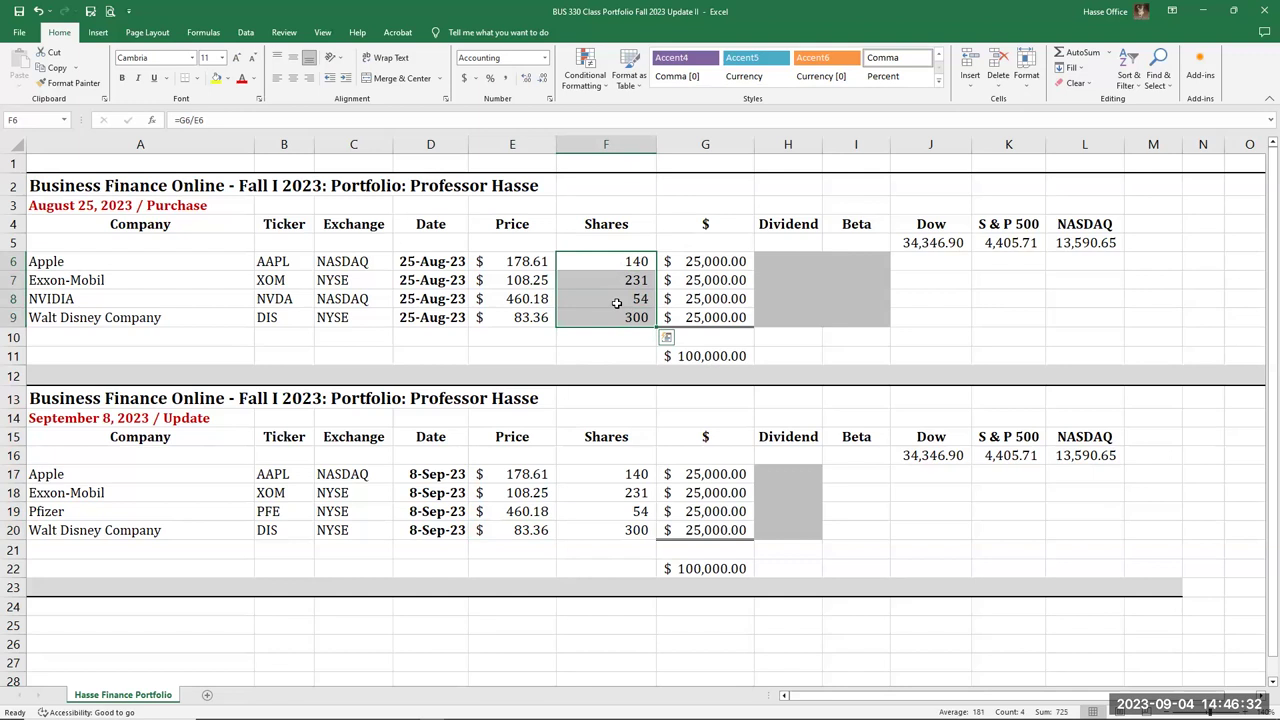
{"action": "key", "text": "ctrl+c"}
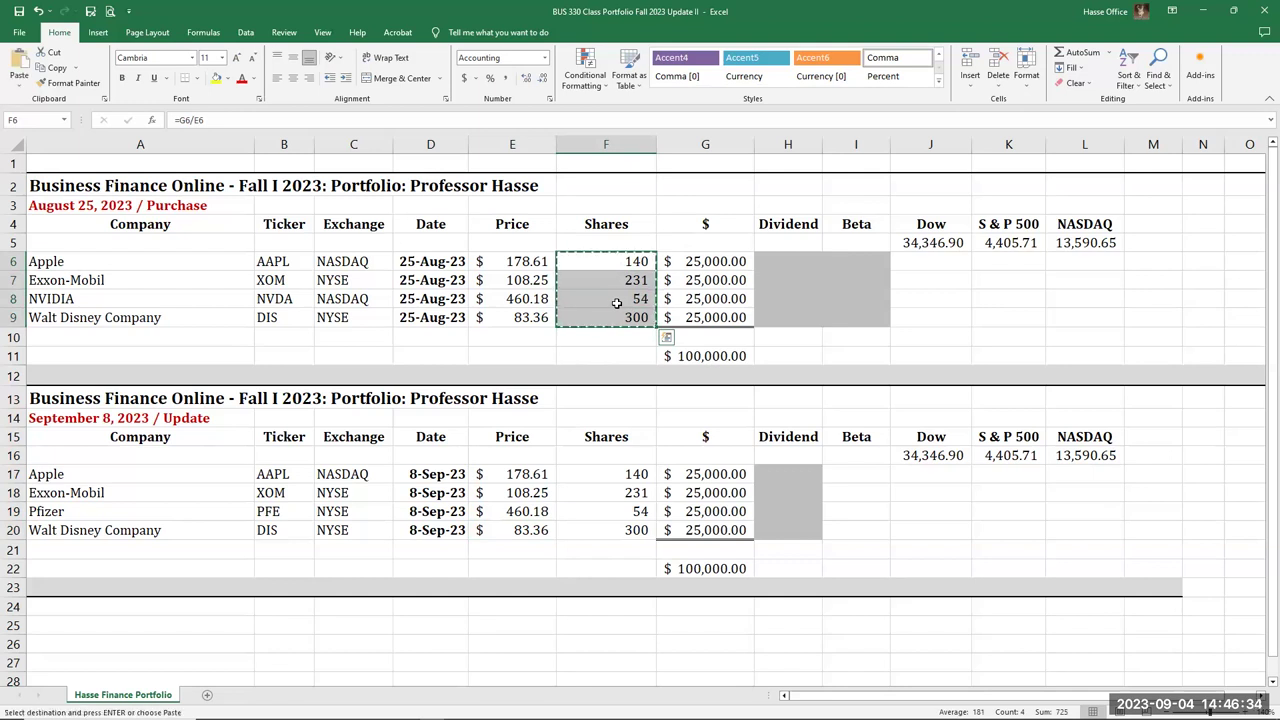
{"action": "left_click", "coordinate": [608, 476]}
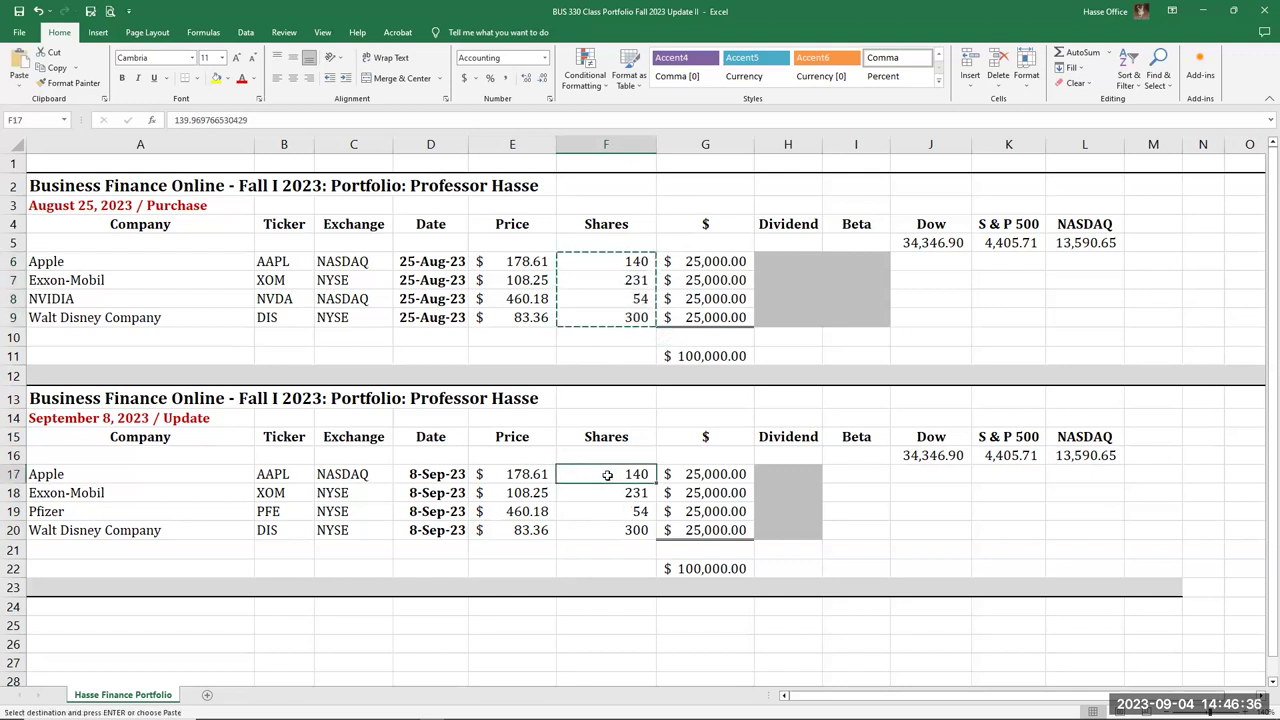
{"action": "left_click", "coordinate": [22, 92]}
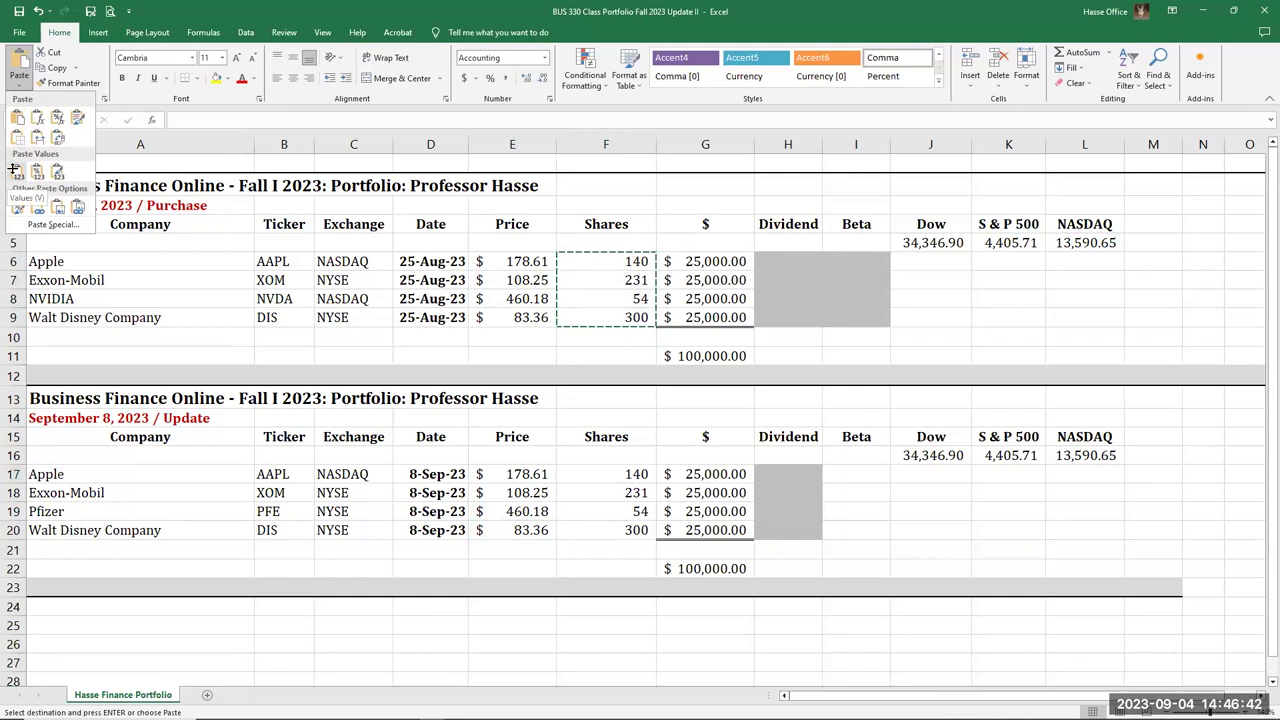
{"action": "left_click", "coordinate": [17, 173]}
- Compare pasted Apple, Exxon-Mobil, Pfizer and Walt Disney shares against the original formulas
{"action": "left_click", "coordinate": [382, 630]}
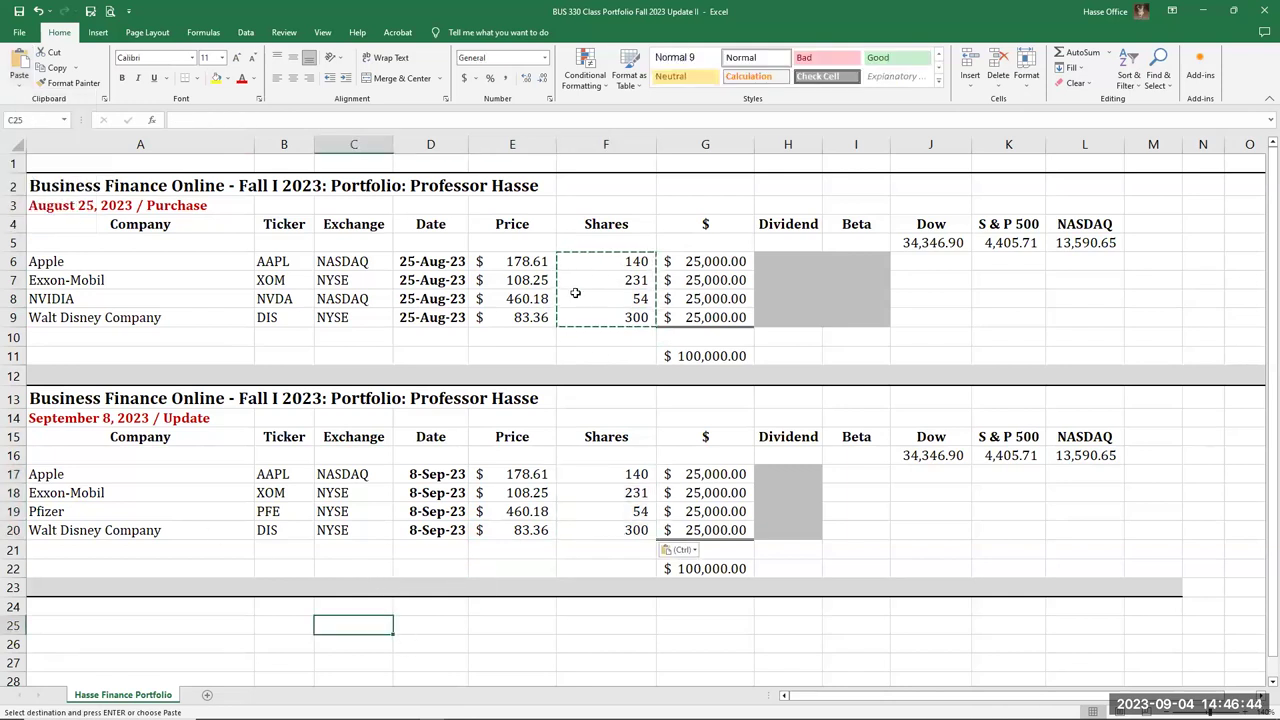
{"action": "left_click", "coordinate": [602, 262]}
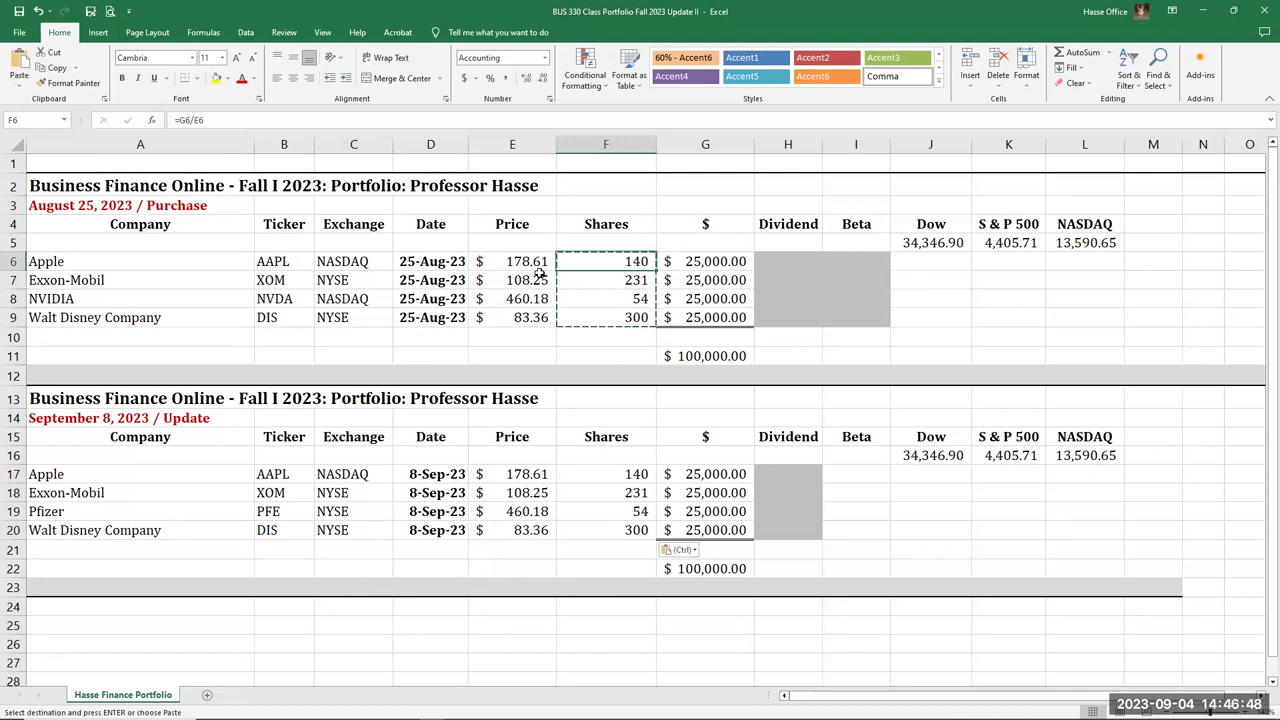
{"action": "left_click", "coordinate": [614, 474]}
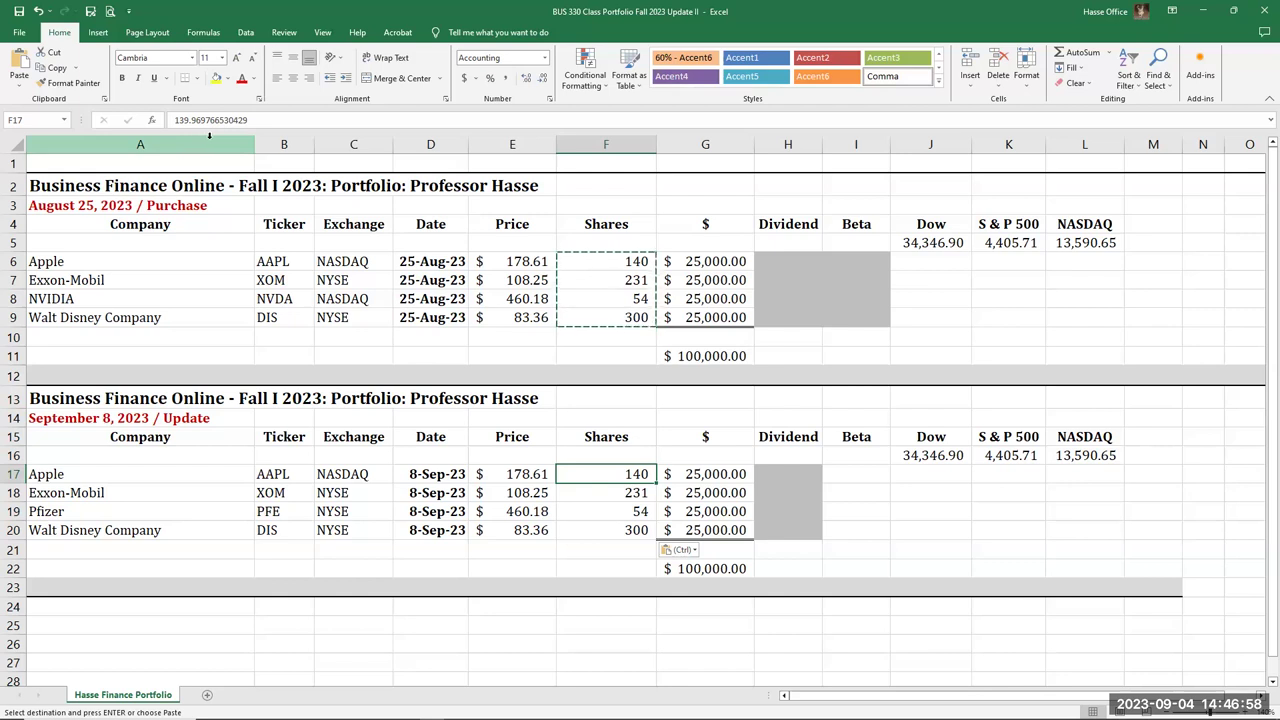
{"action": "left_click", "coordinate": [629, 496]}
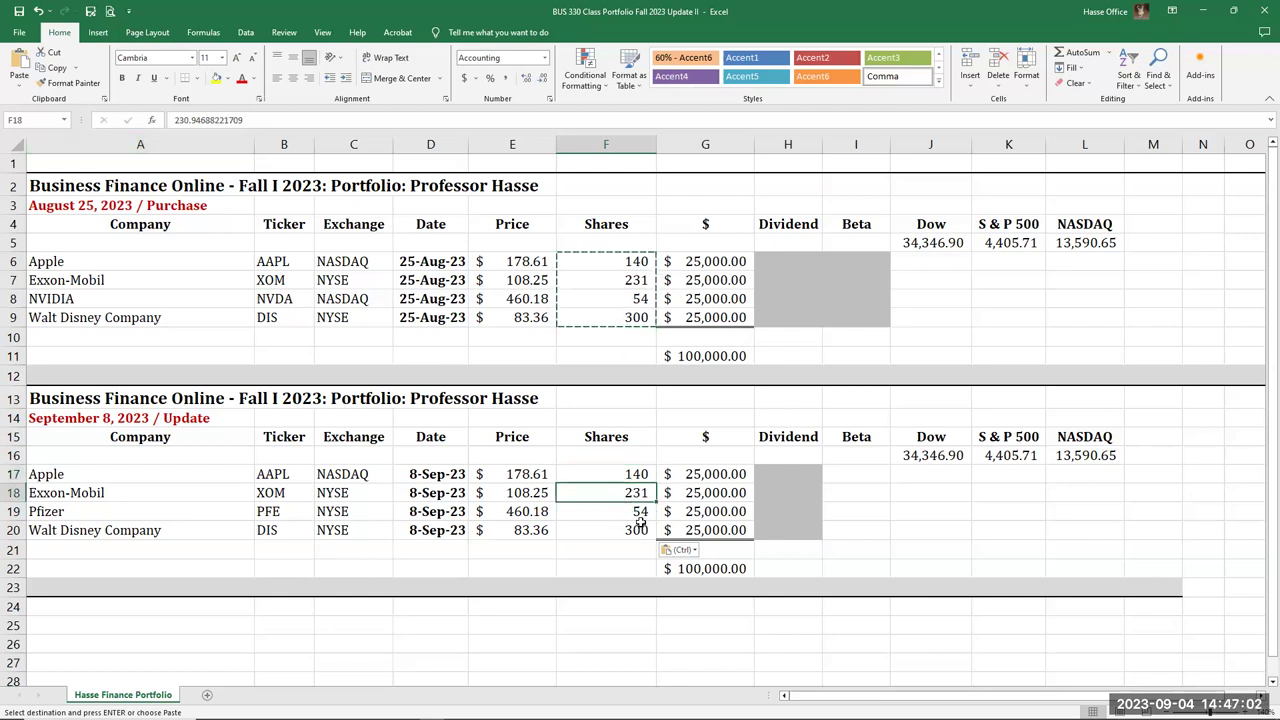
{"action": "left_click", "coordinate": [633, 509]}
{"action": "left_click", "coordinate": [626, 534]}
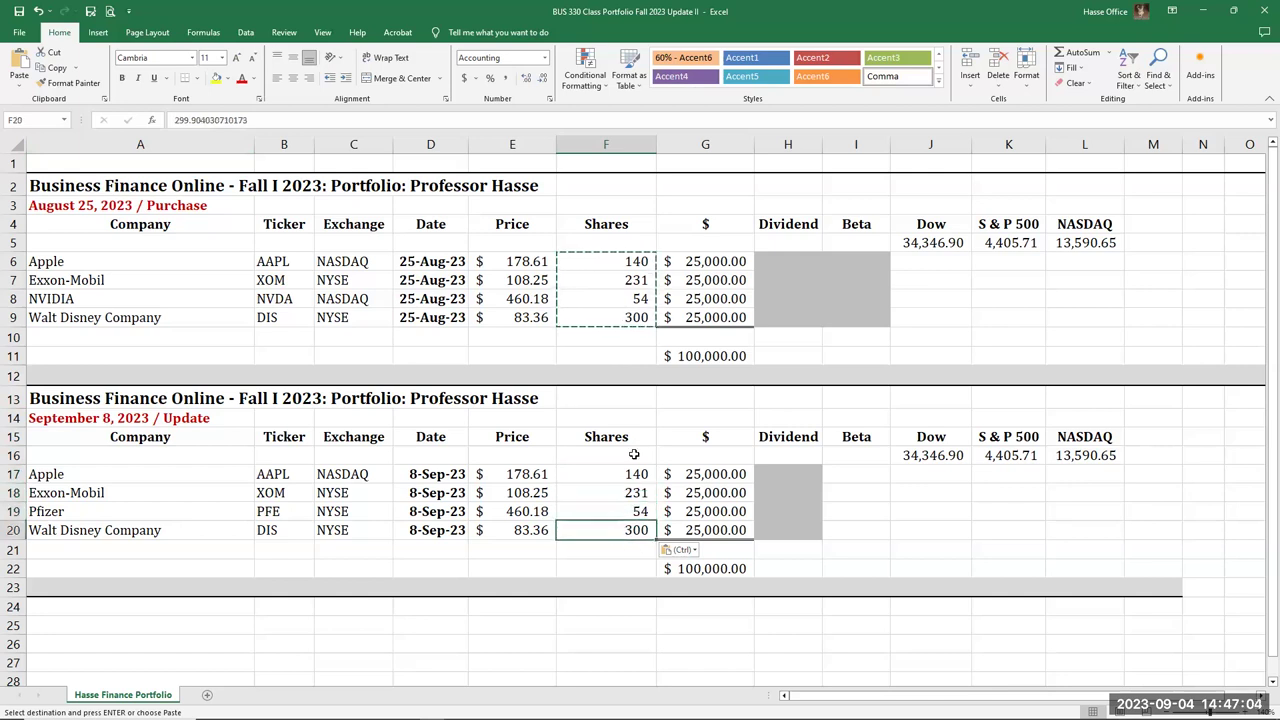
{"action": "left_click", "coordinate": [628, 262]}
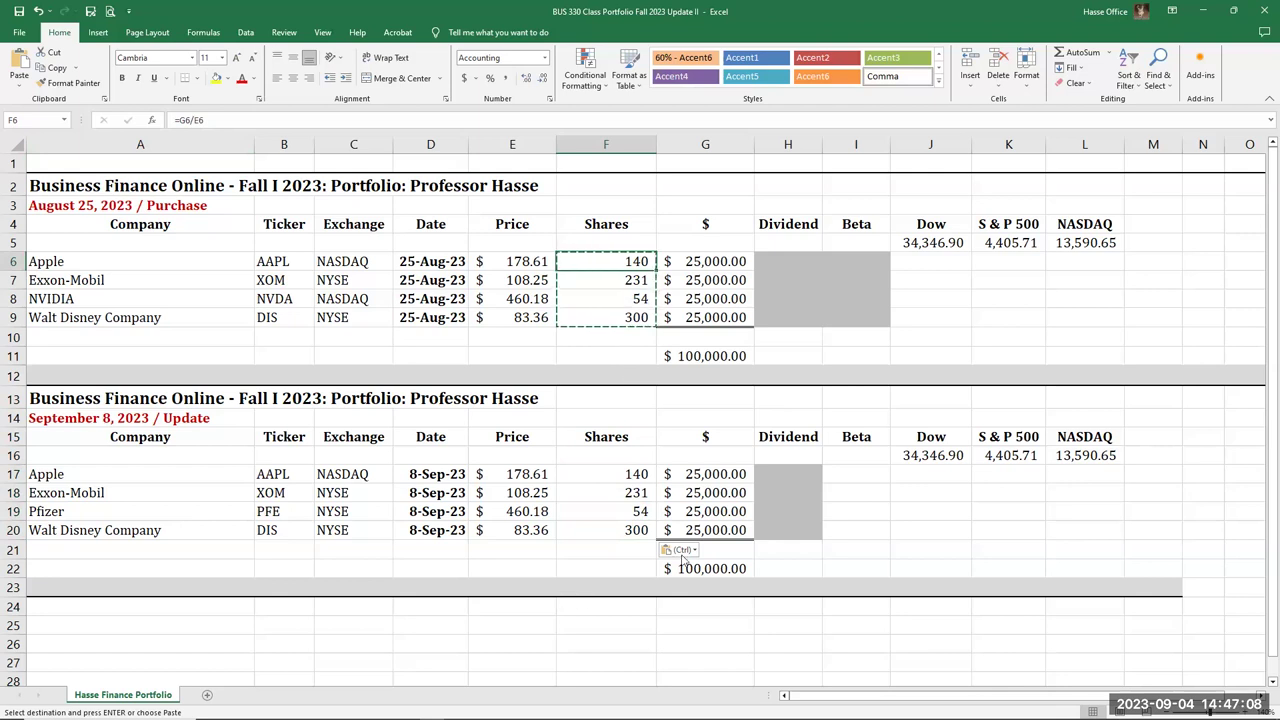
{"action": "left_click", "coordinate": [697, 478]}
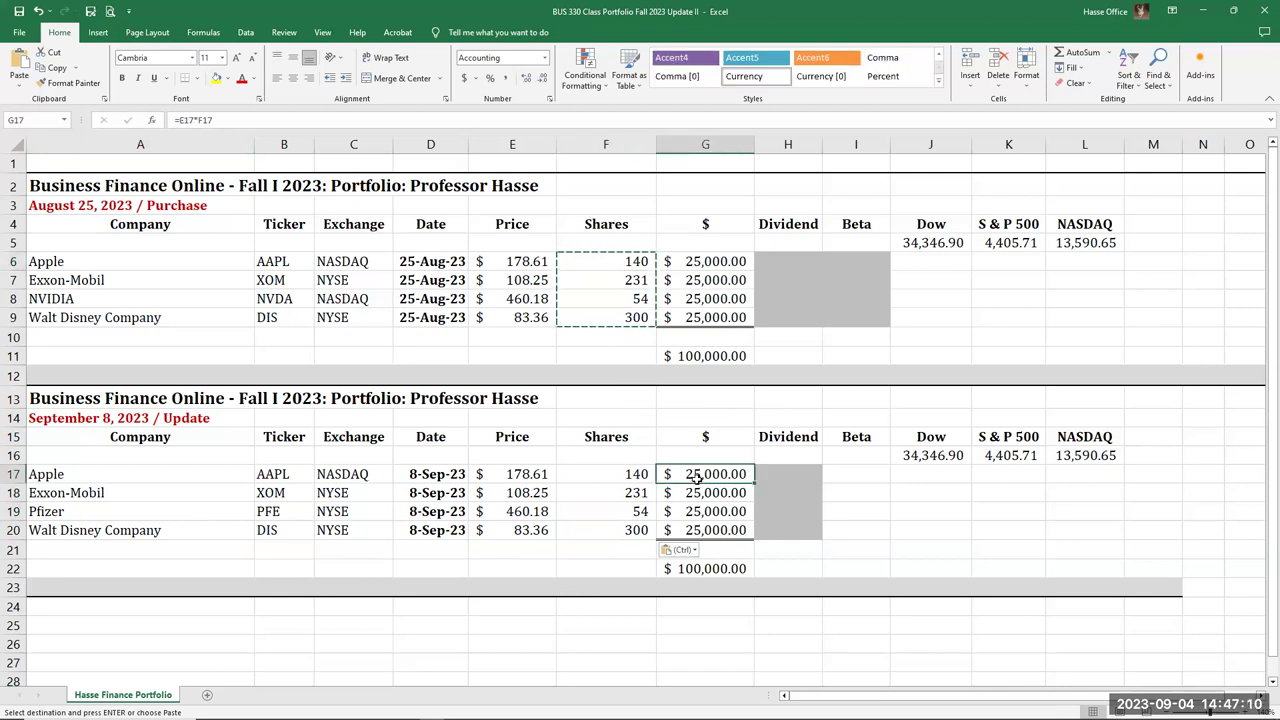
- Enter =E17*F17 in G17, keeping Apple's value at $25,000.00
{"action": "left_click_drag", "start_coordinate": [513, 480], "coordinate": [506, 530]}
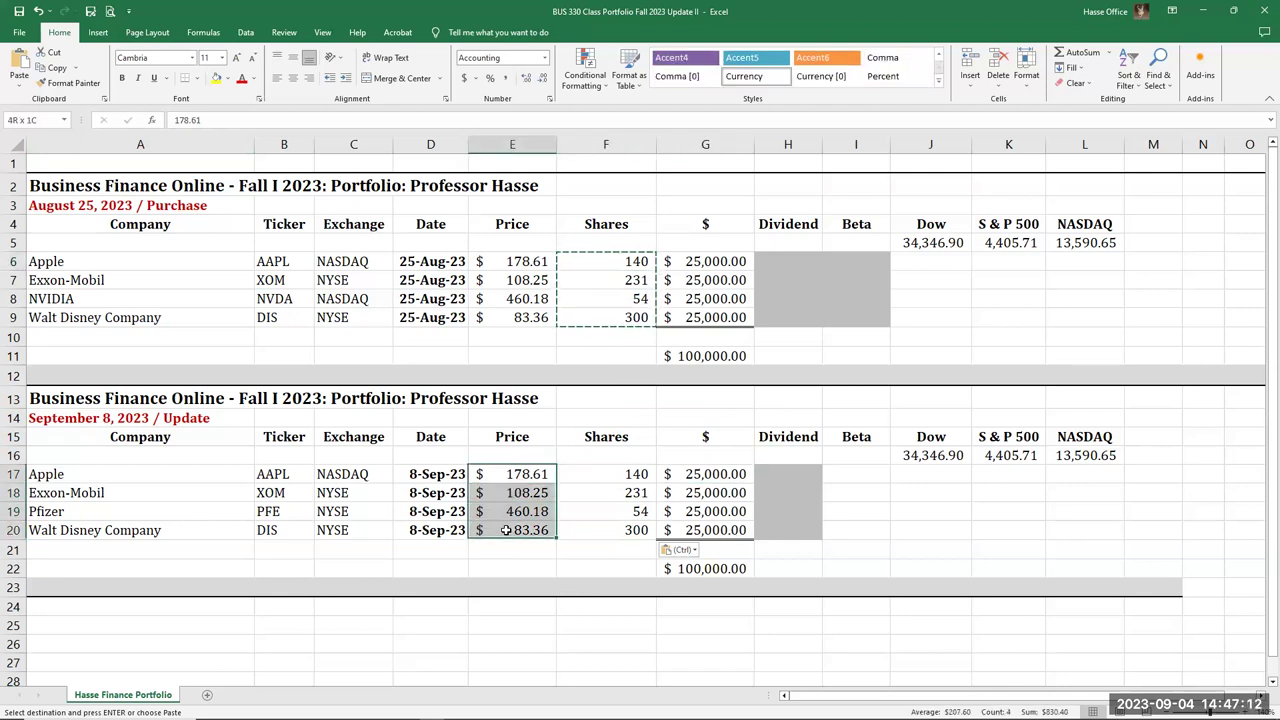
{"action": "left_click", "coordinate": [521, 475]}
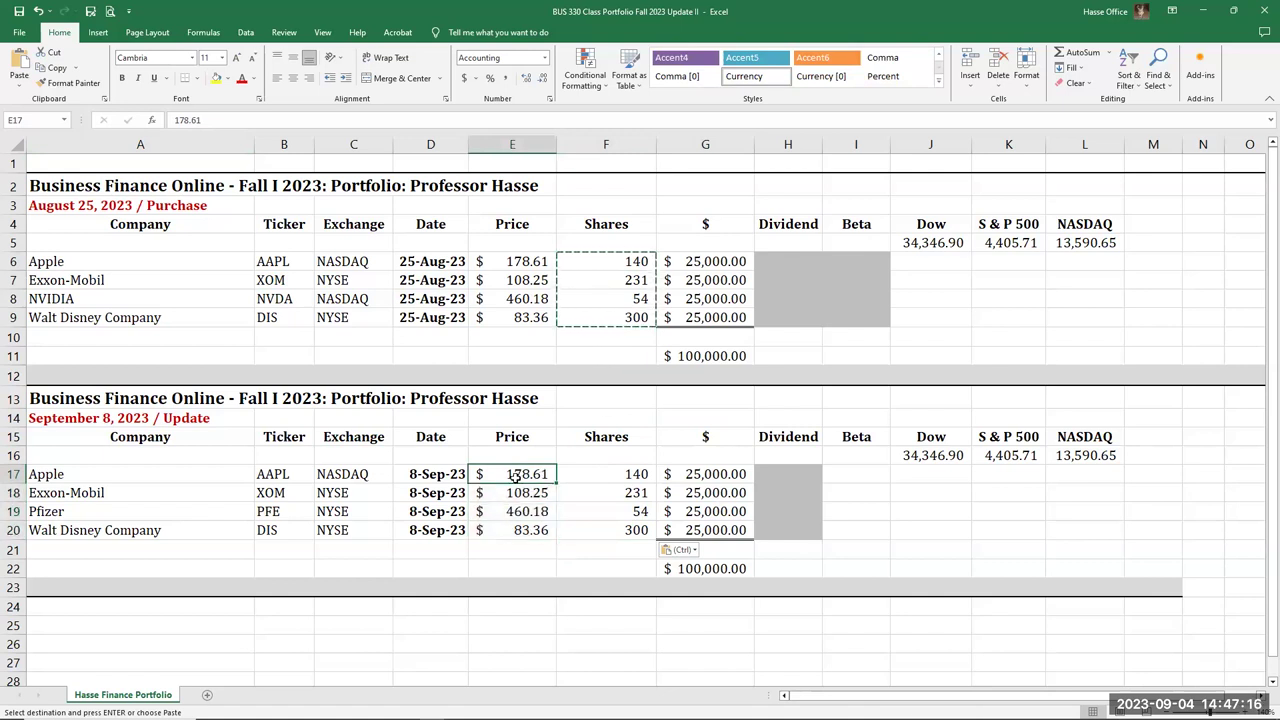
{"action": "left_click", "coordinate": [716, 477]}
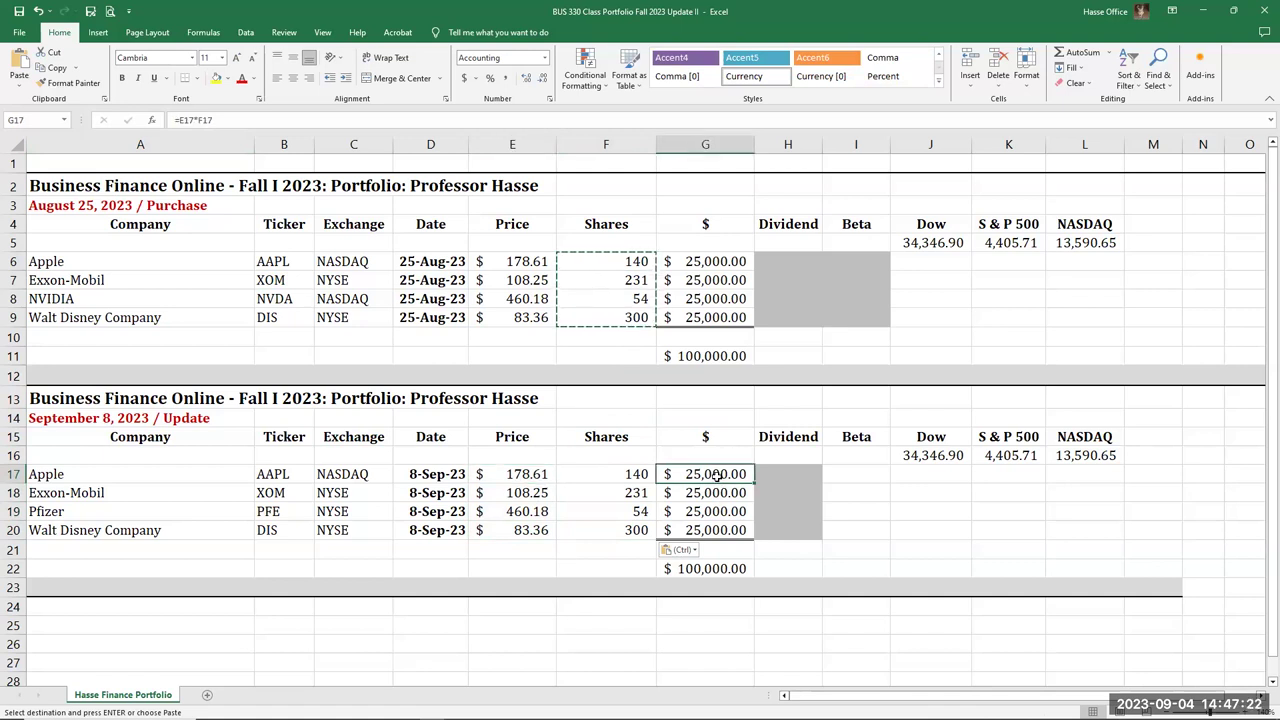
{"action": "type", "text": "="}
{"action": "left_click", "coordinate": [508, 474]}
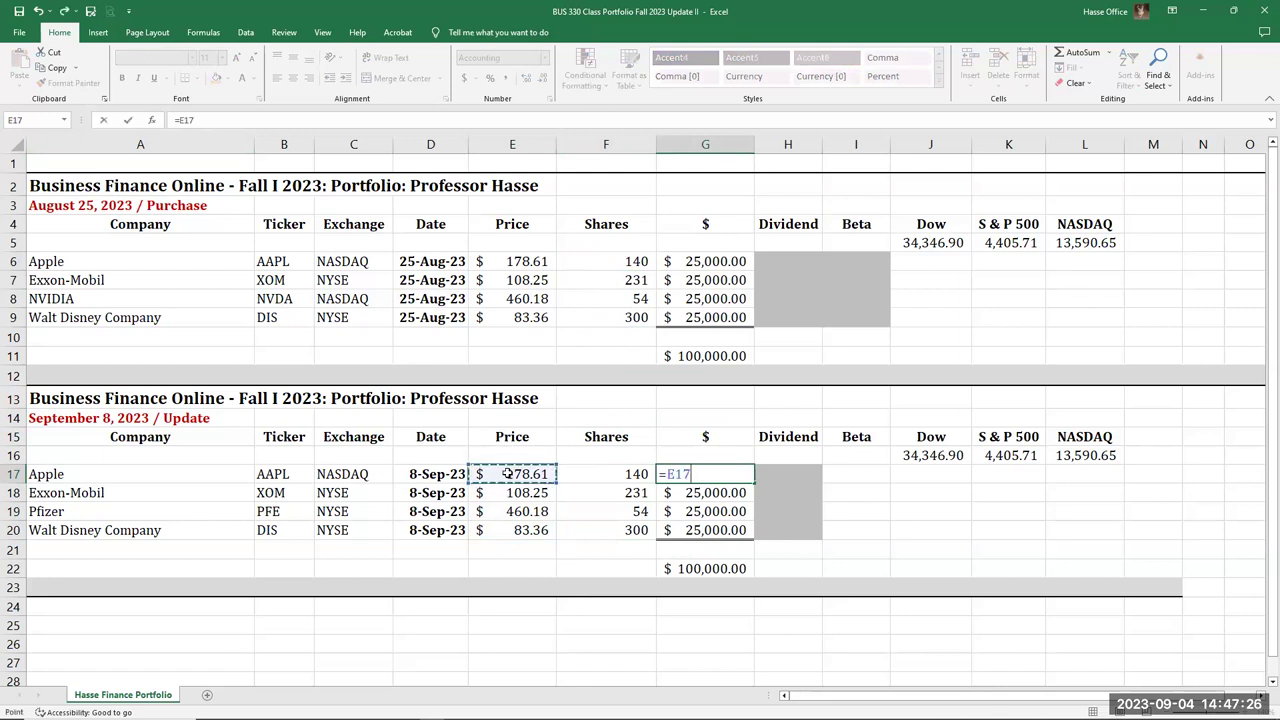
{"action": "type", "text": "*"}
{"action": "left_click", "coordinate": [623, 482]}
{"action": "key", "text": "Return"}
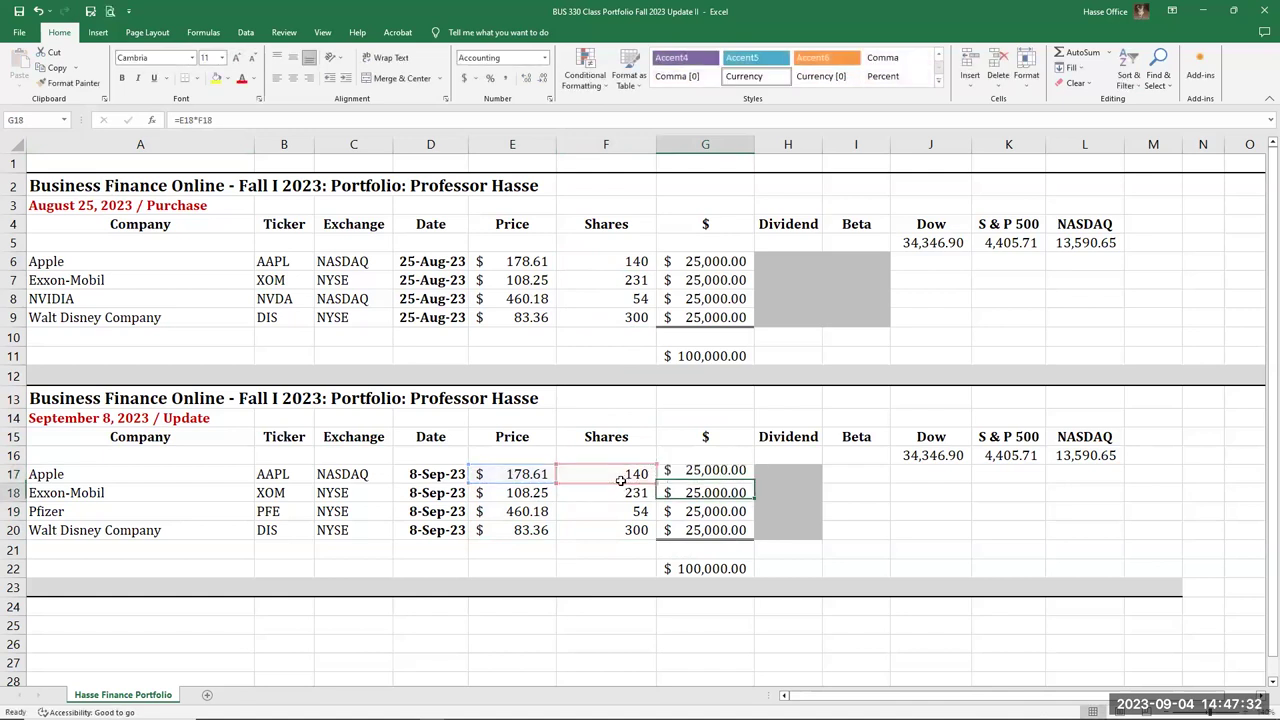
{"action": "left_click", "coordinate": [519, 476]}
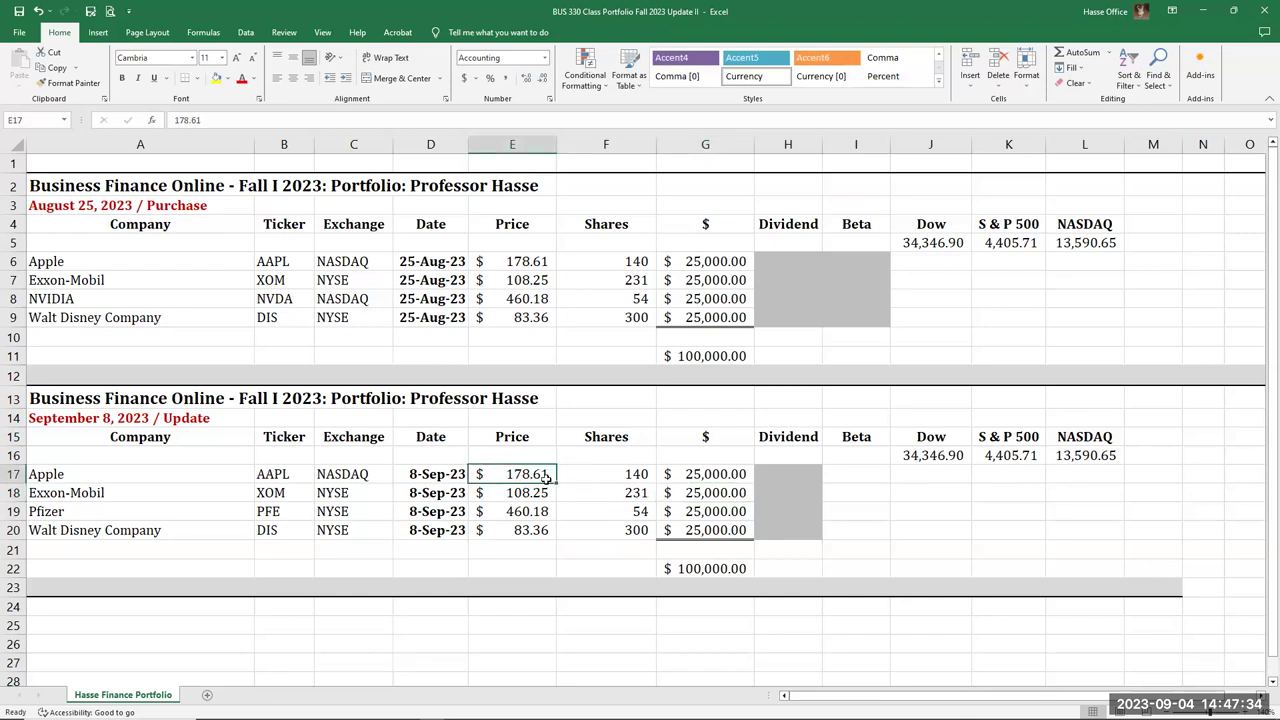
{"action": "type", "text": "180"}
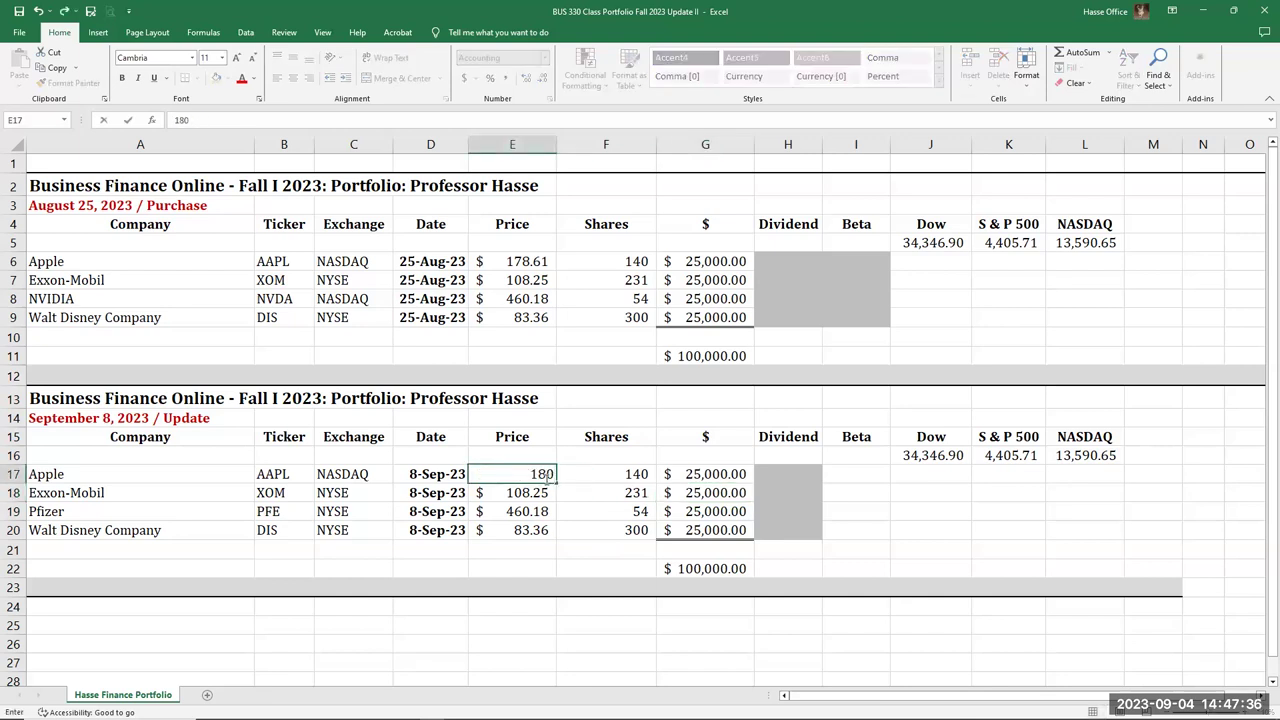
{"action": "key", "text": "Return"}
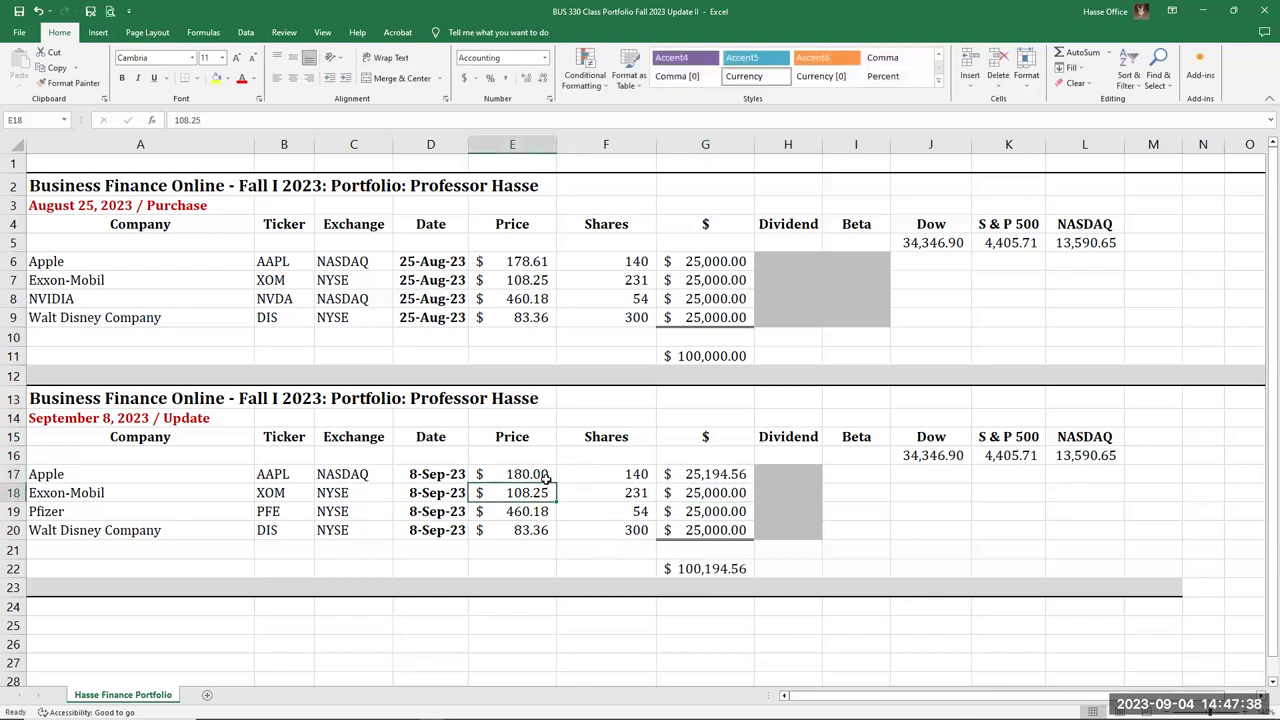
{"action": "left_click", "coordinate": [716, 481]}
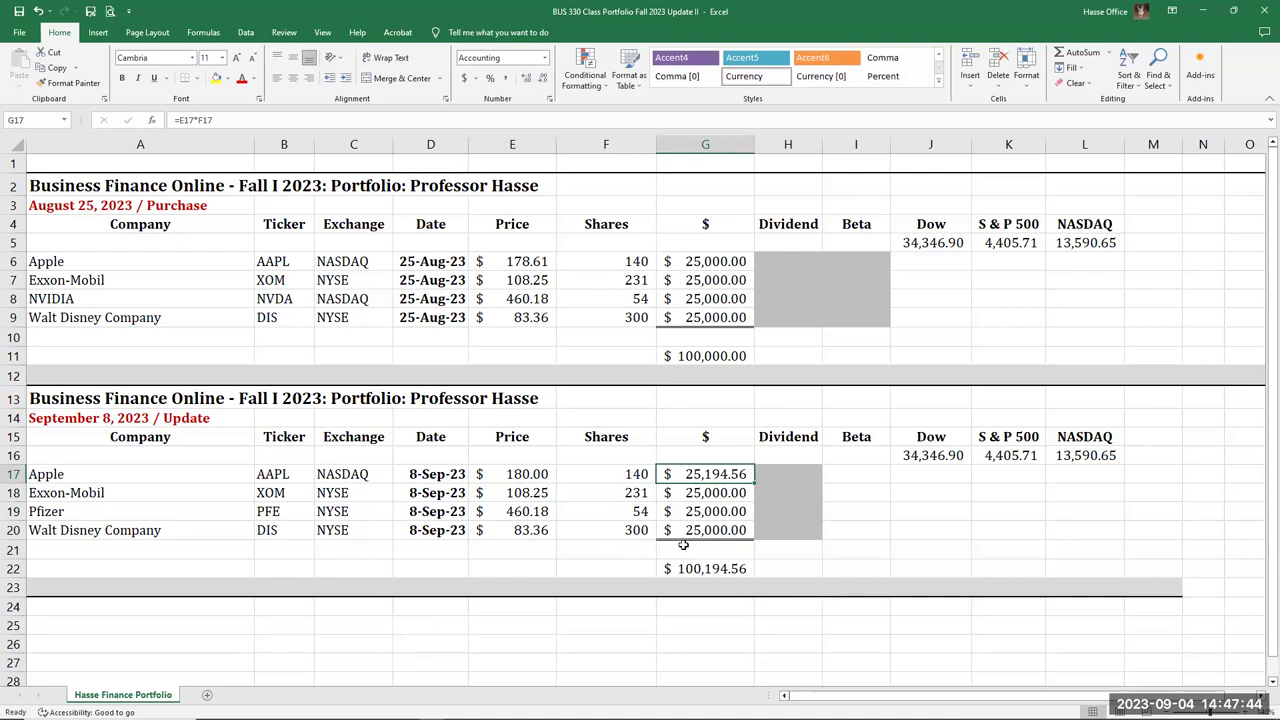
{"action": "left_click", "coordinate": [510, 262]}
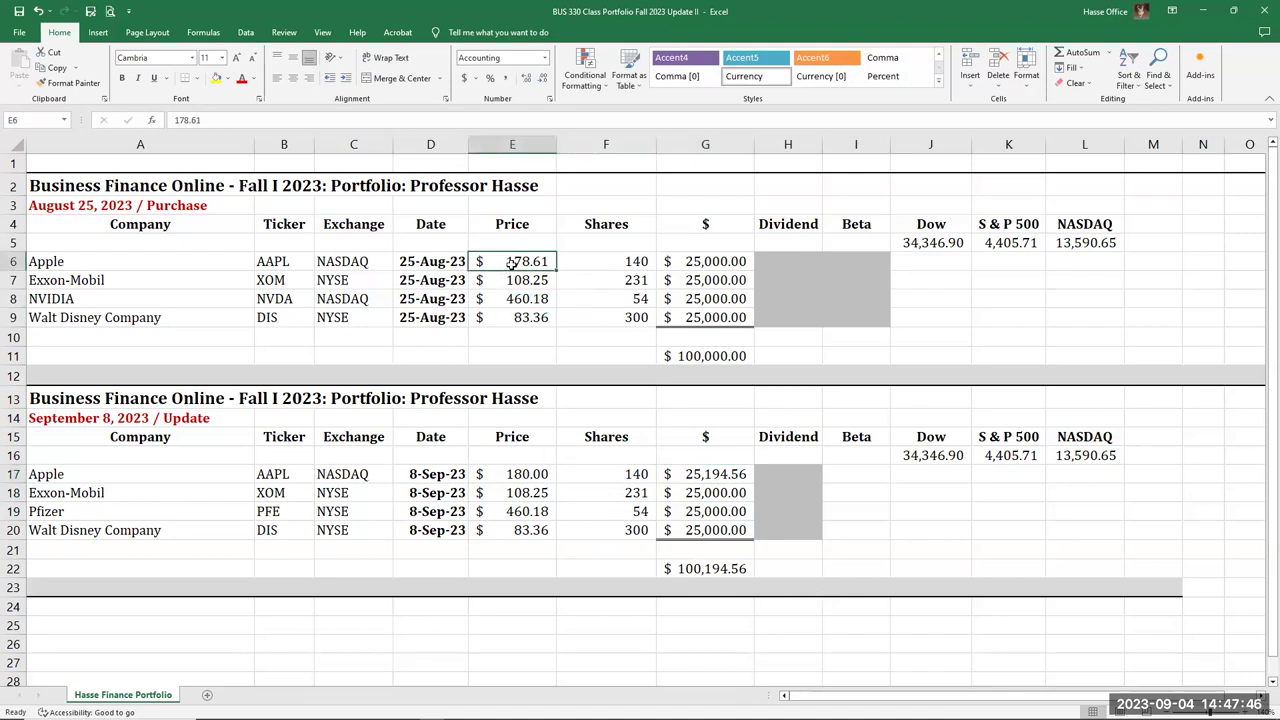
{"action": "left_click", "coordinate": [612, 264]}
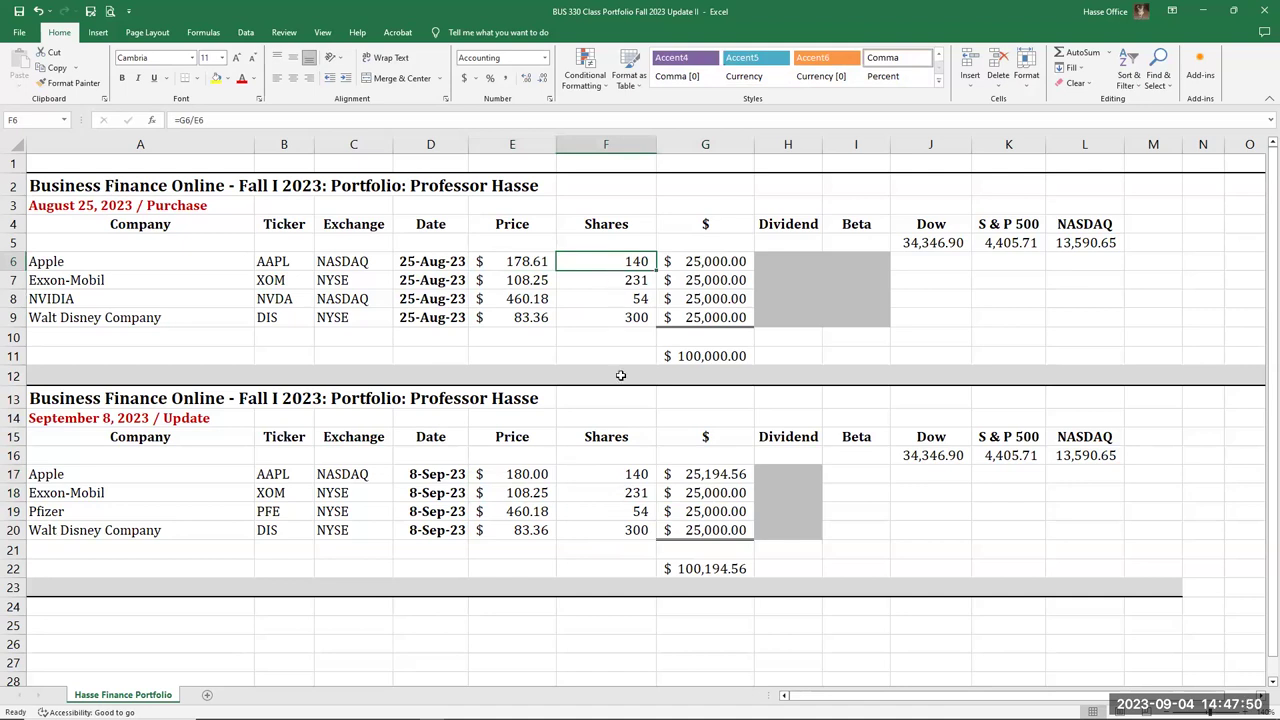
{"action": "left_click", "coordinate": [521, 476]}
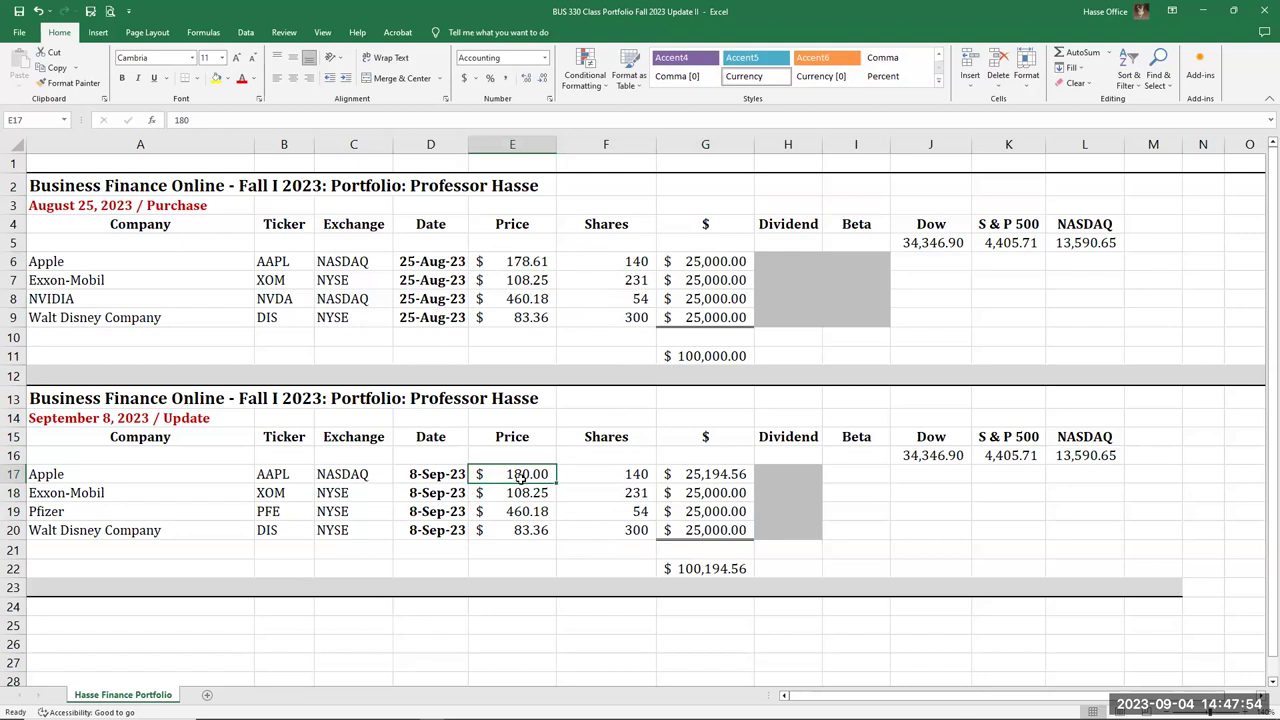
{"action": "left_click", "coordinate": [608, 473]}
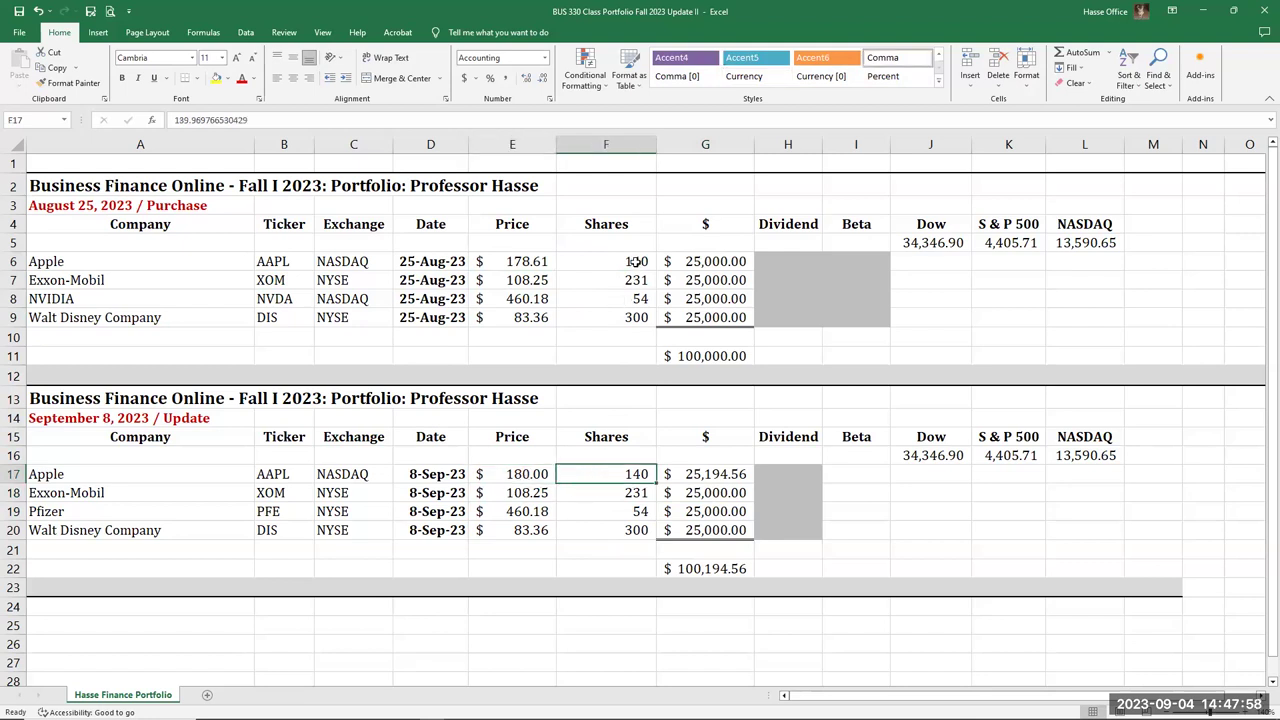
{"action": "left_click", "coordinate": [695, 474]}
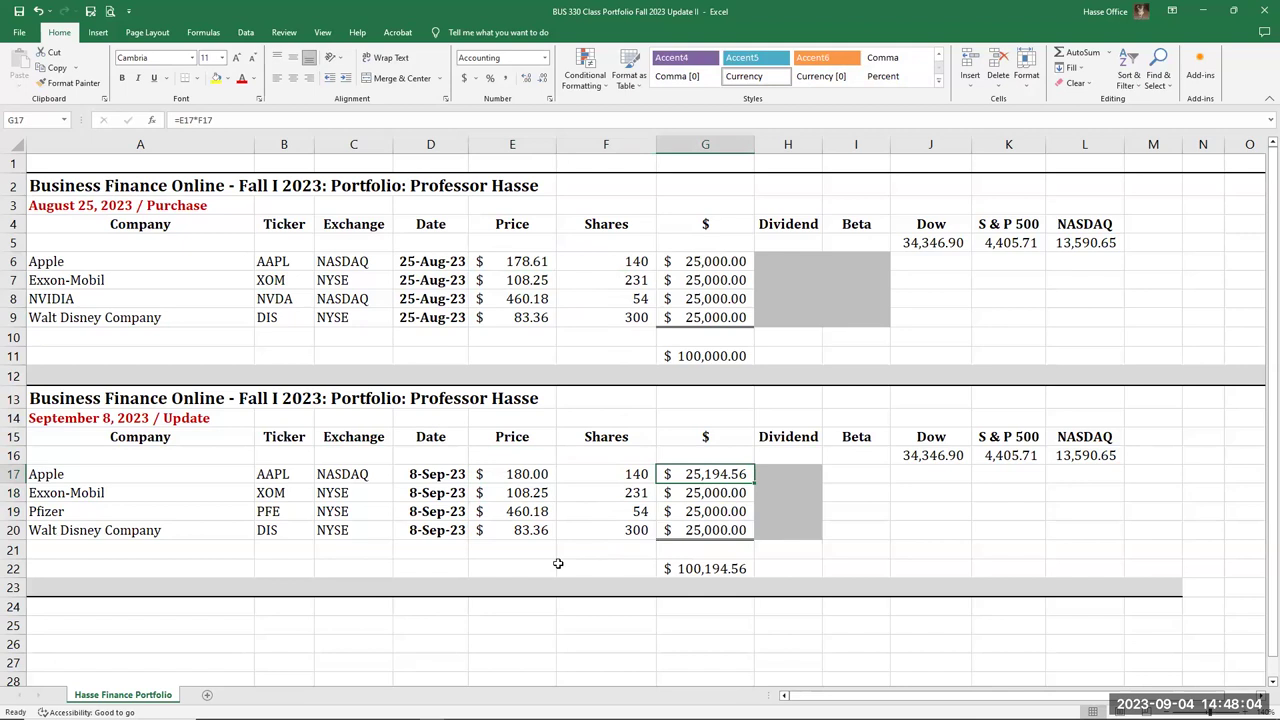
{"action": "left_click", "coordinate": [704, 566]}
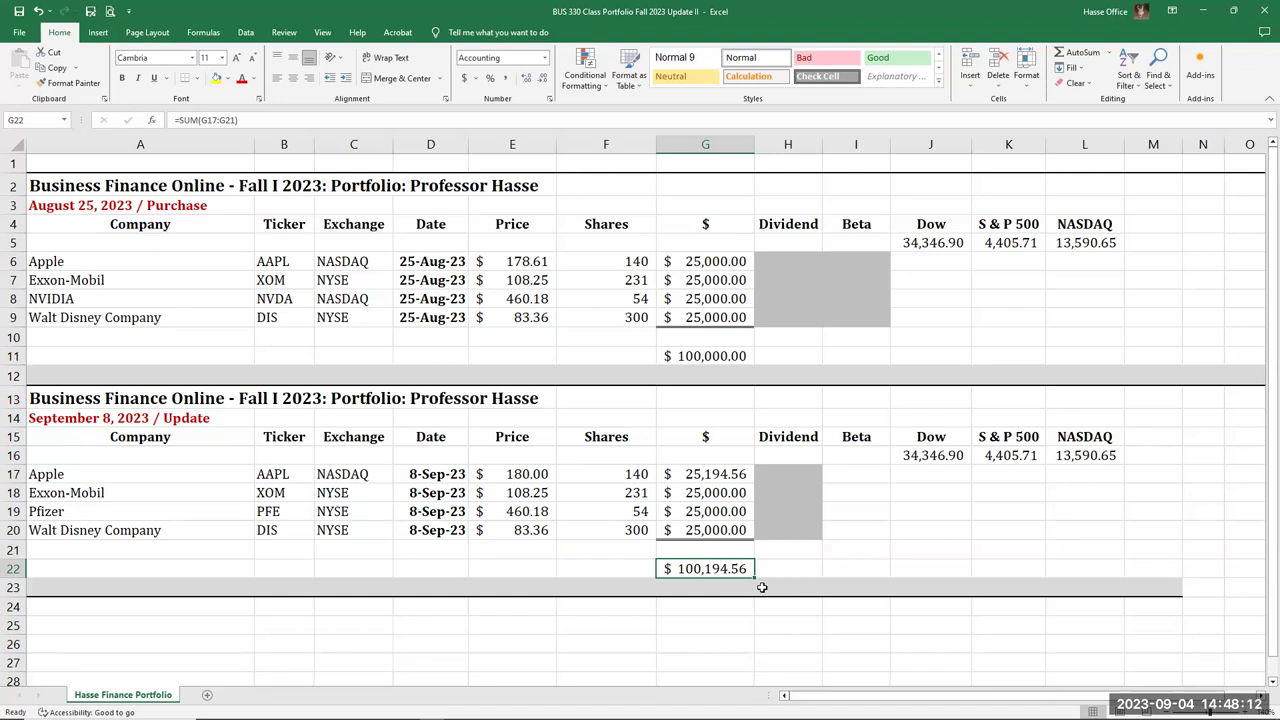
- Enter the return-since-purchase formula =(G22-G11)/G11 in G23
{"action": "left_click", "coordinate": [710, 586]}
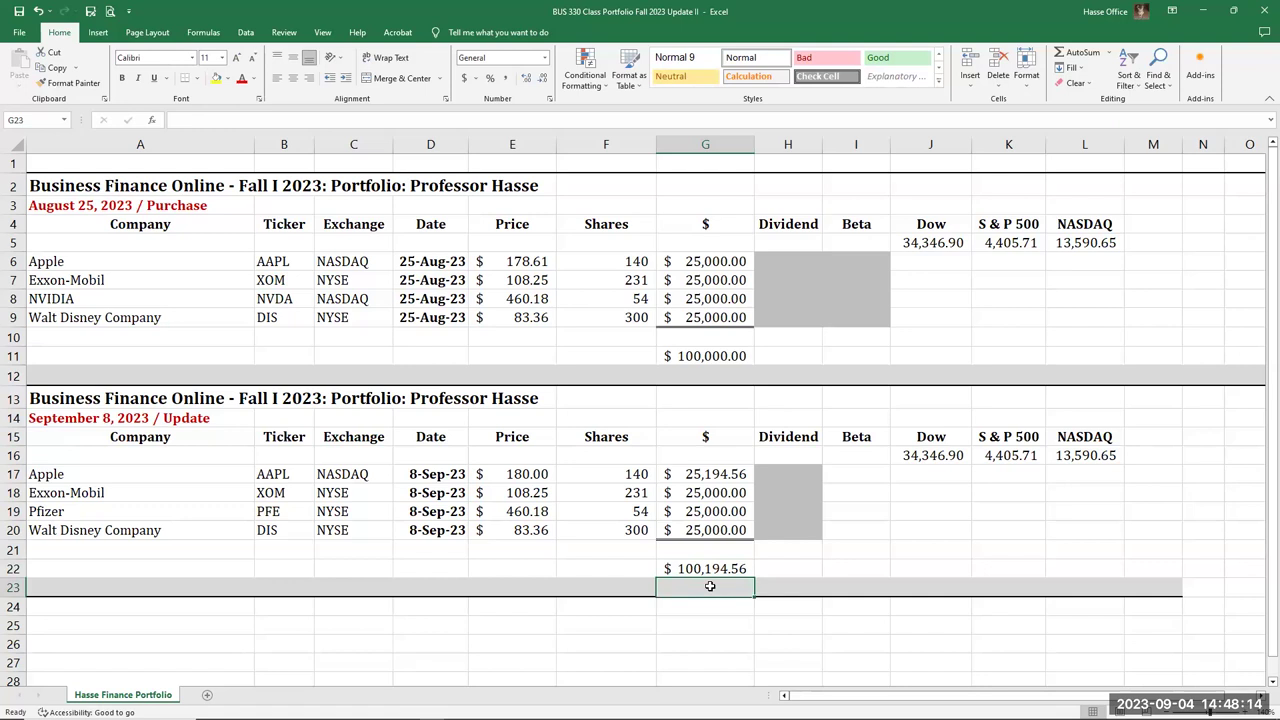
{"action": "type", "text": "="}
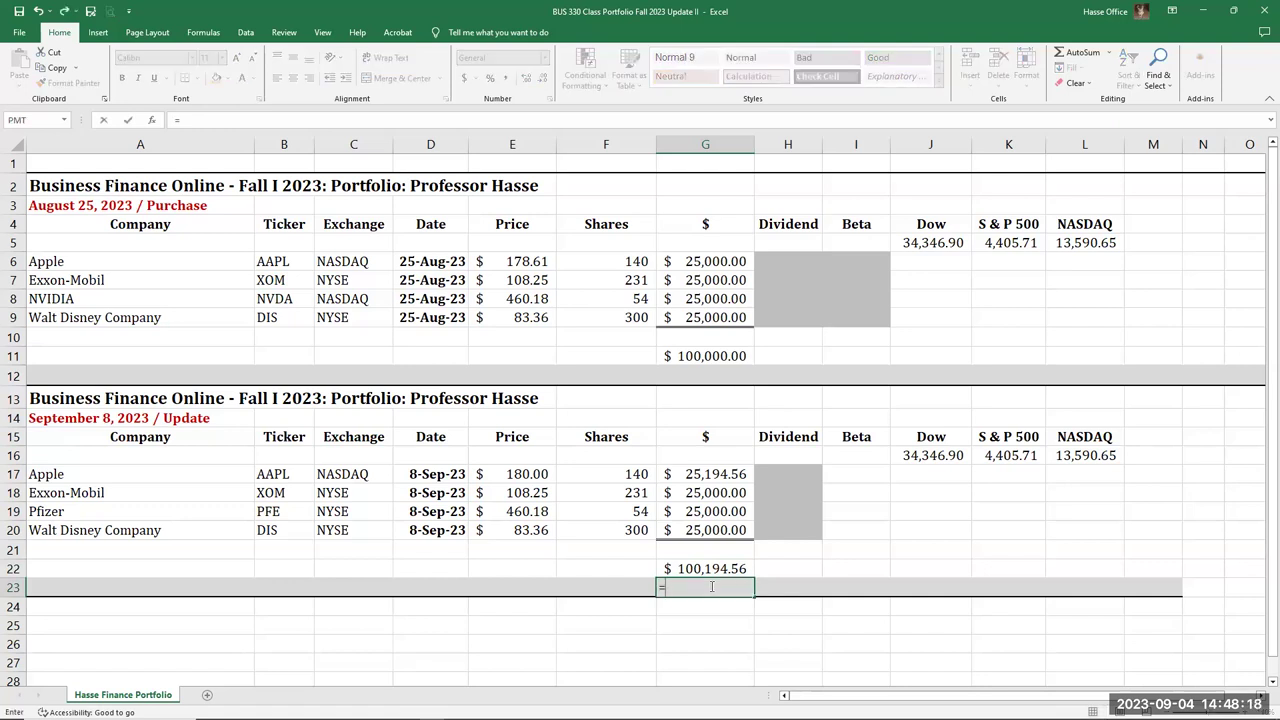
{"action": "left_click", "coordinate": [689, 569]}
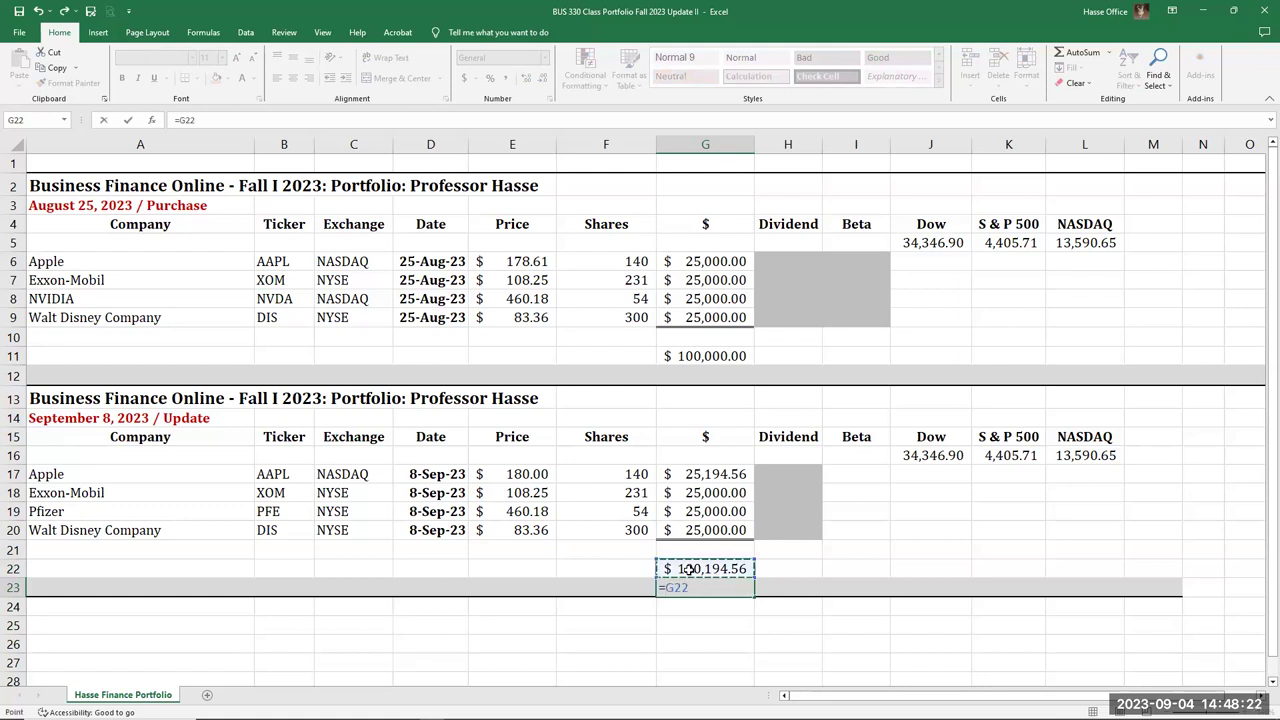
{"action": "type", "text": "-"}
{"action": "left_click", "coordinate": [666, 352]}
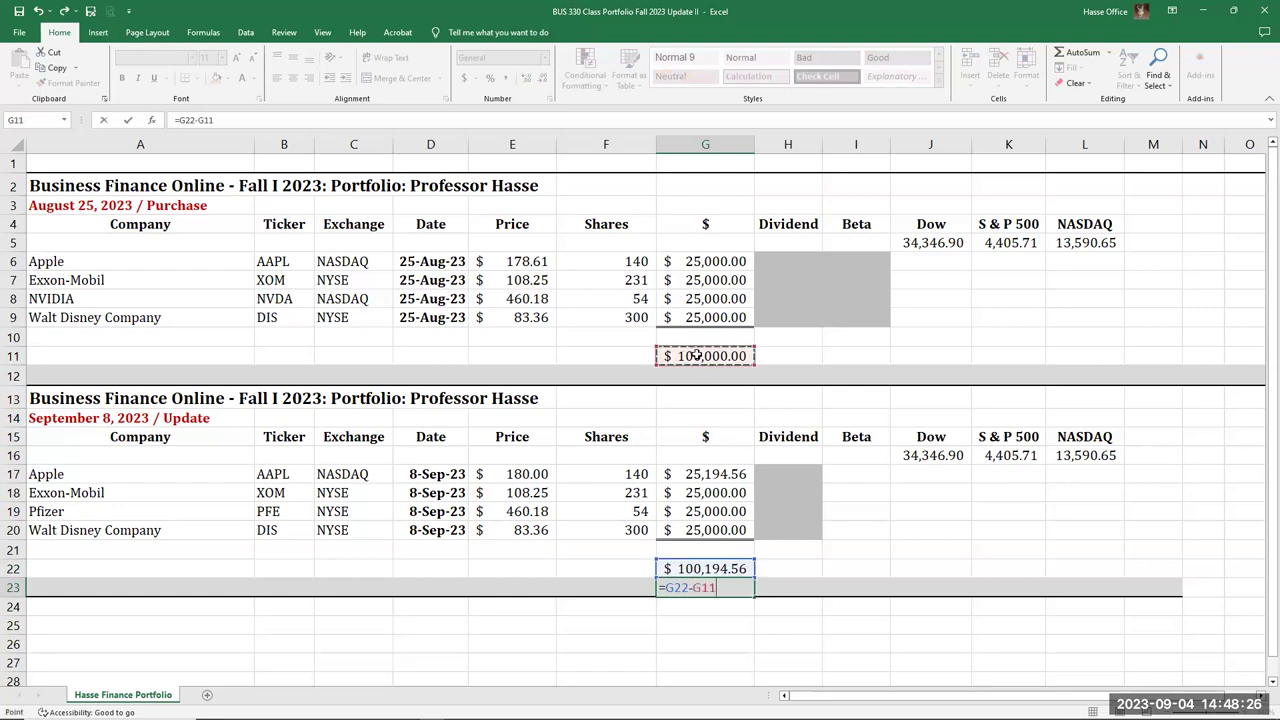
{"action": "key", "text": "F2"}
{"action": "type", "text": "("}
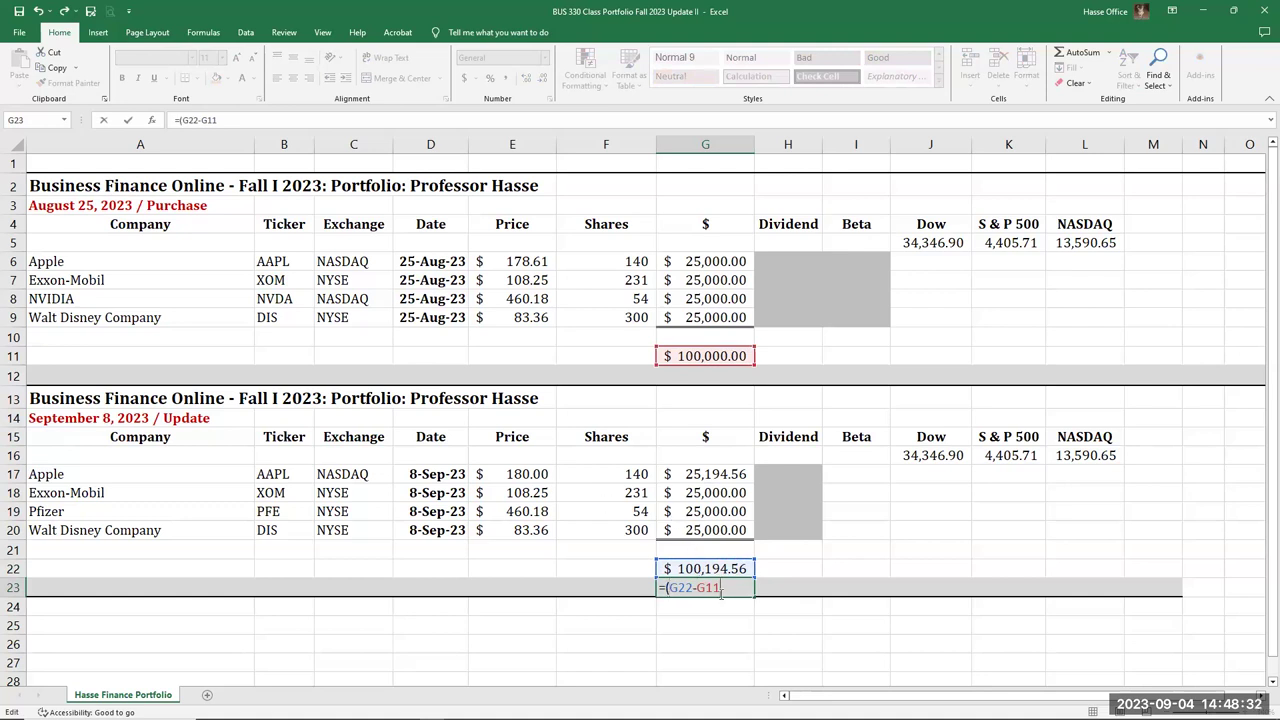
{"action": "type", "text": ")/"}
{"action": "left_click", "coordinate": [700, 355]}
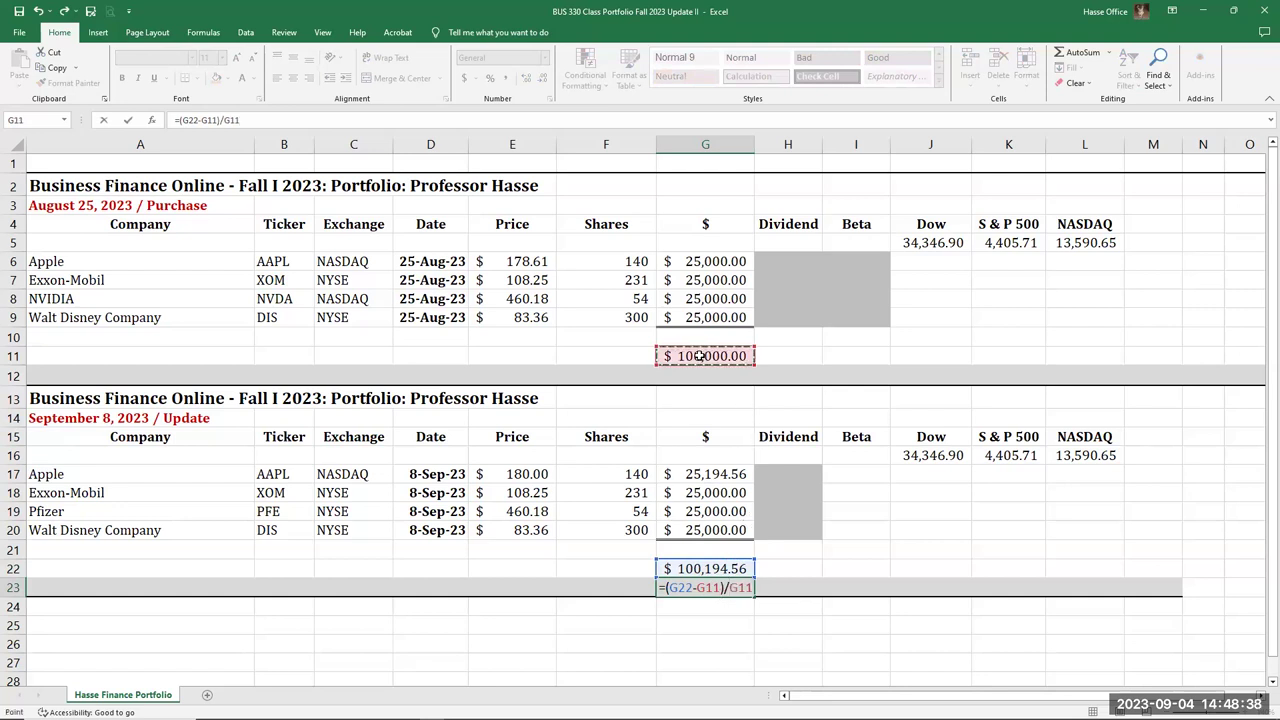
{"action": "key", "text": "Return"}
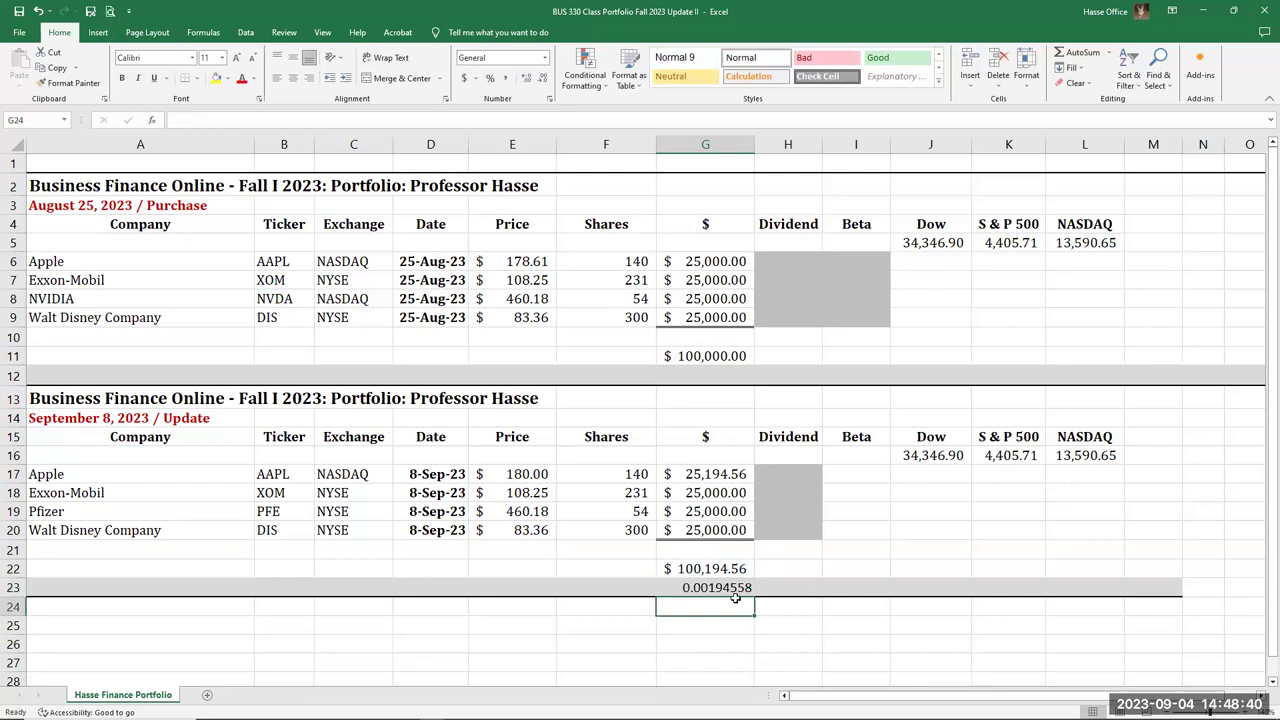
- Format G23 as a percentage with two decimals so it reads 0.19%
{"action": "left_click", "coordinate": [706, 590]}
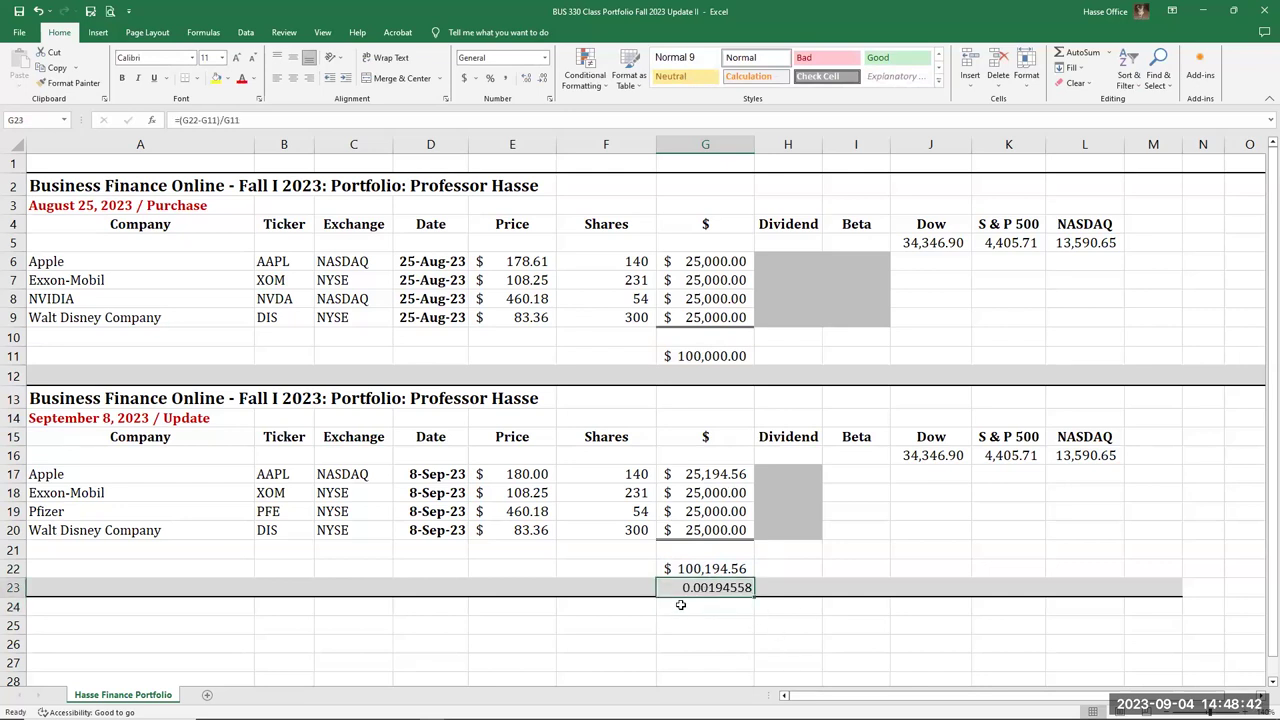
{"action": "left_click", "coordinate": [490, 80]}
{"action": "left_click", "coordinate": [527, 79]}
{"action": "left_click", "coordinate": [527, 79]}
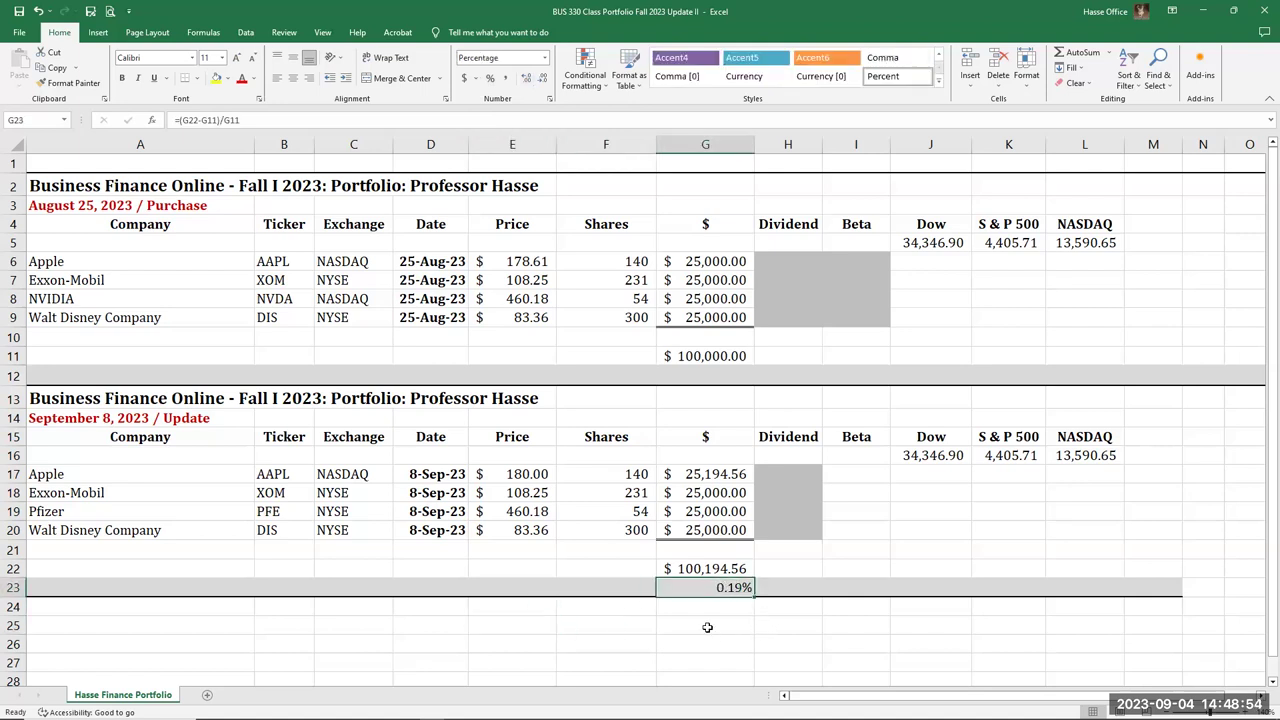
{"action": "left_click", "coordinate": [705, 569]}
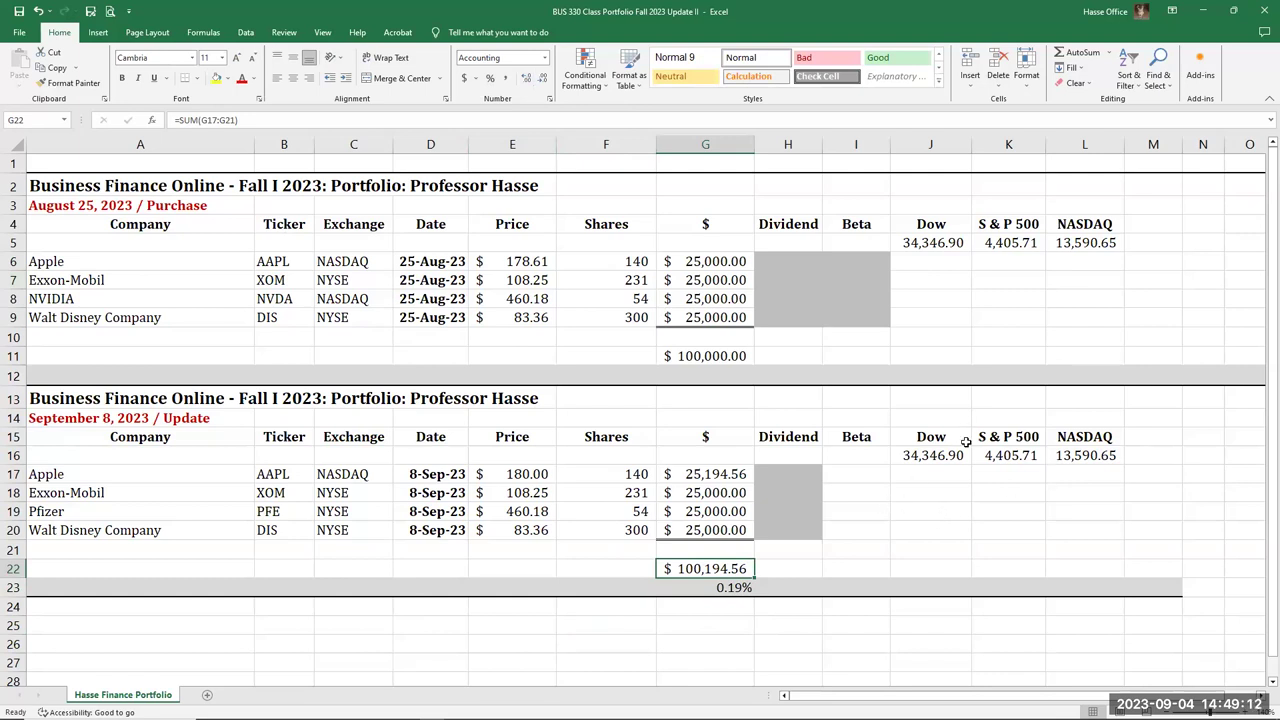
- Review the current September 8 Dow, S&P 500 and NASDAQ values and the empty row 23 cells
{"action": "left_click", "coordinate": [920, 454]}
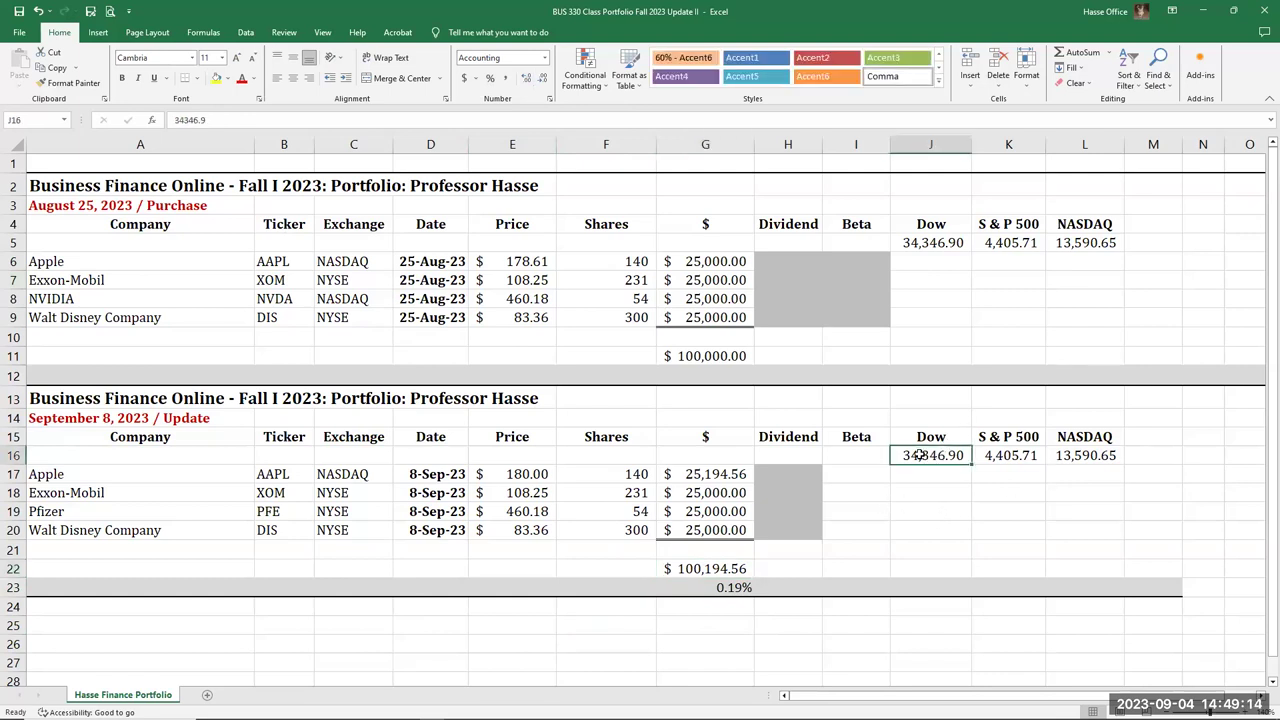
{"action": "left_click", "coordinate": [1018, 455]}
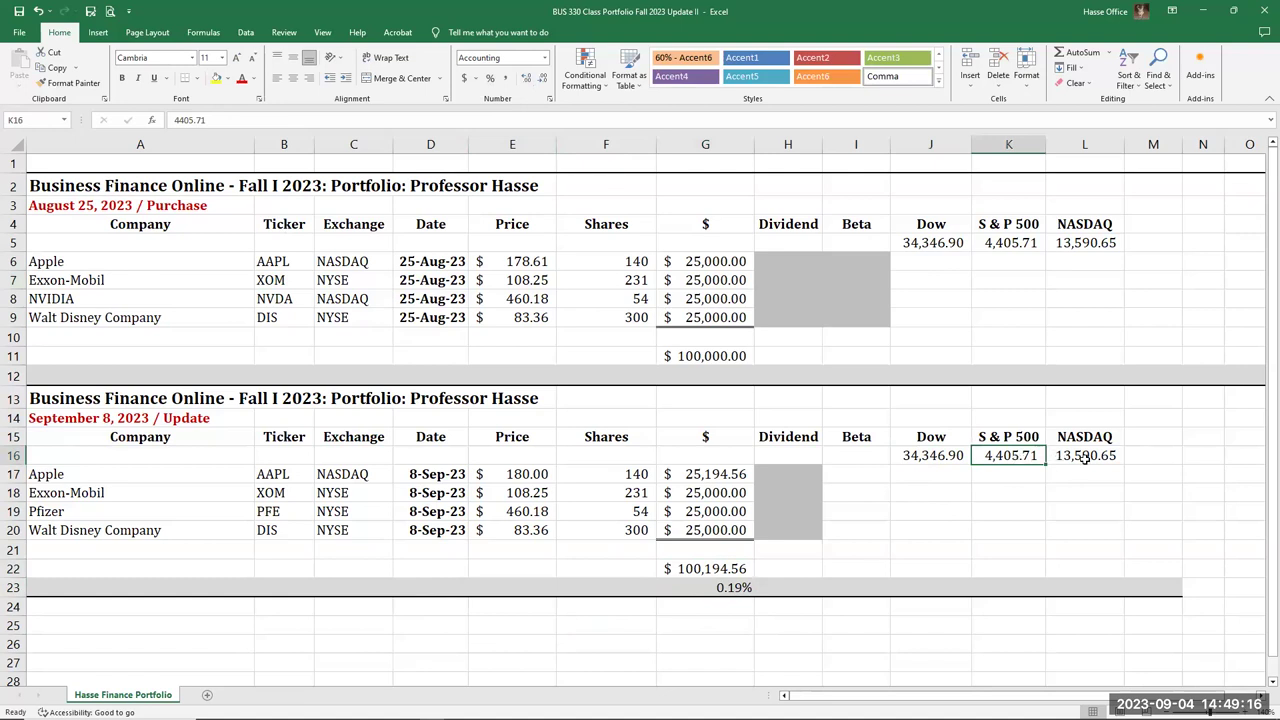
{"action": "left_click", "coordinate": [1085, 458]}
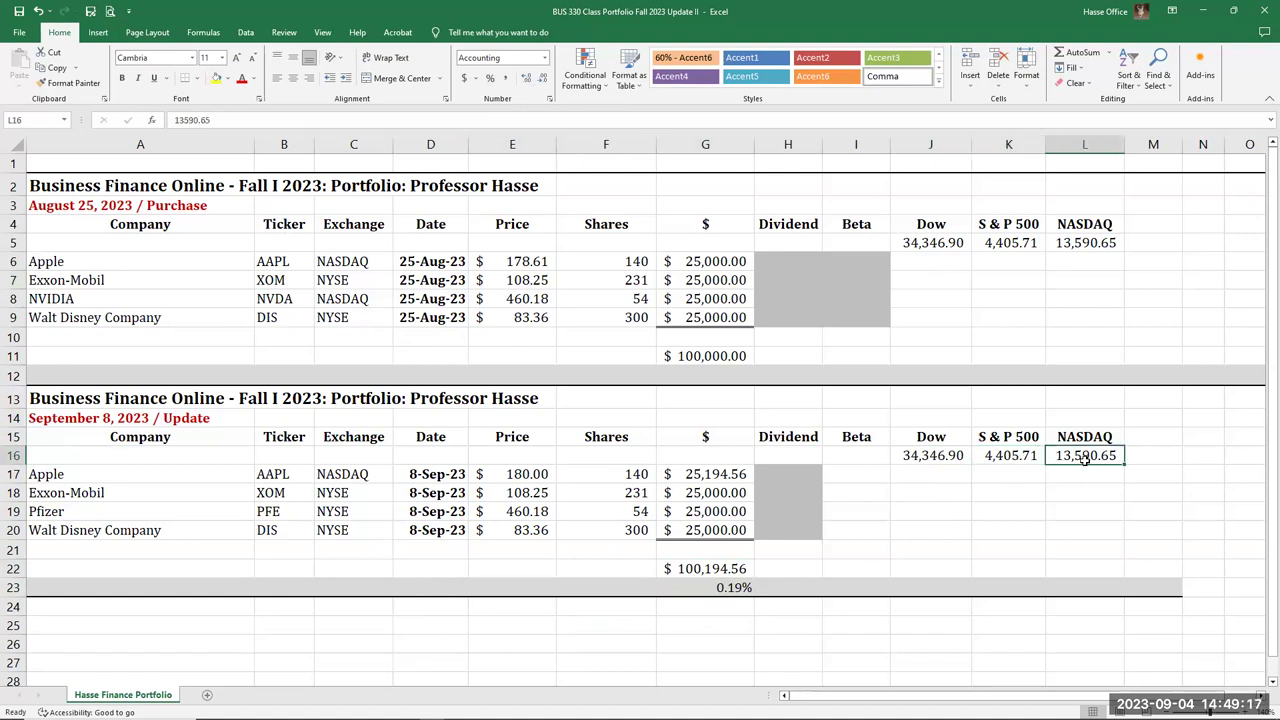
{"action": "left_click", "coordinate": [931, 588]}
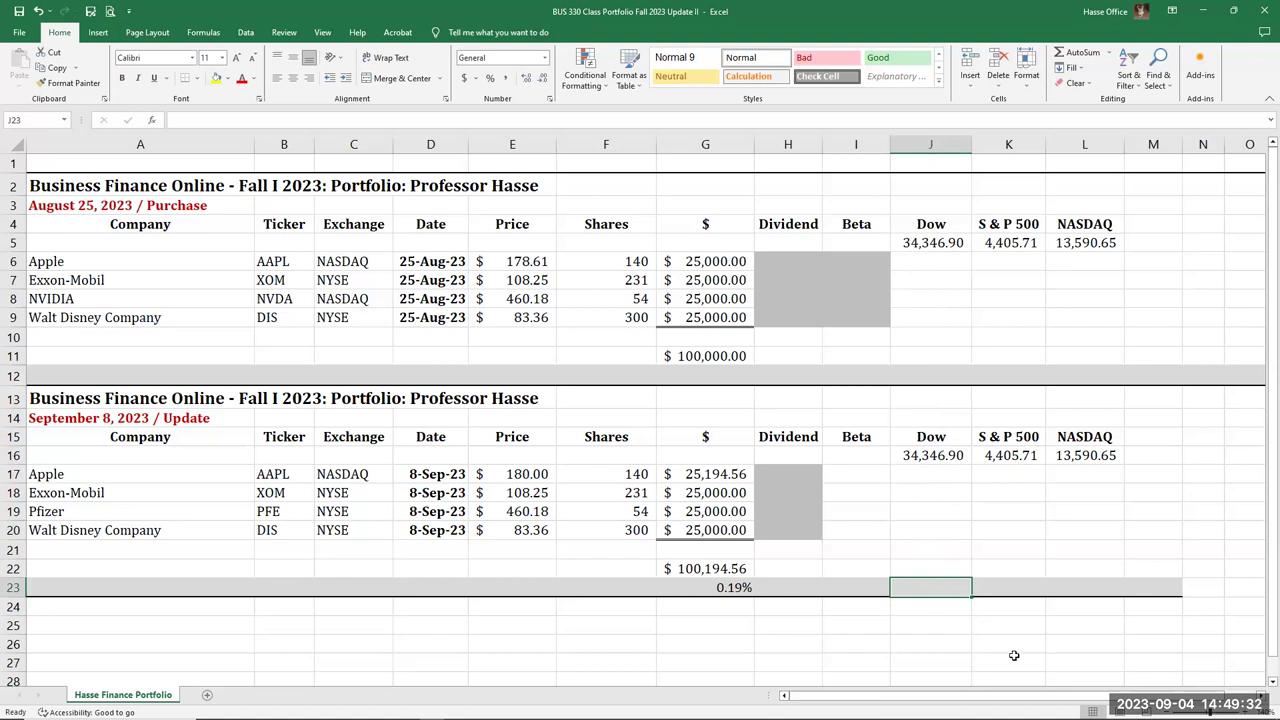
{"action": "left_click", "coordinate": [1097, 592]}
{"action": "left_click", "coordinate": [938, 590]}
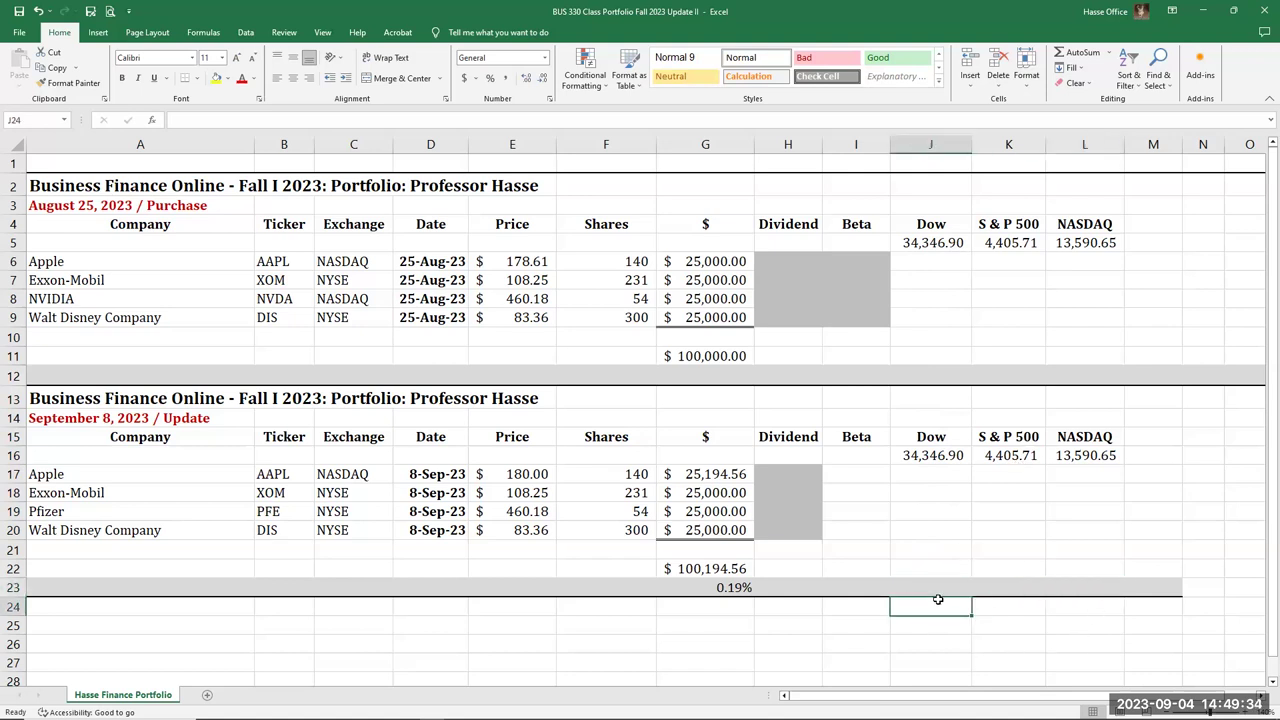
- Enter September 8 index levels in J16:L16: Dow 35000, S&P 500 4400, NASDAQ 13600
{"action": "left_click", "coordinate": [931, 456]}
{"action": "type", "text": "35000"}
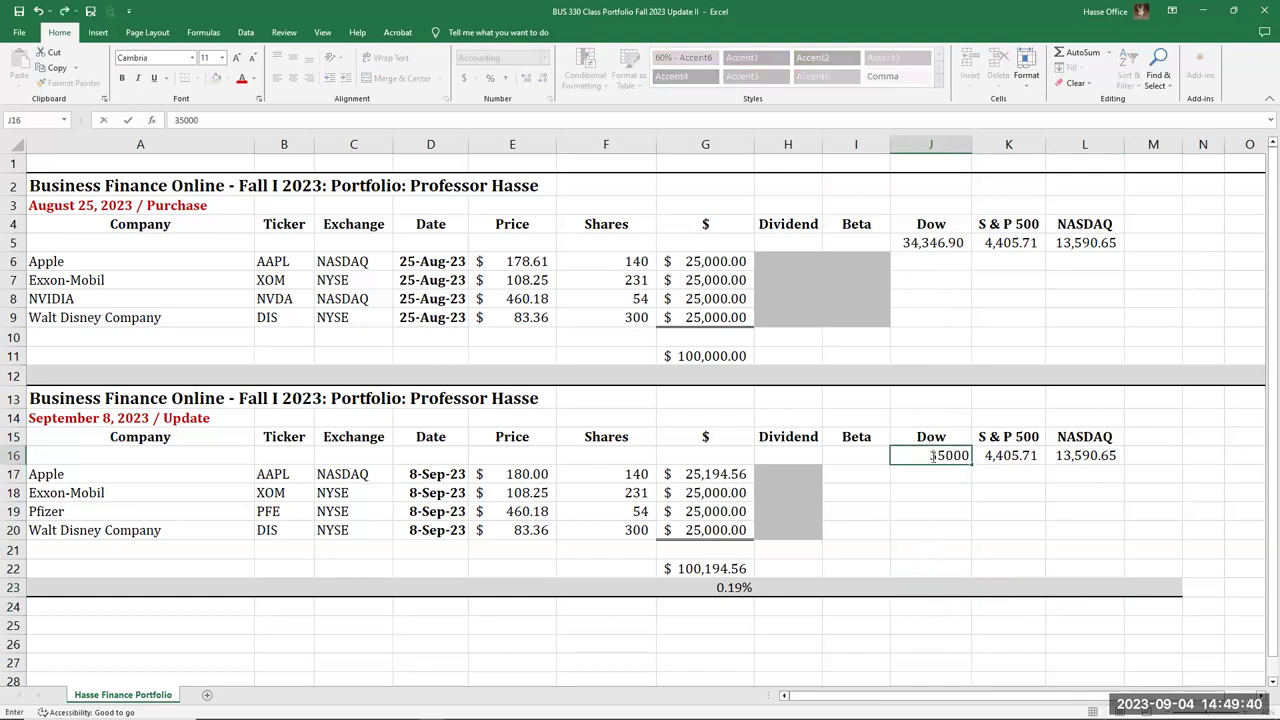
{"action": "key", "text": "Tab"}
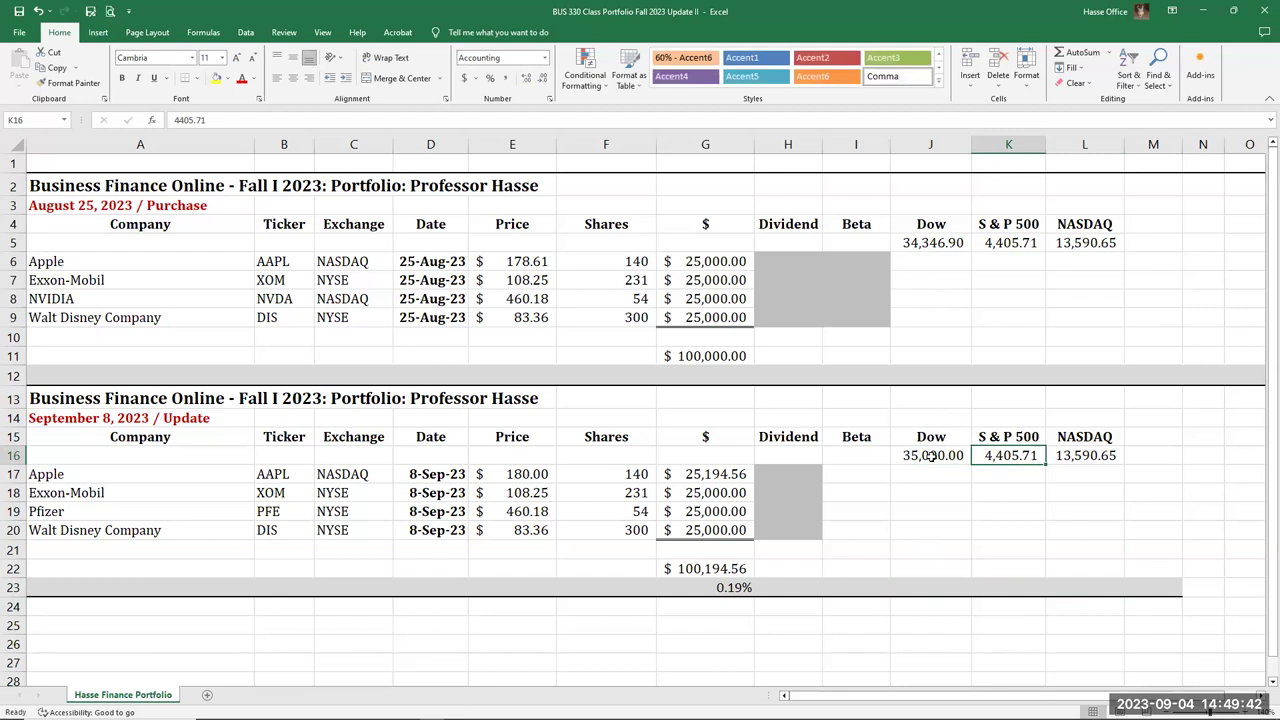
{"action": "type", "text": "4400"}
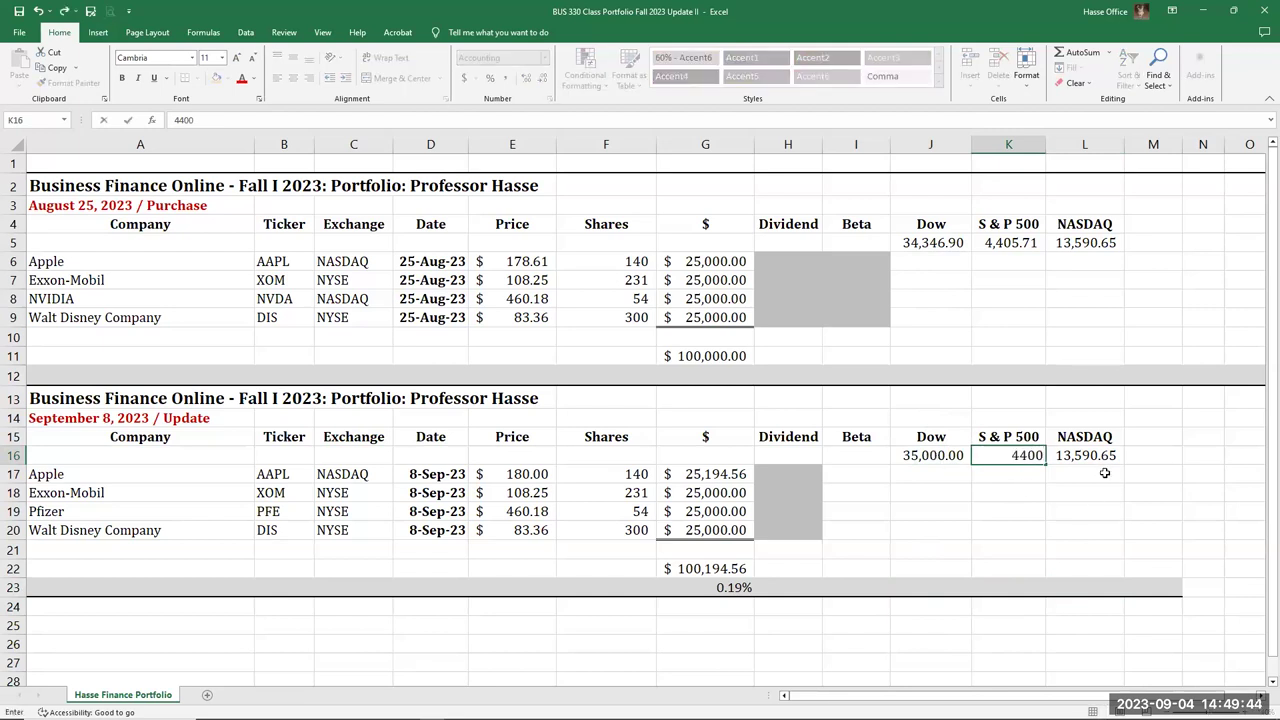
{"action": "key", "text": "Tab"}
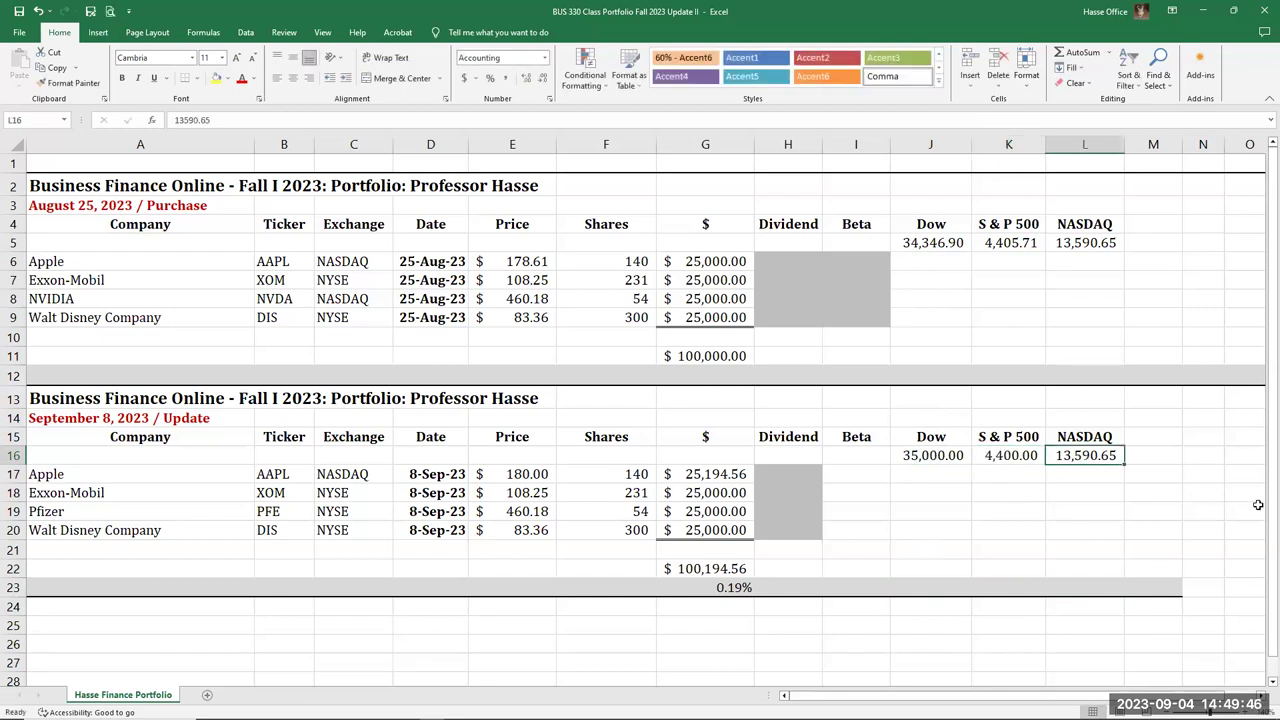
{"action": "type", "text": "13600"}
{"action": "key", "text": "Return"}
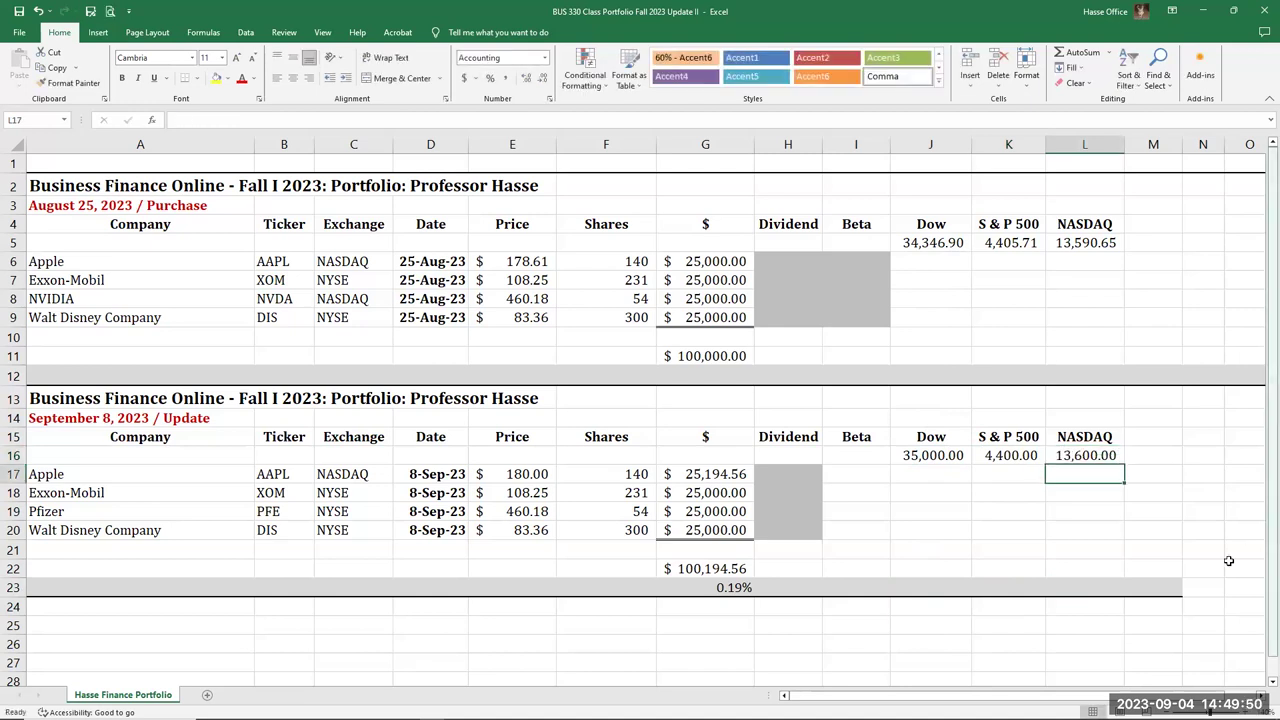
{"action": "left_click", "coordinate": [930, 557]}
- Compute the Dow change in J22 (Sept 8 minus Aug 25) and fill it to S&P 500 and NASDAQ
{"action": "left_click", "coordinate": [922, 568]}
{"action": "type", "text": "="}
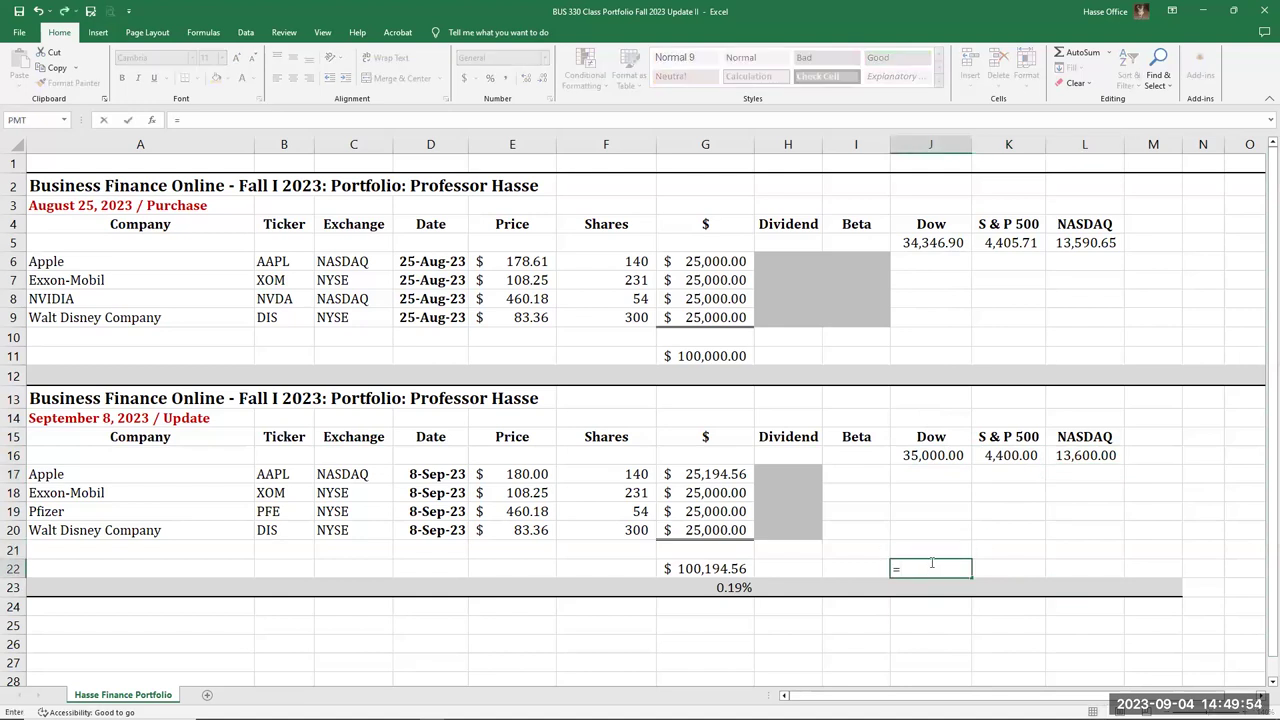
{"action": "left_click", "coordinate": [918, 455]}
{"action": "type", "text": "-"}
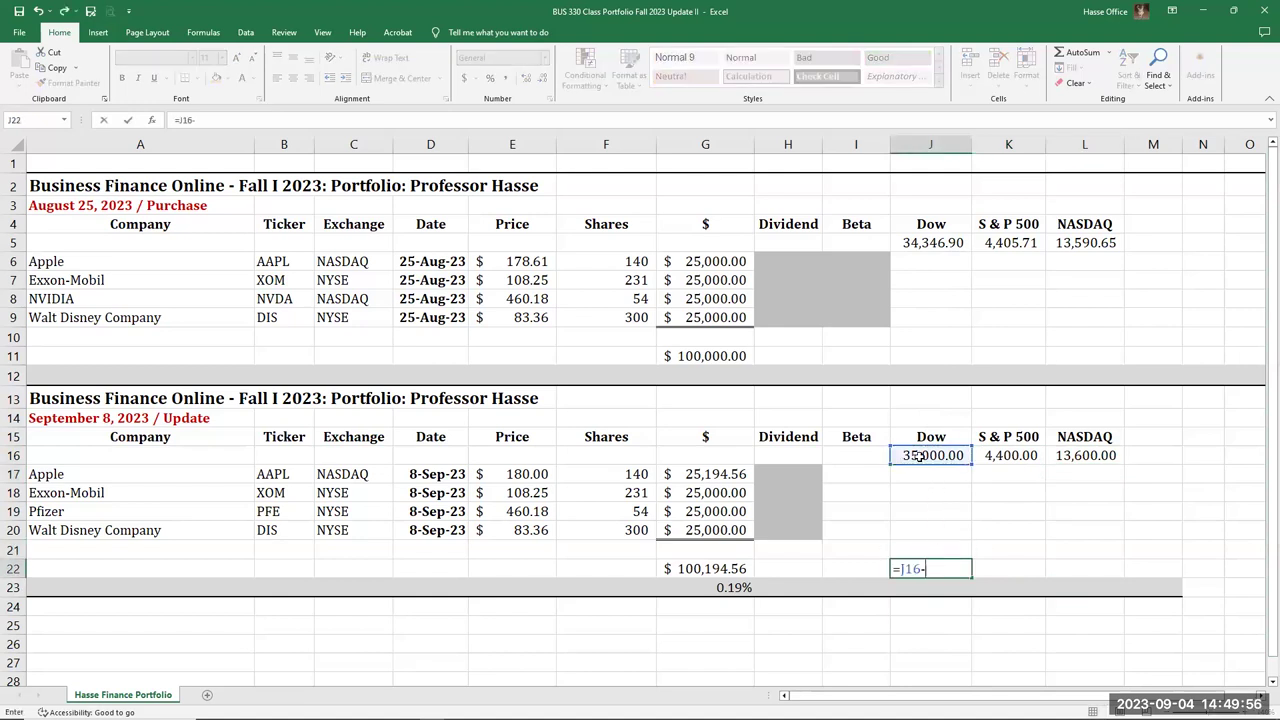
{"action": "left_click", "coordinate": [920, 241]}
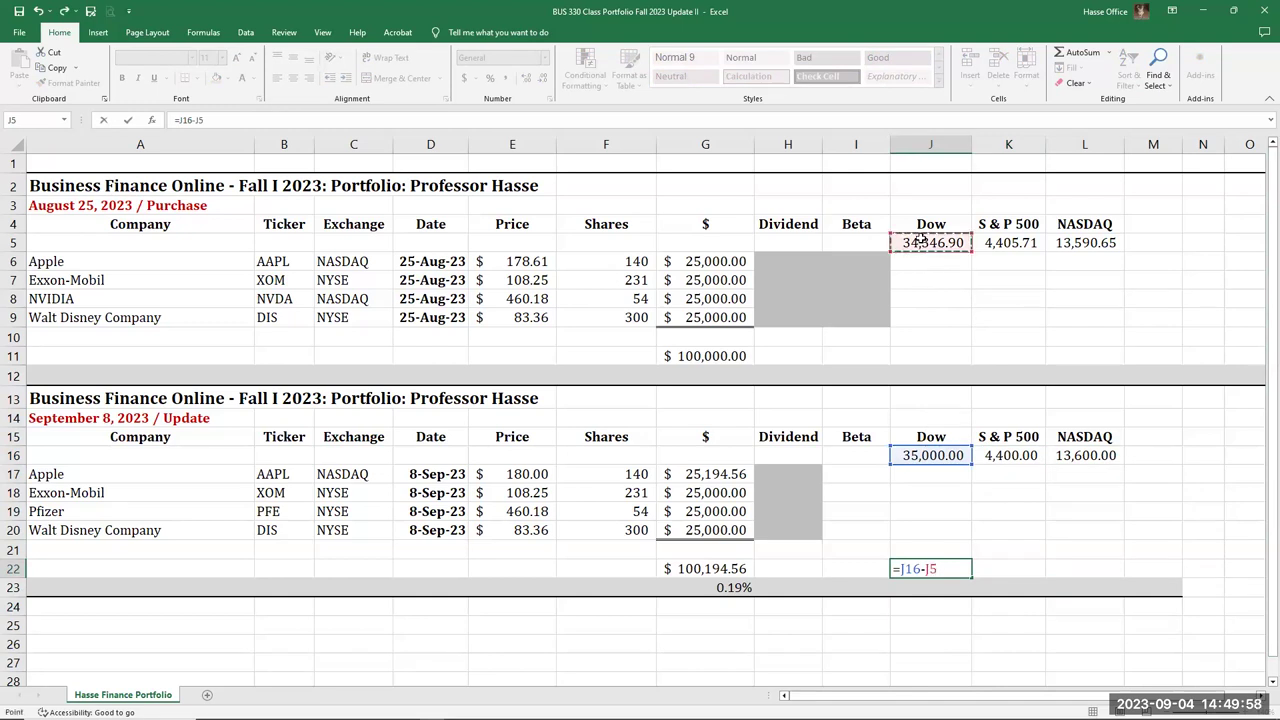
{"action": "key", "text": "Return"}
{"action": "left_click", "coordinate": [948, 568]}
{"action": "left_click_drag", "start_coordinate": [971, 578], "coordinate": [1060, 609]}
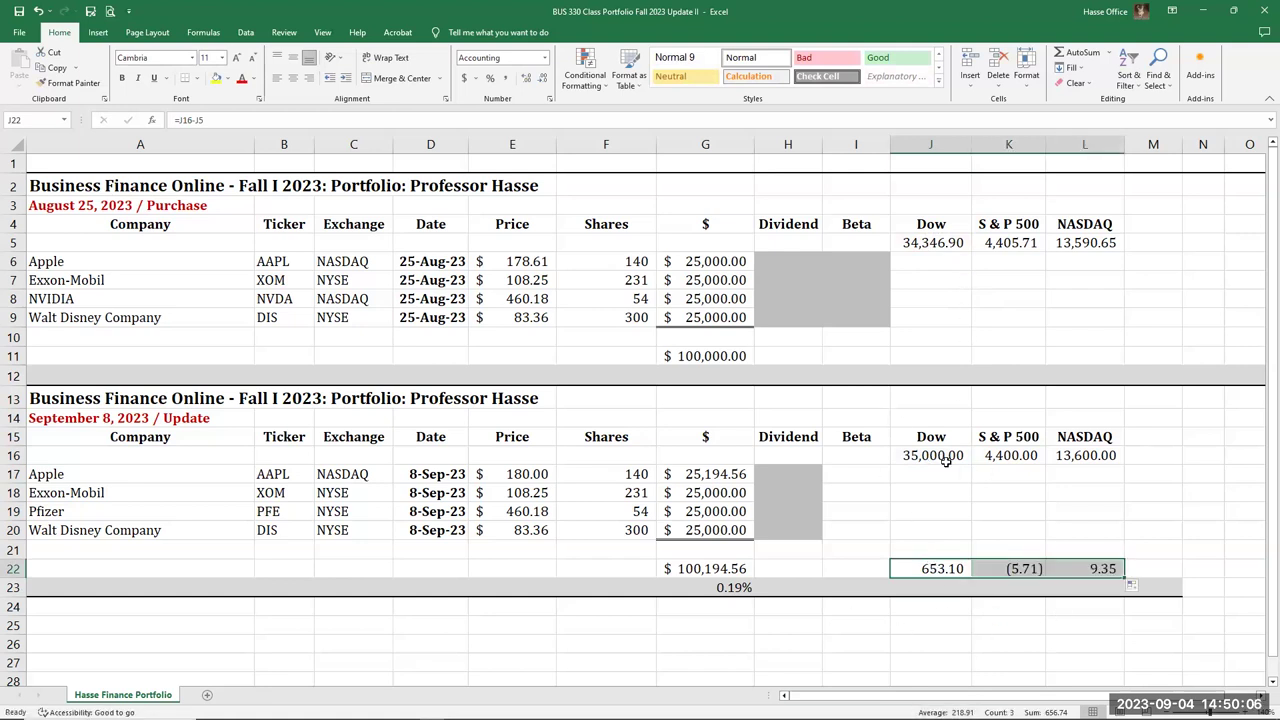
- Add percent returns =J22/J16 with two decimals across J23:L23: 1.87%, -0.13%, 0.07%
{"action": "left_click", "coordinate": [930, 588]}
{"action": "type", "text": "="}
{"action": "left_click", "coordinate": [941, 569]}
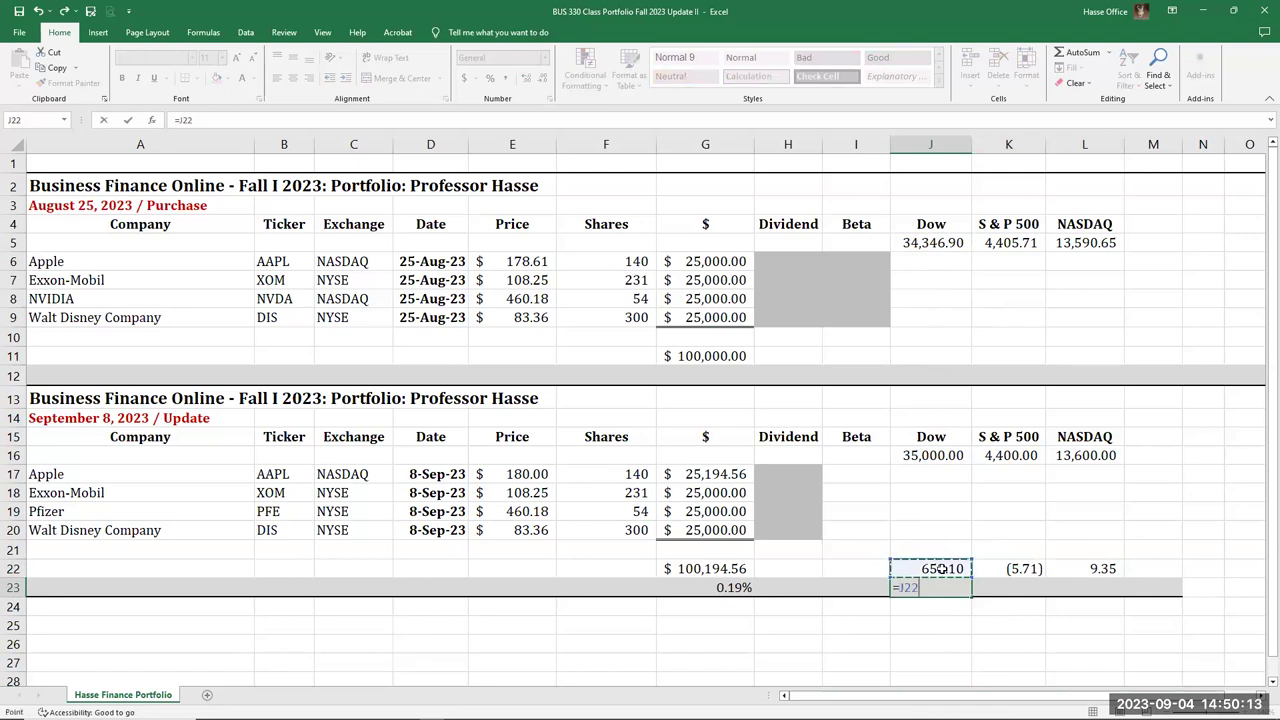
{"action": "type", "text": "/"}
{"action": "left_click", "coordinate": [936, 458]}
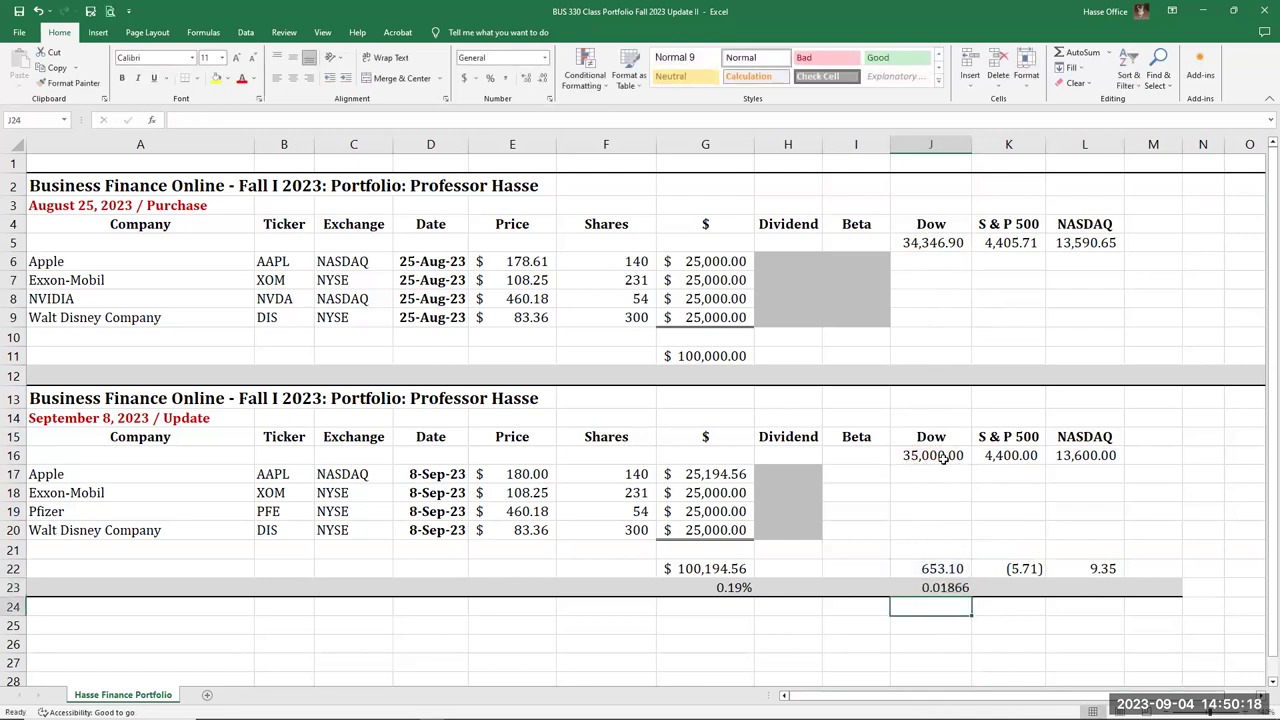
{"action": "key", "text": "ctrl+Return"}
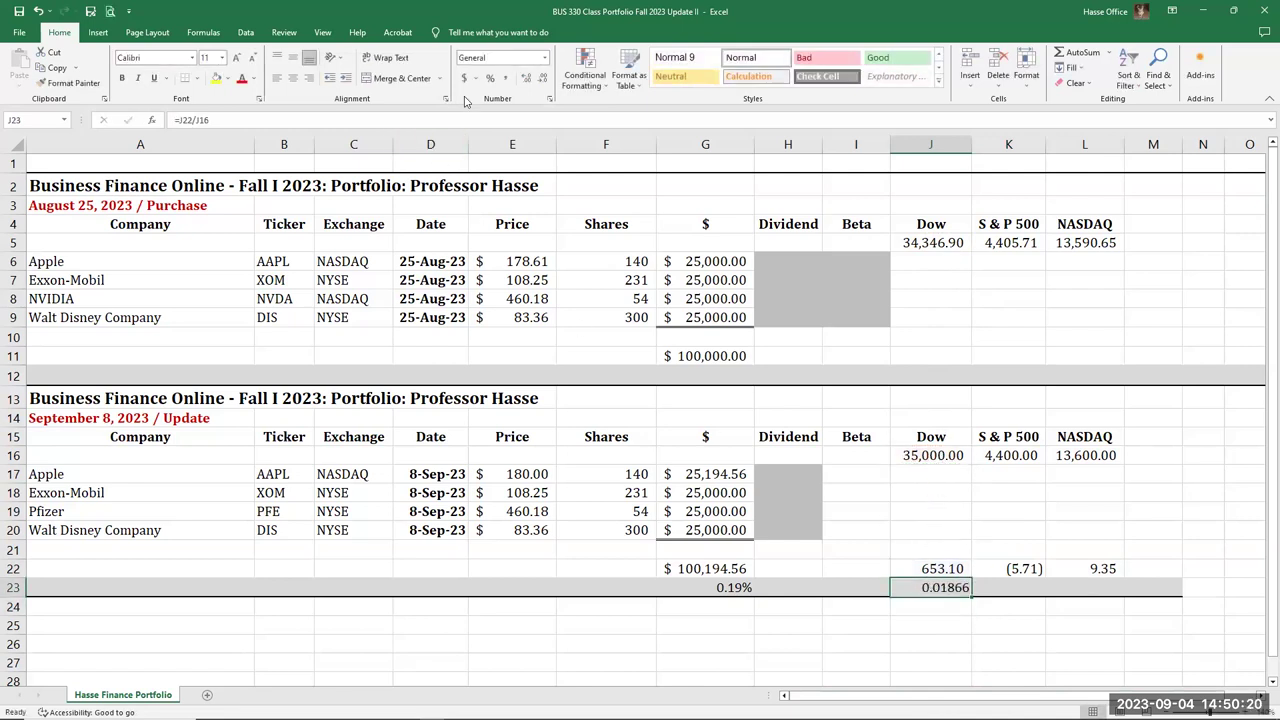
{"action": "left_click", "coordinate": [490, 78]}
{"action": "left_click", "coordinate": [527, 84]}
{"action": "left_click", "coordinate": [527, 84]}
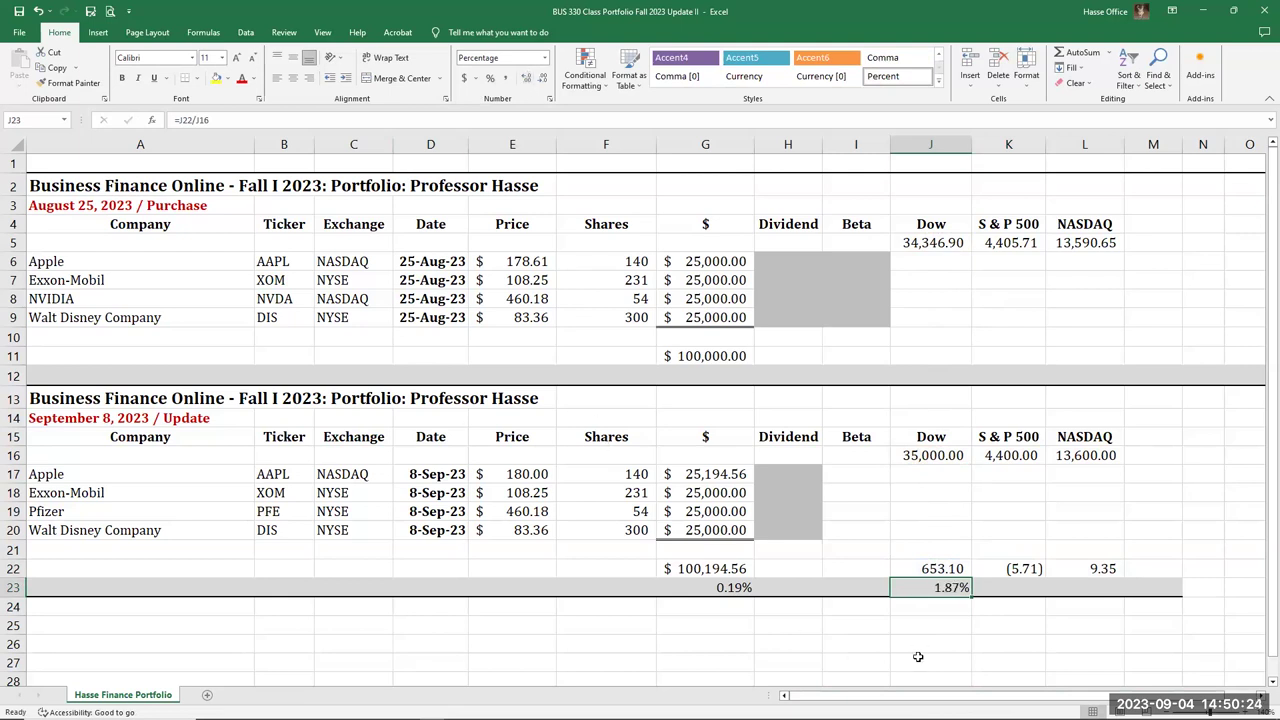
{"action": "left_click", "coordinate": [885, 650]}
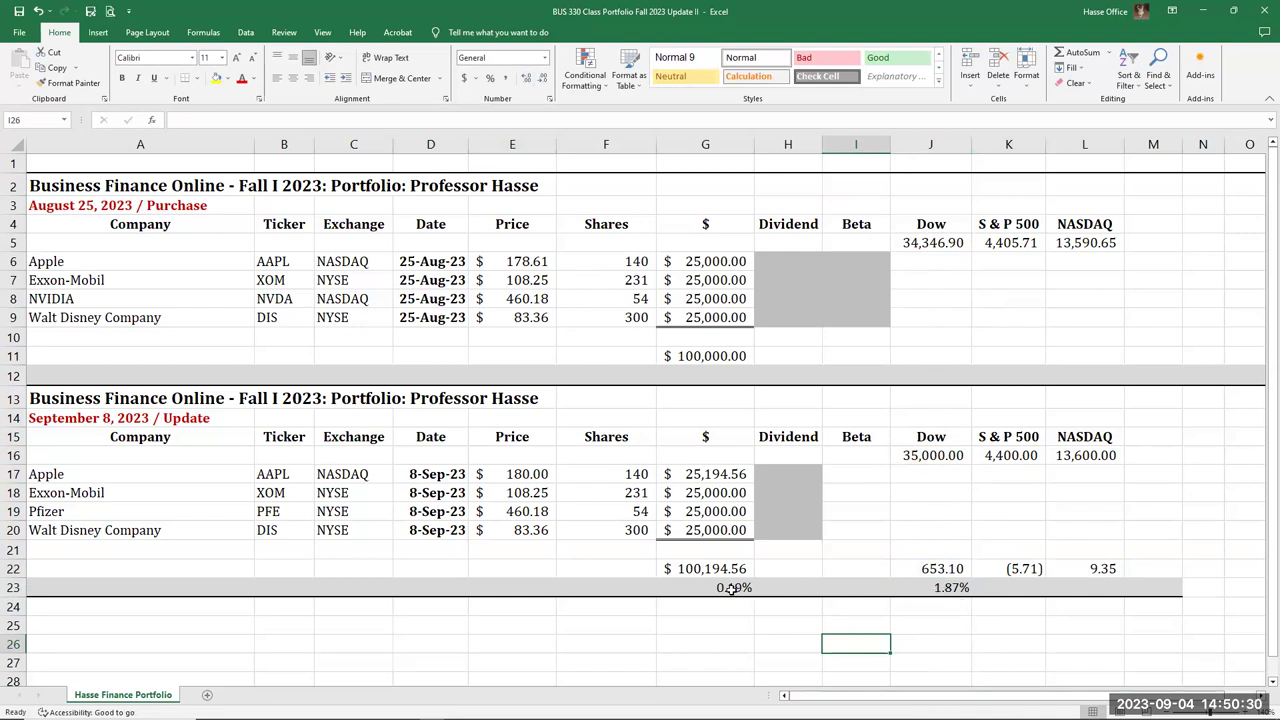
{"action": "left_click", "coordinate": [945, 589]}
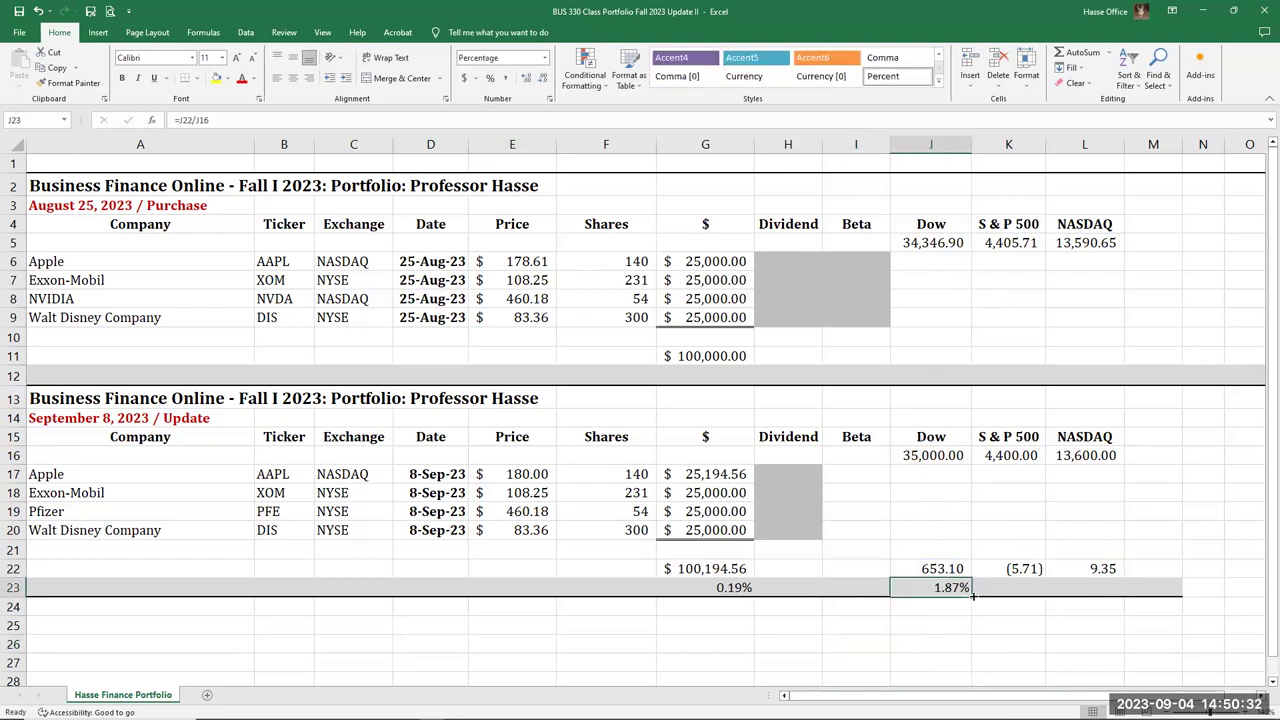
{"action": "left_click_drag", "start_coordinate": [972, 594], "coordinate": [1124, 597]}
{"action": "left_click", "coordinate": [957, 626]}
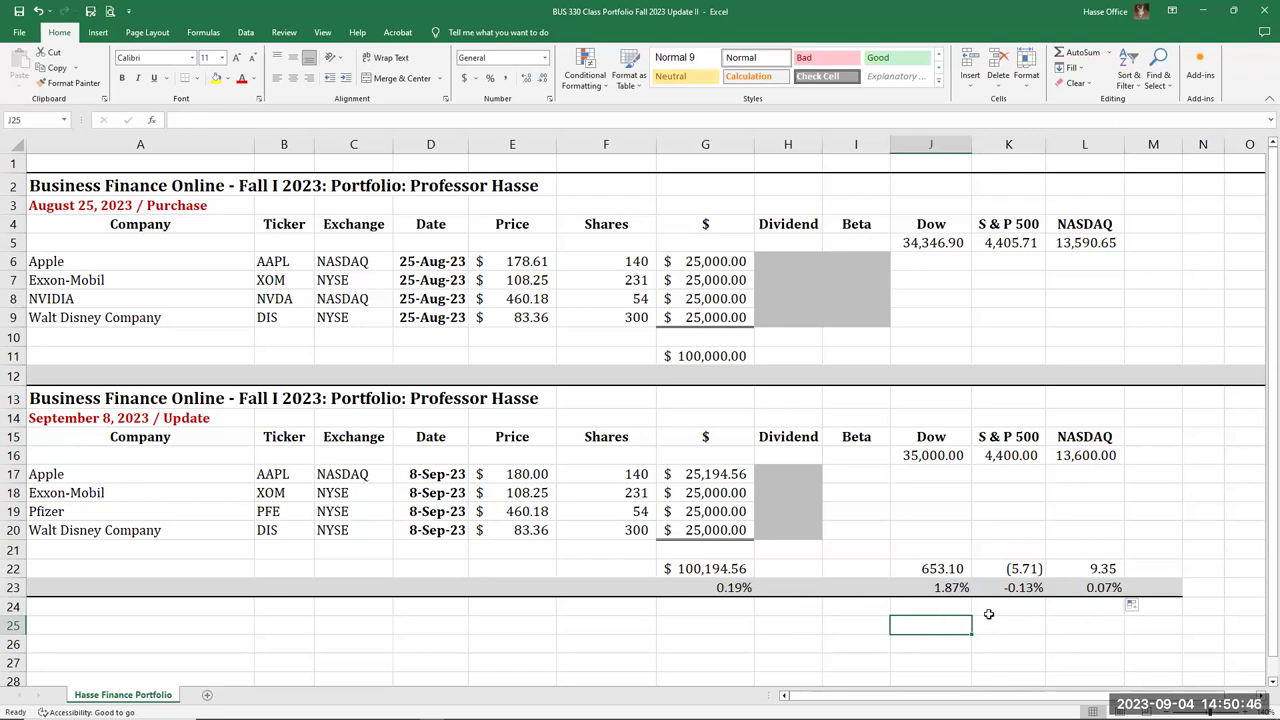
{"action": "left_click", "coordinate": [727, 588]}
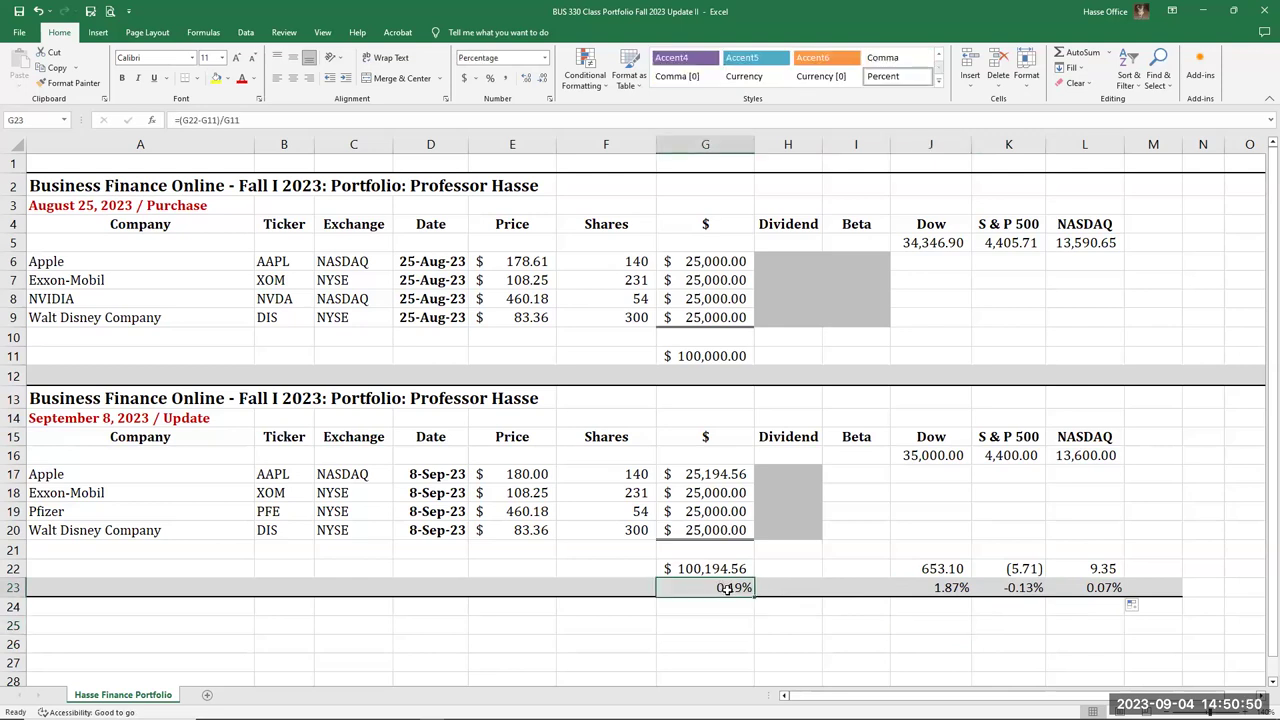
{"action": "left_click", "coordinate": [1040, 591]}
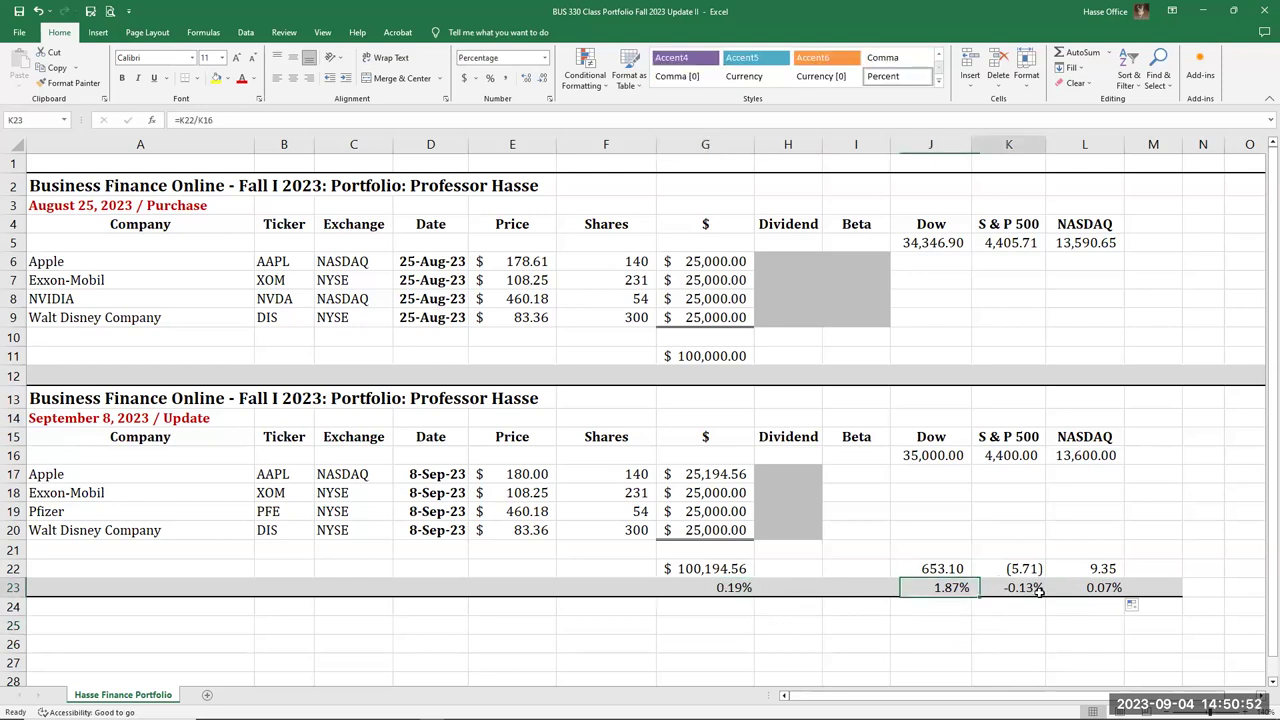
{"action": "left_click", "coordinate": [1082, 596]}
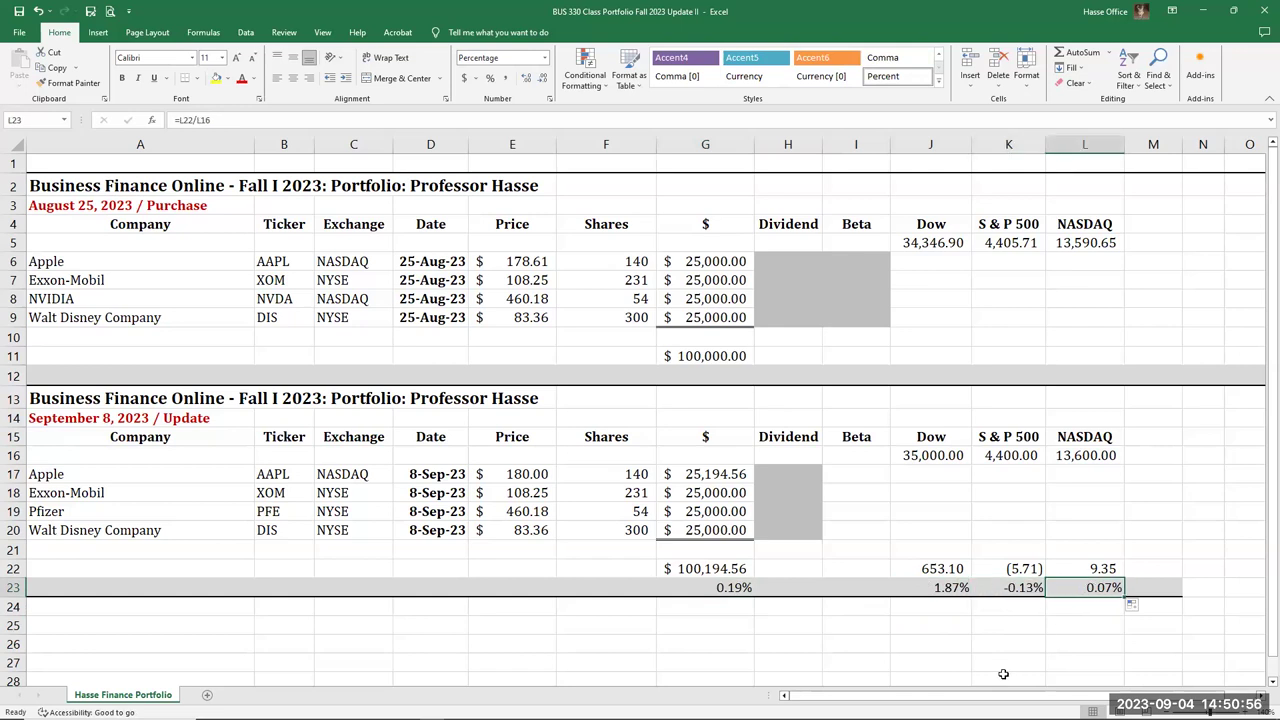
{"action": "left_click", "coordinate": [945, 592]}
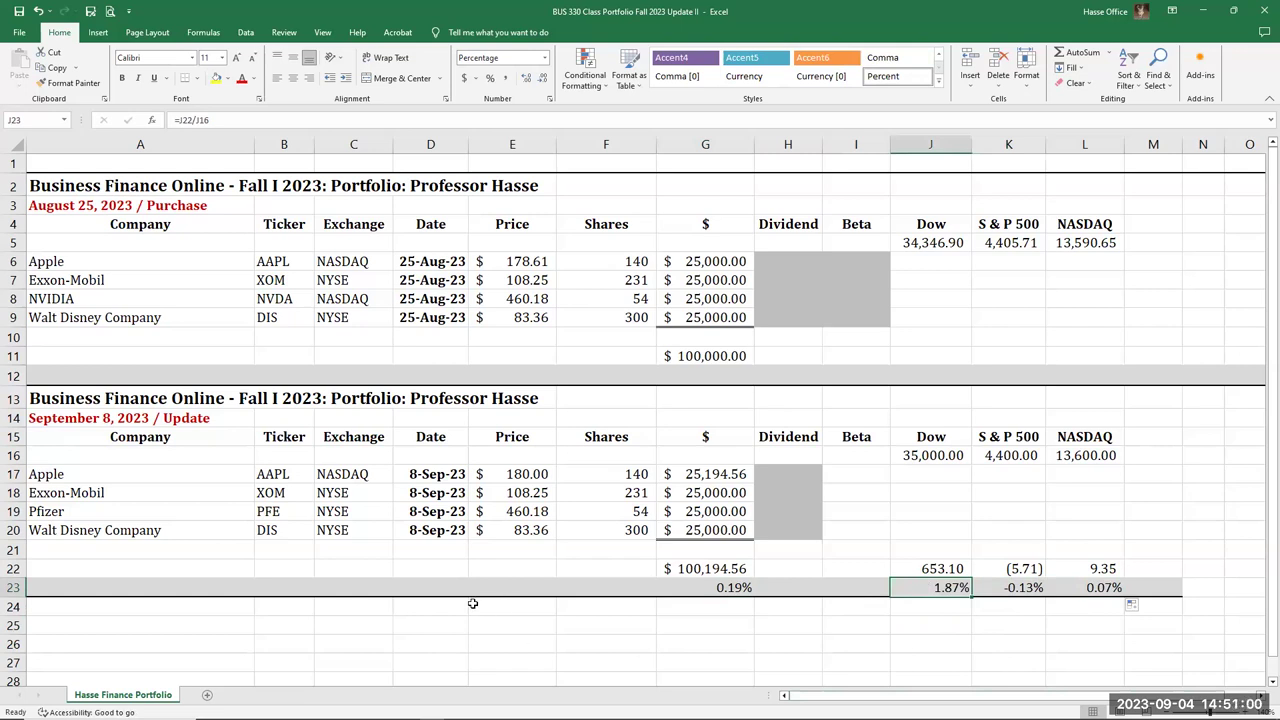
{"action": "left_click_drag", "start_coordinate": [514, 472], "coordinate": [516, 531]}
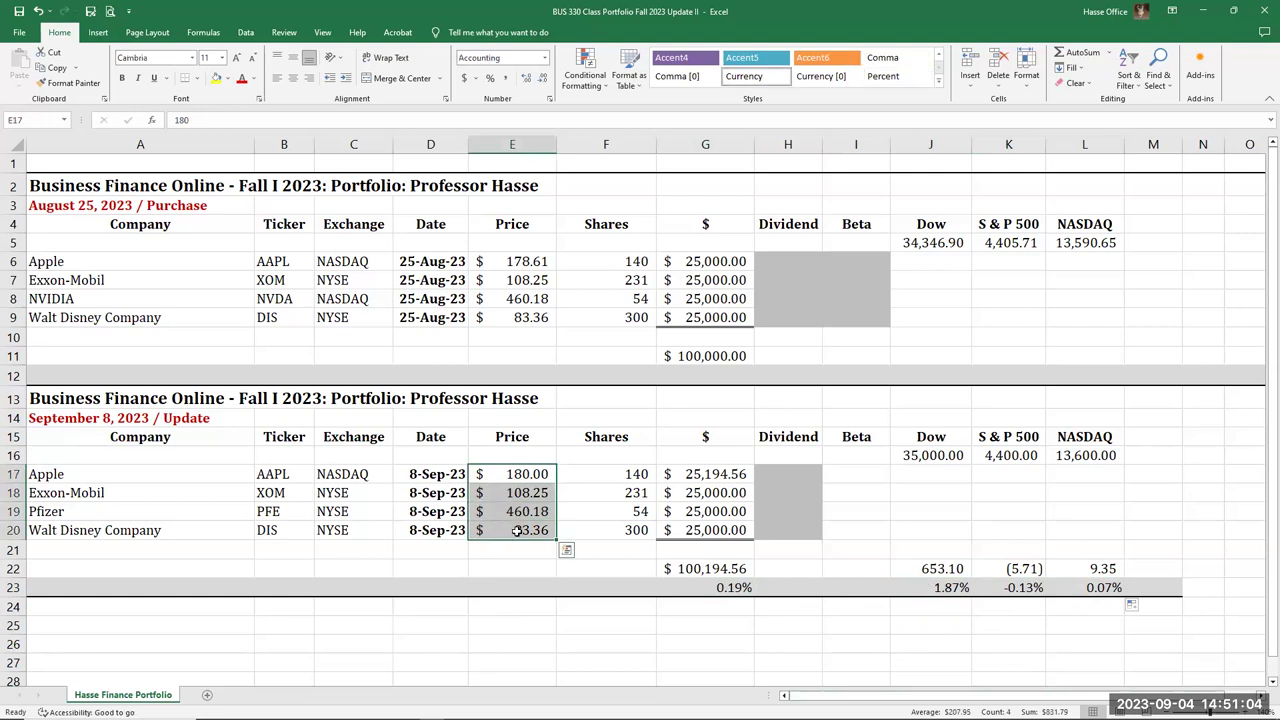
{"action": "left_click", "coordinate": [688, 474]}
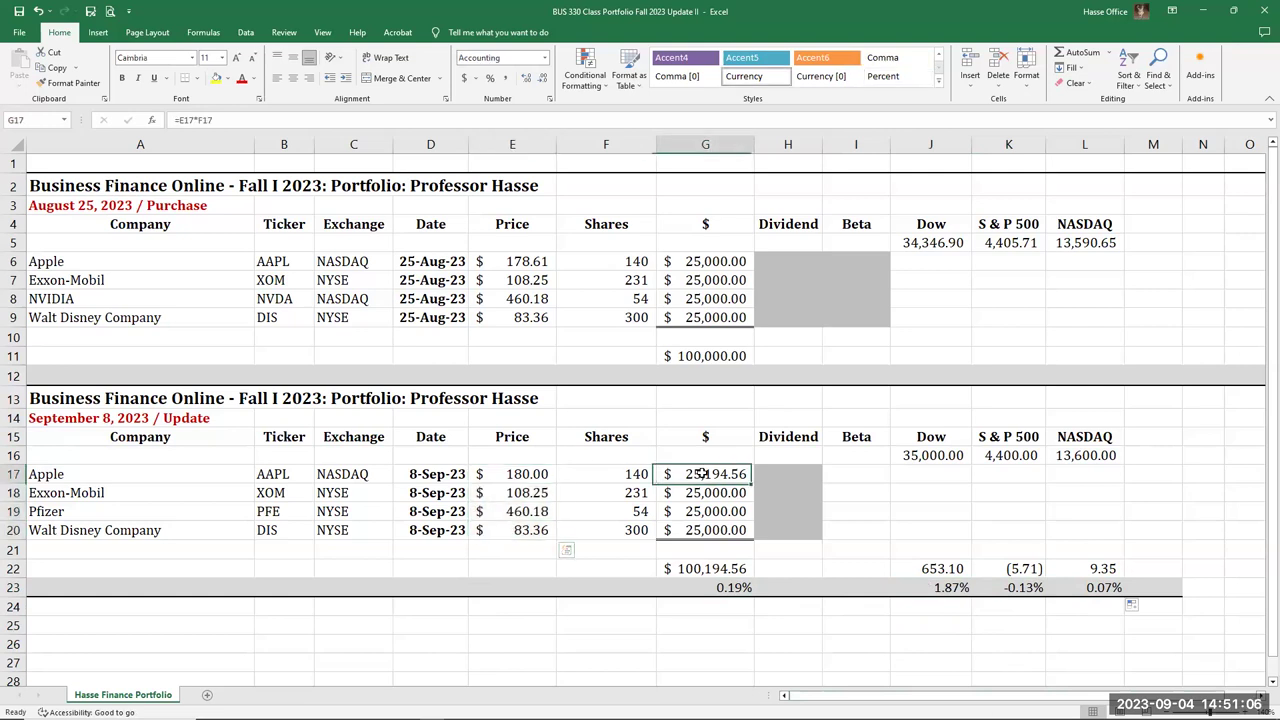
{"action": "left_click", "coordinate": [716, 589]}
{"action": "left_click", "coordinate": [690, 355]}
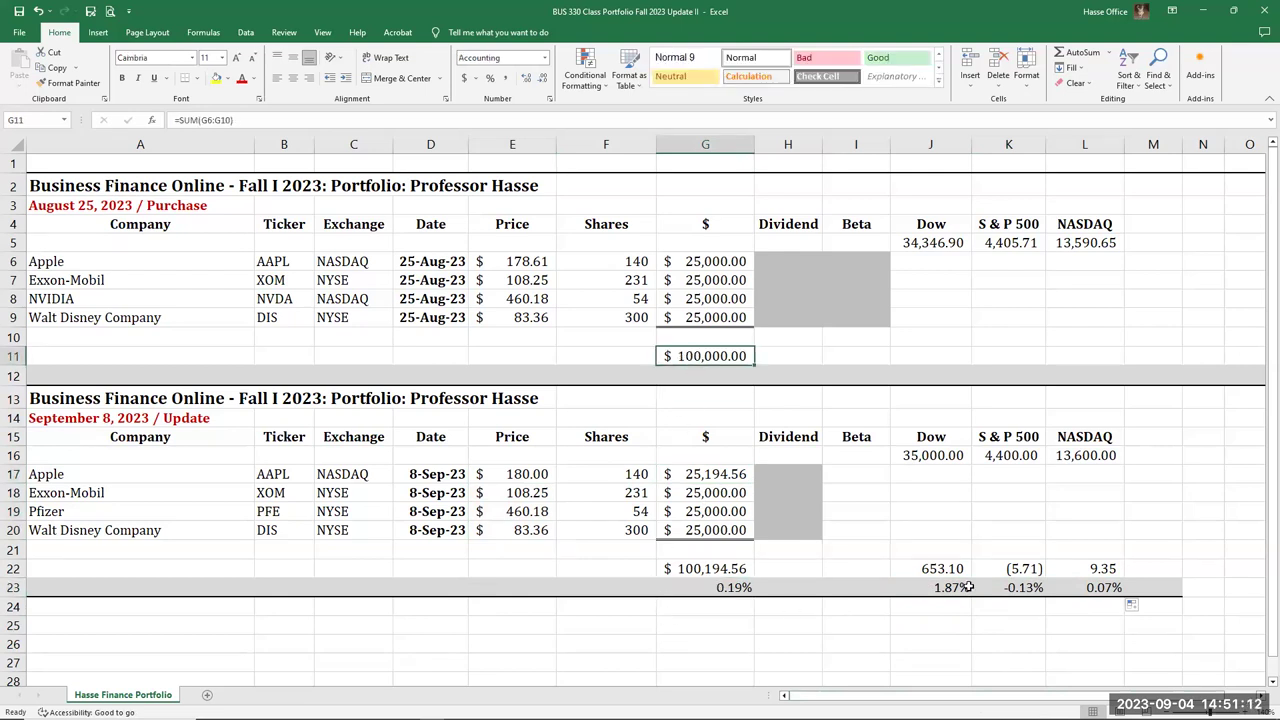
{"action": "left_click", "coordinate": [935, 455]}
{"action": "left_click", "coordinate": [1010, 455]}
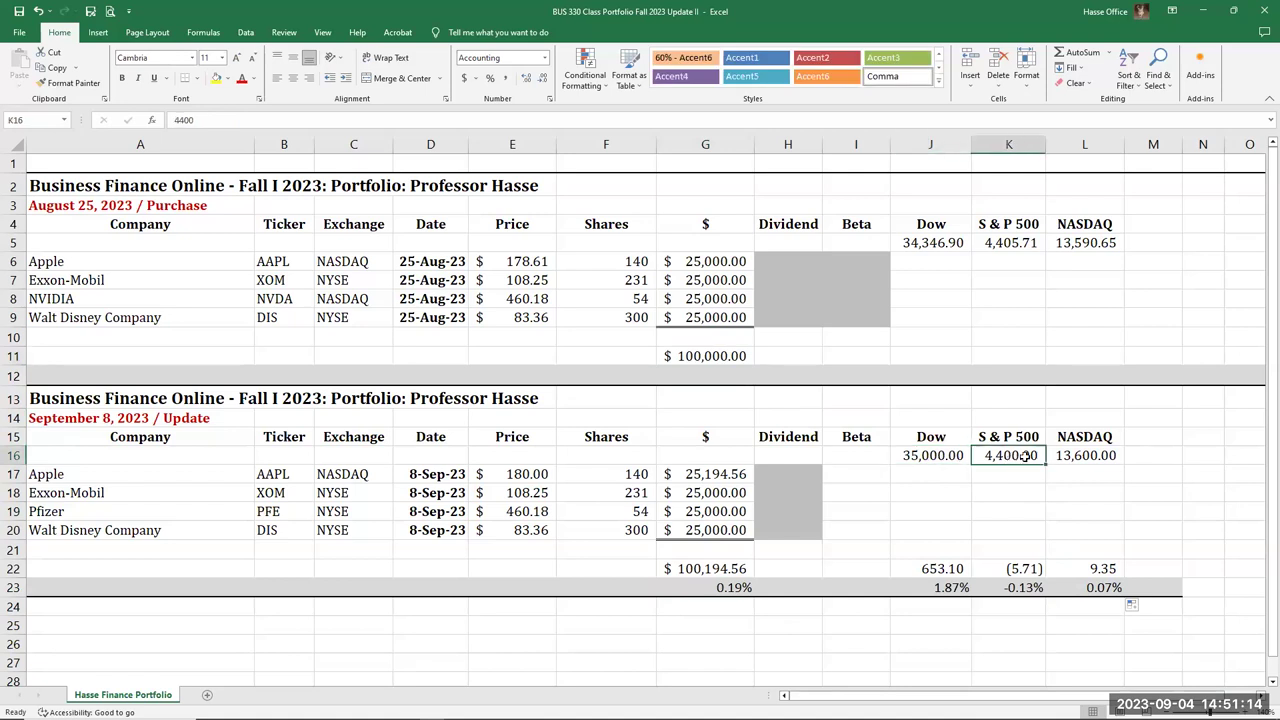
{"action": "left_click", "coordinate": [1090, 455]}
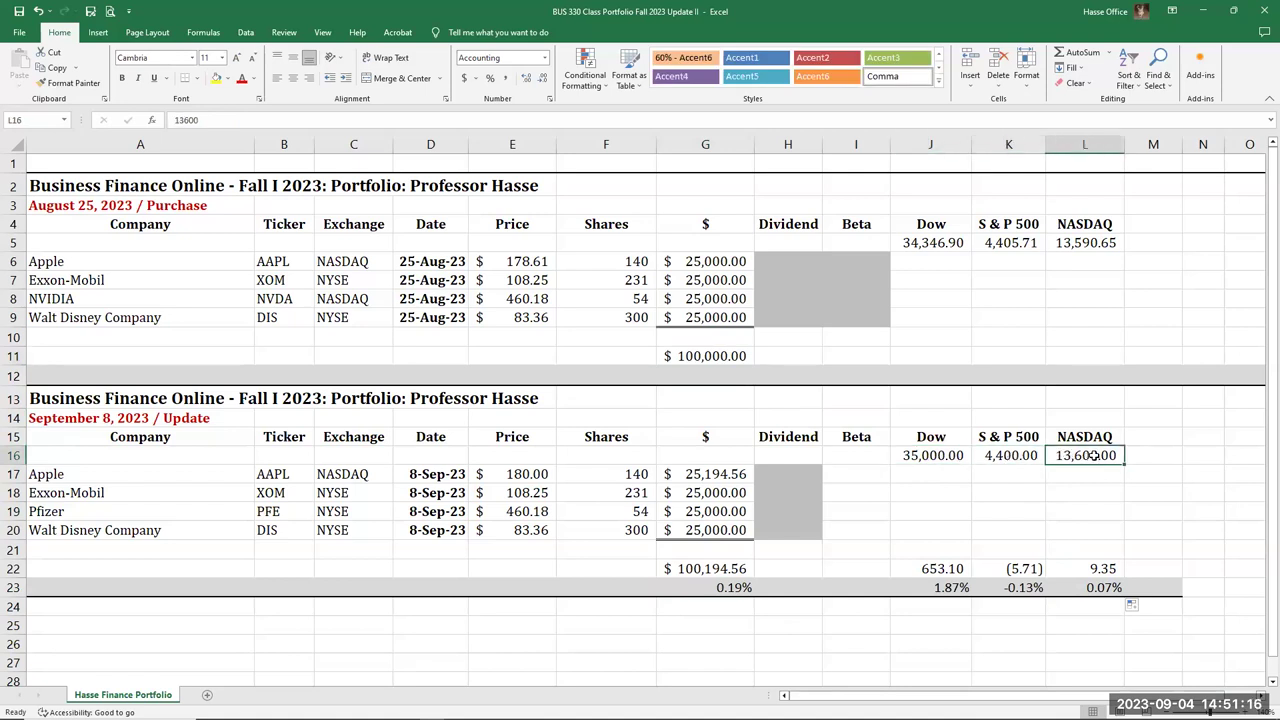
{"action": "left_click_drag", "start_coordinate": [935, 570], "coordinate": [1100, 588]}
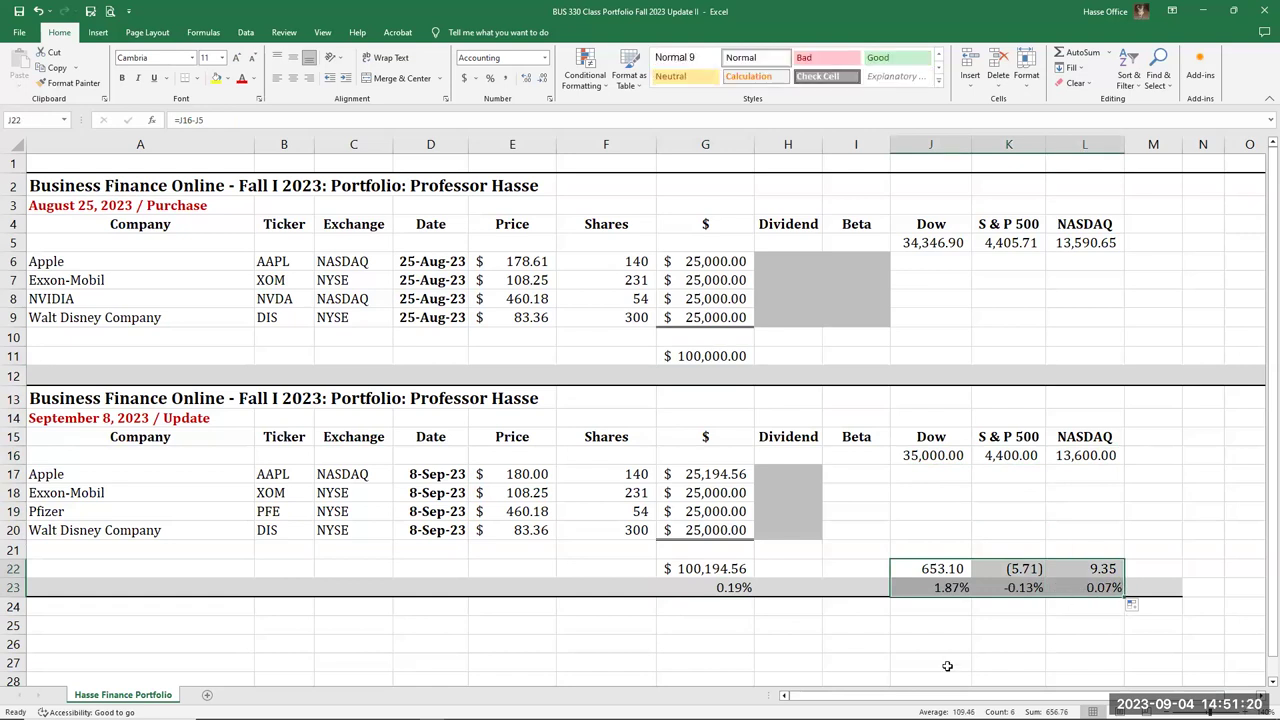
{"action": "left_click", "coordinate": [162, 636]}
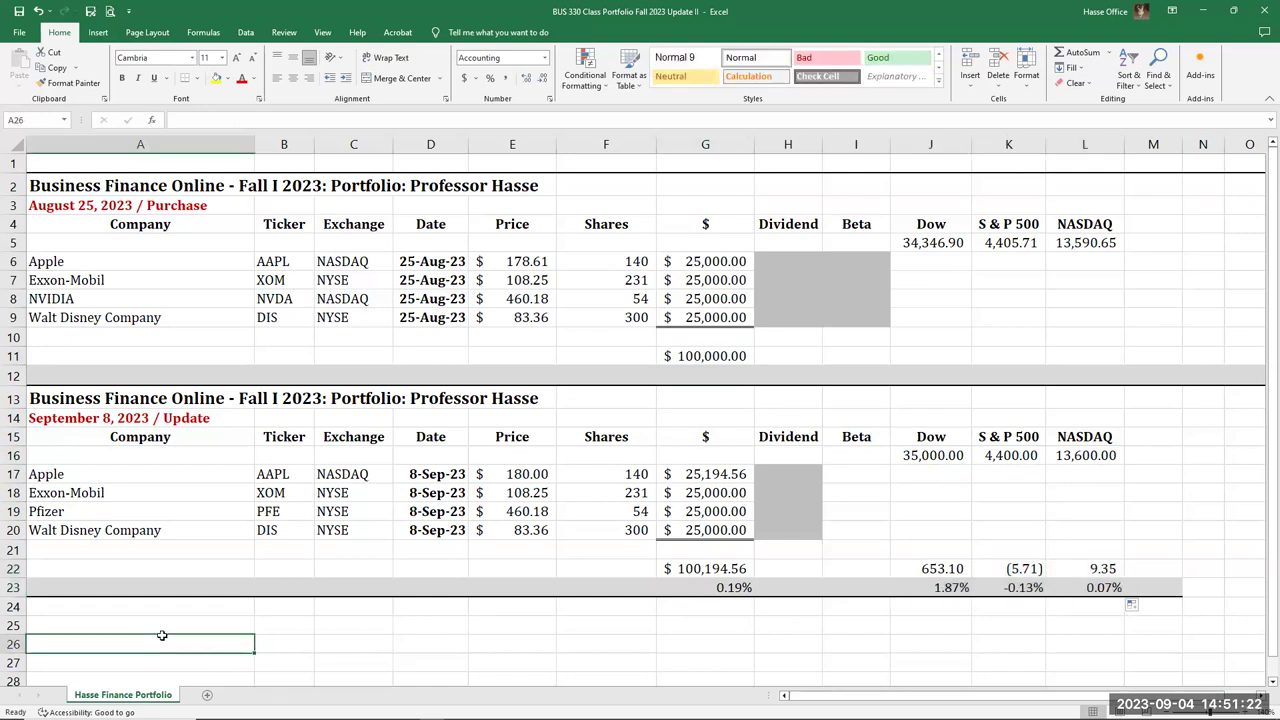
- Save the workbook, then review the Aug 25 index values, NVIDIA price and Sept 8 block
{"action": "left_click", "coordinate": [19, 11]}
{"action": "left_click_drag", "start_coordinate": [920, 242], "coordinate": [1110, 244]}
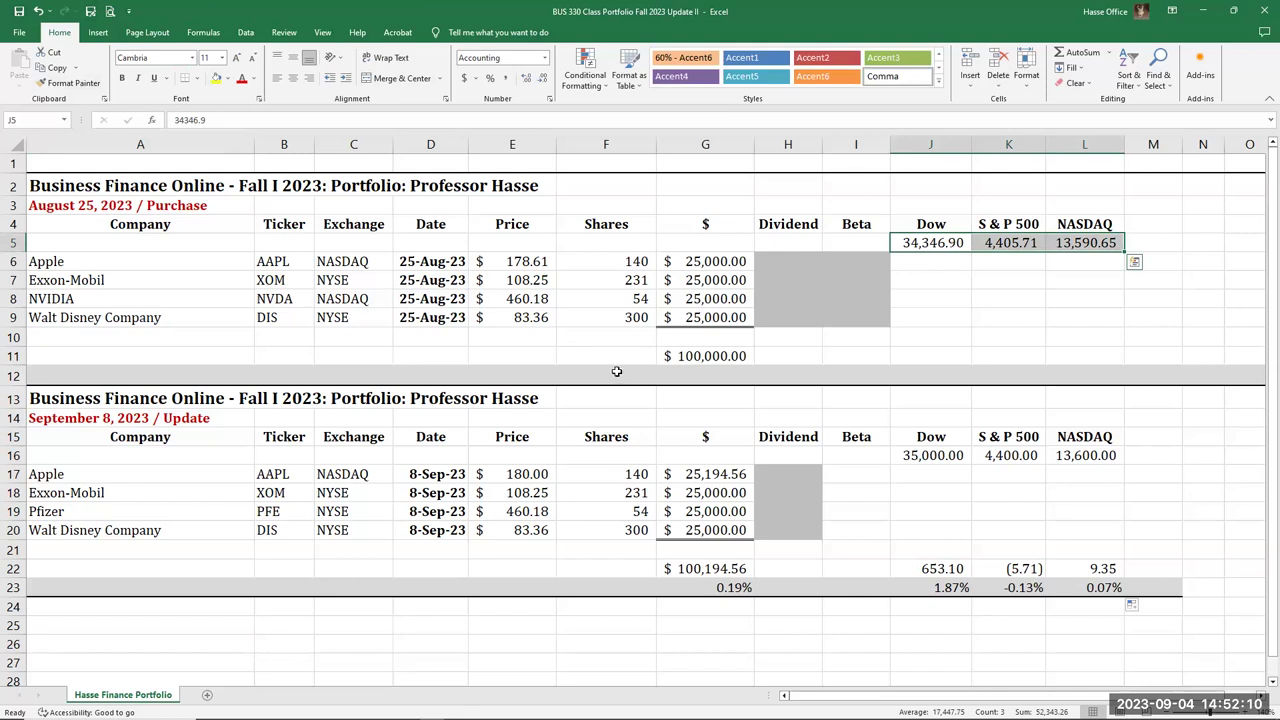
{"action": "left_click", "coordinate": [502, 291]}
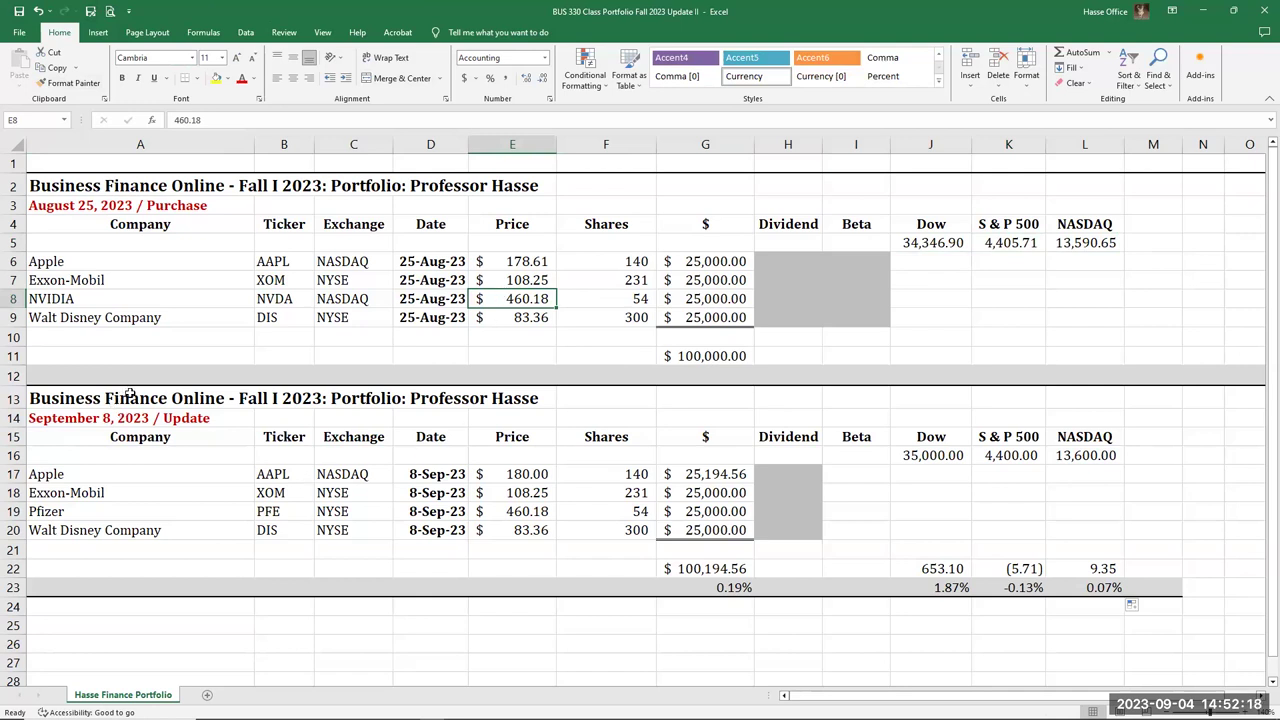
{"action": "left_click_drag", "start_coordinate": [105, 402], "coordinate": [1188, 620]}
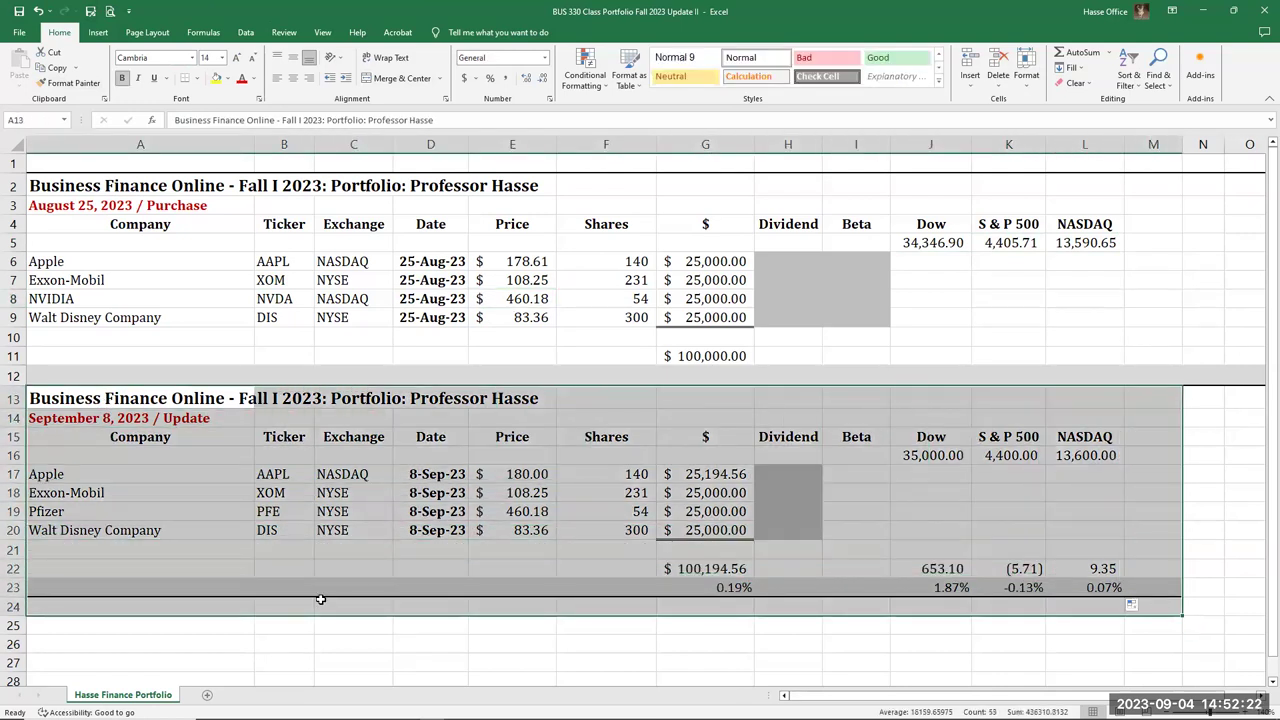
{"action": "left_click", "coordinate": [264, 636]}
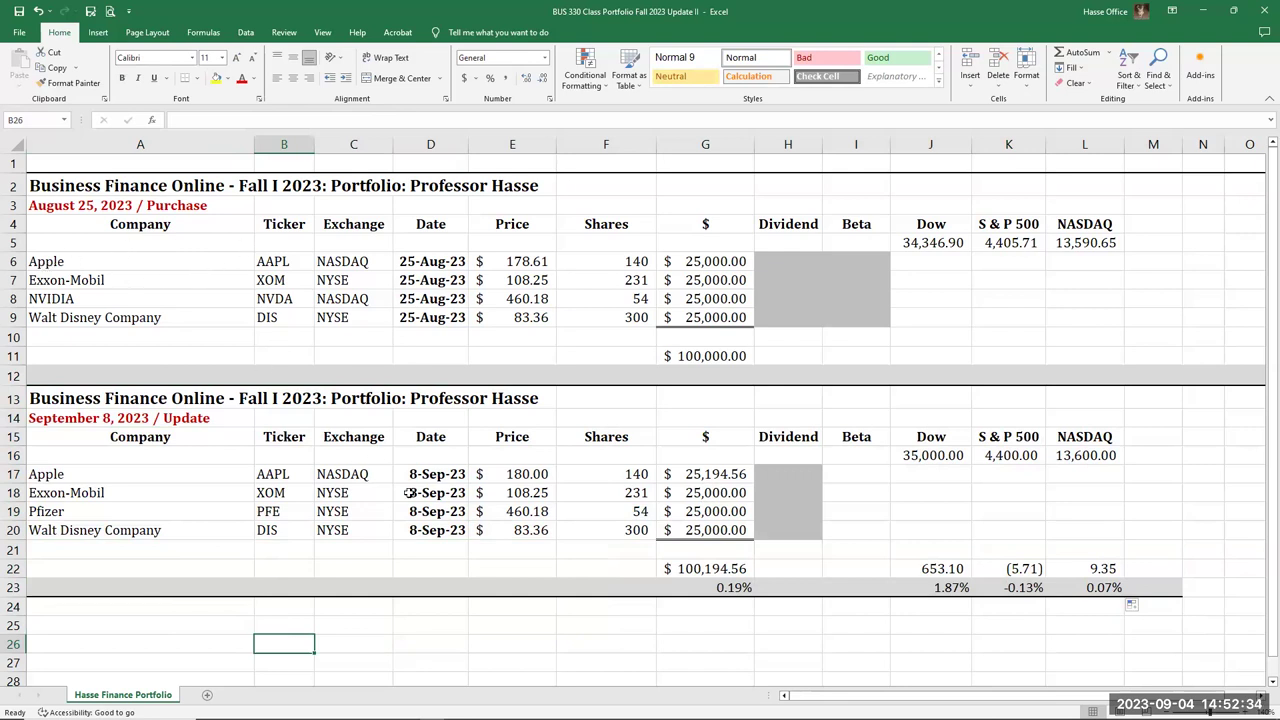
- Check the purchase and update dates and Sept 8 total, then switch to the Agenda Week #3 PDF
{"action": "left_click", "coordinate": [423, 277]}
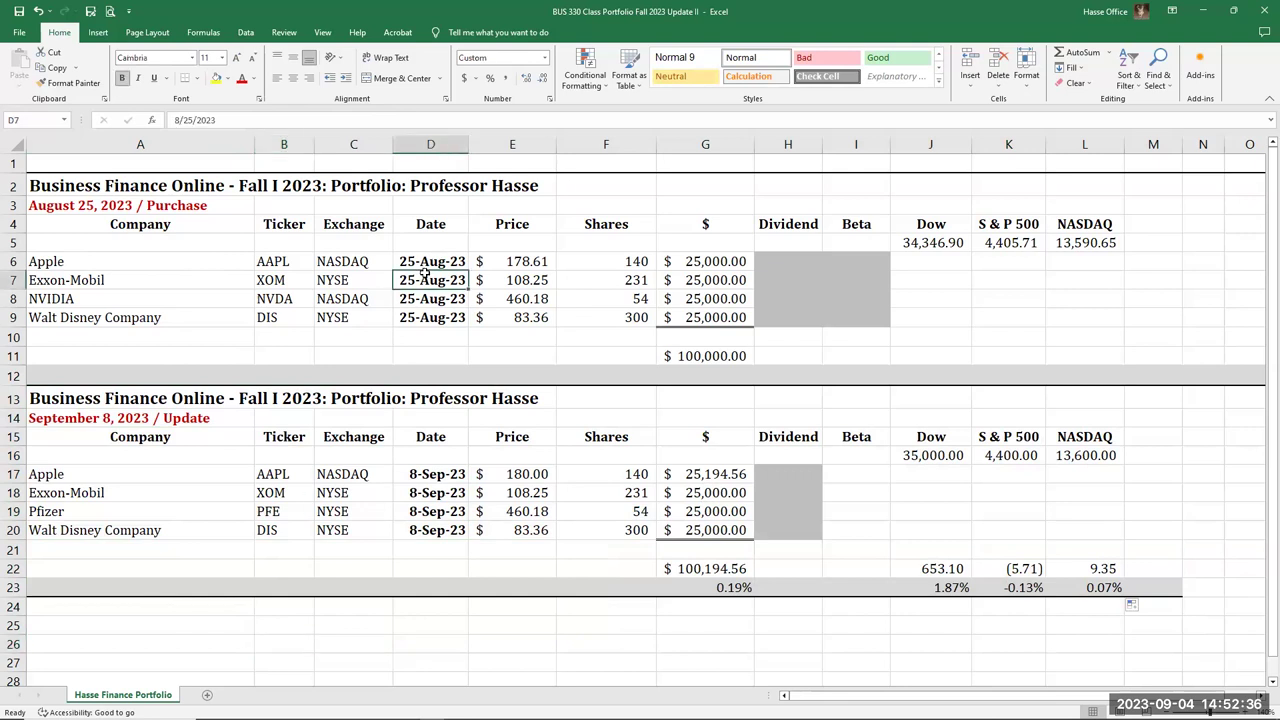
{"action": "left_click", "coordinate": [436, 527]}
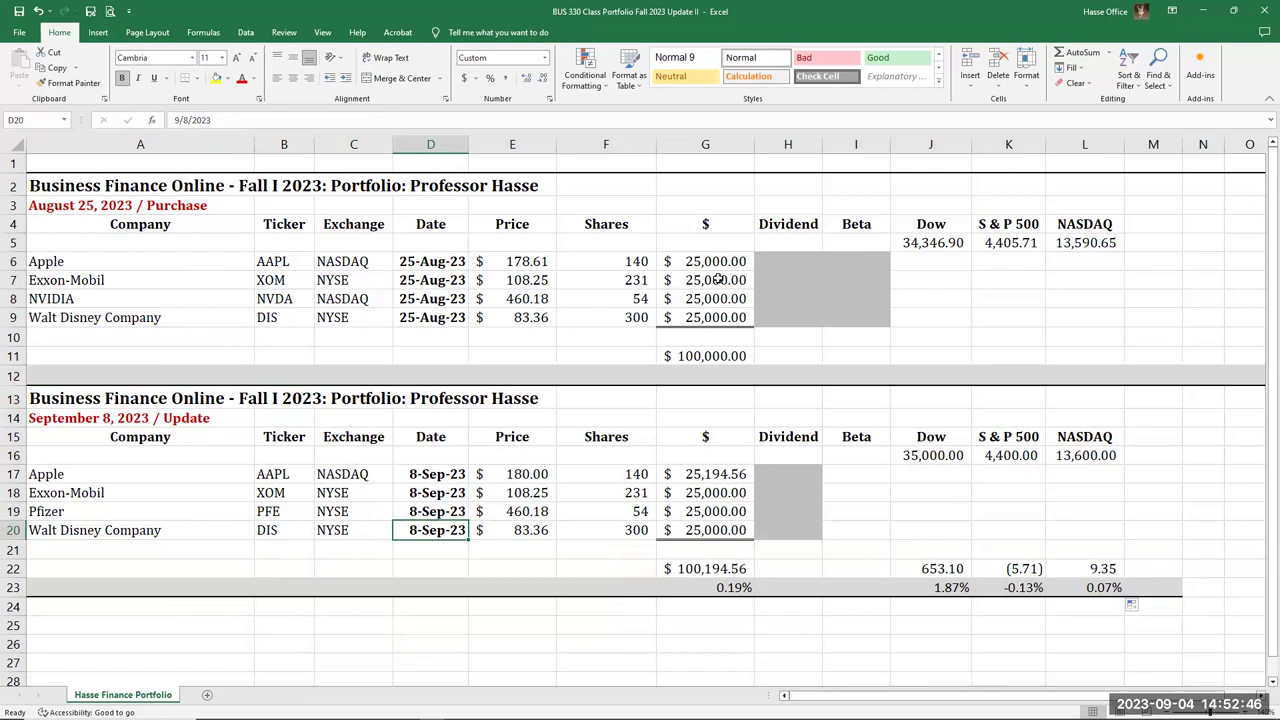
{"action": "left_click", "coordinate": [708, 569]}
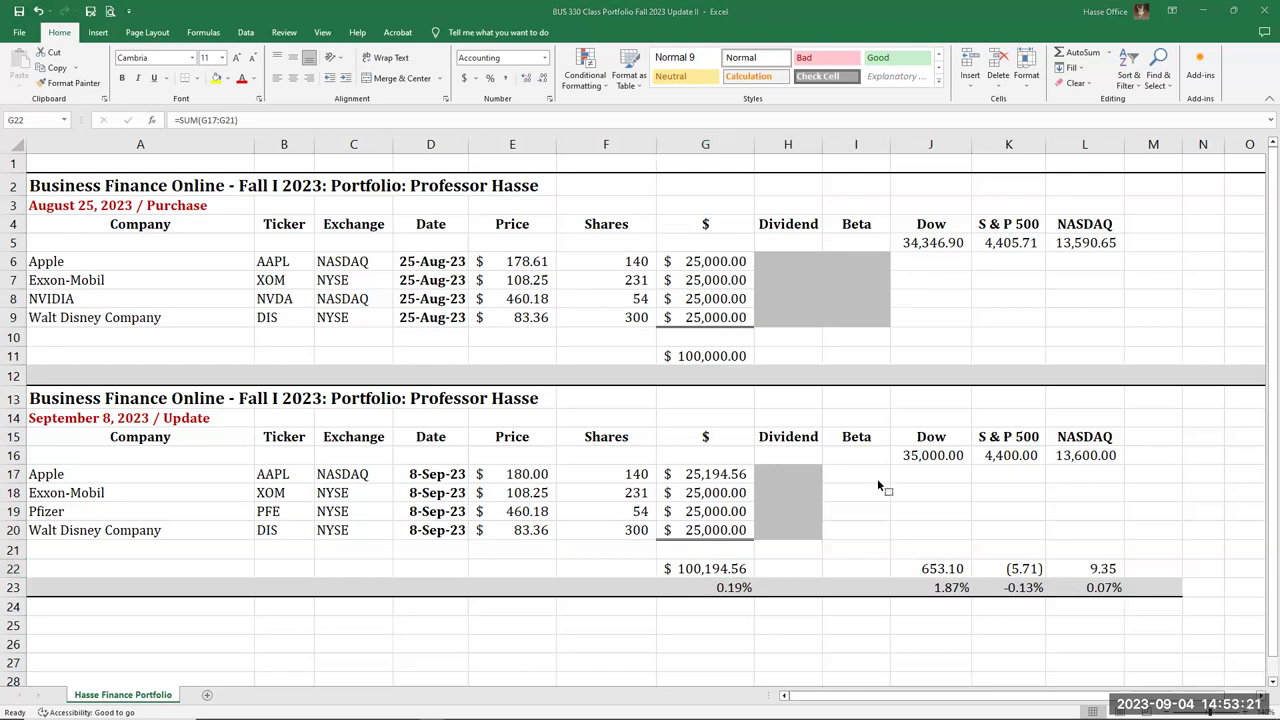
{"action": "key", "text": "alt+Tab"}
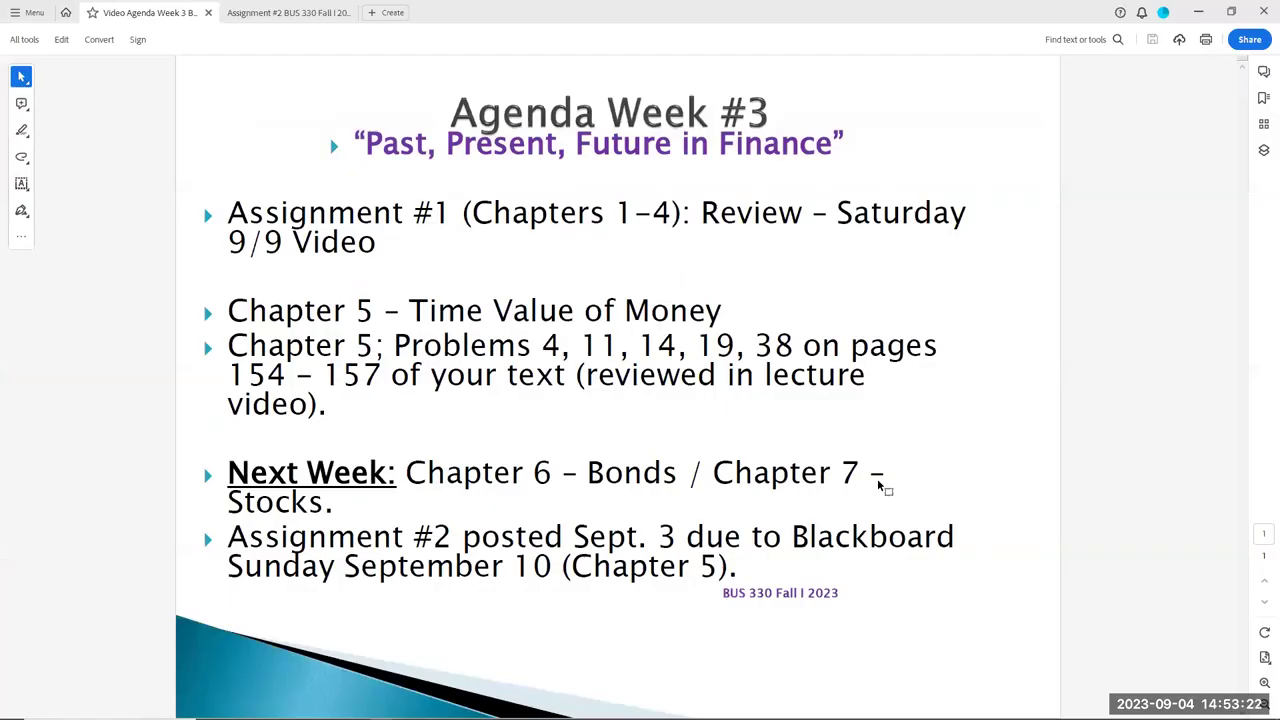